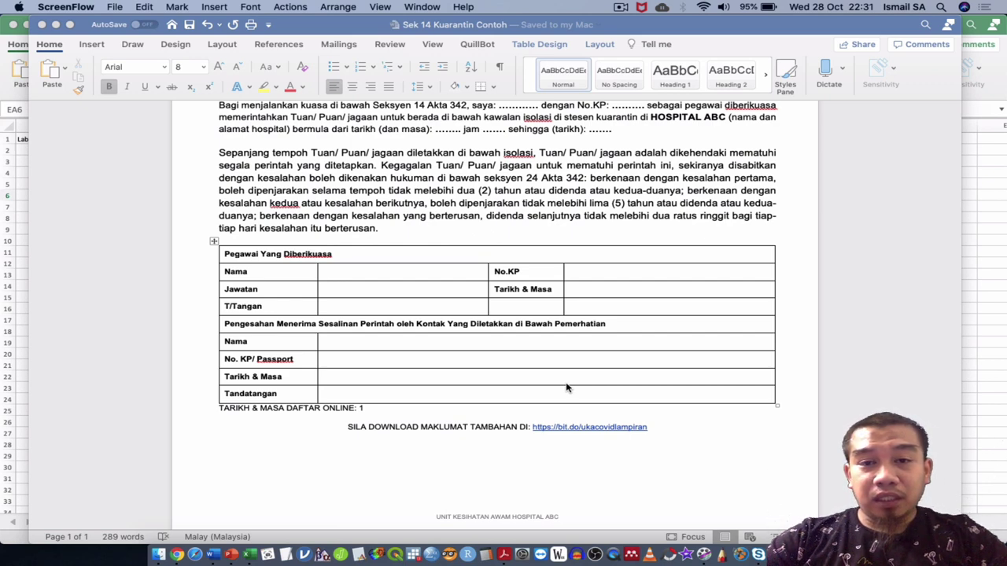
Bring the Contoh Data Infectious Disease E Notis workbook forward and browse columns A–EA, ending at column A
{"action": "scroll", "coordinate": [566, 387], "scroll_direction": "up", "scroll_amount": 4}
{"action": "scroll", "coordinate": [566, 387], "scroll_direction": "up", "scroll_amount": 5}
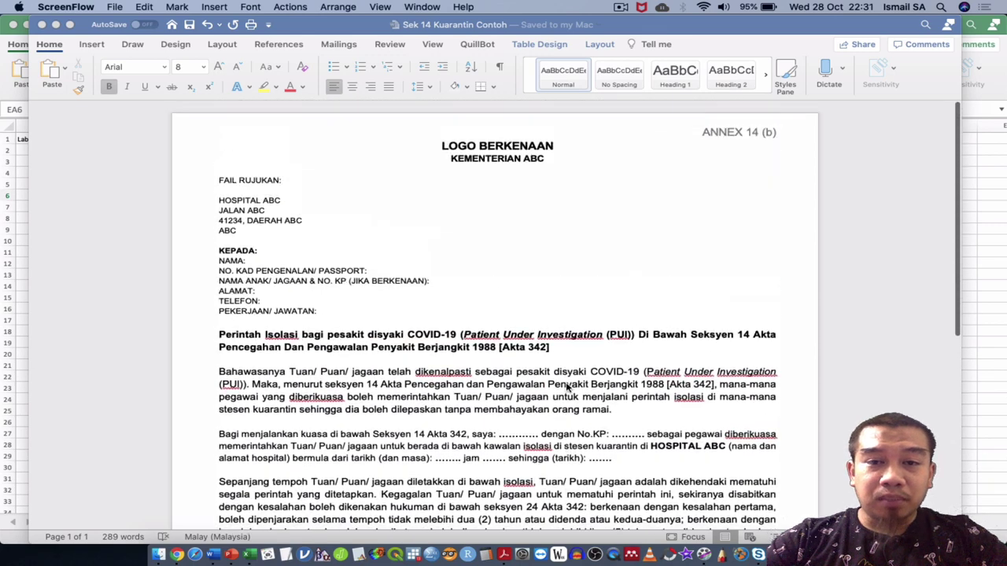
{"action": "scroll", "coordinate": [566, 386], "scroll_direction": "down", "scroll_amount": 1}
{"action": "scroll", "coordinate": [566, 387], "scroll_direction": "down", "scroll_amount": 5}
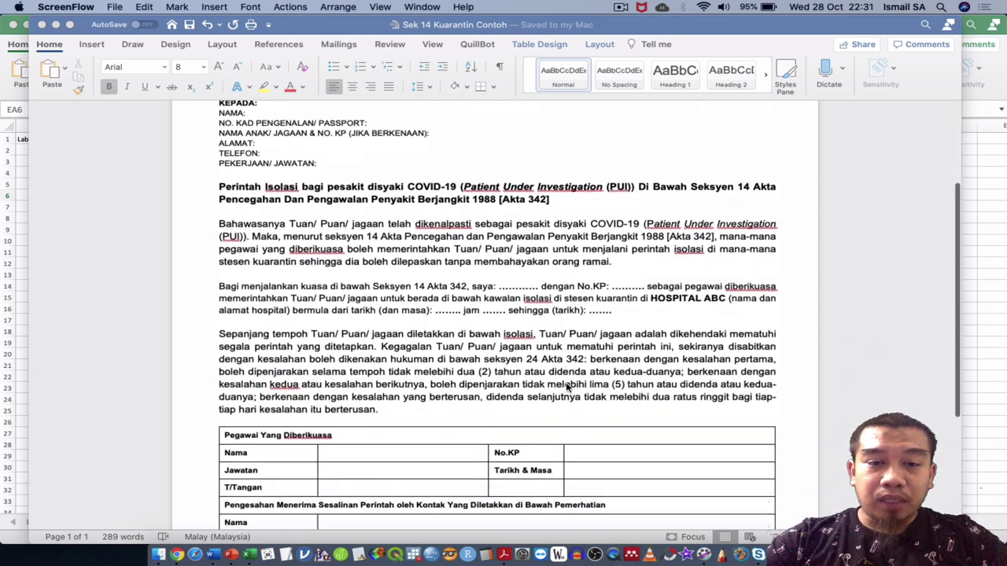
{"action": "scroll", "coordinate": [566, 387], "scroll_direction": "down", "scroll_amount": 3}
{"action": "scroll", "coordinate": [566, 387], "scroll_direction": "down", "scroll_amount": 1}
{"action": "scroll", "coordinate": [567, 387], "scroll_direction": "down", "scroll_amount": 2}
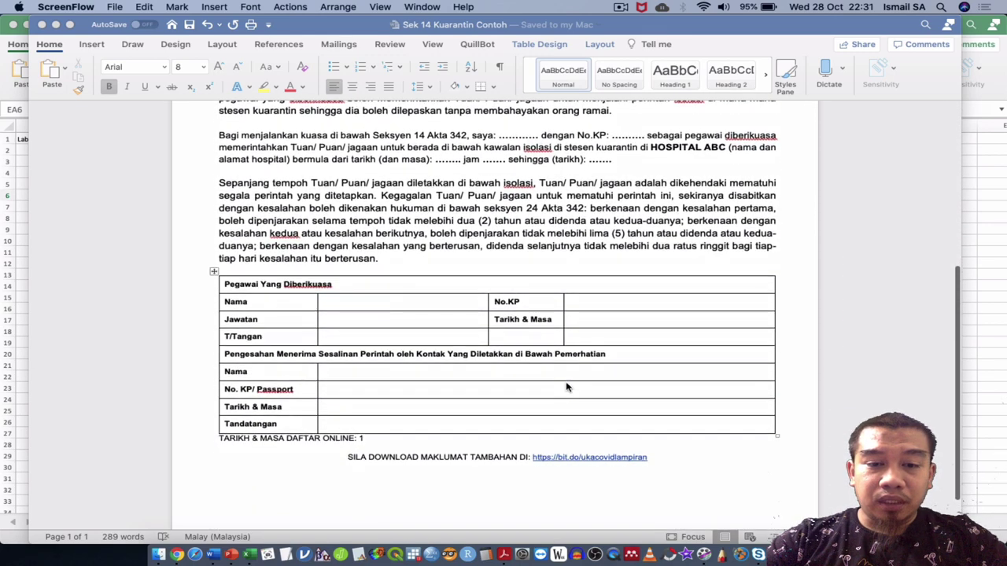
{"action": "scroll", "coordinate": [566, 387], "scroll_direction": "up", "scroll_amount": 8}
{"action": "scroll", "coordinate": [566, 387], "scroll_direction": "up", "scroll_amount": 2}
{"action": "scroll", "coordinate": [566, 387], "scroll_direction": "up", "scroll_amount": 2}
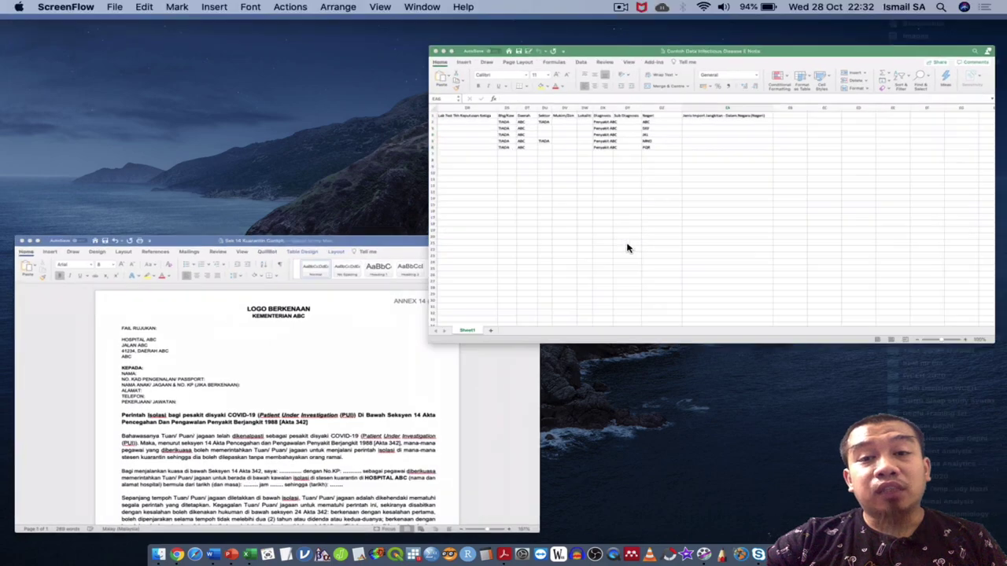
{"action": "left_click", "coordinate": [510, 262]}
{"action": "scroll", "coordinate": [509, 262], "scroll_direction": "left", "scroll_amount": 10}
{"action": "scroll", "coordinate": [510, 262], "scroll_direction": "left", "scroll_amount": 10}
{"action": "scroll", "coordinate": [510, 262], "scroll_direction": "left", "scroll_amount": 10}
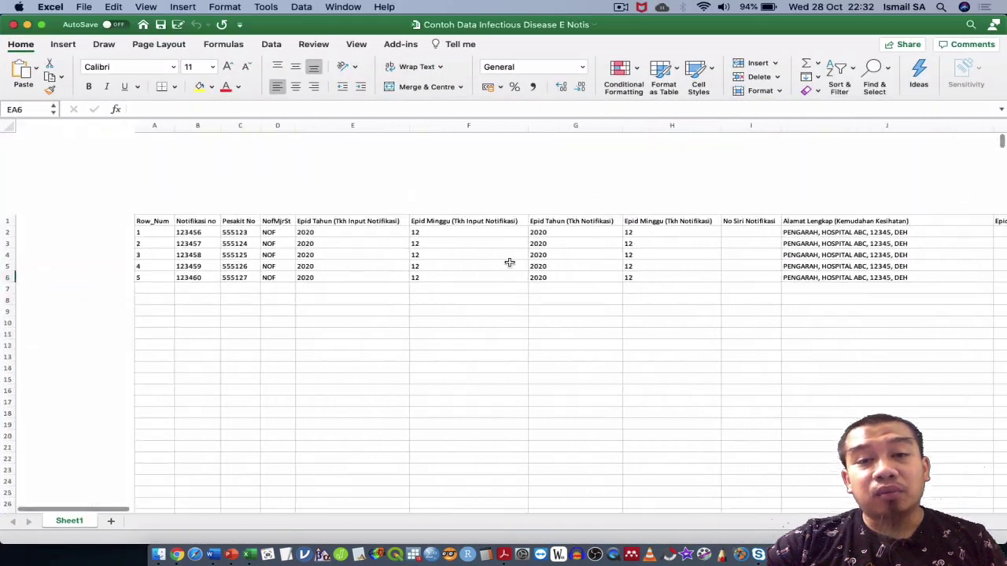
{"action": "scroll", "coordinate": [510, 262], "scroll_direction": "left", "scroll_amount": 5}
{"action": "scroll", "coordinate": [510, 261], "scroll_direction": "right", "scroll_amount": 1}
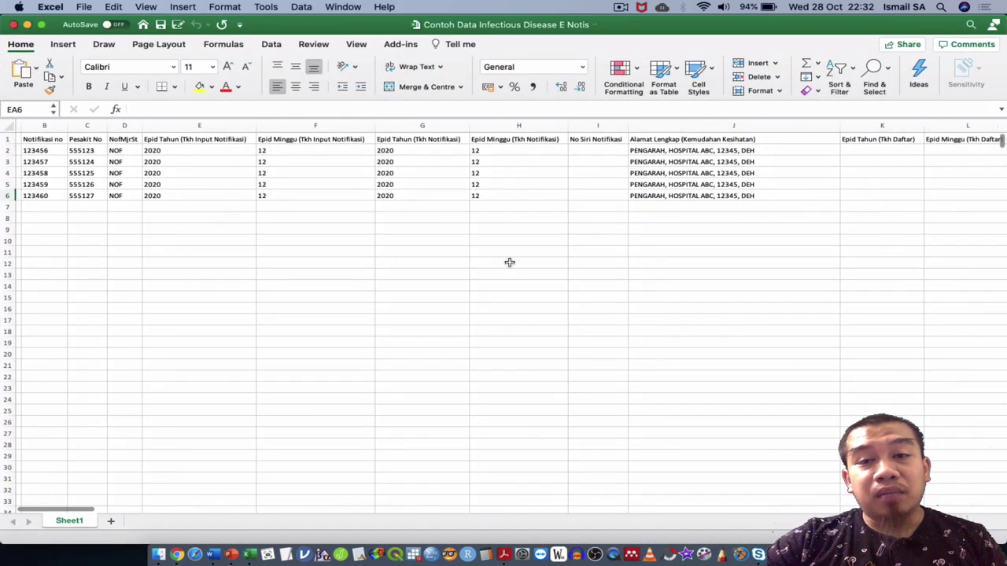
{"action": "scroll", "coordinate": [509, 261], "scroll_direction": "right", "scroll_amount": 3}
{"action": "scroll", "coordinate": [510, 262], "scroll_direction": "right", "scroll_amount": 1}
{"action": "scroll", "coordinate": [510, 262], "scroll_direction": "right", "scroll_amount": 4}
{"action": "scroll", "coordinate": [509, 262], "scroll_direction": "right", "scroll_amount": 1}
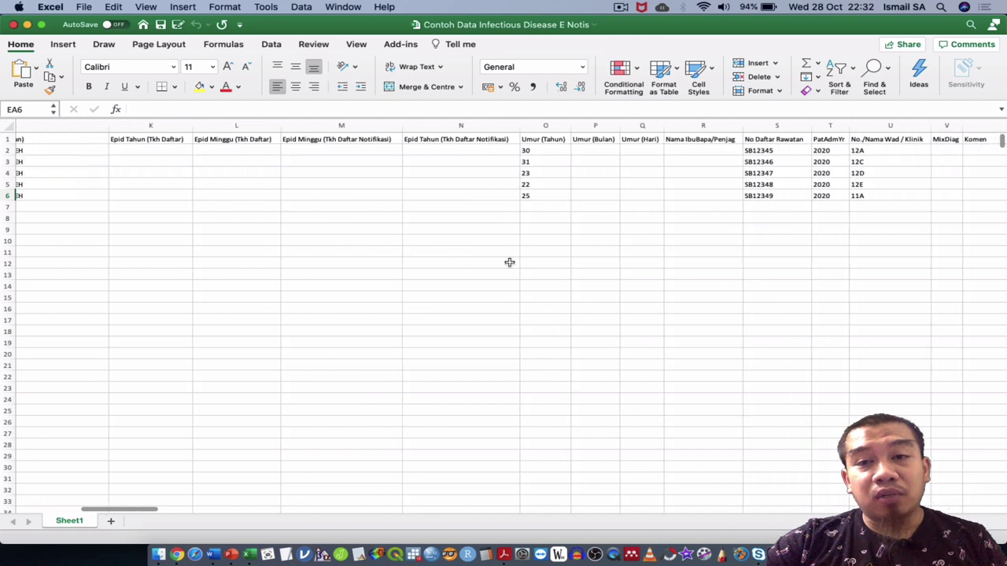
{"action": "scroll", "coordinate": [510, 261], "scroll_direction": "right", "scroll_amount": 4}
{"action": "scroll", "coordinate": [510, 262], "scroll_direction": "right", "scroll_amount": 2}
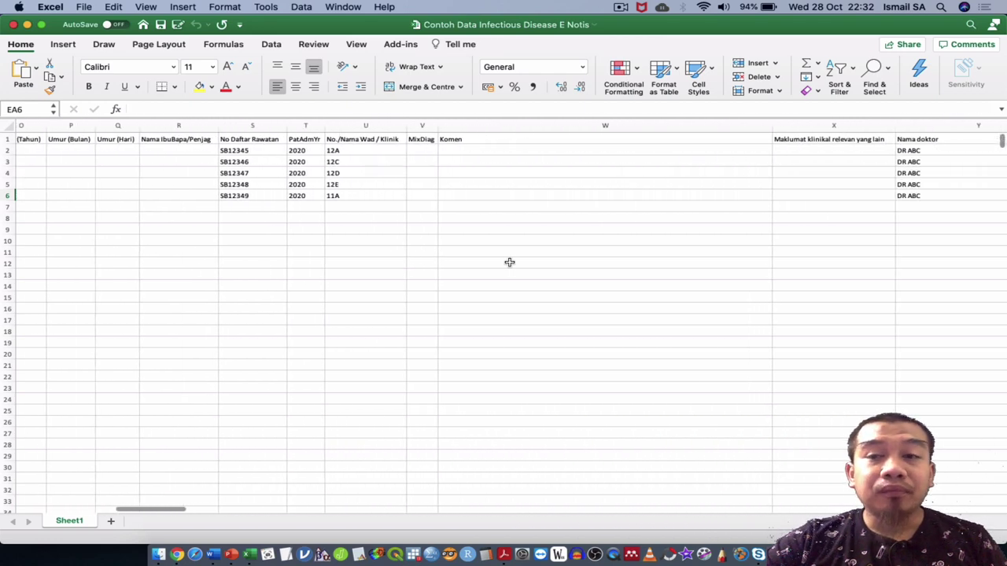
{"action": "scroll", "coordinate": [510, 262], "scroll_direction": "right", "scroll_amount": 4}
{"action": "scroll", "coordinate": [510, 261], "scroll_direction": "right", "scroll_amount": 4}
{"action": "scroll", "coordinate": [510, 262], "scroll_direction": "right", "scroll_amount": 1}
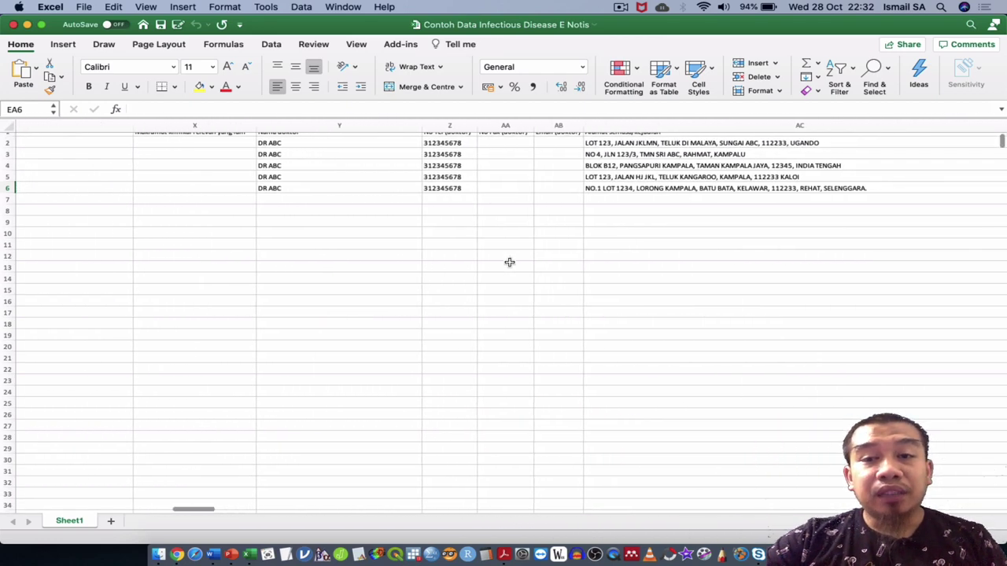
{"action": "scroll", "coordinate": [510, 262], "scroll_direction": "right", "scroll_amount": 4}
{"action": "scroll", "coordinate": [510, 262], "scroll_direction": "right", "scroll_amount": 3}
{"action": "scroll", "coordinate": [510, 262], "scroll_direction": "right", "scroll_amount": 4}
{"action": "scroll", "coordinate": [510, 262], "scroll_direction": "right", "scroll_amount": 2}
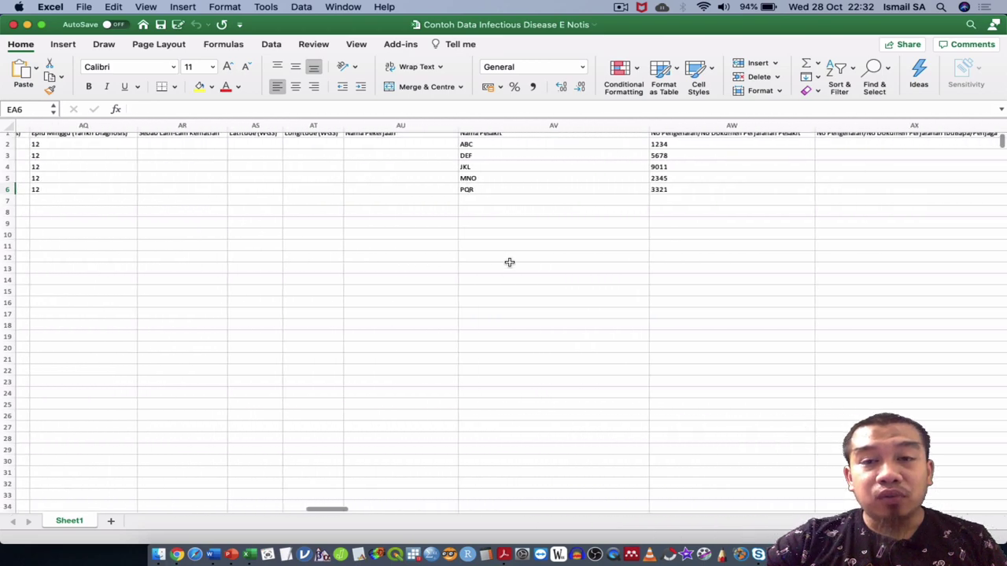
{"action": "scroll", "coordinate": [509, 262], "scroll_direction": "right", "scroll_amount": 4}
{"action": "scroll", "coordinate": [510, 262], "scroll_direction": "right", "scroll_amount": 4}
{"action": "scroll", "coordinate": [510, 262], "scroll_direction": "right", "scroll_amount": 1}
{"action": "scroll", "coordinate": [510, 262], "scroll_direction": "right", "scroll_amount": 3}
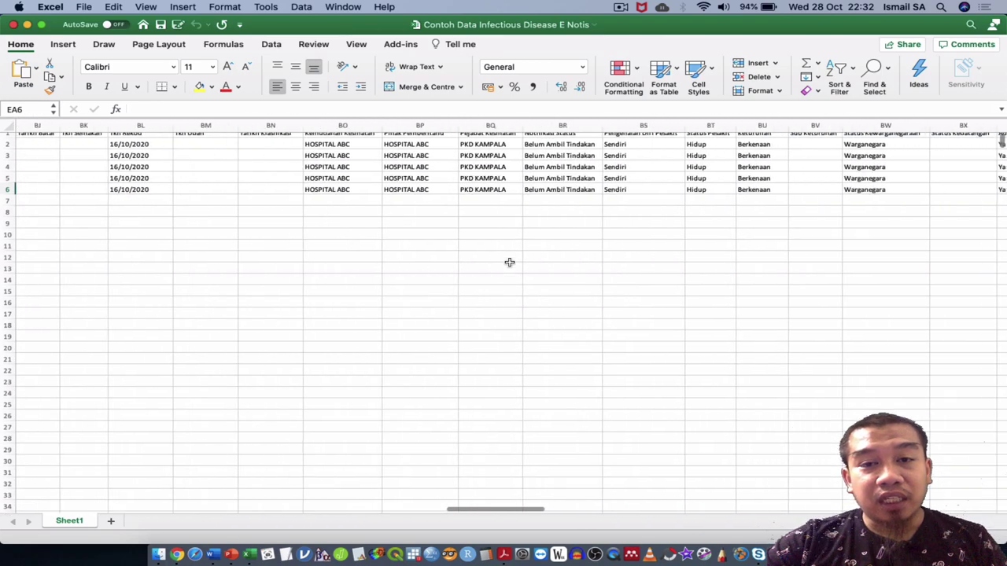
{"action": "scroll", "coordinate": [509, 262], "scroll_direction": "right", "scroll_amount": 2}
{"action": "scroll", "coordinate": [509, 262], "scroll_direction": "right", "scroll_amount": 4}
{"action": "scroll", "coordinate": [510, 262], "scroll_direction": "left", "scroll_amount": 3}
{"action": "scroll", "coordinate": [509, 261], "scroll_direction": "left", "scroll_amount": 5}
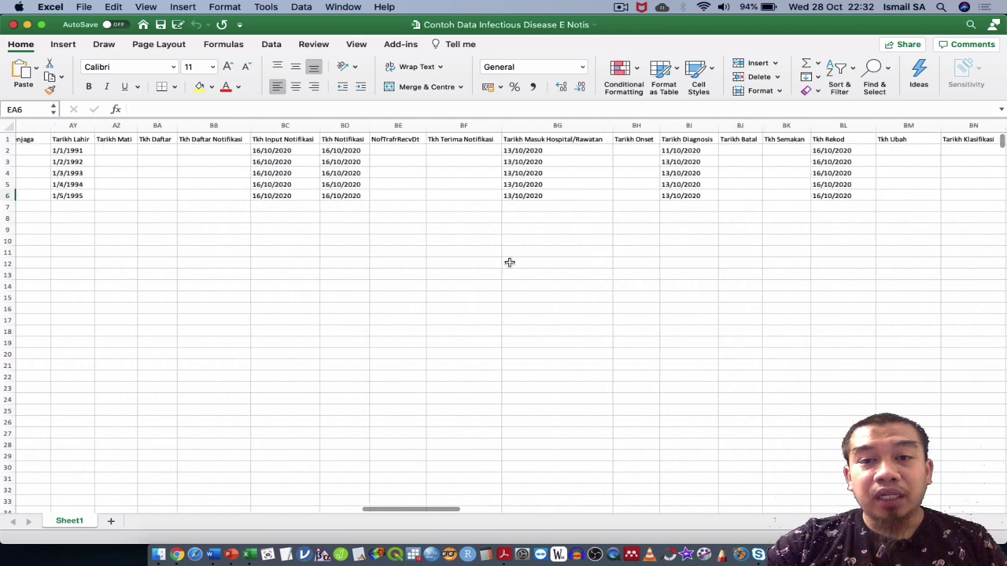
{"action": "scroll", "coordinate": [510, 262], "scroll_direction": "left", "scroll_amount": 3}
{"action": "scroll", "coordinate": [510, 262], "scroll_direction": "left", "scroll_amount": 1}
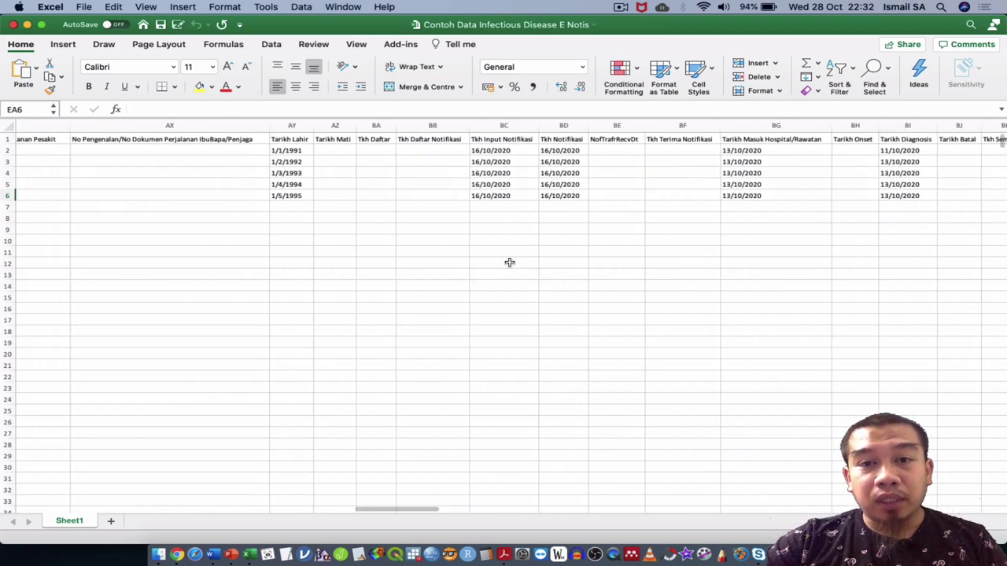
{"action": "scroll", "coordinate": [510, 262], "scroll_direction": "left", "scroll_amount": 5}
{"action": "scroll", "coordinate": [509, 262], "scroll_direction": "left", "scroll_amount": 5}
{"action": "scroll", "coordinate": [509, 262], "scroll_direction": "left", "scroll_amount": 5}
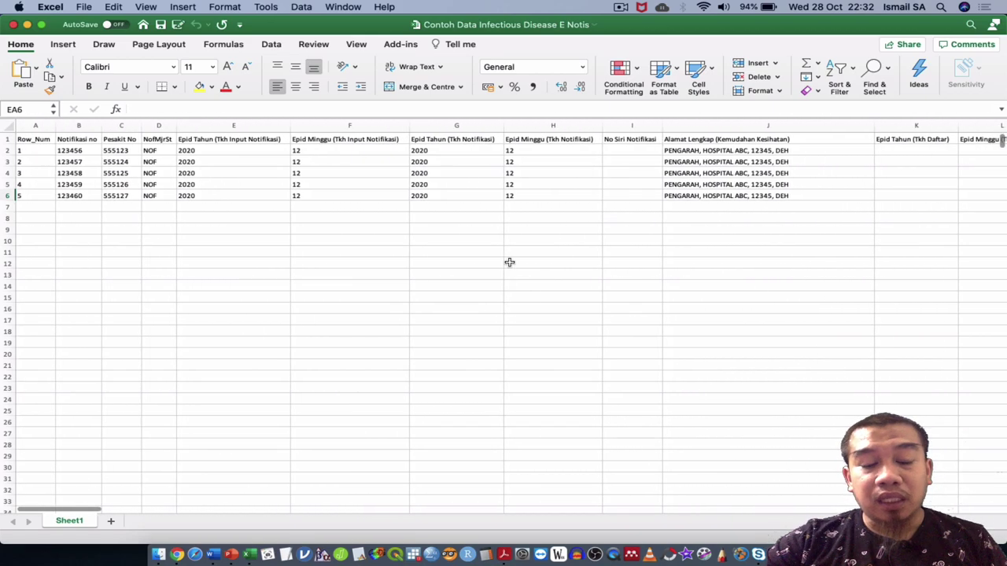
{"action": "scroll", "coordinate": [510, 262], "scroll_direction": "right", "scroll_amount": 5}
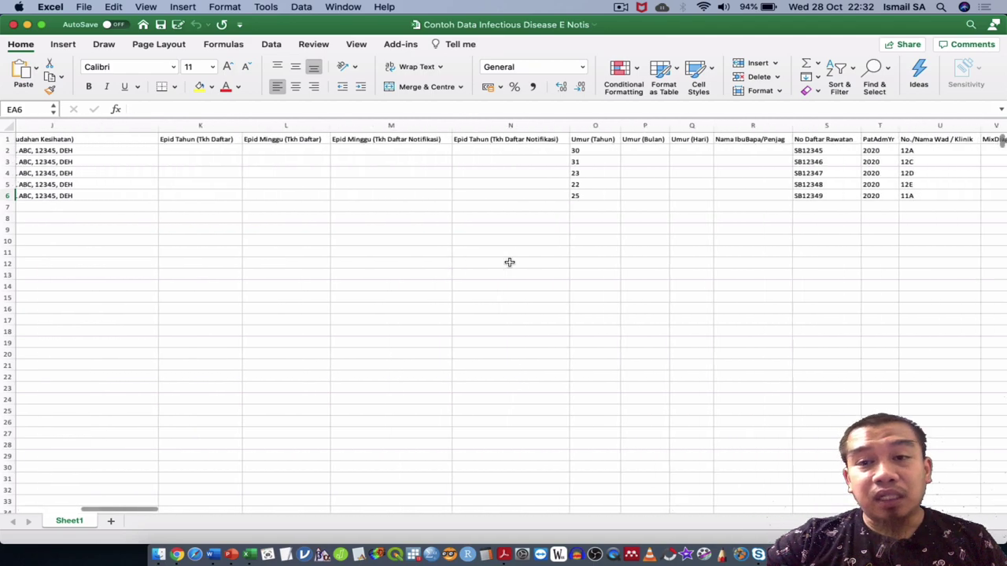
{"action": "scroll", "coordinate": [510, 262], "scroll_direction": "right", "scroll_amount": 10}
{"action": "scroll", "coordinate": [509, 262], "scroll_direction": "right", "scroll_amount": 5}
{"action": "scroll", "coordinate": [509, 262], "scroll_direction": "down", "scroll_amount": 1}
{"action": "scroll", "coordinate": [510, 262], "scroll_direction": "up", "scroll_amount": 1}
{"action": "scroll", "coordinate": [510, 262], "scroll_direction": "right", "scroll_amount": 5}
{"action": "scroll", "coordinate": [510, 262], "scroll_direction": "right", "scroll_amount": 5}
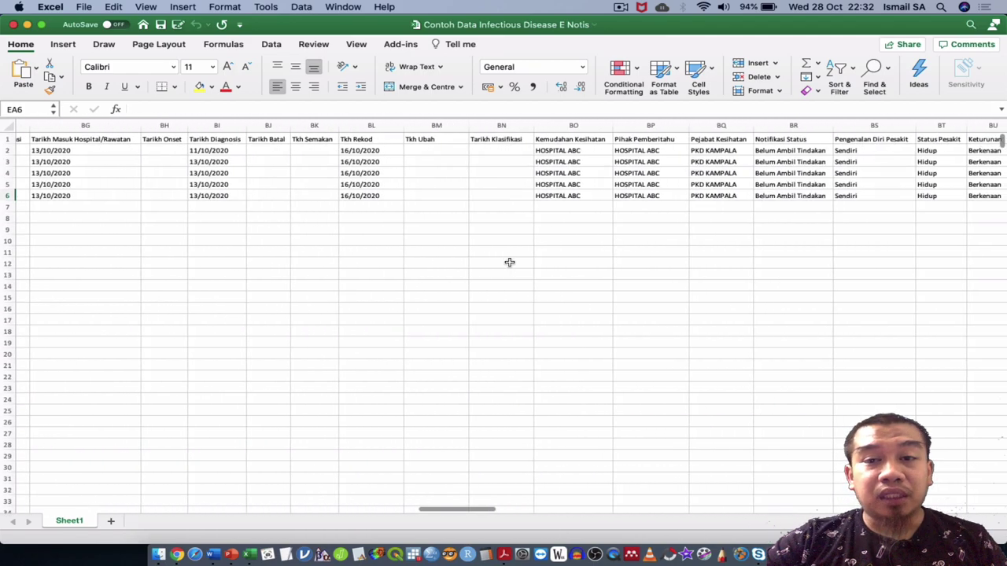
{"action": "scroll", "coordinate": [510, 261], "scroll_direction": "right", "scroll_amount": 5}
{"action": "scroll", "coordinate": [510, 261], "scroll_direction": "right", "scroll_amount": 5}
{"action": "scroll", "coordinate": [509, 262], "scroll_direction": "right", "scroll_amount": 1}
{"action": "scroll", "coordinate": [510, 262], "scroll_direction": "right", "scroll_amount": 5}
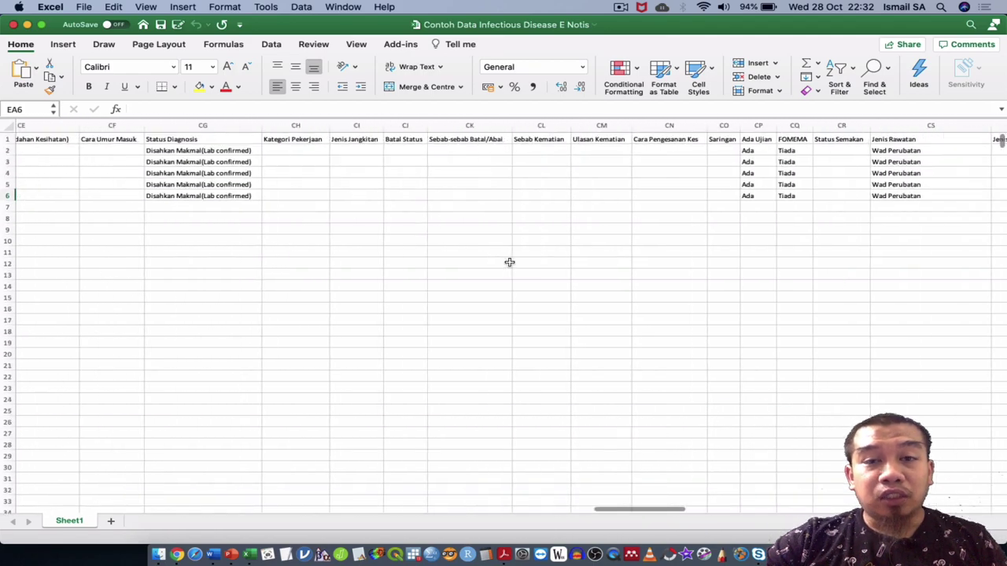
{"action": "scroll", "coordinate": [510, 262], "scroll_direction": "right", "scroll_amount": 5}
{"action": "scroll", "coordinate": [509, 262], "scroll_direction": "right", "scroll_amount": 5}
{"action": "scroll", "coordinate": [510, 262], "scroll_direction": "right", "scroll_amount": 3}
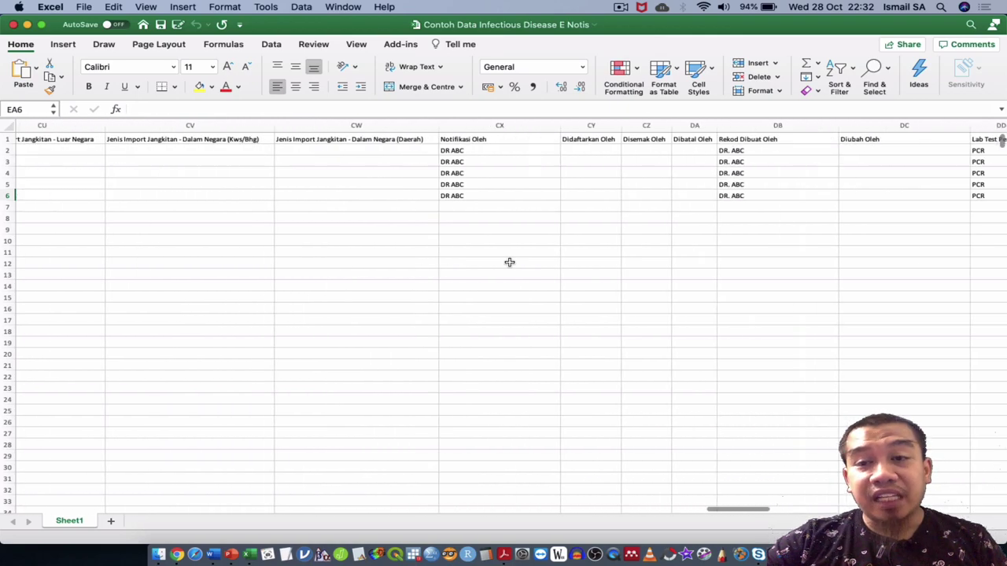
{"action": "scroll", "coordinate": [510, 262], "scroll_direction": "right", "scroll_amount": 5}
{"action": "scroll", "coordinate": [510, 262], "scroll_direction": "right", "scroll_amount": 5}
{"action": "scroll", "coordinate": [509, 261], "scroll_direction": "right", "scroll_amount": 15}
{"action": "scroll", "coordinate": [509, 262], "scroll_direction": "left", "scroll_amount": 10}
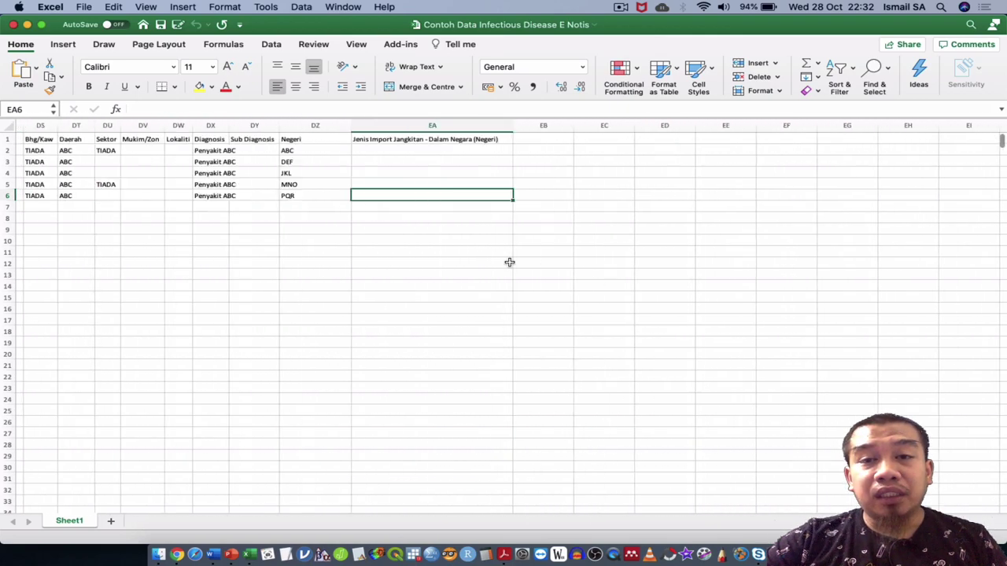
{"action": "scroll", "coordinate": [510, 262], "scroll_direction": "left", "scroll_amount": 20}
{"action": "scroll", "coordinate": [510, 262], "scroll_direction": "left", "scroll_amount": 20}
{"action": "scroll", "coordinate": [510, 262], "scroll_direction": "left", "scroll_amount": 20}
{"action": "scroll", "coordinate": [509, 262], "scroll_direction": "left", "scroll_amount": 3}
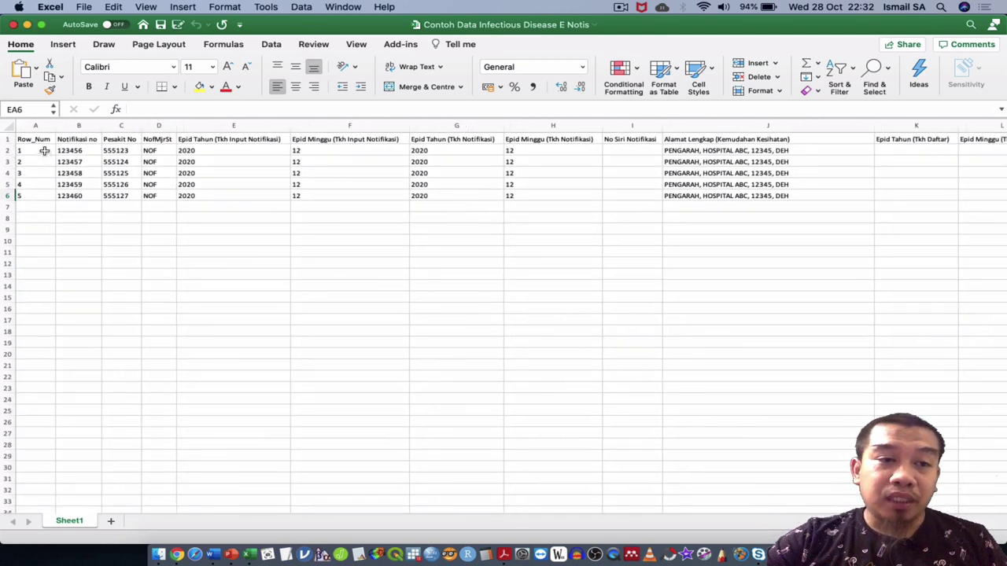
Select the five patient records' Row_Num values, then return to the Sek 14 Kuarantin Contoh letter
{"action": "left_click_drag", "start_coordinate": [45, 150], "coordinate": [48, 196]}
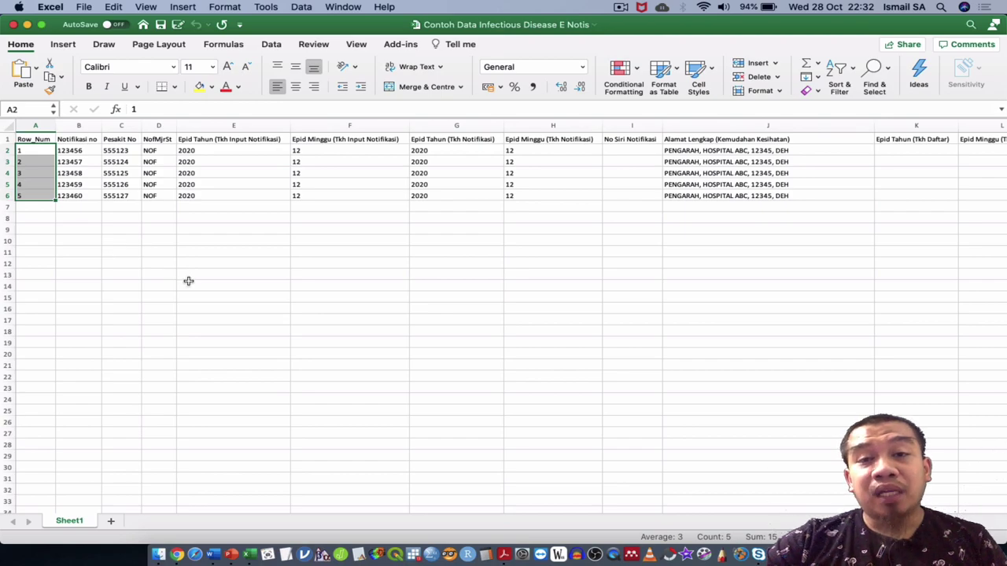
{"action": "key", "text": "ctrl+Up"}
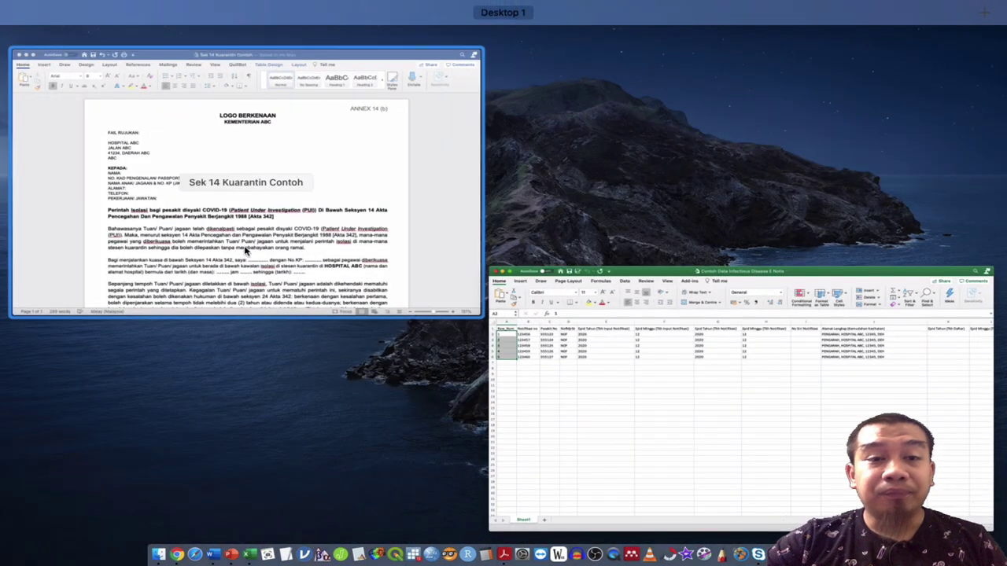
{"action": "left_click", "coordinate": [246, 250]}
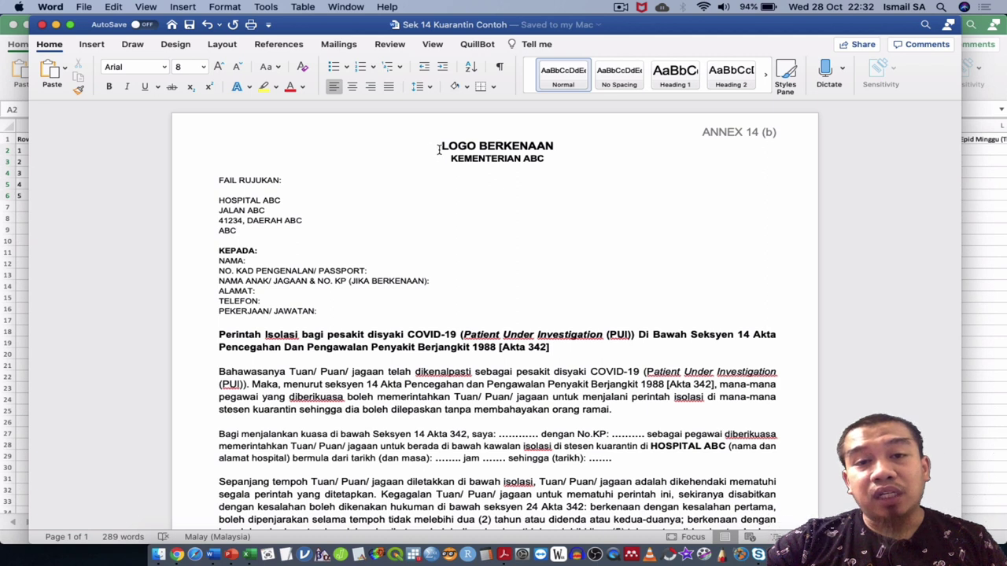
Select the LOGO BERKENAAN heading, place the cursor below KEMENTERIAN ABC, and go to the Excel workbook
{"action": "left_click_drag", "start_coordinate": [439, 149], "coordinate": [555, 148]}
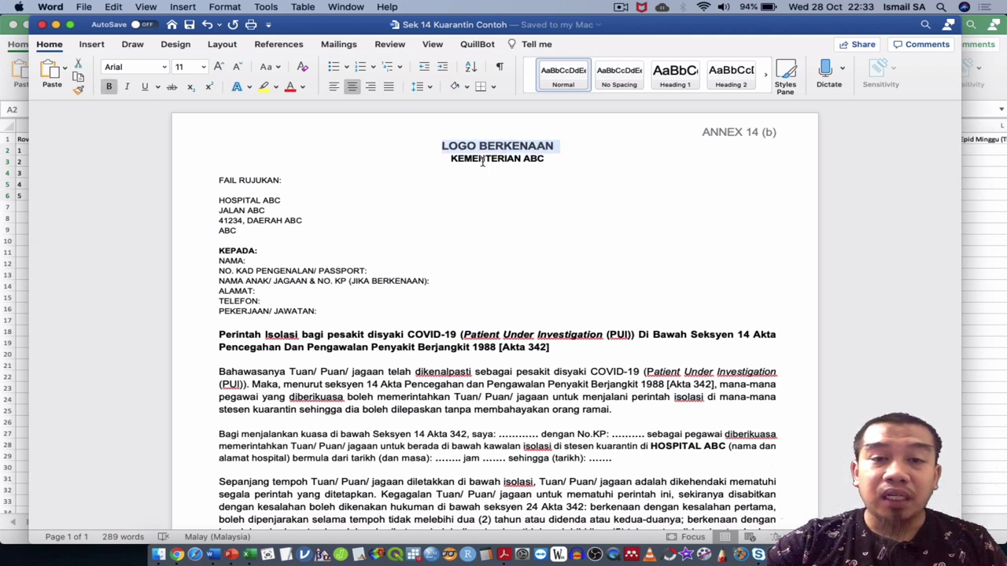
{"action": "left_click", "coordinate": [313, 175]}
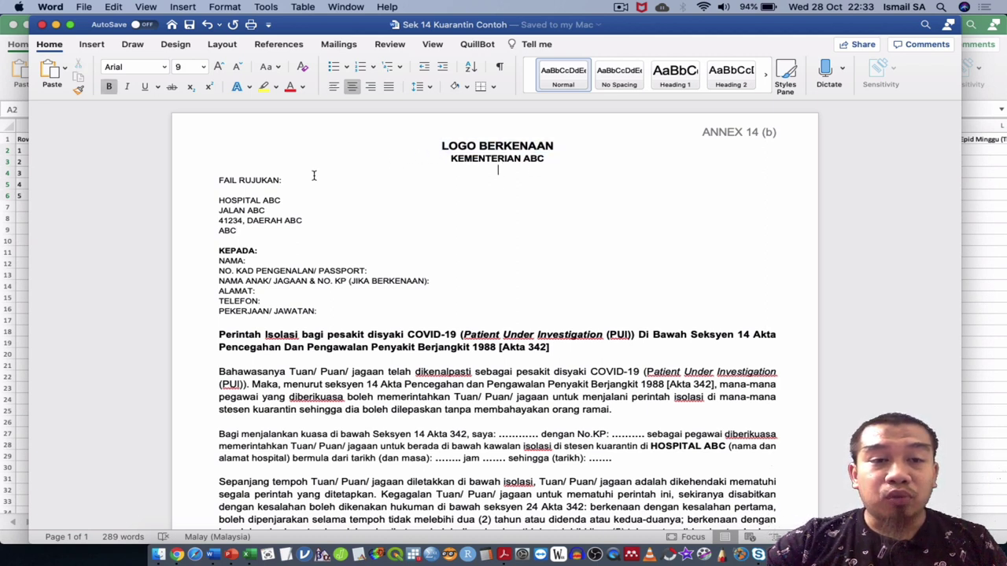
{"action": "left_click", "coordinate": [973, 314]}
Scroll to the last filled columns DQ–EF, ending at Jenis Import Jangkitan - Dalam Negara (Negeri)
{"action": "scroll", "coordinate": [774, 286], "scroll_direction": "right", "scroll_amount": 5}
{"action": "scroll", "coordinate": [774, 287], "scroll_direction": "right", "scroll_amount": 5}
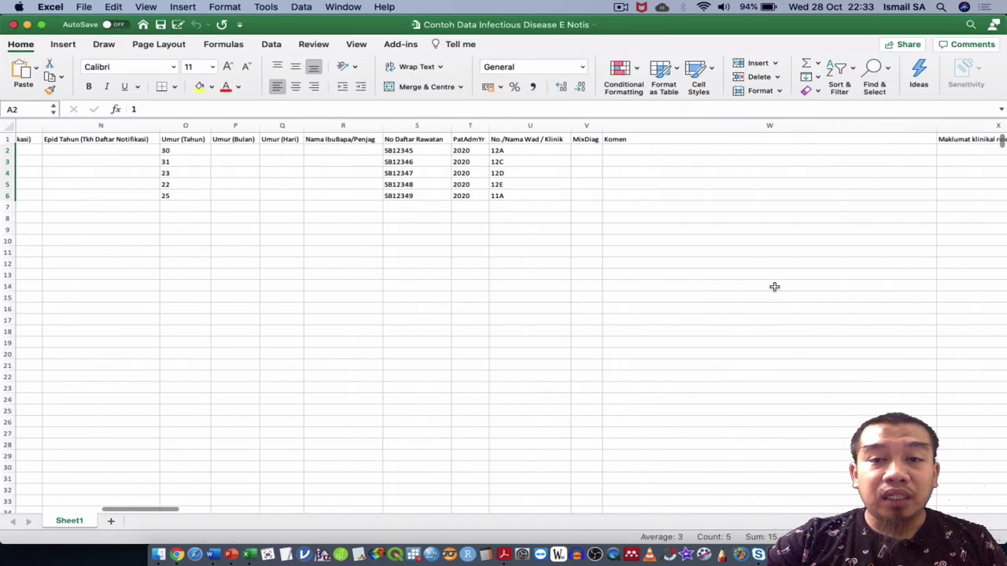
{"action": "scroll", "coordinate": [774, 286], "scroll_direction": "right", "scroll_amount": 5}
{"action": "scroll", "coordinate": [774, 286], "scroll_direction": "right", "scroll_amount": 5}
{"action": "scroll", "coordinate": [774, 286], "scroll_direction": "right", "scroll_amount": 5}
{"action": "scroll", "coordinate": [774, 287], "scroll_direction": "right", "scroll_amount": 5}
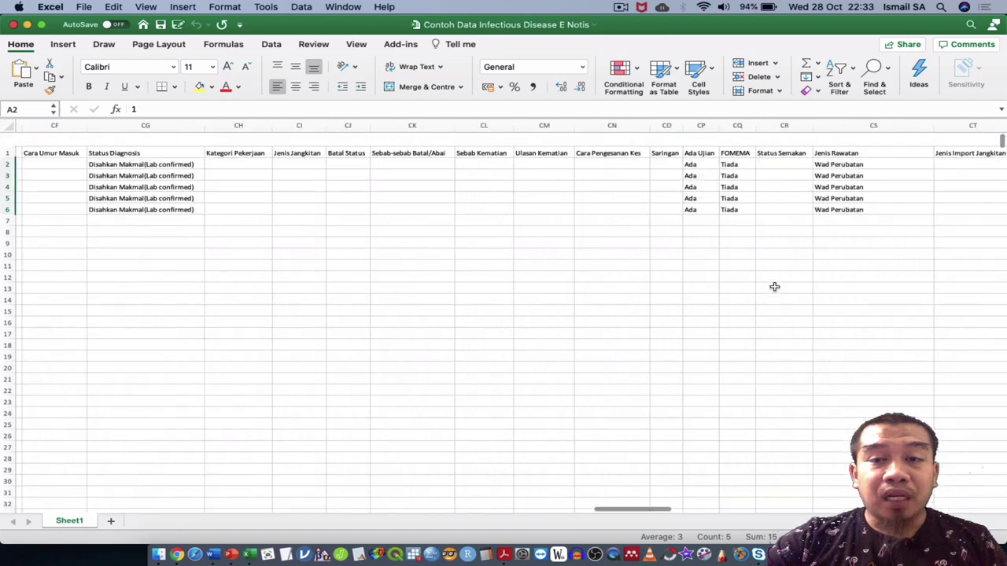
{"action": "scroll", "coordinate": [773, 286], "scroll_direction": "right", "scroll_amount": 5}
{"action": "scroll", "coordinate": [773, 286], "scroll_direction": "right", "scroll_amount": 5}
{"action": "scroll", "coordinate": [773, 286], "scroll_direction": "right", "scroll_amount": 5}
{"action": "scroll", "coordinate": [774, 286], "scroll_direction": "right", "scroll_amount": 5}
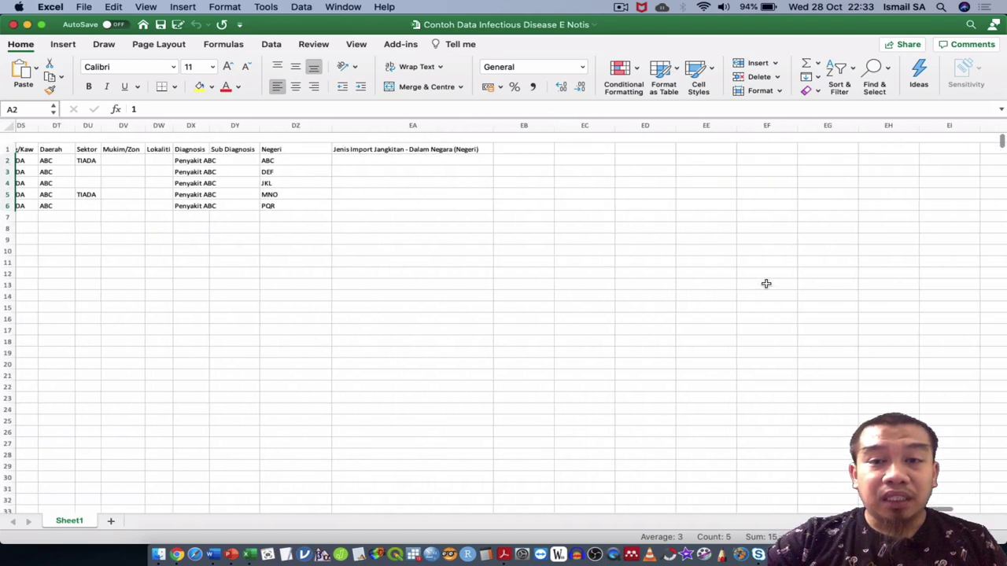
{"action": "scroll", "coordinate": [766, 283], "scroll_direction": "right", "scroll_amount": 5}
{"action": "scroll", "coordinate": [766, 283], "scroll_direction": "right", "scroll_amount": 3}
{"action": "scroll", "coordinate": [766, 283], "scroll_direction": "left", "scroll_amount": 10}
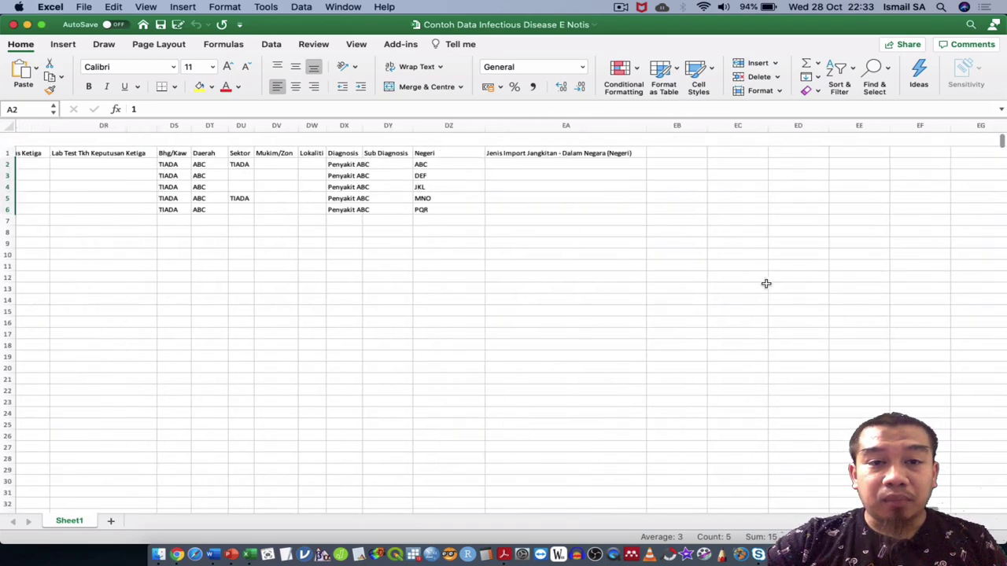
{"action": "scroll", "coordinate": [766, 283], "scroll_direction": "left", "scroll_amount": 5}
{"action": "scroll", "coordinate": [766, 283], "scroll_direction": "left", "scroll_amount": 5}
{"action": "scroll", "coordinate": [766, 283], "scroll_direction": "left", "scroll_amount": 5}
{"action": "scroll", "coordinate": [766, 283], "scroll_direction": "left", "scroll_amount": 5}
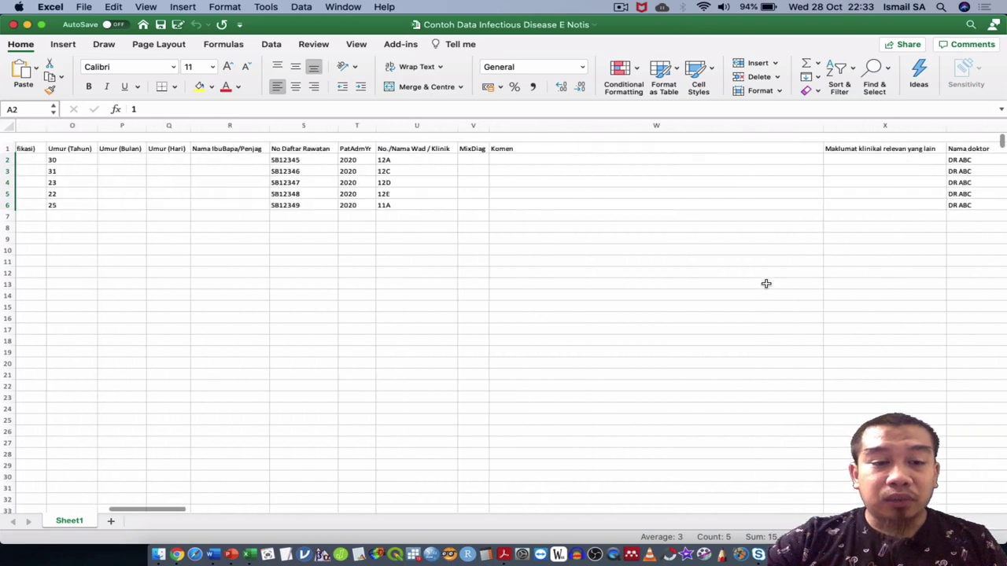
{"action": "scroll", "coordinate": [766, 283], "scroll_direction": "left", "scroll_amount": 10}
{"action": "scroll", "coordinate": [766, 284], "scroll_direction": "right", "scroll_amount": 1}
{"action": "scroll", "coordinate": [766, 283], "scroll_direction": "right", "scroll_amount": 5}
{"action": "scroll", "coordinate": [766, 283], "scroll_direction": "right", "scroll_amount": 5}
{"action": "scroll", "coordinate": [766, 283], "scroll_direction": "down", "scroll_amount": 1}
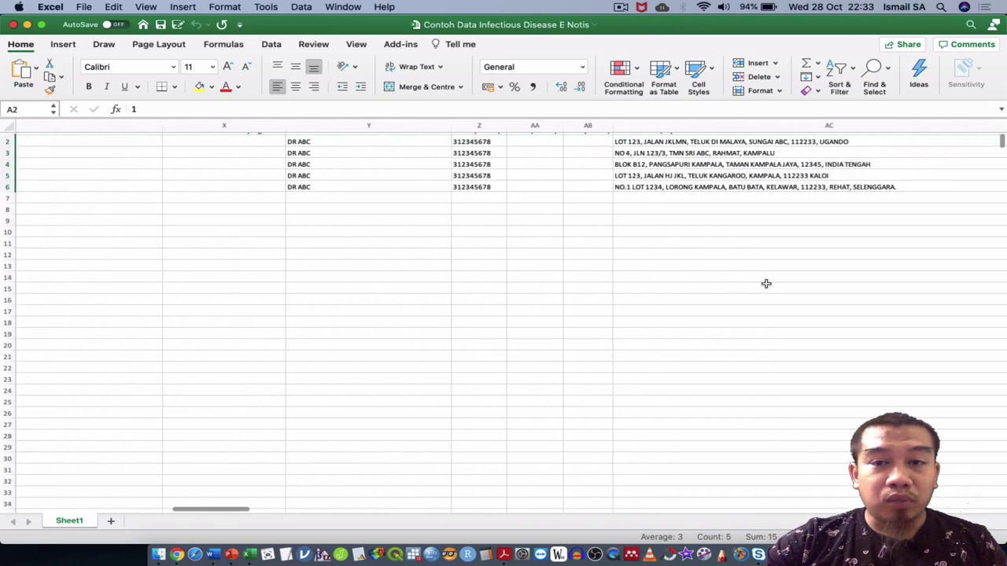
{"action": "scroll", "coordinate": [766, 283], "scroll_direction": "right", "scroll_amount": 5}
{"action": "scroll", "coordinate": [766, 283], "scroll_direction": "up", "scroll_amount": 1}
{"action": "scroll", "coordinate": [766, 283], "scroll_direction": "right", "scroll_amount": 5}
{"action": "scroll", "coordinate": [766, 283], "scroll_direction": "right", "scroll_amount": 5}
{"action": "scroll", "coordinate": [766, 283], "scroll_direction": "right", "scroll_amount": 5}
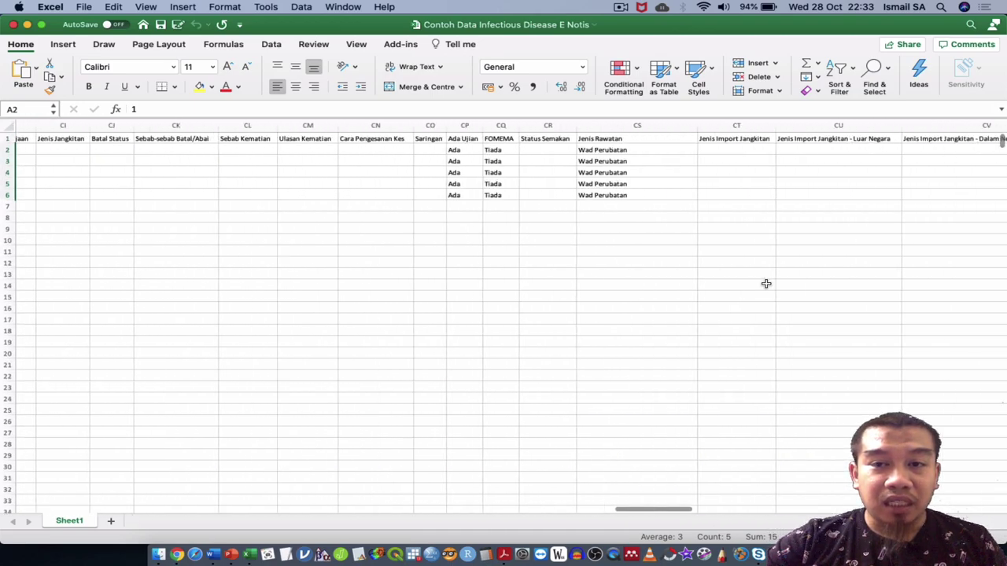
{"action": "scroll", "coordinate": [766, 283], "scroll_direction": "right", "scroll_amount": 5}
{"action": "scroll", "coordinate": [766, 283], "scroll_direction": "right", "scroll_amount": 5}
{"action": "scroll", "coordinate": [766, 283], "scroll_direction": "right", "scroll_amount": 5}
{"action": "scroll", "coordinate": [766, 283], "scroll_direction": "right", "scroll_amount": 5}
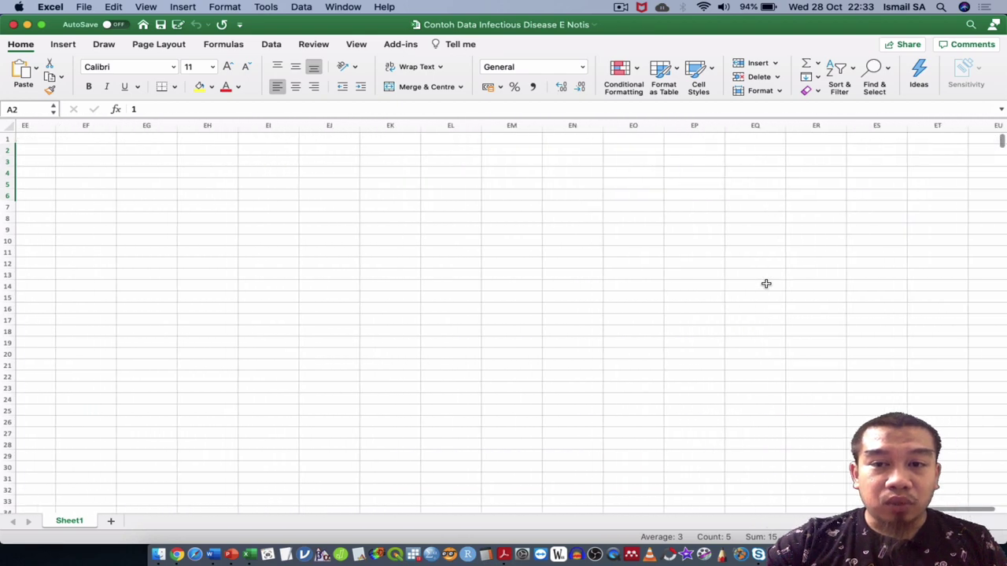
{"action": "scroll", "coordinate": [766, 283], "scroll_direction": "left", "scroll_amount": 5}
{"action": "scroll", "coordinate": [766, 284], "scroll_direction": "right", "scroll_amount": 1}
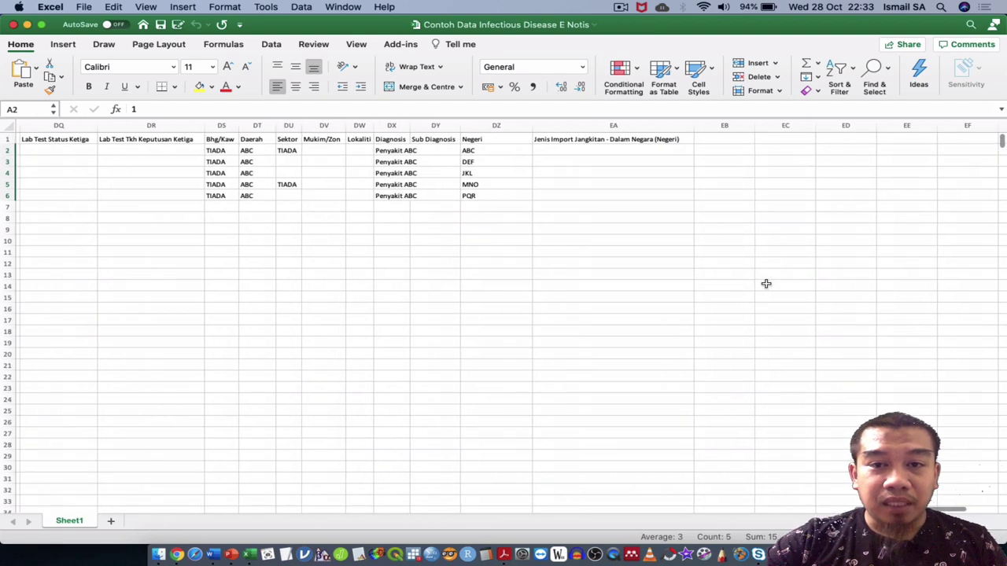
Enter the header 'Tarikh Akhir' in cell EB1, after the last data column
{"action": "left_click", "coordinate": [729, 140]}
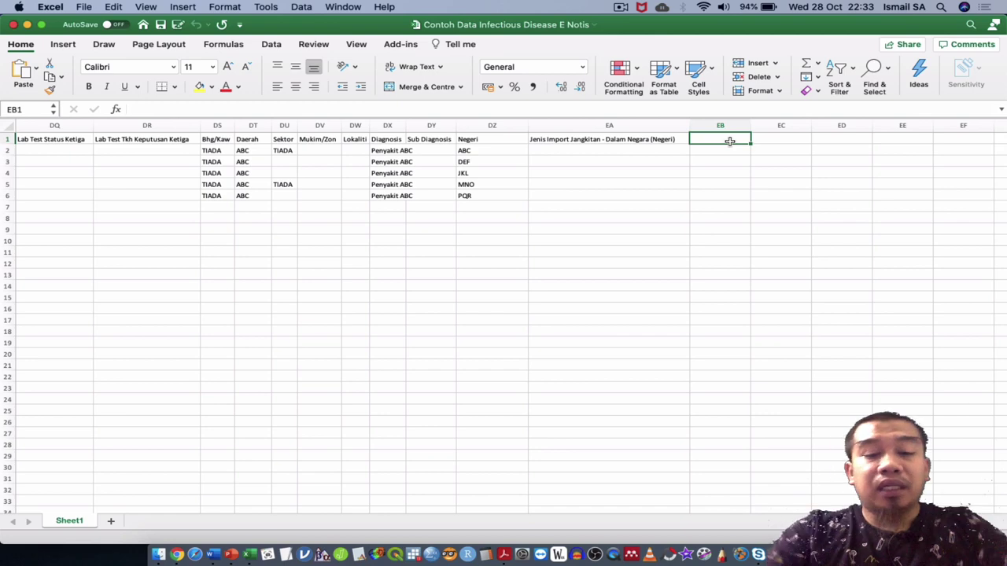
{"action": "type", "text": "Tarikh"}
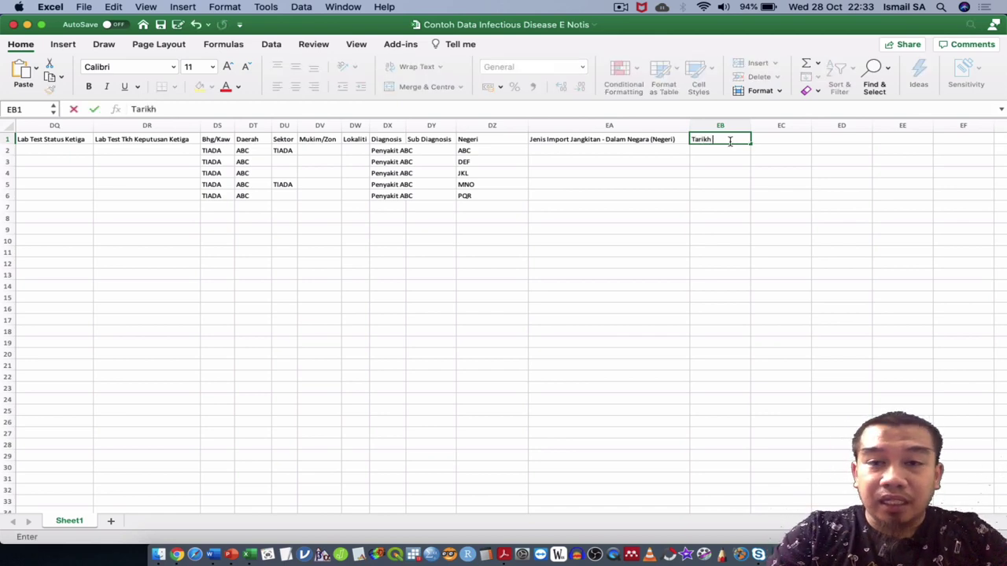
{"action": "type", "text": " Akhir"}
{"action": "key", "text": "Return"}
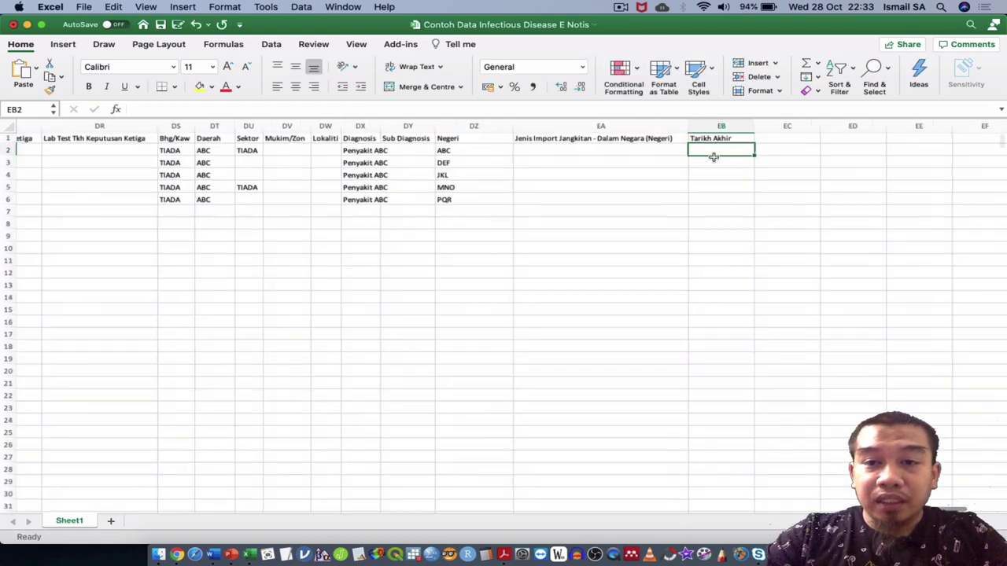
{"action": "scroll", "coordinate": [713, 157], "scroll_direction": "up", "scroll_amount": 3}
{"action": "scroll", "coordinate": [713, 157], "scroll_direction": "up", "scroll_amount": 2}
{"action": "scroll", "coordinate": [735, 169], "scroll_direction": "up", "scroll_amount": 2}
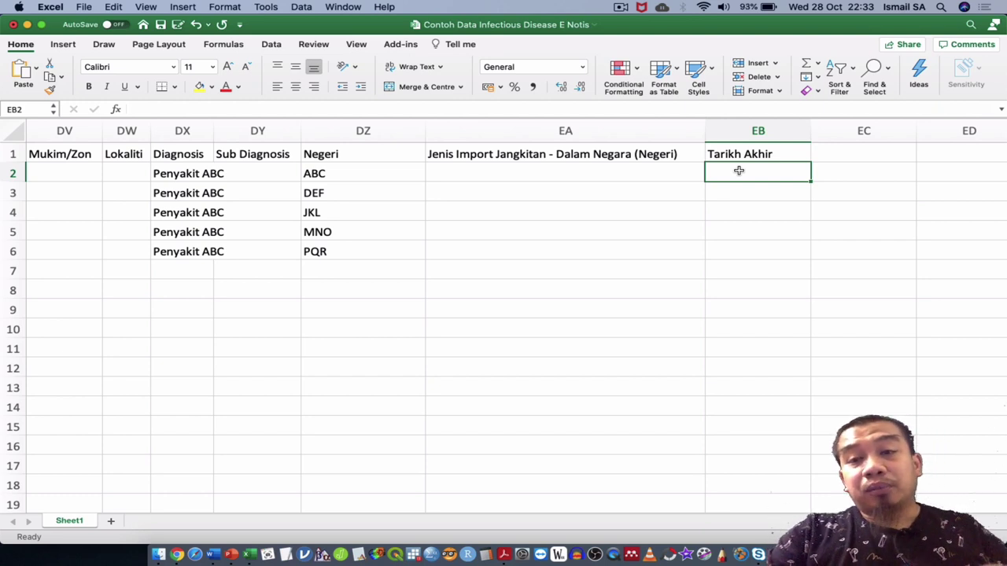
Scroll left to find the Tarikh Masuk Hospital/Rawatan column (BG), then back toward EB2
{"action": "scroll", "coordinate": [739, 171], "scroll_direction": "left", "scroll_amount": 3}
{"action": "scroll", "coordinate": [738, 171], "scroll_direction": "left", "scroll_amount": 10}
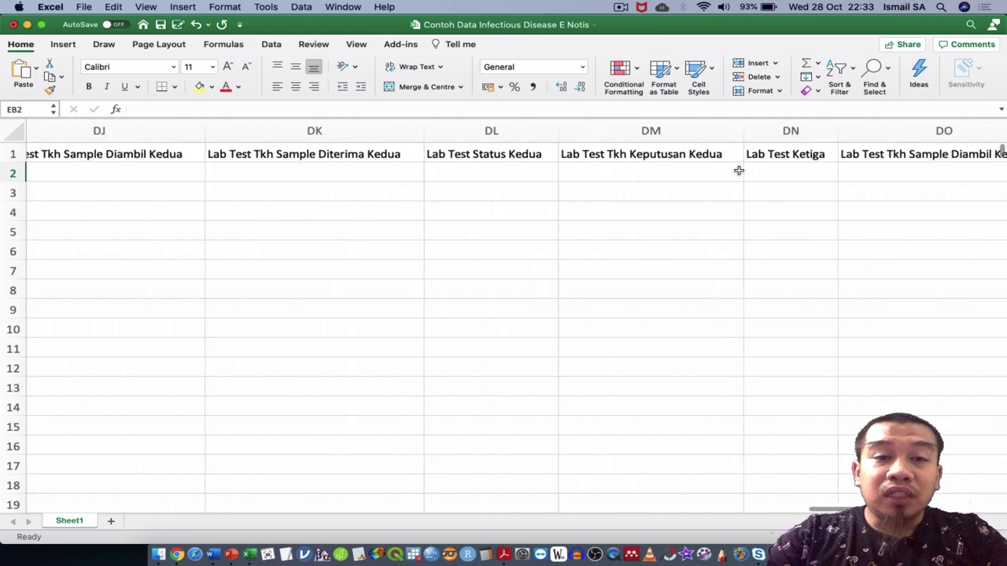
{"action": "scroll", "coordinate": [739, 171], "scroll_direction": "left", "scroll_amount": 10}
{"action": "scroll", "coordinate": [738, 171], "scroll_direction": "left", "scroll_amount": 5}
{"action": "scroll", "coordinate": [738, 171], "scroll_direction": "left", "scroll_amount": 10}
{"action": "scroll", "coordinate": [738, 171], "scroll_direction": "left", "scroll_amount": 4}
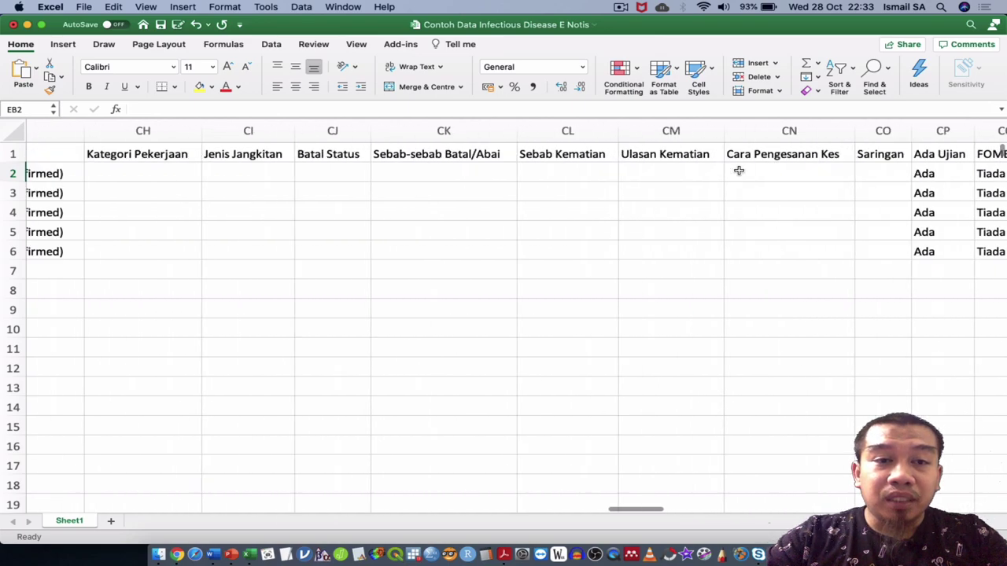
{"action": "scroll", "coordinate": [738, 171], "scroll_direction": "left", "scroll_amount": 15}
{"action": "scroll", "coordinate": [738, 171], "scroll_direction": "left", "scroll_amount": 2}
{"action": "scroll", "coordinate": [739, 171], "scroll_direction": "left", "scroll_amount": 1}
{"action": "scroll", "coordinate": [739, 171], "scroll_direction": "left", "scroll_amount": 1}
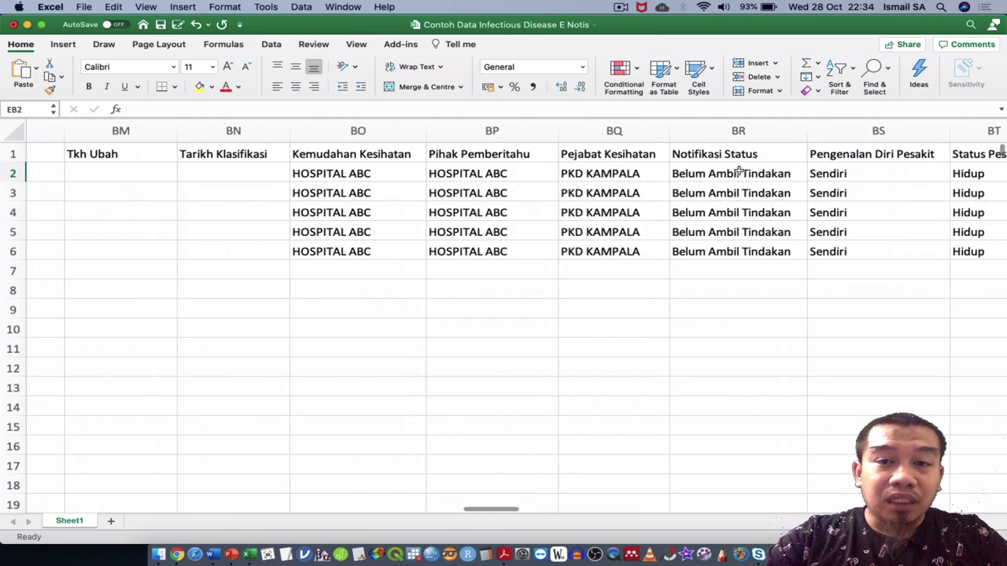
{"action": "scroll", "coordinate": [738, 170], "scroll_direction": "left", "scroll_amount": 4}
{"action": "scroll", "coordinate": [738, 171], "scroll_direction": "left", "scroll_amount": 2}
{"action": "scroll", "coordinate": [738, 171], "scroll_direction": "left", "scroll_amount": 2}
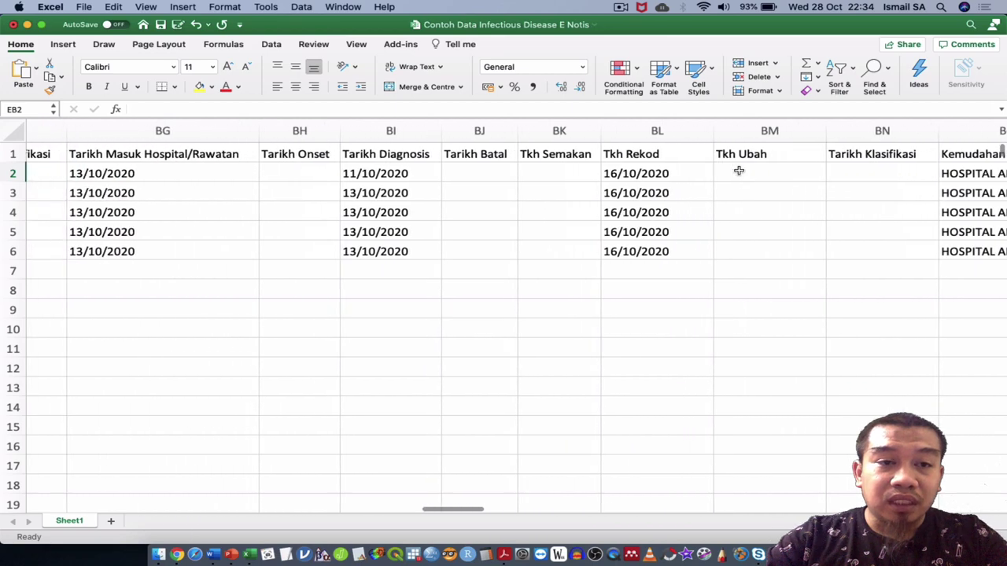
{"action": "scroll", "coordinate": [739, 170], "scroll_direction": "left", "scroll_amount": 3}
{"action": "scroll", "coordinate": [417, 172], "scroll_direction": "right", "scroll_amount": 10}
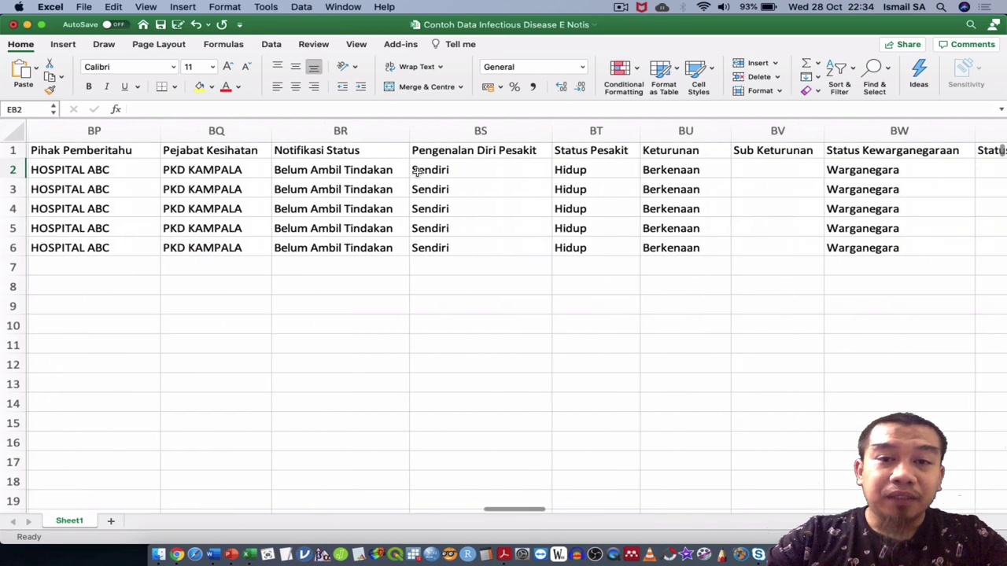
{"action": "scroll", "coordinate": [417, 172], "scroll_direction": "right", "scroll_amount": 18}
{"action": "scroll", "coordinate": [417, 172], "scroll_direction": "right", "scroll_amount": 8}
{"action": "scroll", "coordinate": [417, 172], "scroll_direction": "right", "scroll_amount": 5}
{"action": "scroll", "coordinate": [416, 172], "scroll_direction": "right", "scroll_amount": 8}
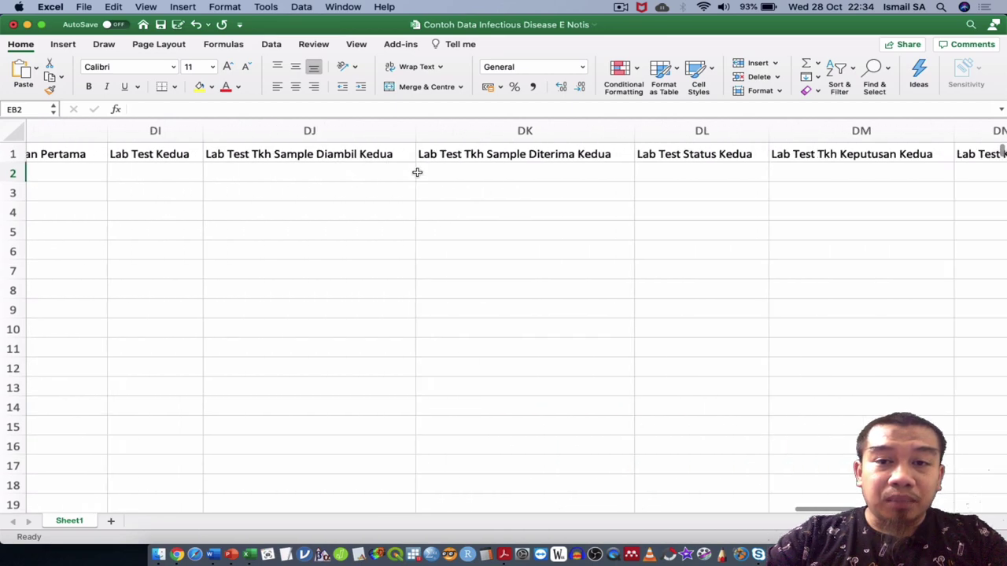
{"action": "scroll", "coordinate": [417, 172], "scroll_direction": "right", "scroll_amount": 7}
{"action": "scroll", "coordinate": [417, 172], "scroll_direction": "right", "scroll_amount": 5}
{"action": "scroll", "coordinate": [417, 173], "scroll_direction": "right", "scroll_amount": 10}
{"action": "scroll", "coordinate": [417, 173], "scroll_direction": "left", "scroll_amount": 5}
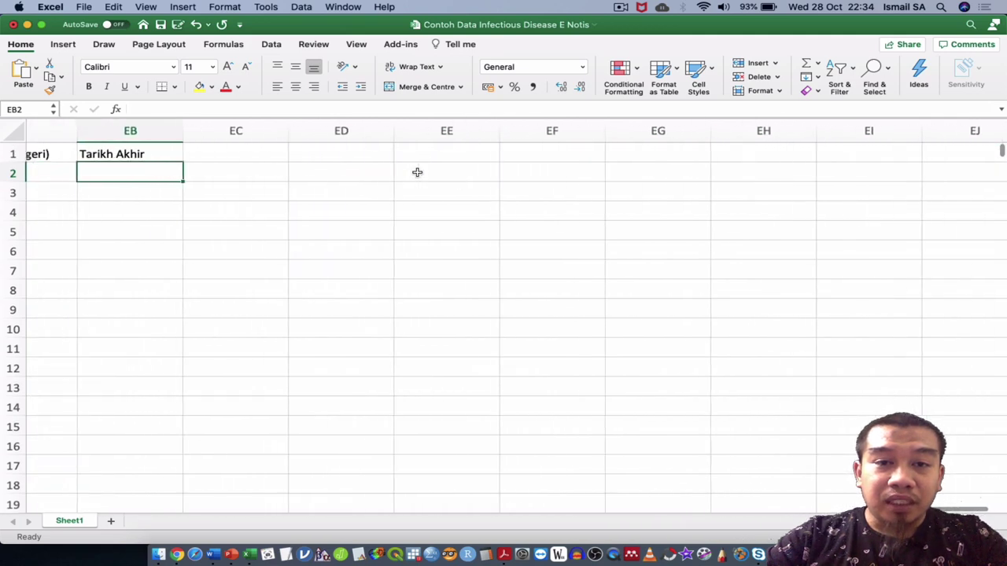
{"action": "scroll", "coordinate": [417, 173], "scroll_direction": "left", "scroll_amount": 1}
{"action": "scroll", "coordinate": [416, 172], "scroll_direction": "left", "scroll_amount": 3}
{"action": "scroll", "coordinate": [417, 172], "scroll_direction": "down", "scroll_amount": 1}
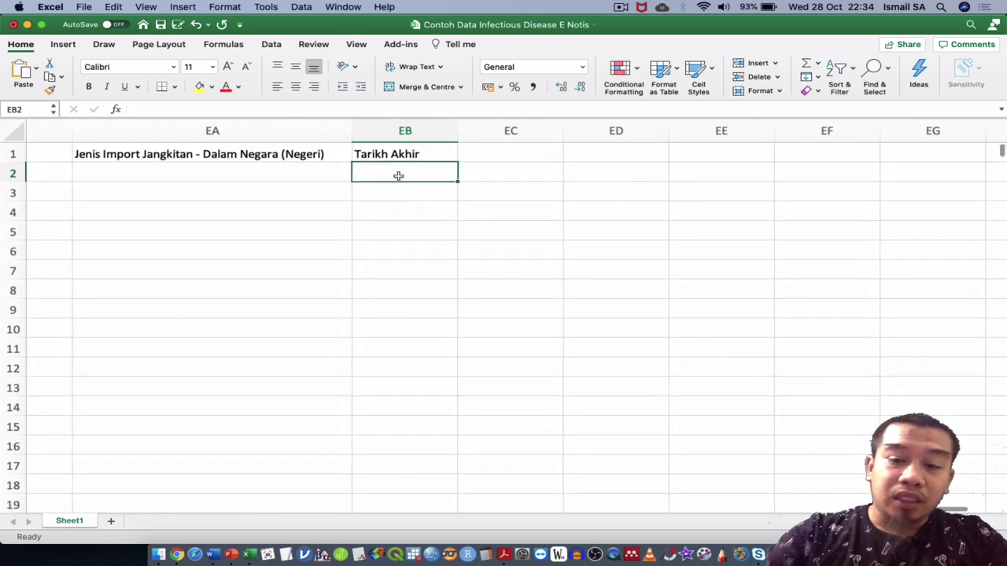
Fill Tarikh Akhir EB2:EB5 with =BG2 to pull in the admission dates
{"action": "type", "text": "=BG2"}
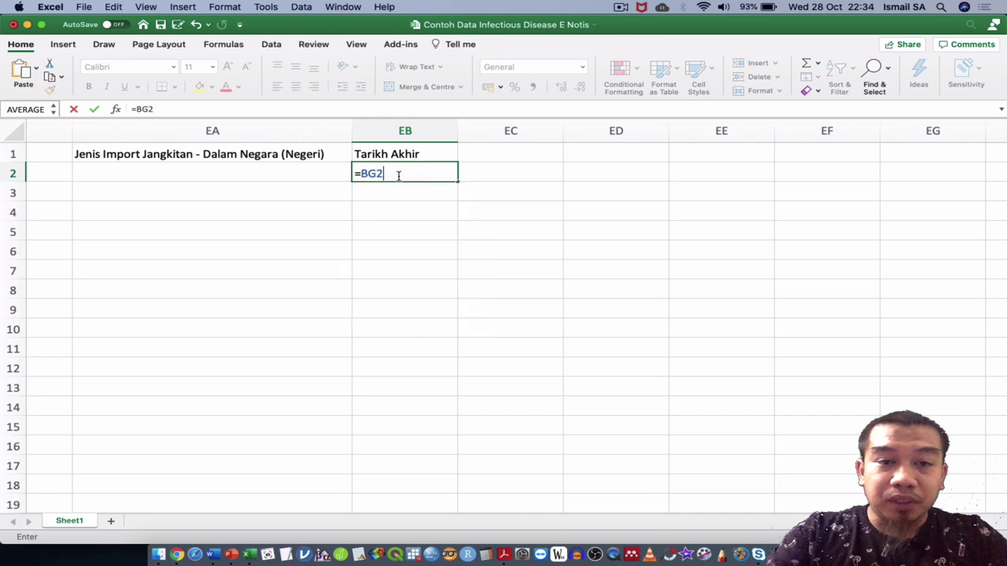
{"action": "key", "text": "Return"}
{"action": "left_click", "coordinate": [428, 176]}
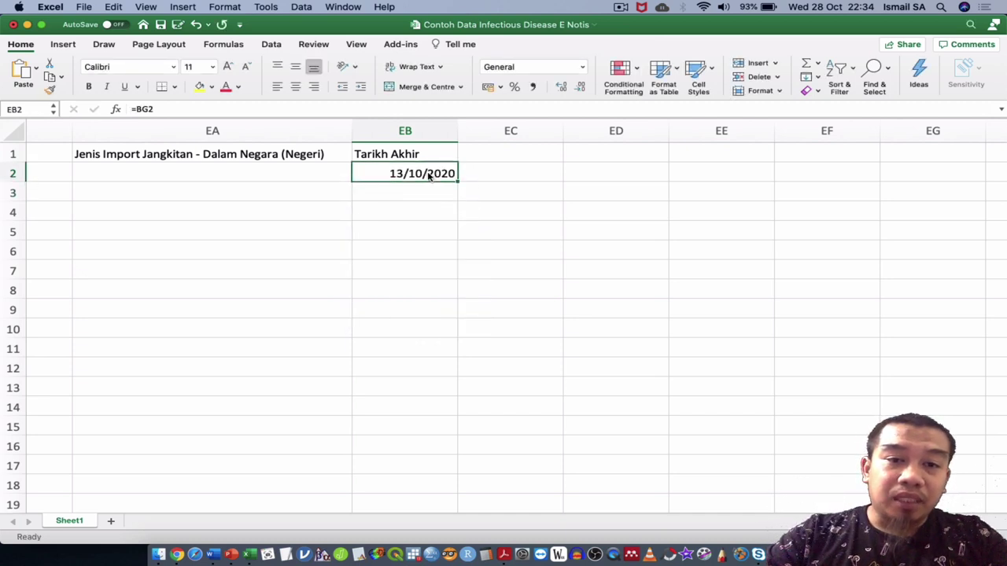
{"action": "left_click_drag", "start_coordinate": [459, 179], "coordinate": [458, 232]}
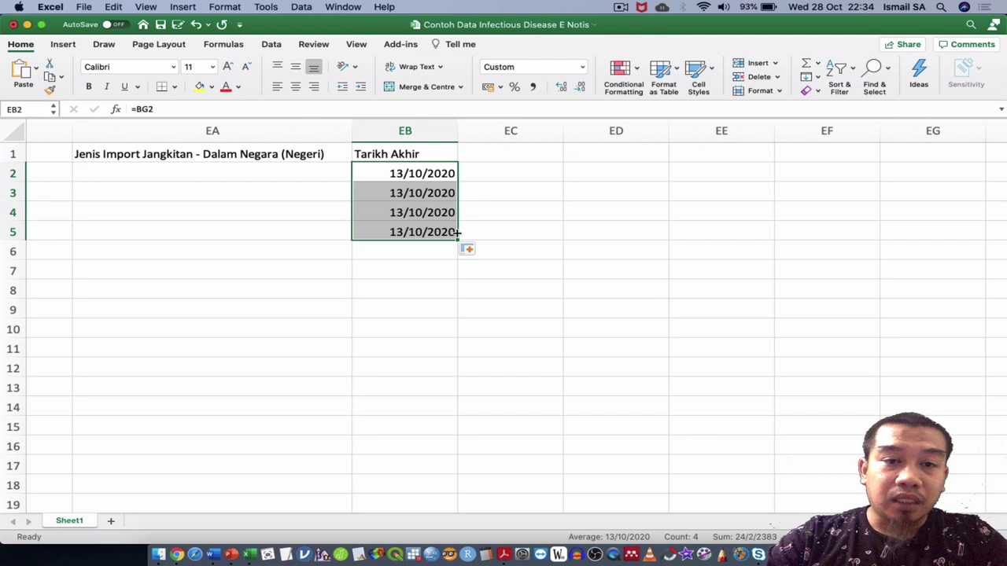
Add an 'edit' column in EC with =EB2+13 filled down to EC5
{"action": "left_click", "coordinate": [476, 153]}
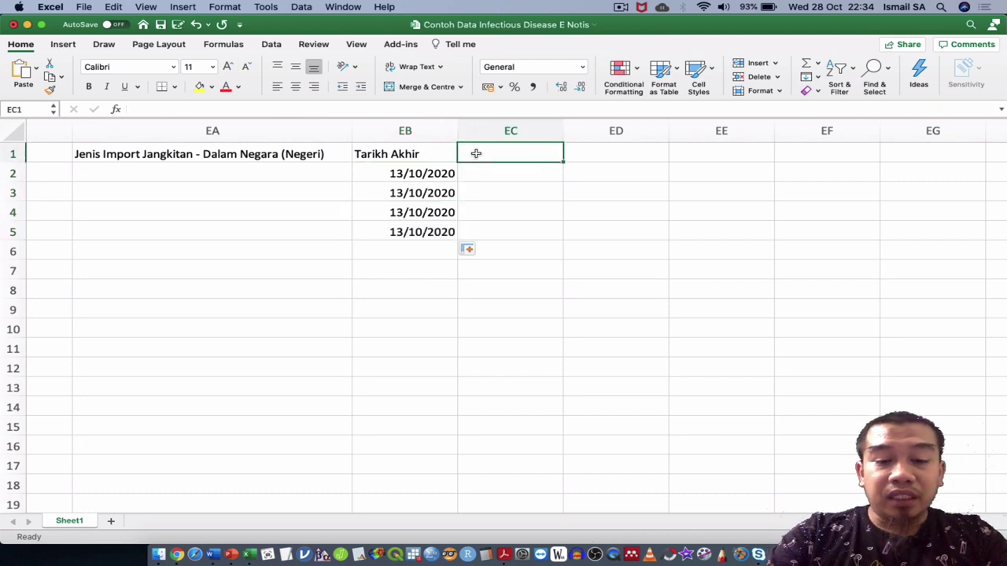
{"action": "type", "text": "edi"}
{"action": "key", "text": "Return"}
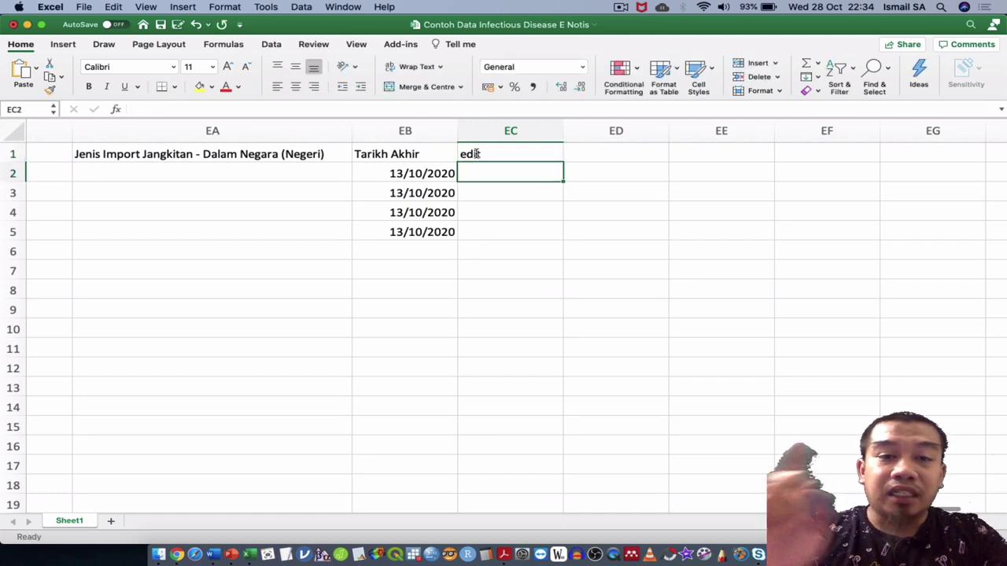
{"action": "type", "text": "="}
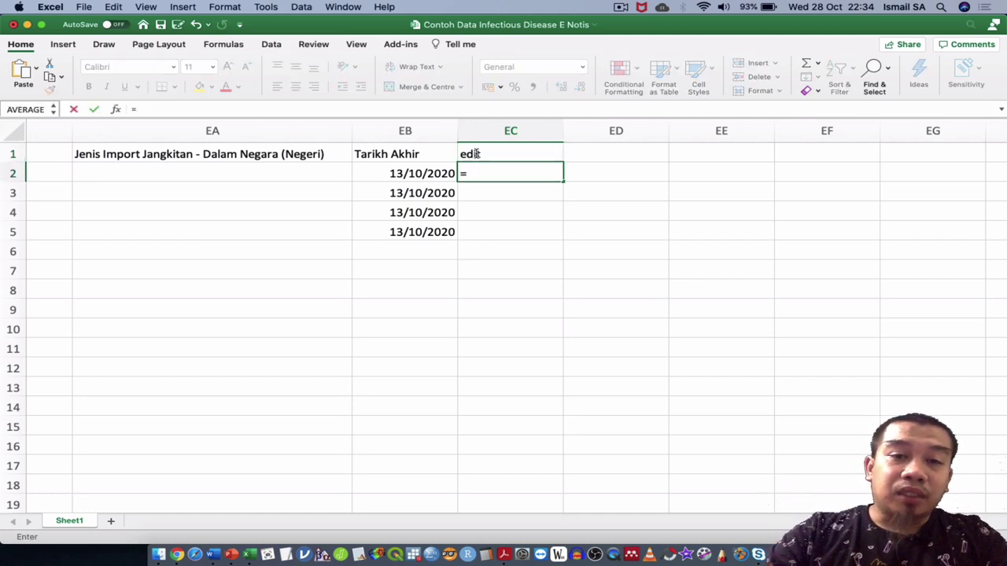
{"action": "left_click", "coordinate": [435, 174]}
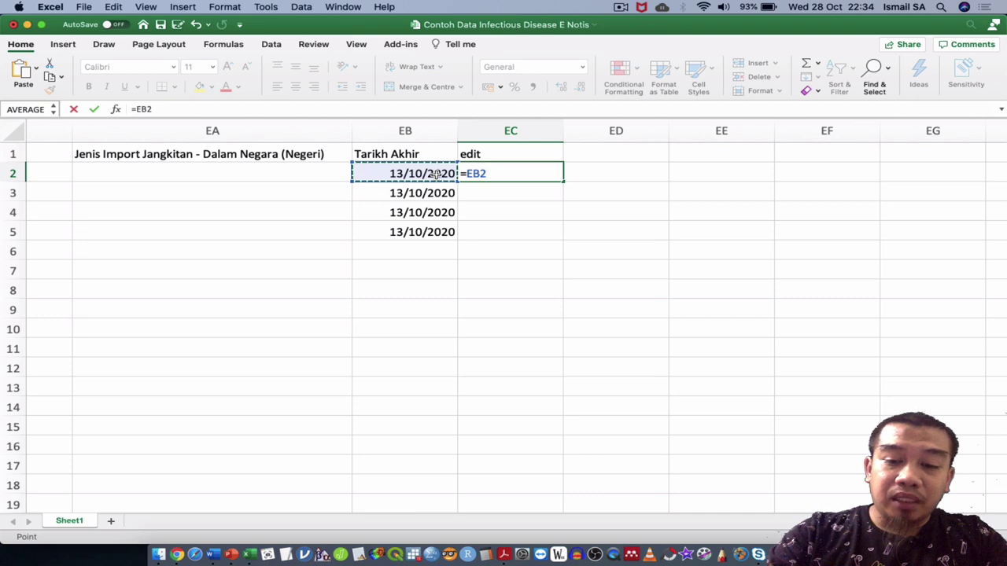
{"action": "type", "text": "+13"}
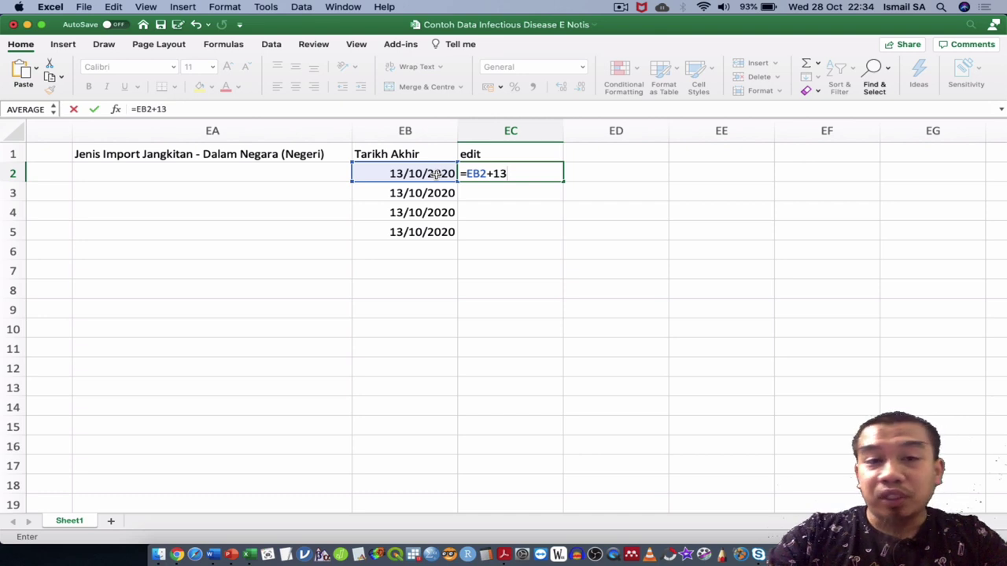
{"action": "key", "text": "Return"}
{"action": "left_click", "coordinate": [475, 177]}
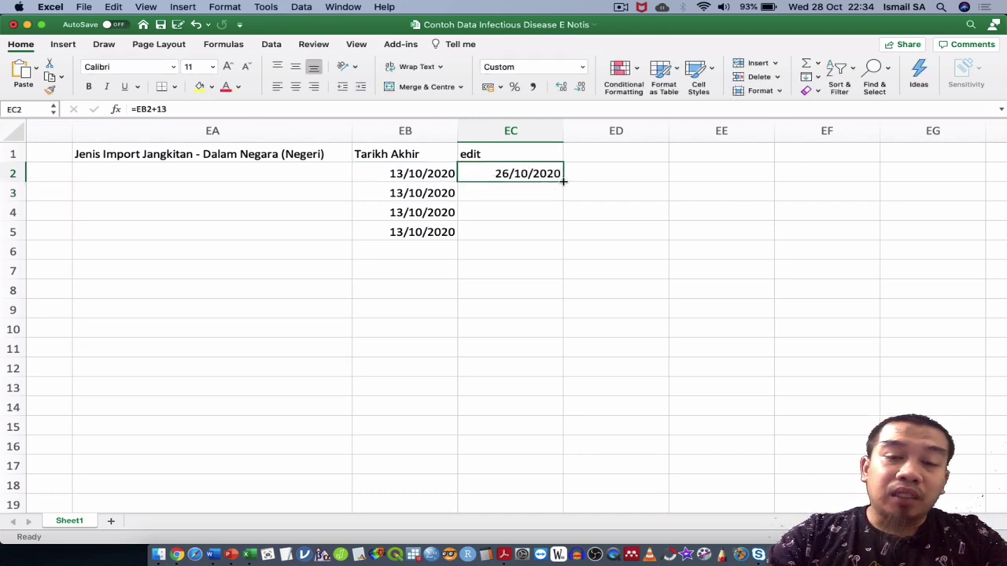
{"action": "left_click_drag", "start_coordinate": [563, 181], "coordinate": [555, 232]}
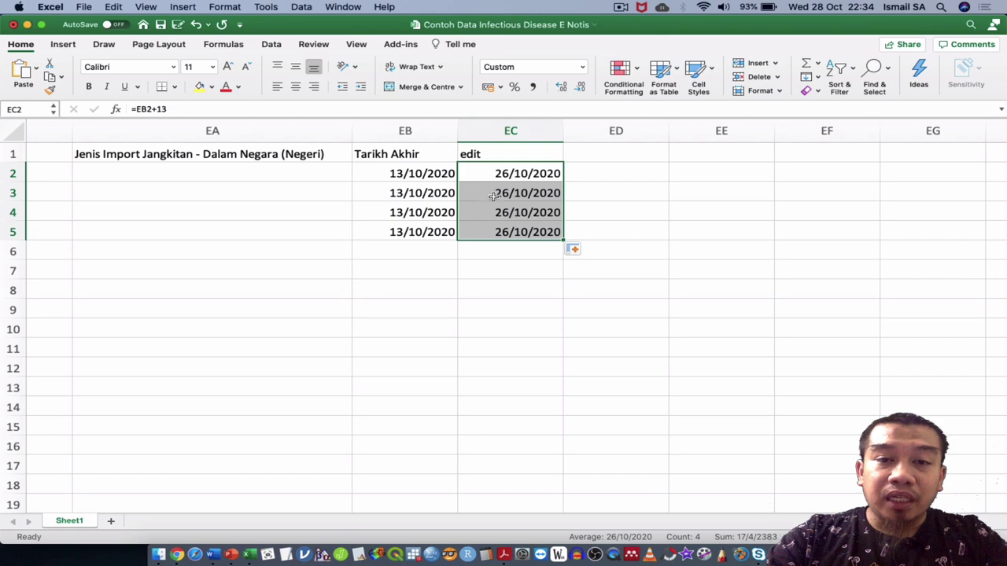
Select the whole edit column EC
{"action": "scroll", "coordinate": [494, 196], "scroll_direction": "right", "scroll_amount": 1}
{"action": "scroll", "coordinate": [494, 196], "scroll_direction": "left", "scroll_amount": 1}
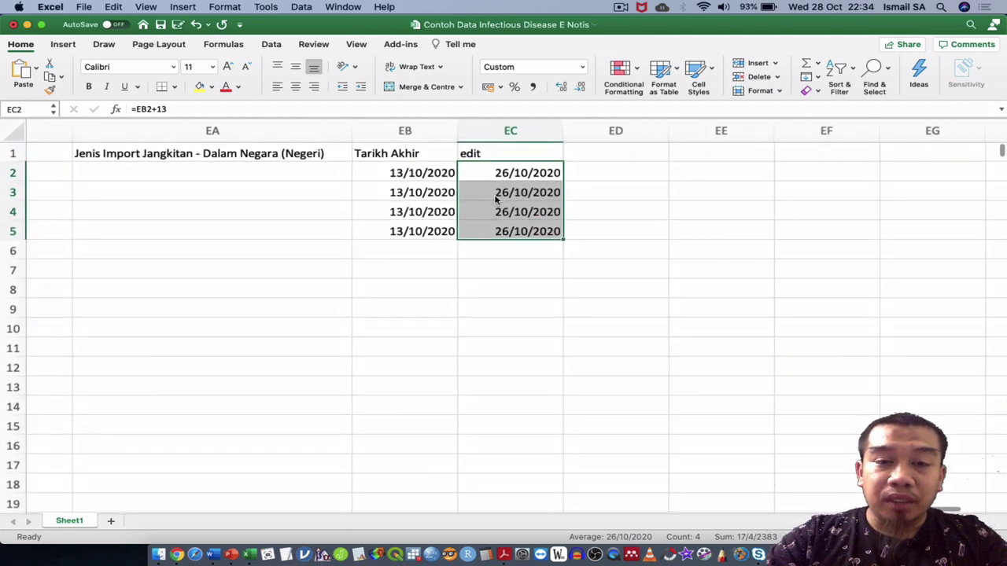
{"action": "scroll", "coordinate": [519, 200], "scroll_direction": "left", "scroll_amount": 2}
{"action": "scroll", "coordinate": [610, 177], "scroll_direction": "right", "scroll_amount": 2}
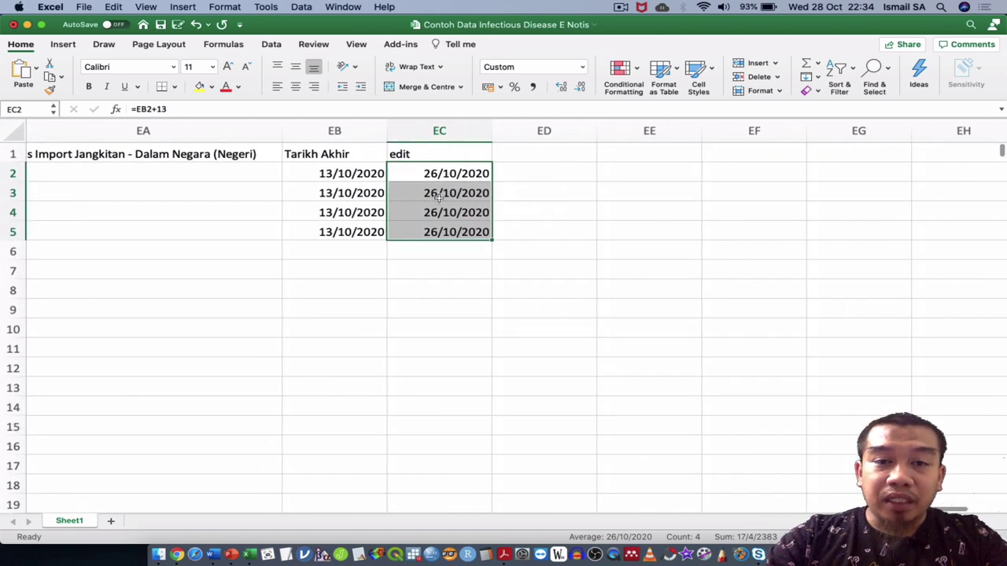
{"action": "left_click", "coordinate": [435, 133]}
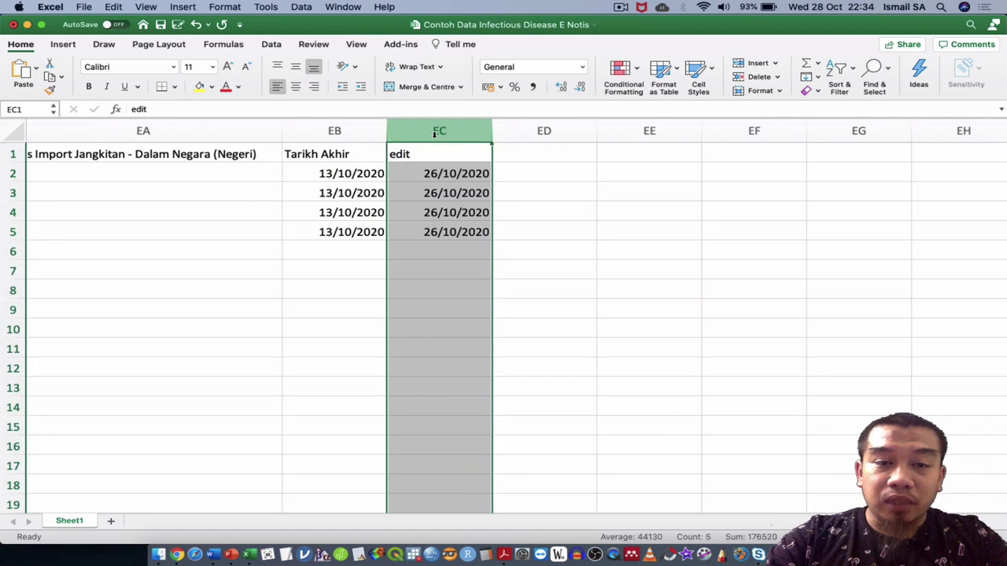
Format column EC with the 14/03/2012 day/month/year Date format
{"action": "right_click", "coordinate": [435, 136]}
{"action": "left_click", "coordinate": [474, 239]}
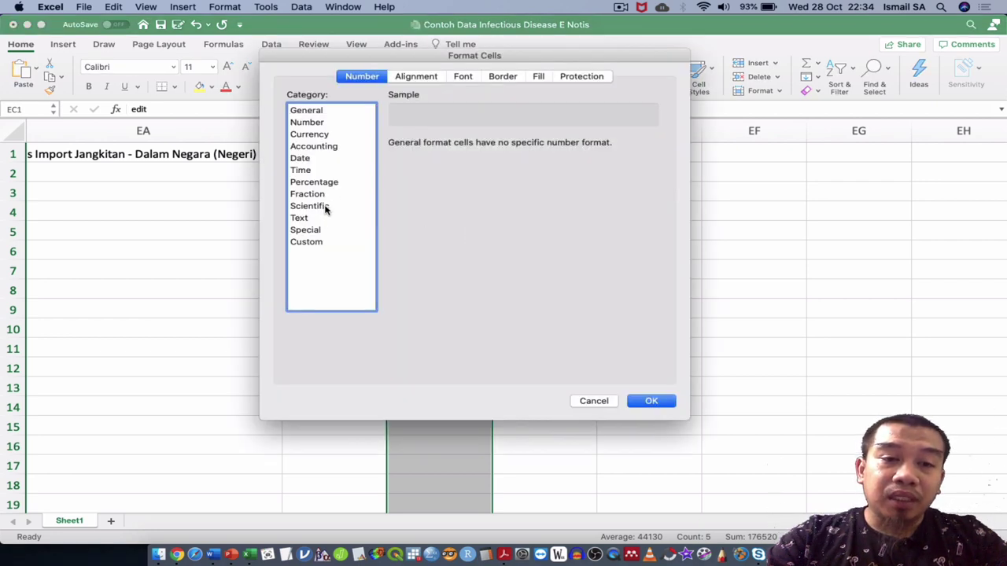
{"action": "left_click", "coordinate": [337, 157]}
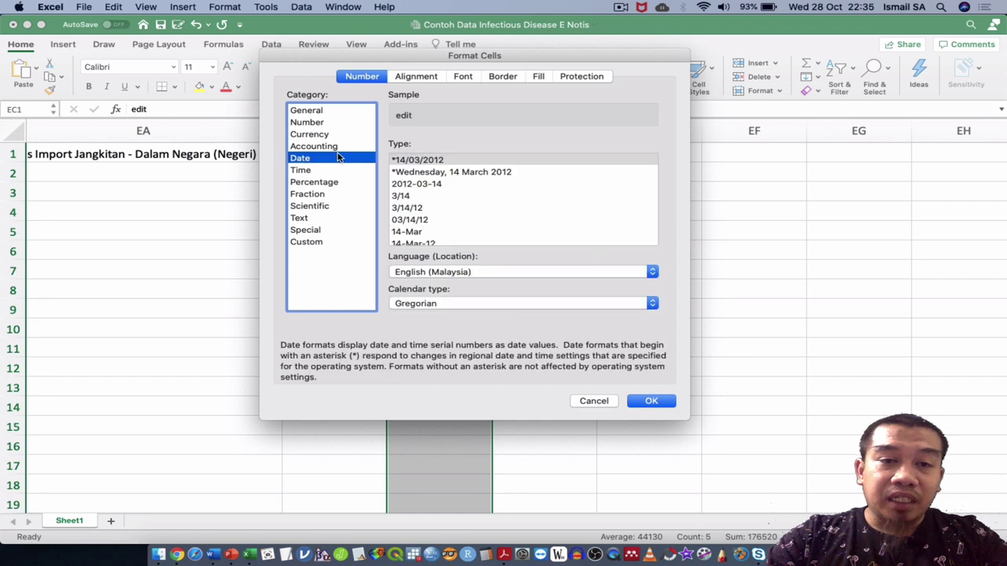
{"action": "left_click", "coordinate": [423, 161]}
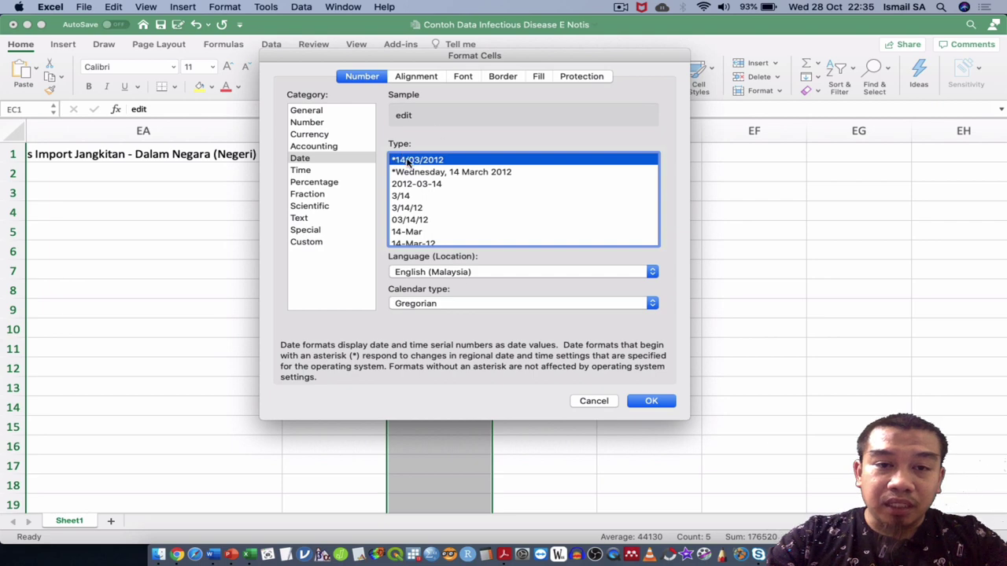
{"action": "left_click", "coordinate": [641, 405]}
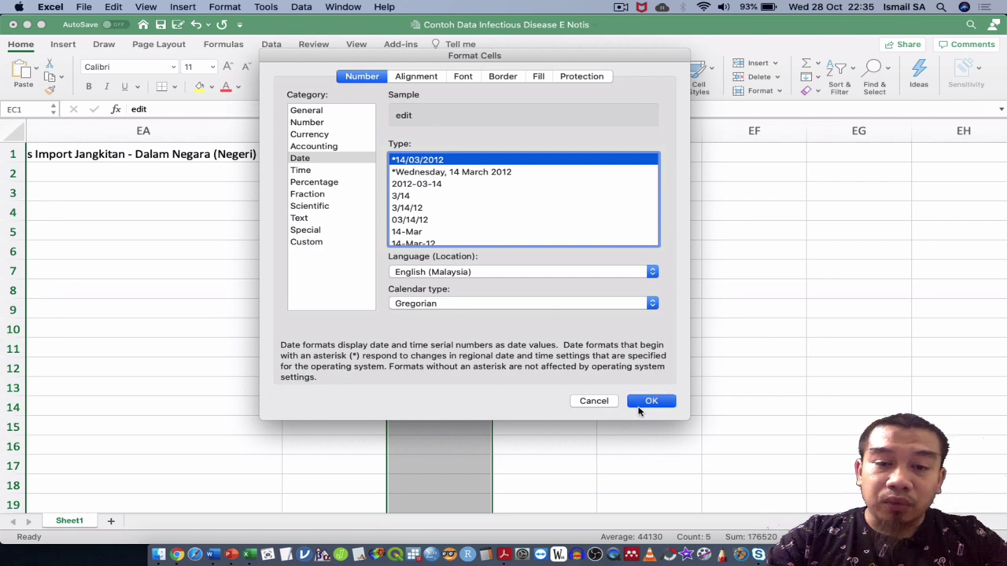
{"action": "left_click", "coordinate": [462, 224]}
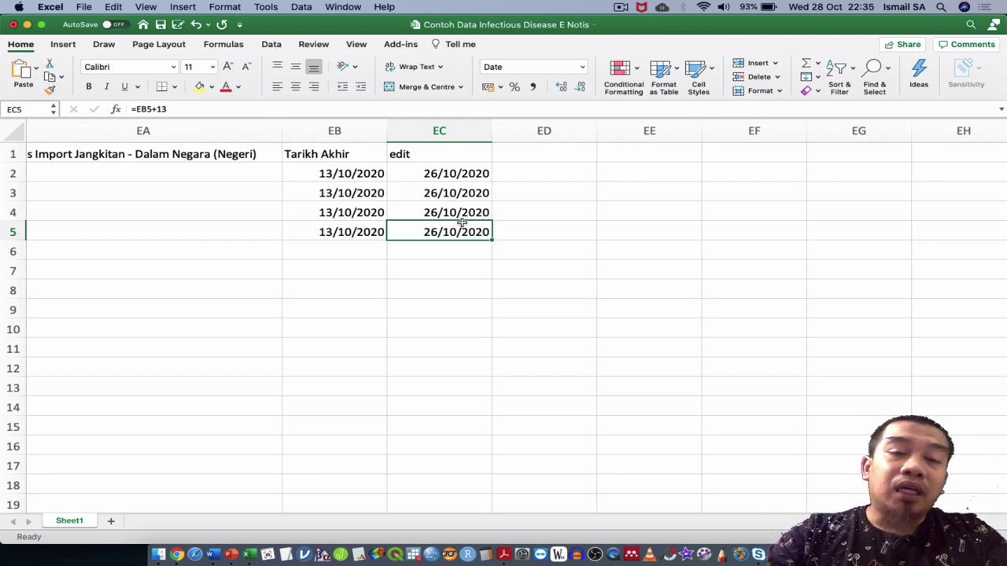
Save the workbook and place the cursor after FAIL RUJUKAN: in the Word letter
{"action": "left_click", "coordinate": [161, 25]}
{"action": "key", "text": "ctrl+Up"}
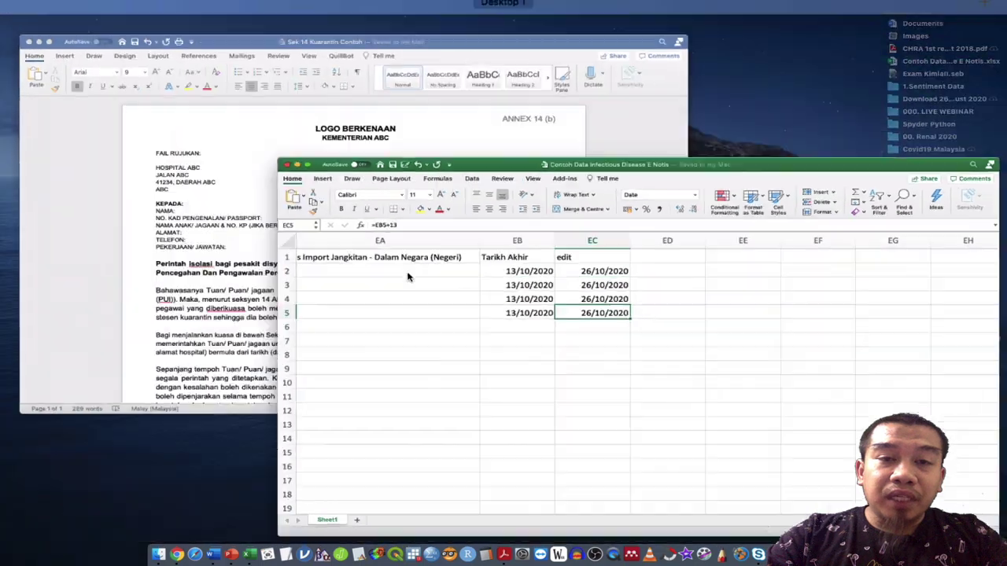
{"action": "left_click", "coordinate": [353, 251]}
{"action": "left_click", "coordinate": [289, 179]}
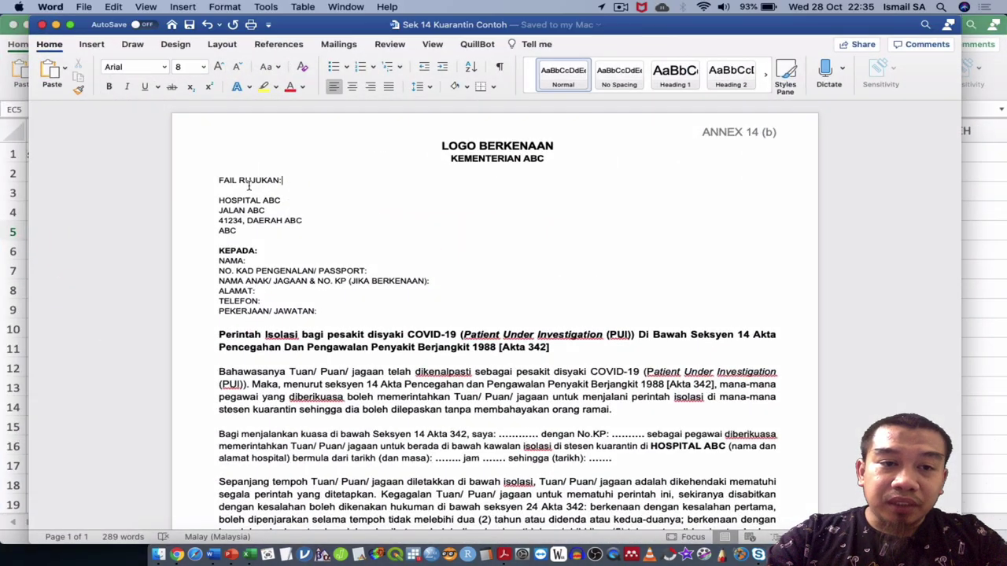
Switch back to Excel and select the empty header cell ED1
{"action": "key", "text": "ctrl+Up"}
{"action": "left_click", "coordinate": [539, 227]}
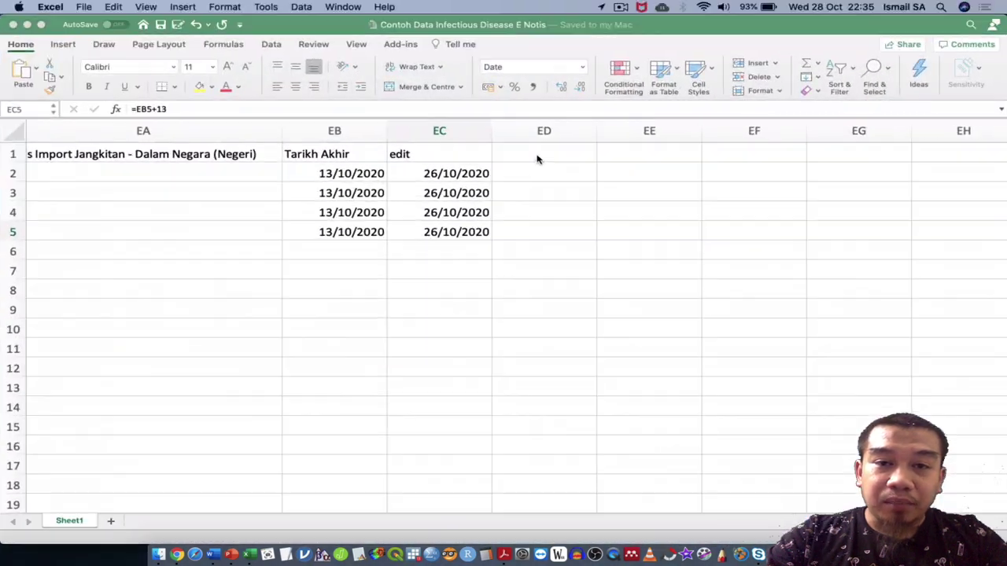
{"action": "left_click", "coordinate": [520, 155]}
Enter the header 'rujukan' in ED1 and the reference prefix HABC/DEF/13102020/ in ED2
{"action": "type", "text": "ruj"}
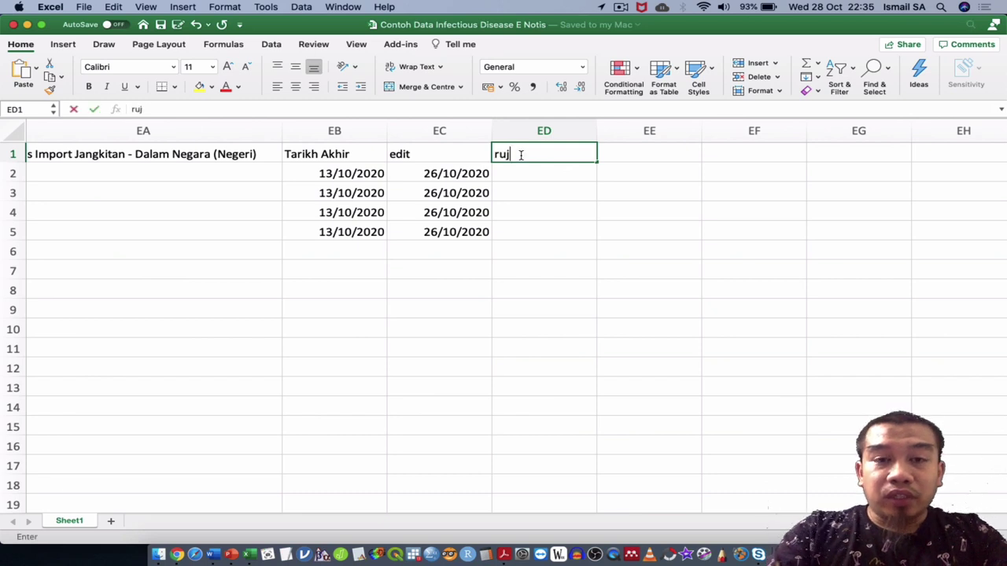
{"action": "type", "text": "ukan"}
{"action": "key", "text": "Return"}
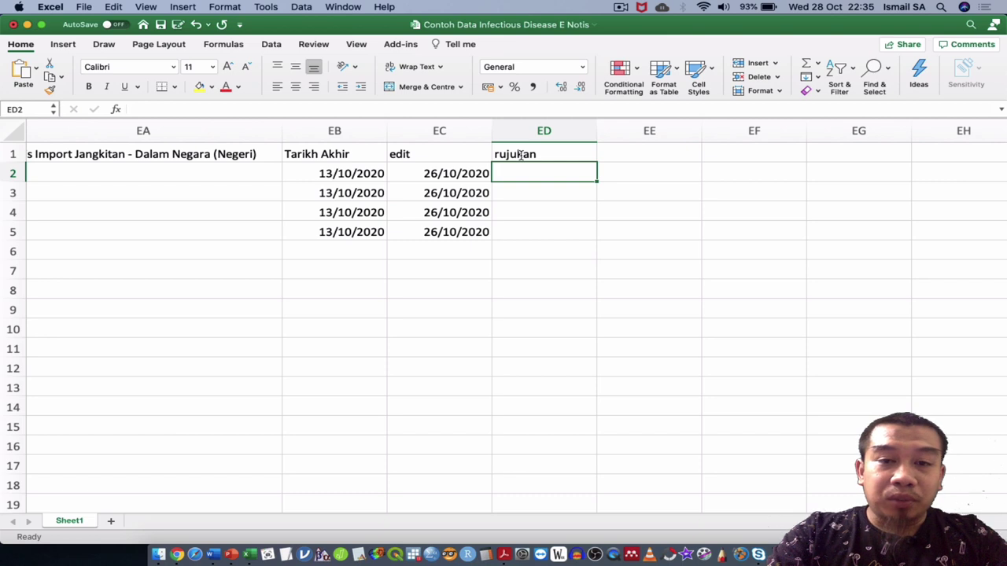
{"action": "type", "text": "HABC/"}
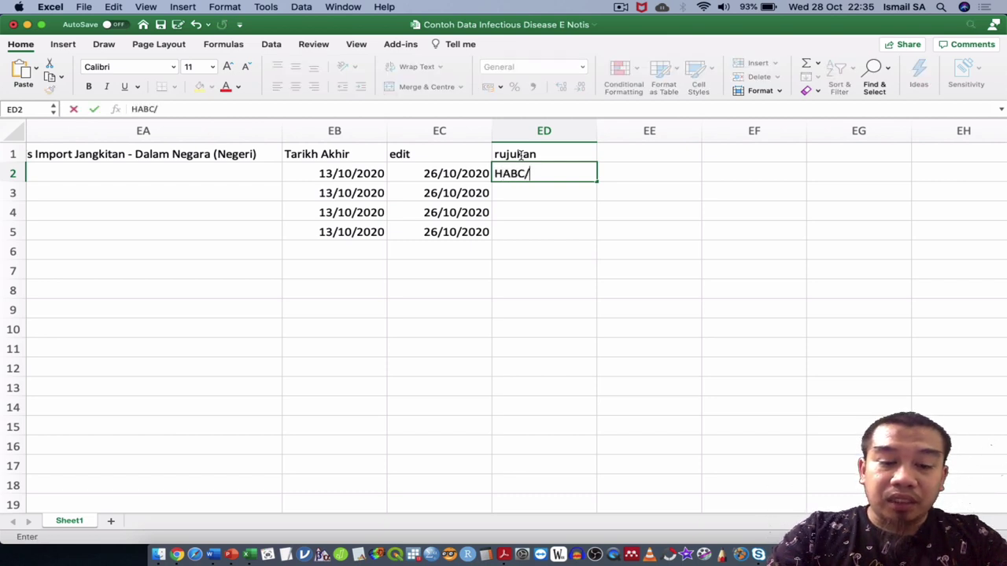
{"action": "type", "text": "DEF/"}
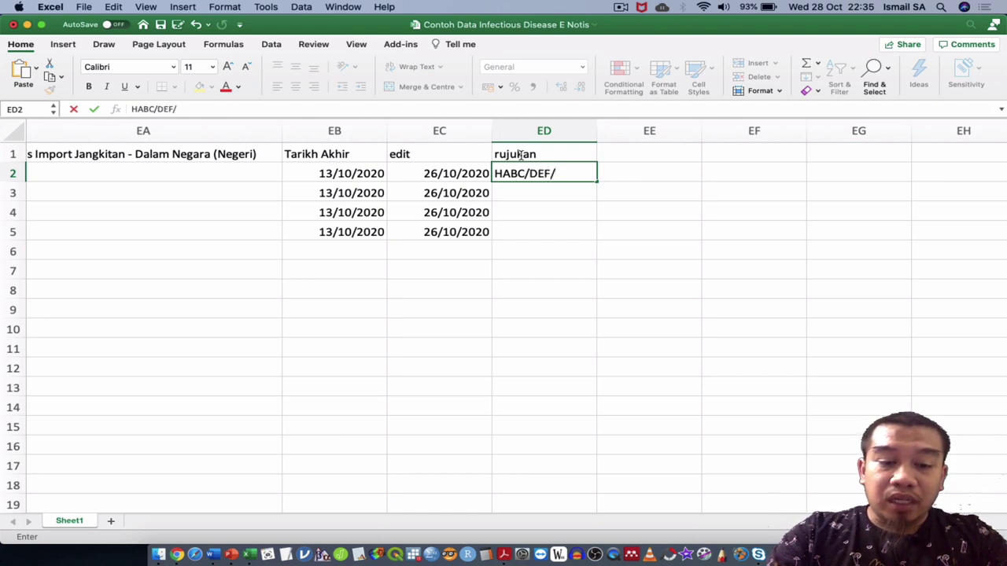
{"action": "type", "text": "1"}
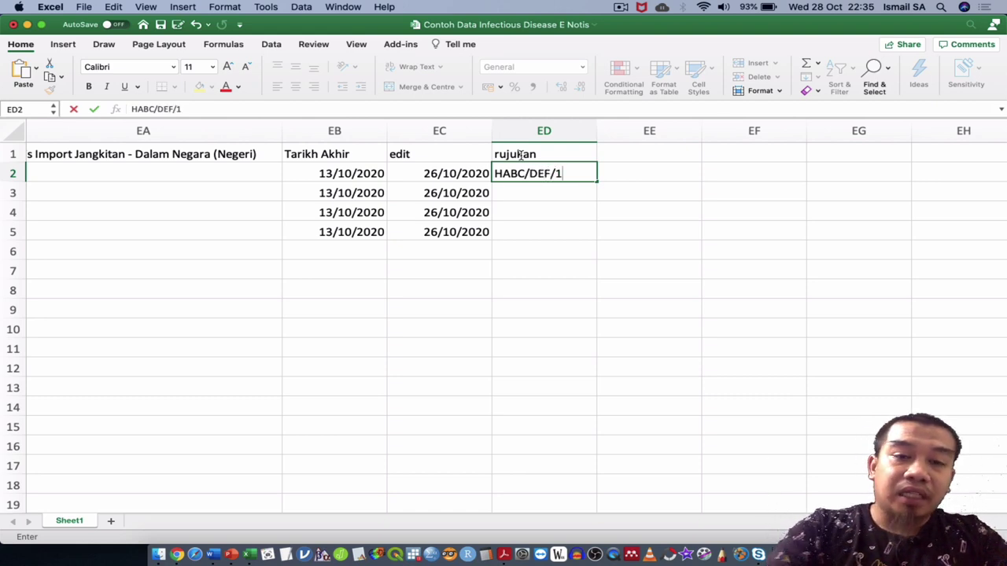
{"action": "type", "text": "6"}
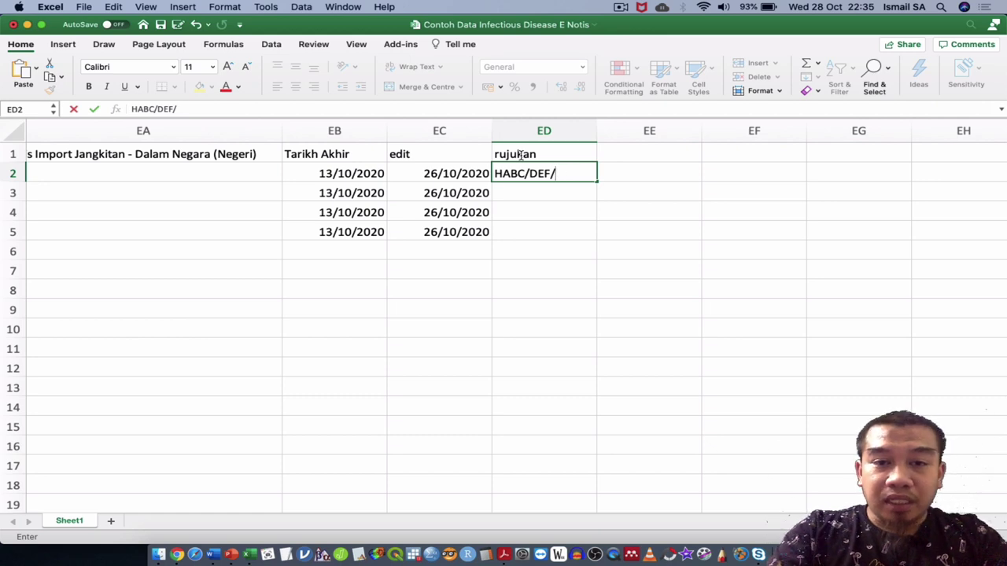
{"action": "type", "text": "131020"}
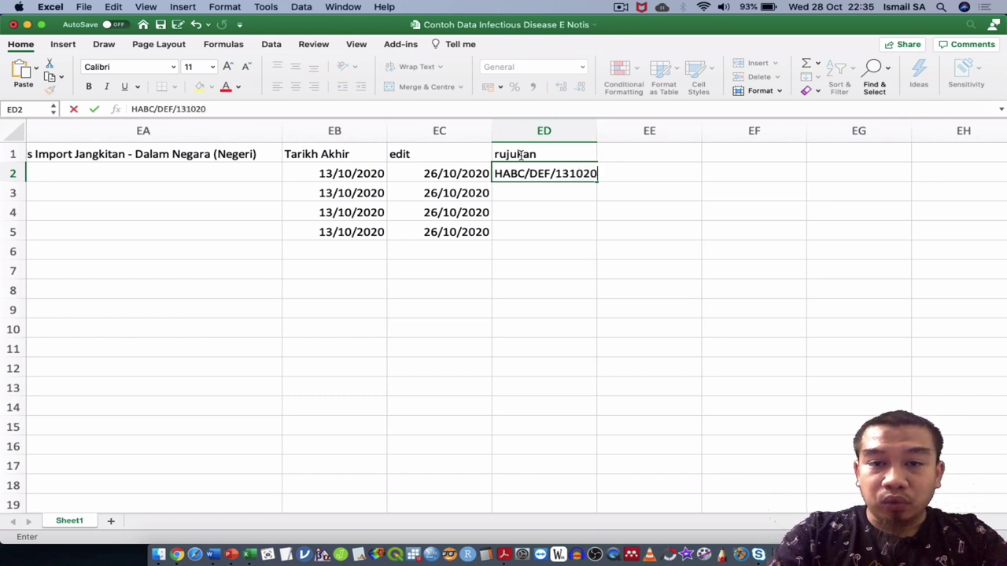
{"action": "type", "text": "20/"}
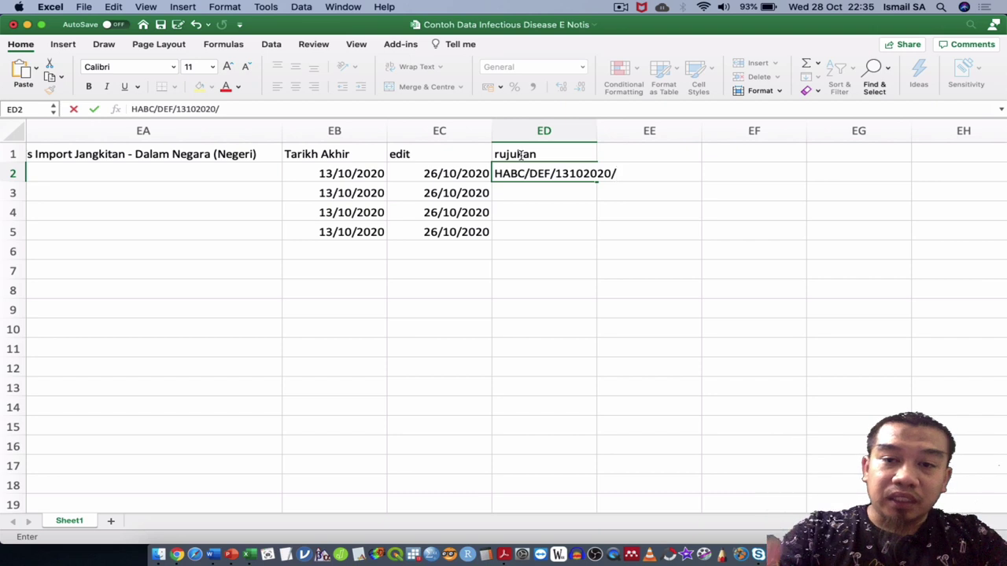
{"action": "key", "text": "Return"}
Copy the prefix into ED3:ED5 and widen column ED to fit it
{"action": "left_click", "coordinate": [578, 173]}
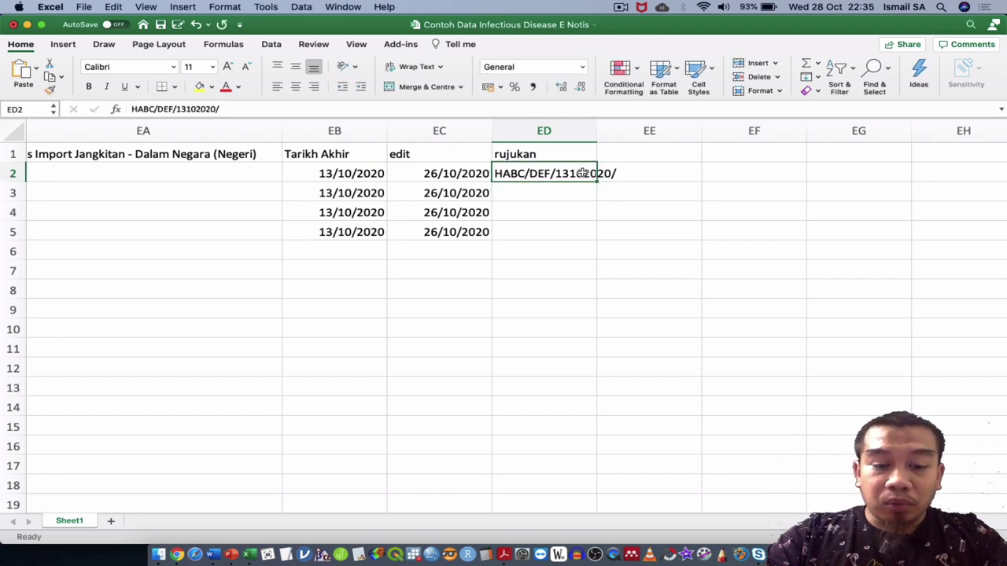
{"action": "key", "text": "super+c"}
{"action": "left_click_drag", "start_coordinate": [561, 193], "coordinate": [562, 228]}
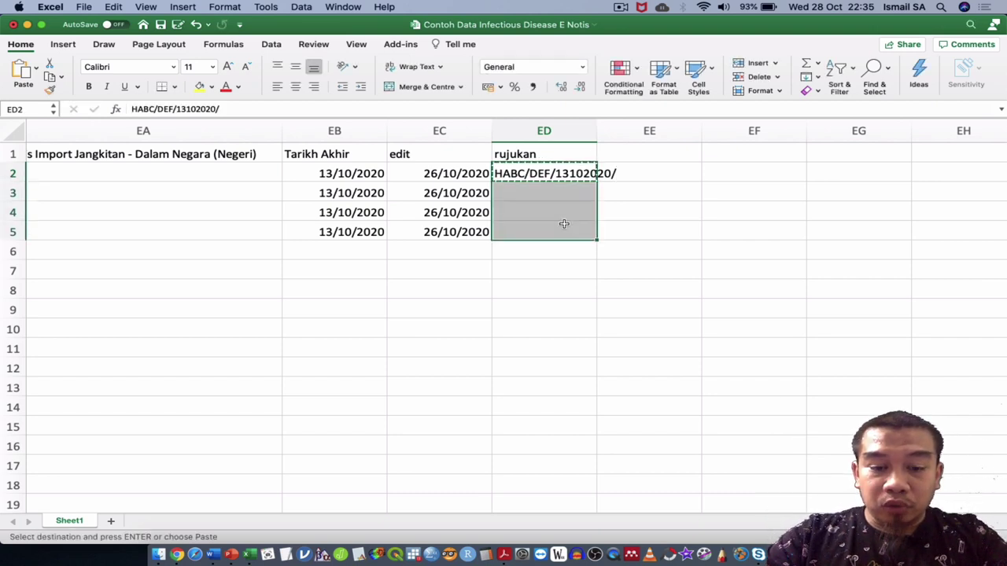
{"action": "key", "text": "super+v"}
{"action": "left_click_drag", "start_coordinate": [597, 137], "coordinate": [624, 136]}
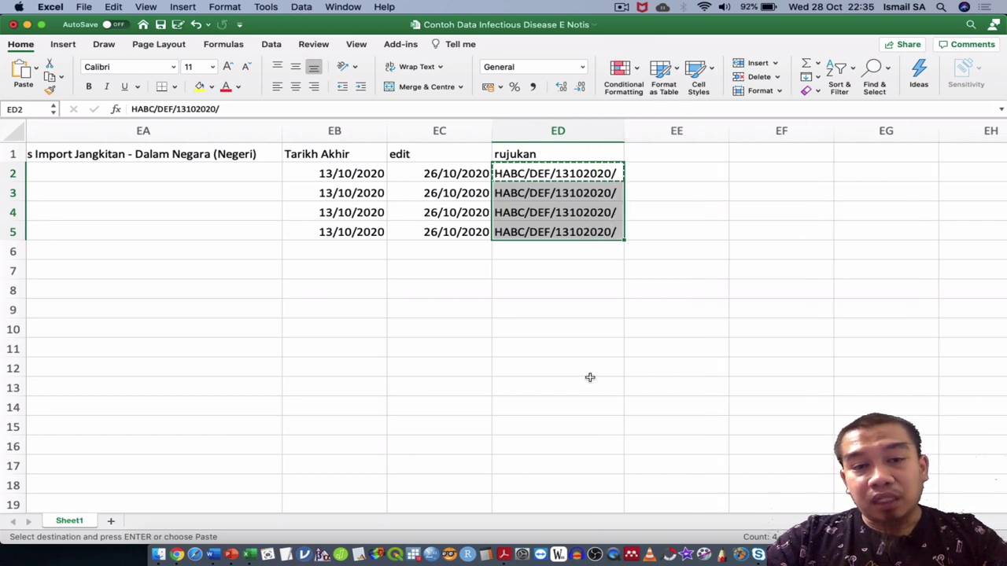
{"action": "scroll", "coordinate": [589, 378], "scroll_direction": "down", "scroll_amount": 3}
{"action": "scroll", "coordinate": [590, 377], "scroll_direction": "up", "scroll_amount": 3}
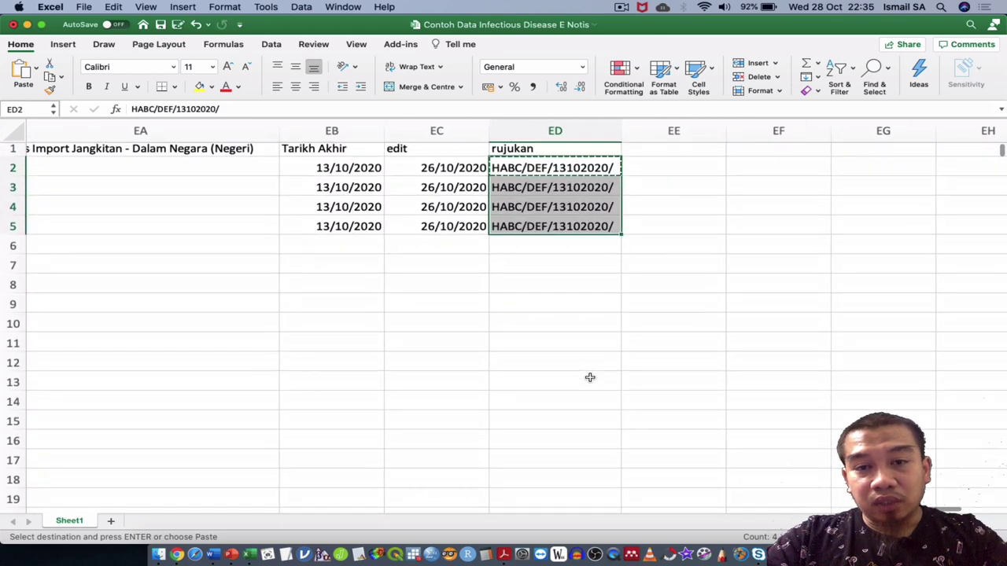
Head column EE 'run' and enter the first running numbers 01 and 2
{"action": "left_click", "coordinate": [660, 152]}
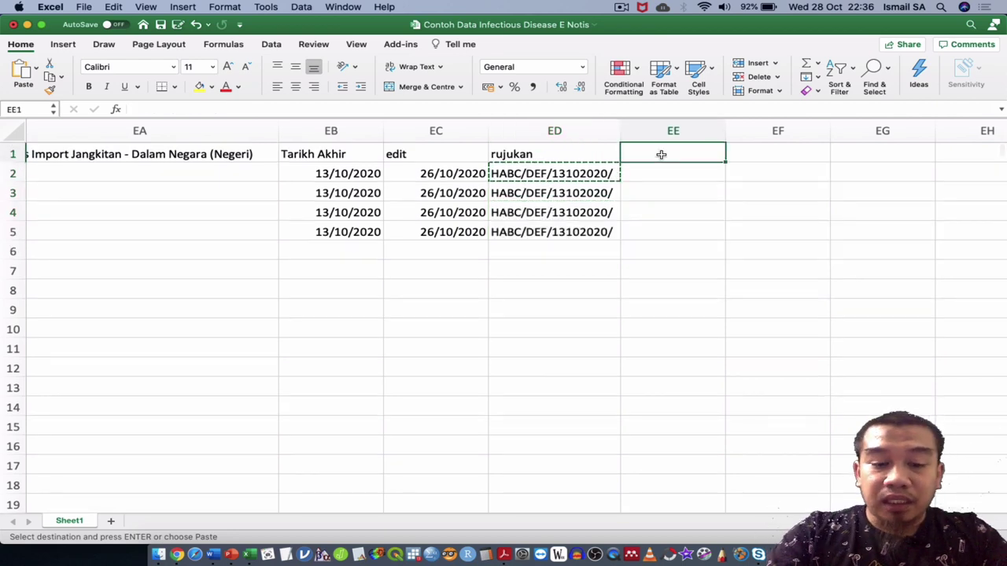
{"action": "type", "text": "r"}
{"action": "type", "text": "fin"}
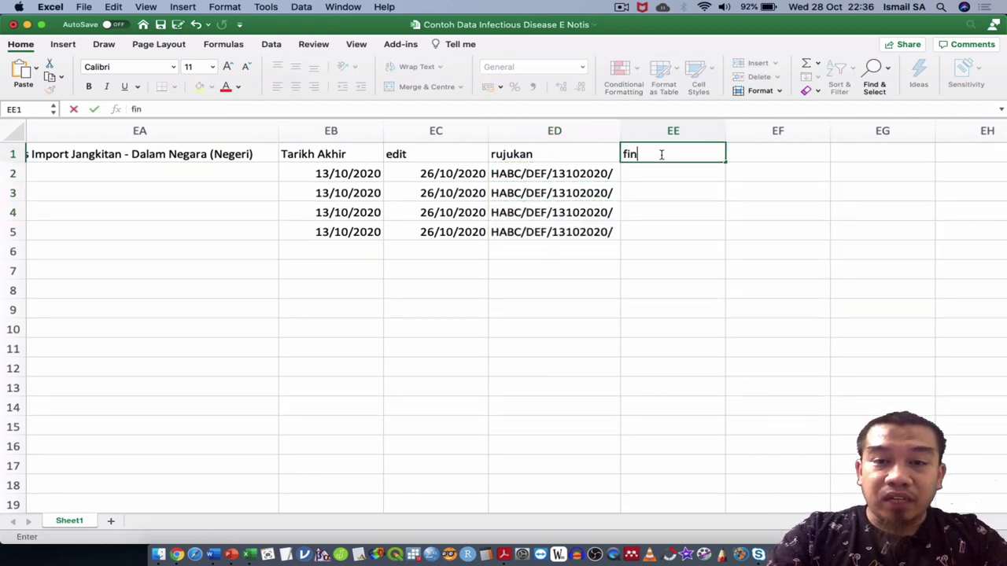
{"action": "type", "text": "al"}
{"action": "key", "text": "Return"}
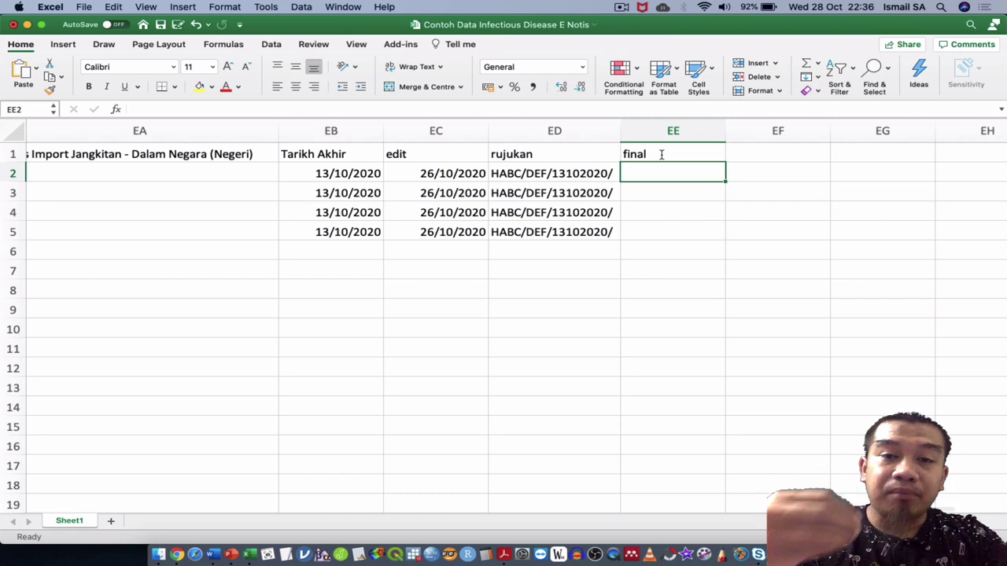
{"action": "left_click", "coordinate": [660, 155]}
{"action": "type", "text": "ru"}
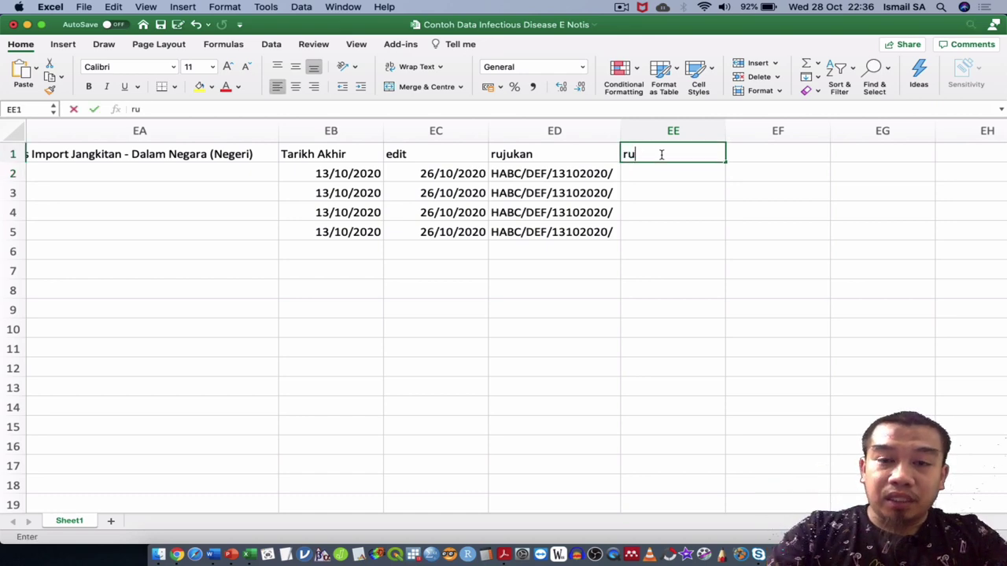
{"action": "type", "text": "n"}
{"action": "key", "text": "Return"}
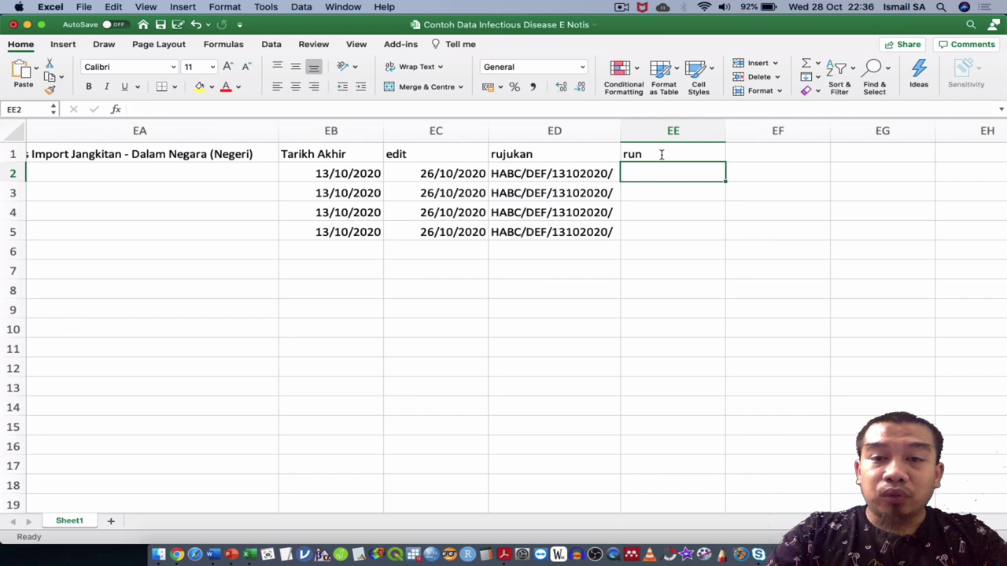
{"action": "type", "text": "01"}
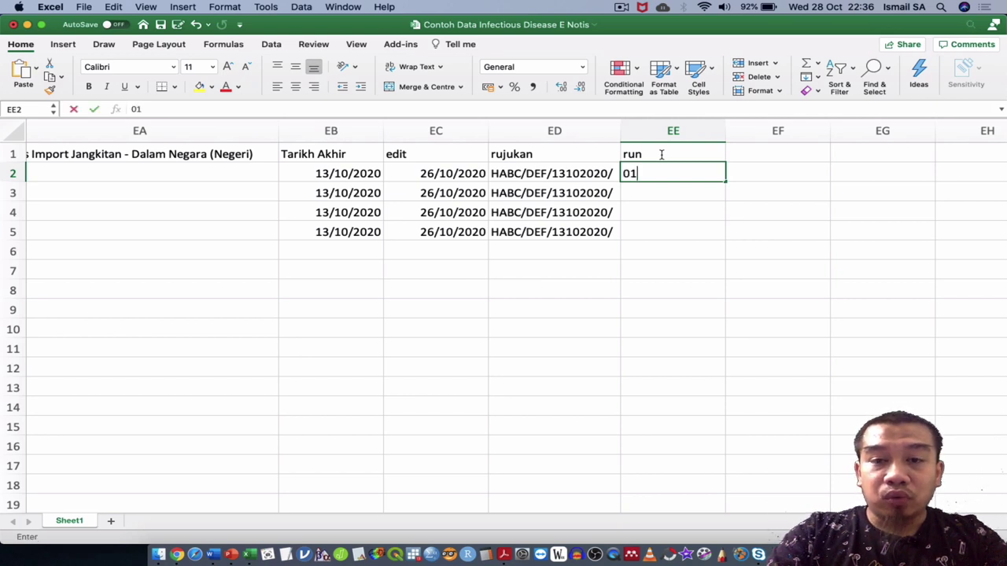
{"action": "key", "text": "Return"}
{"action": "type", "text": "2"}
{"action": "key", "text": "Return"}
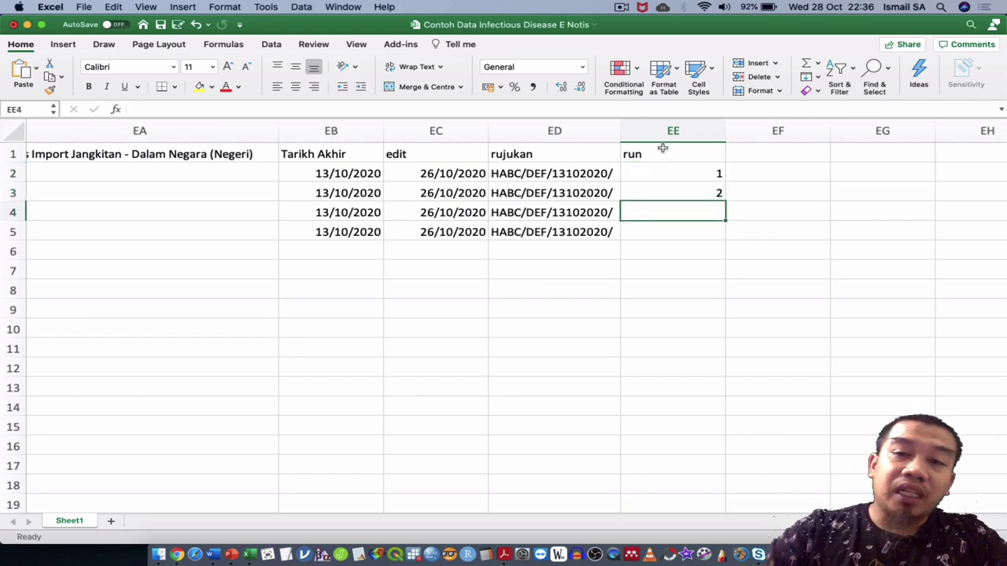
Format column EE as Text
{"action": "left_click", "coordinate": [674, 130]}
{"action": "right_click", "coordinate": [674, 129]}
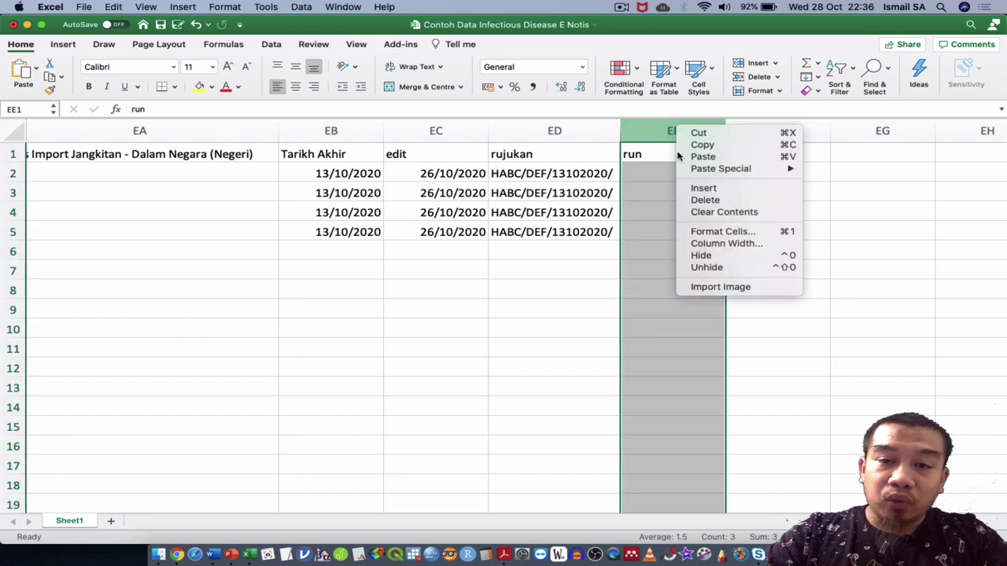
{"action": "left_click", "coordinate": [698, 232]}
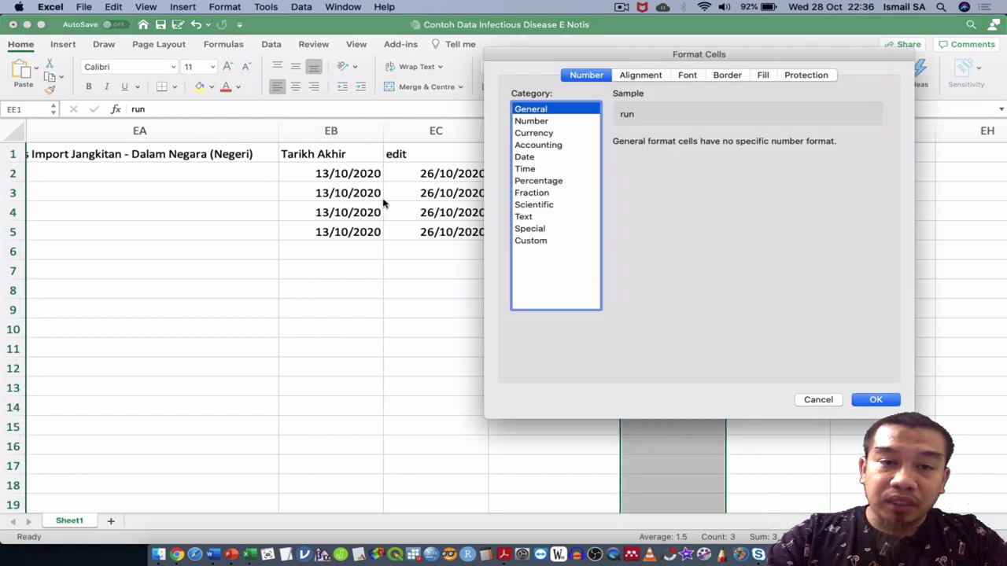
{"action": "left_click", "coordinate": [539, 218]}
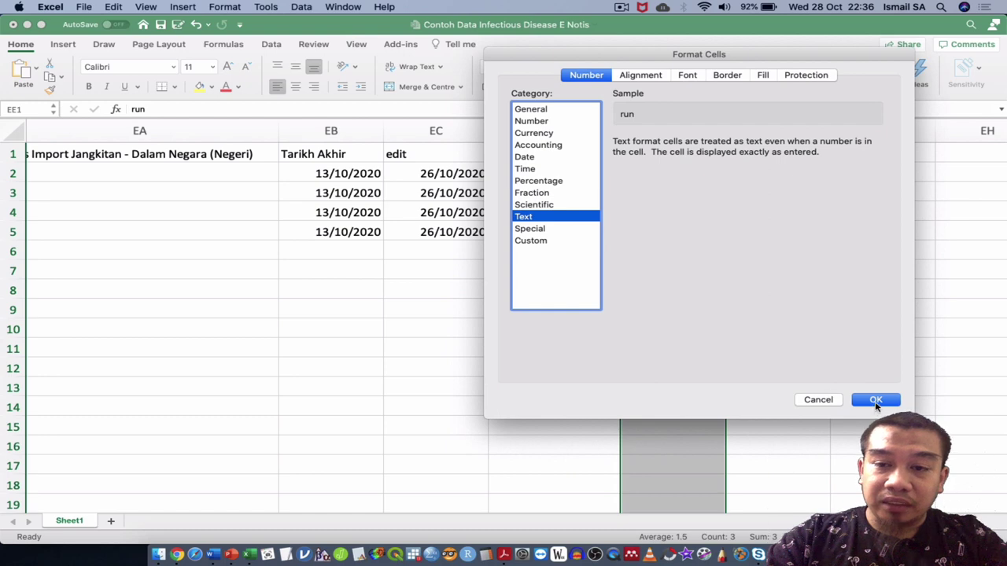
{"action": "left_click", "coordinate": [876, 400]}
Enter running numbers 01, 02, 03 and 04 in EE2:EE5
{"action": "double_click", "coordinate": [691, 167]}
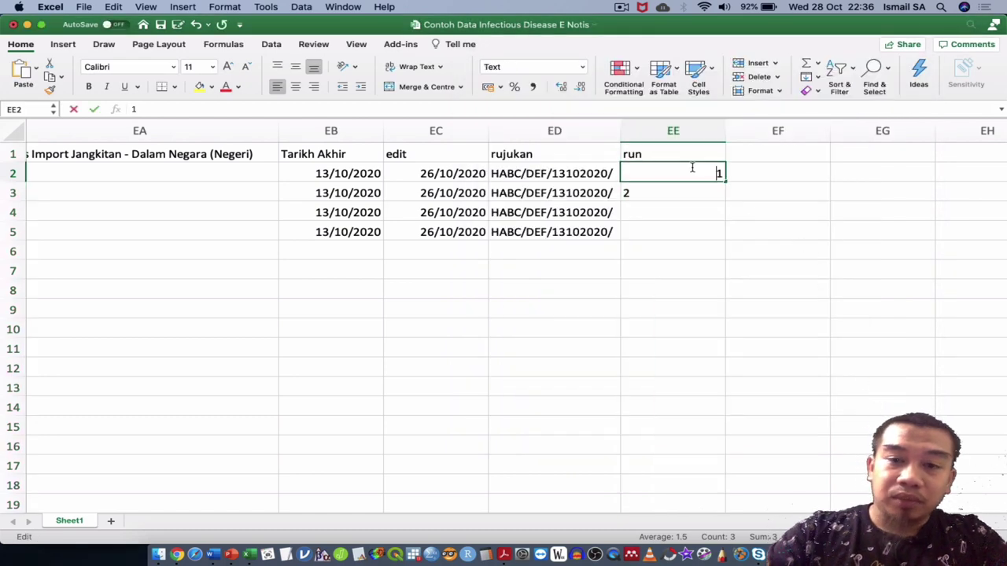
{"action": "key", "text": "Return"}
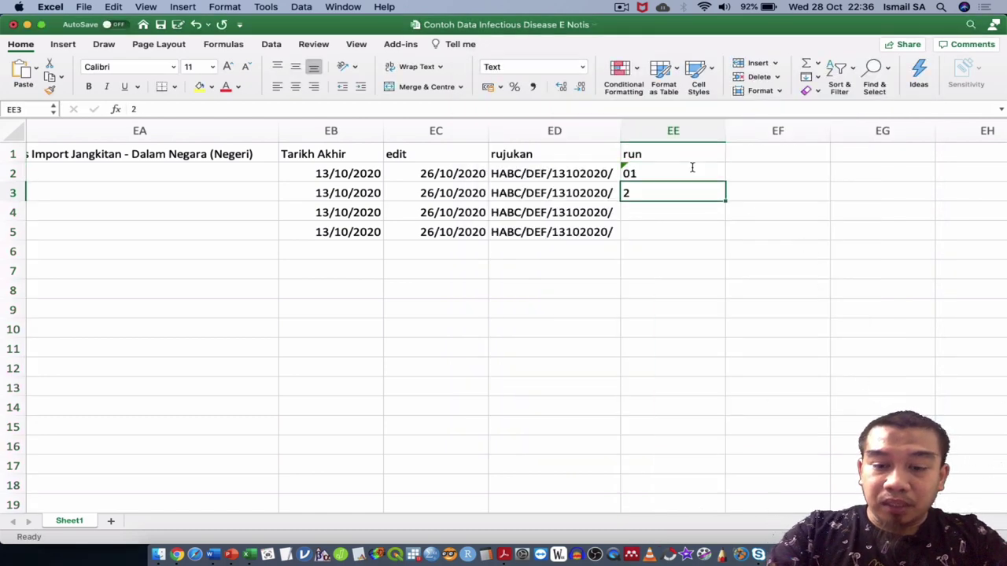
{"action": "type", "text": "02"}
{"action": "key", "text": "Return"}
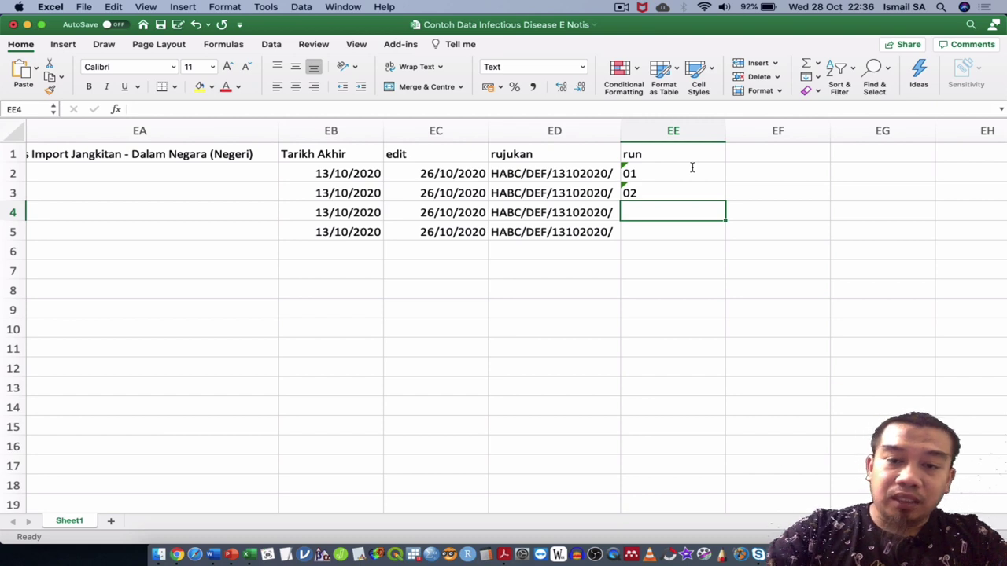
{"action": "type", "text": "03"}
{"action": "key", "text": "Return"}
{"action": "type", "text": "04"}
{"action": "key", "text": "Return"}
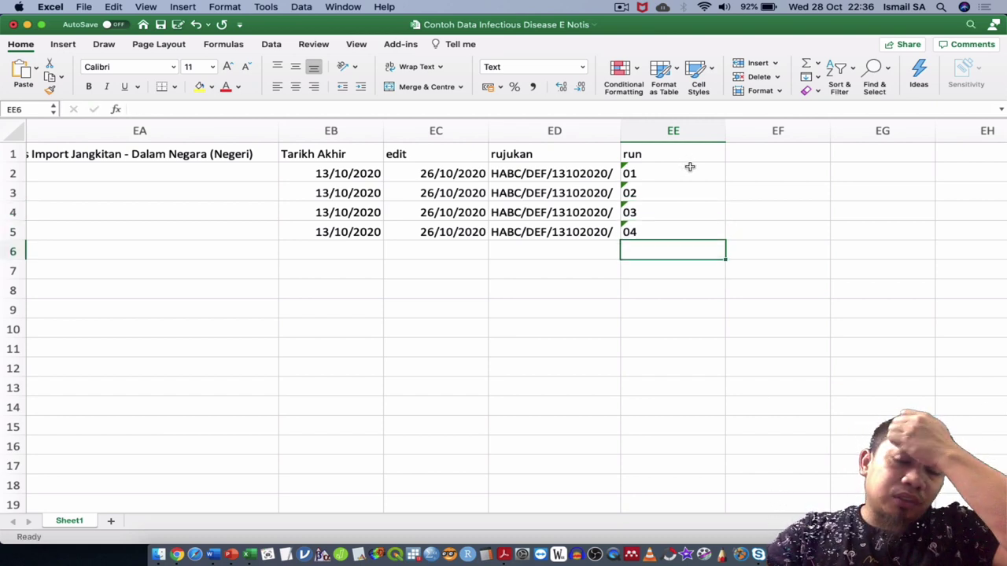
Clear EE2:EE5 and renumber the records 1 to 4 with a filled series
{"action": "left_click_drag", "start_coordinate": [691, 167], "coordinate": [690, 232]}
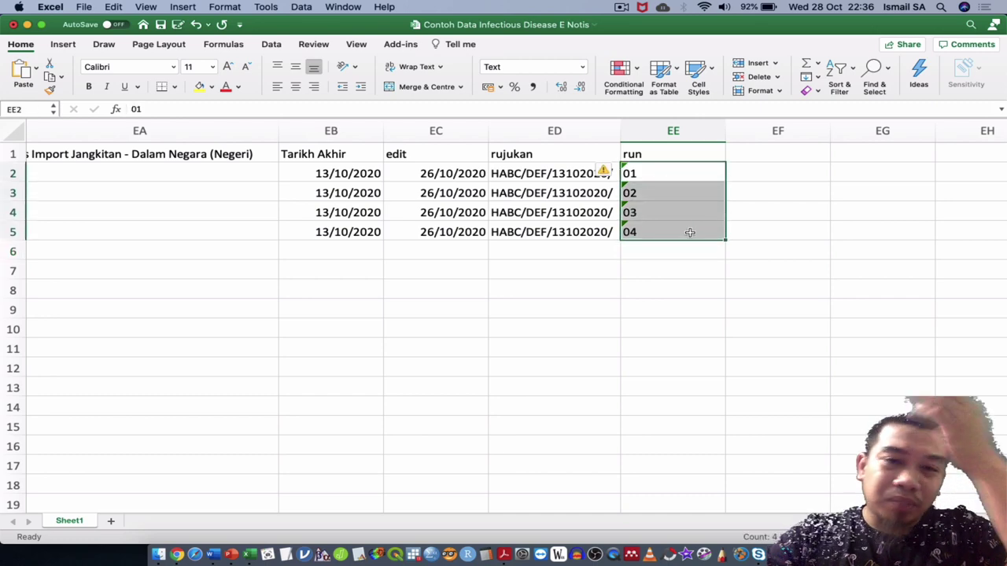
{"action": "key", "text": "Delete"}
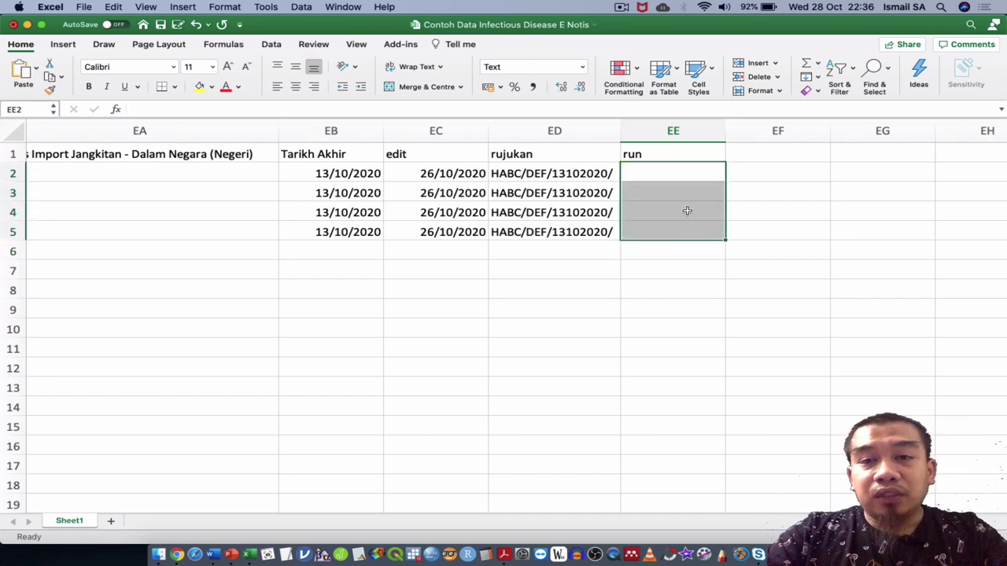
{"action": "left_click", "coordinate": [704, 173]}
{"action": "type", "text": "1"}
{"action": "key", "text": "Return"}
{"action": "type", "text": "2"}
{"action": "key", "text": "Return"}
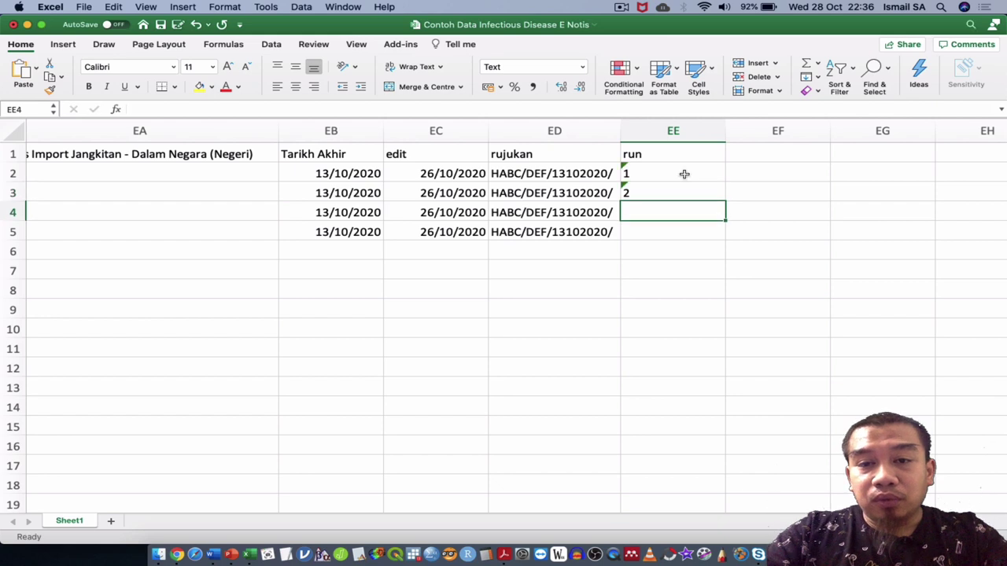
{"action": "left_click_drag", "start_coordinate": [676, 176], "coordinate": [725, 236]}
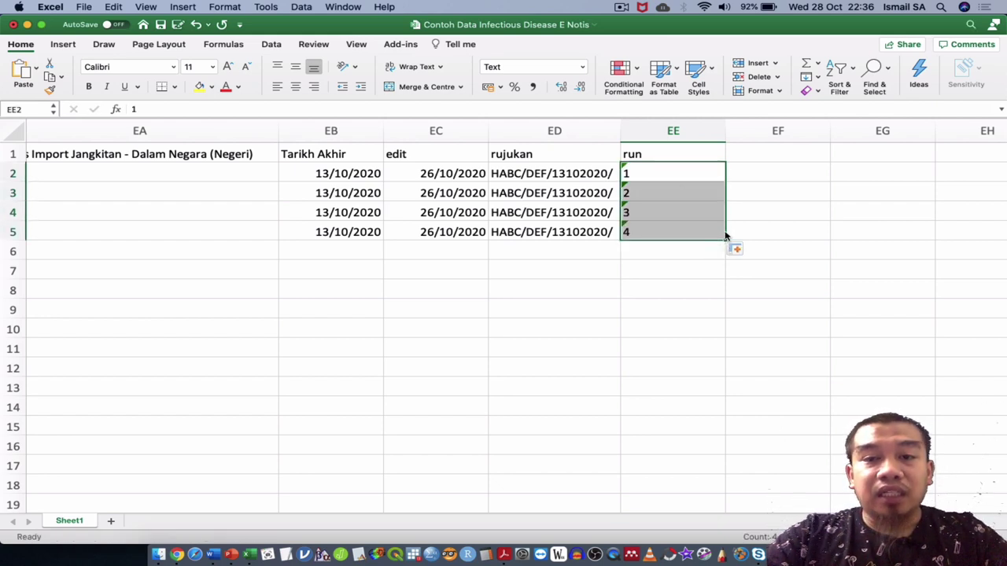
{"action": "left_click", "coordinate": [759, 155]}
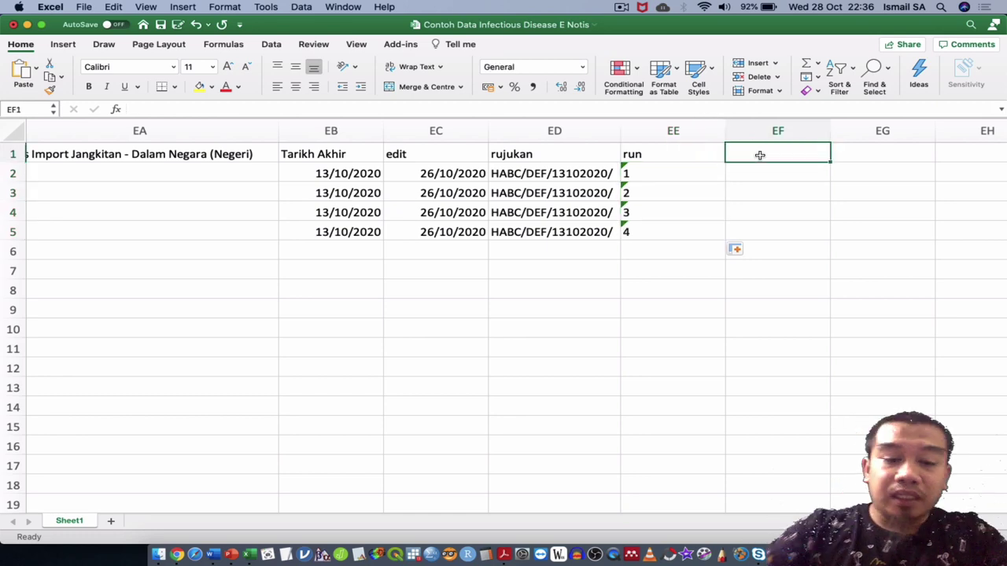
Enter the header 'final' in EF1 and auto-fit the run column
{"action": "type", "text": "final"}
{"action": "key", "text": "Return"}
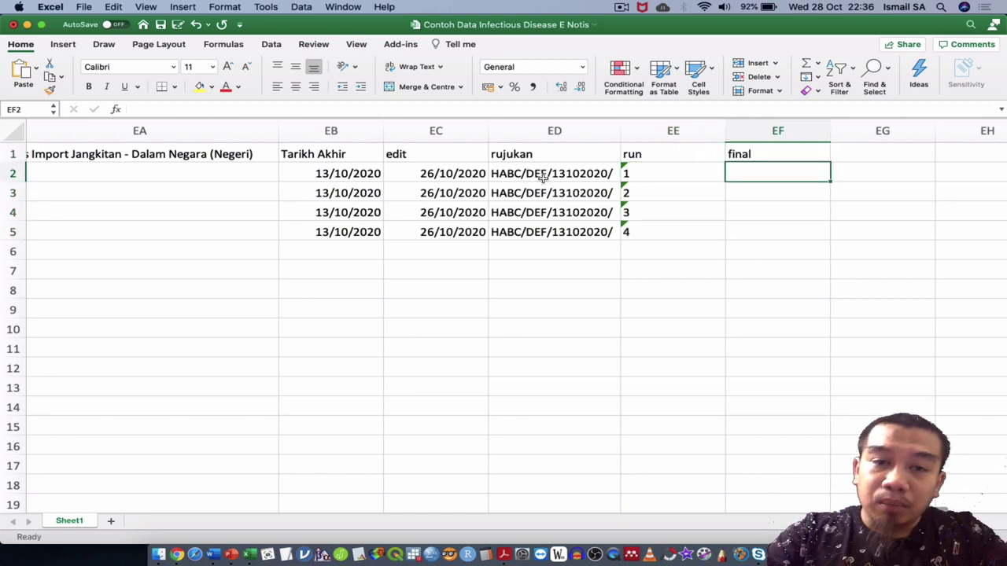
{"action": "scroll", "coordinate": [744, 187], "scroll_direction": "up", "scroll_amount": 2}
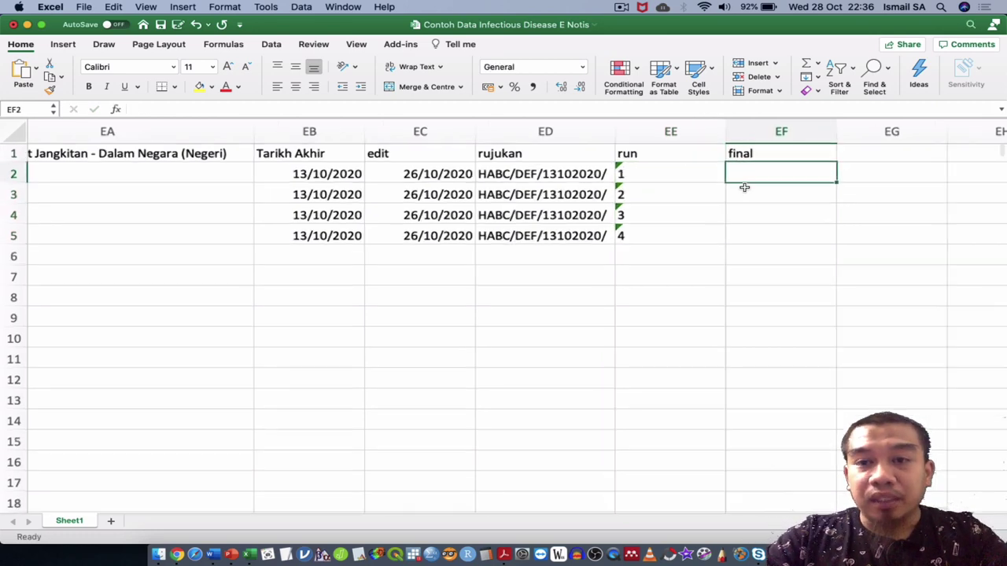
{"action": "scroll", "coordinate": [744, 187], "scroll_direction": "up", "scroll_amount": 2}
{"action": "scroll", "coordinate": [744, 186], "scroll_direction": "up", "scroll_amount": 2}
{"action": "scroll", "coordinate": [732, 200], "scroll_direction": "left", "scroll_amount": 2}
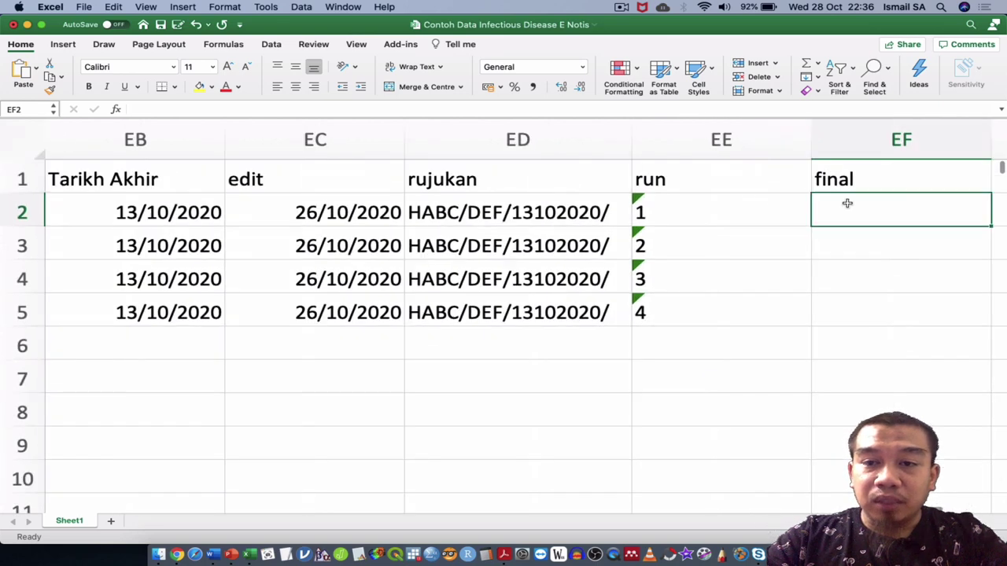
{"action": "scroll", "coordinate": [847, 202], "scroll_direction": "right", "scroll_amount": 5}
{"action": "double_click", "coordinate": [513, 140]}
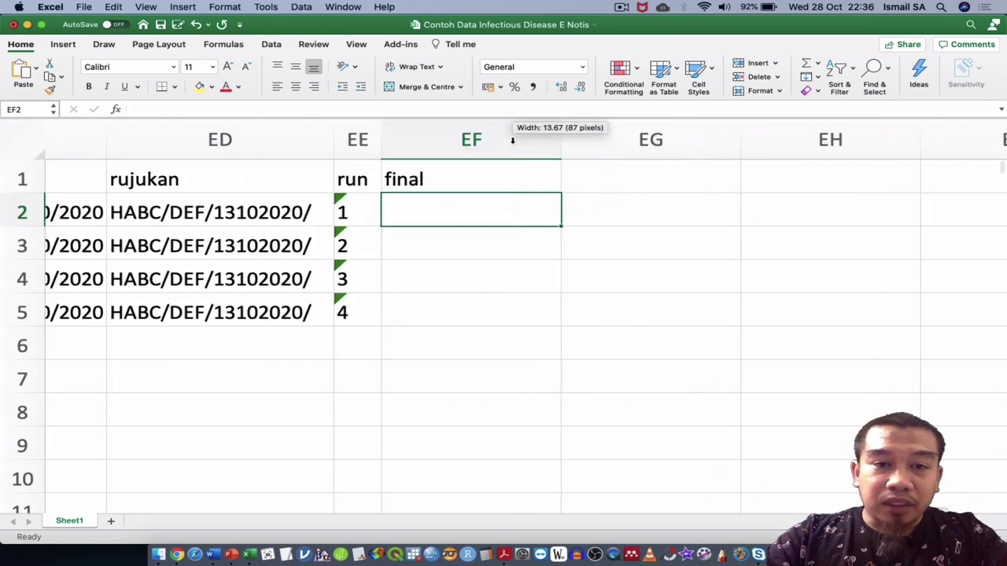
Enter =ED2&""&EE2 in EF2 to join the rujukan reference with its run number
{"action": "double_click", "coordinate": [445, 210]}
{"action": "type", "text": "="}
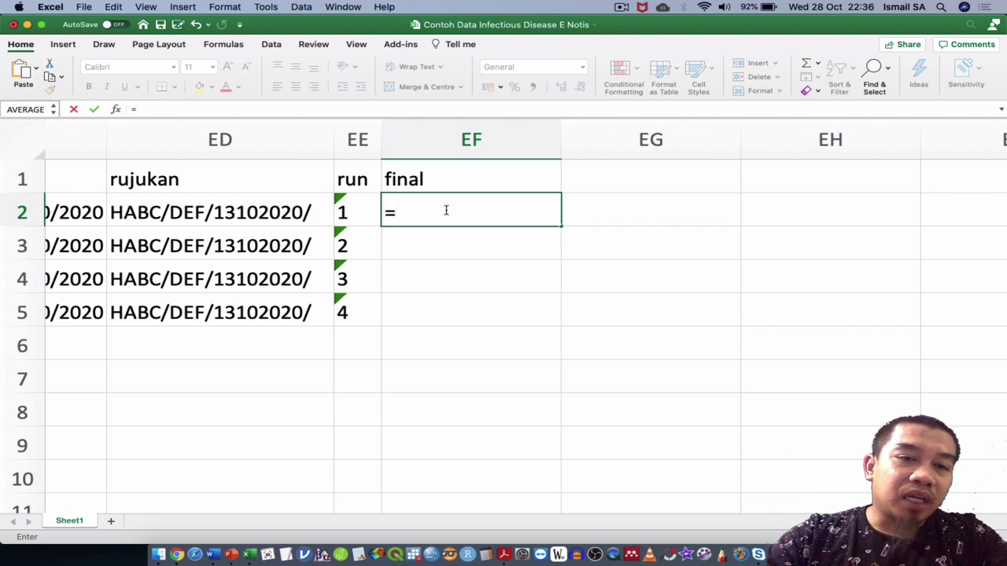
{"action": "left_click", "coordinate": [313, 211]}
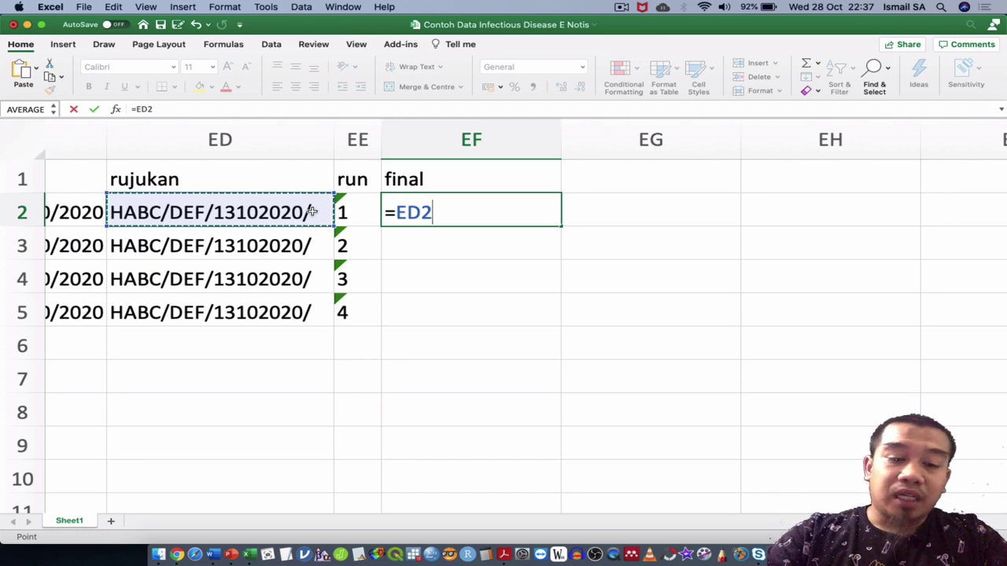
{"action": "type", "text": "&"}
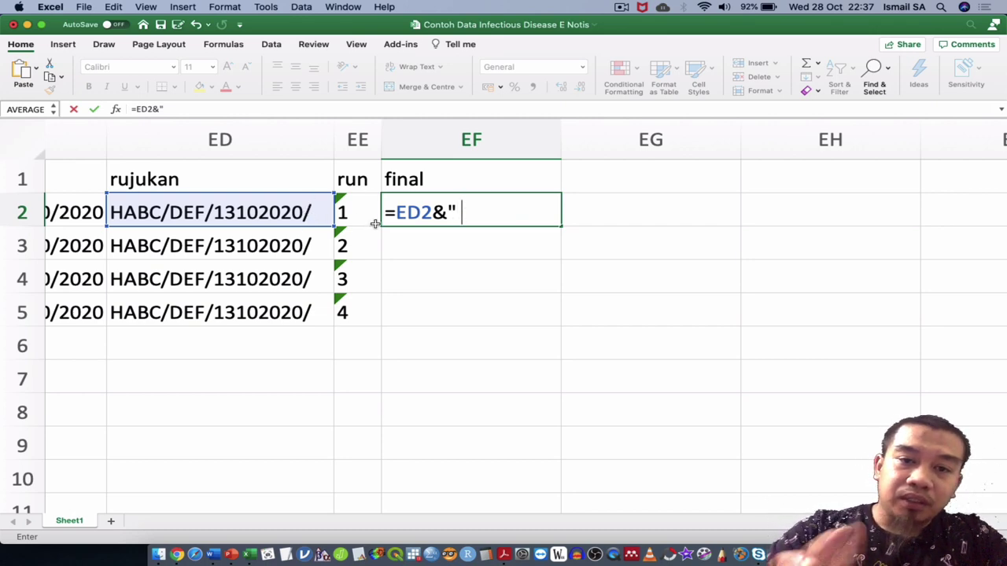
{"action": "type", "text": "\""}
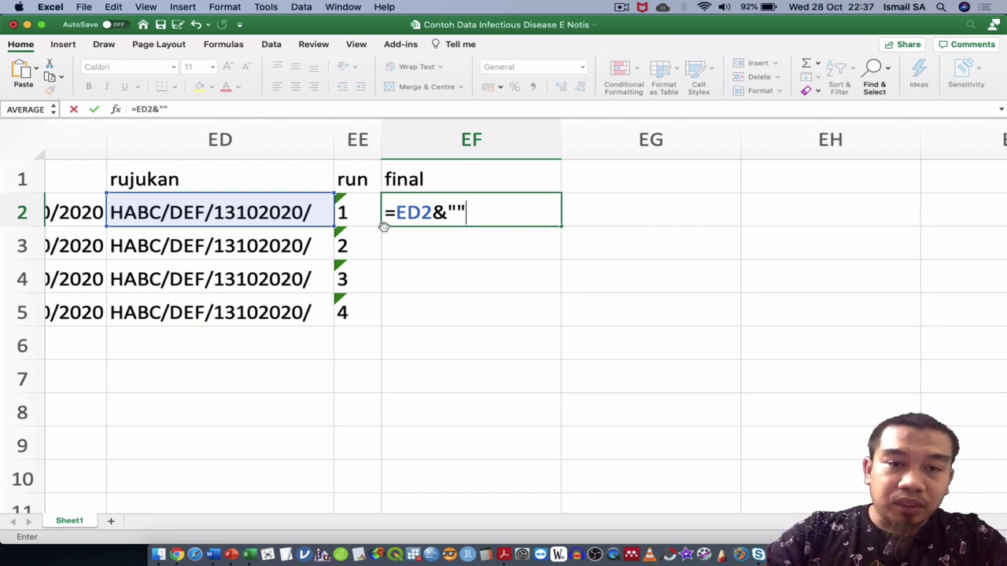
{"action": "type", "text": "&"}
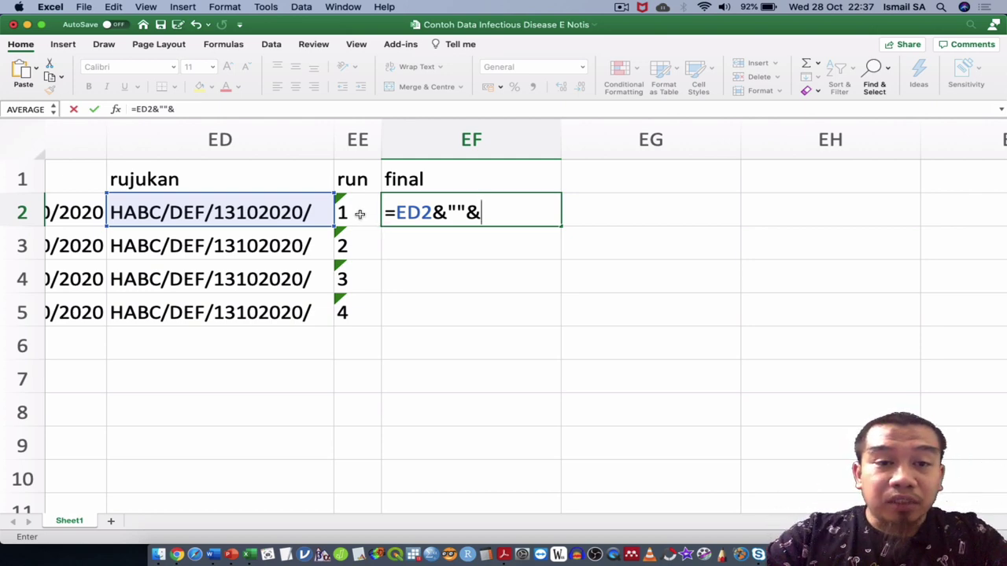
{"action": "left_click", "coordinate": [360, 214]}
{"action": "key", "text": "Return"}
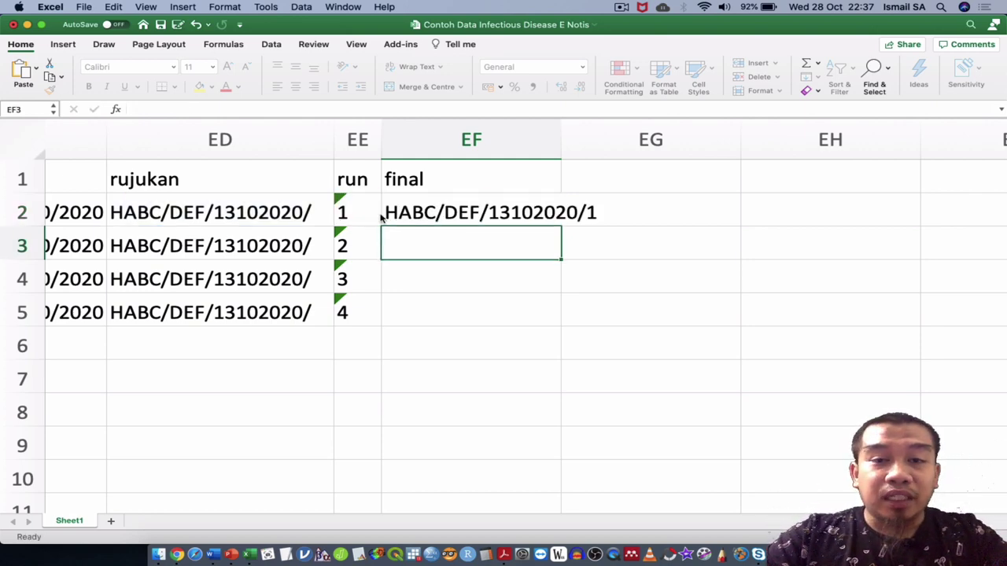
Fill the joining formula down to EF5 and auto-fit column EF
{"action": "left_click", "coordinate": [449, 212]}
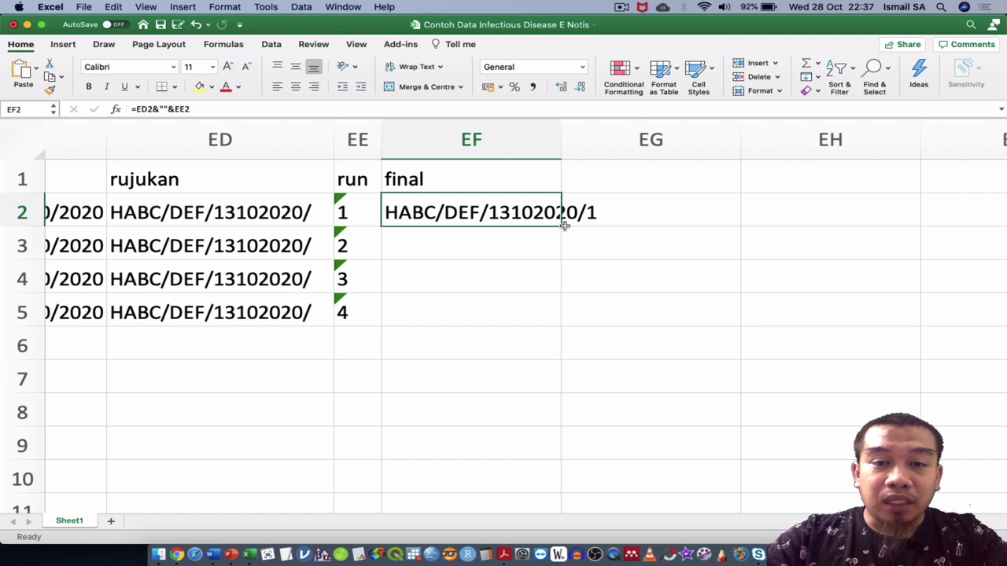
{"action": "left_click_drag", "start_coordinate": [561, 226], "coordinate": [563, 350]}
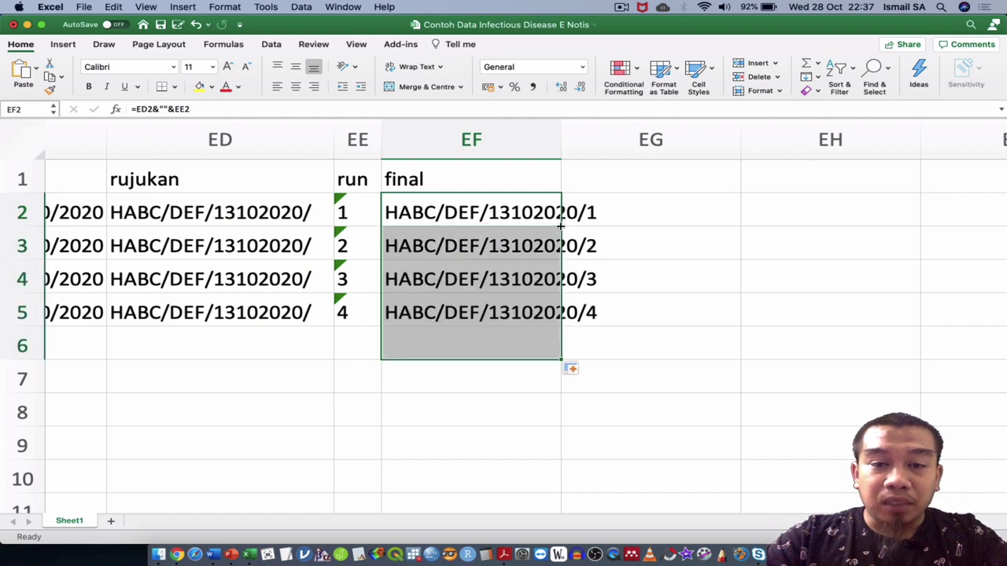
{"action": "double_click", "coordinate": [560, 143]}
{"action": "left_click", "coordinate": [562, 235]}
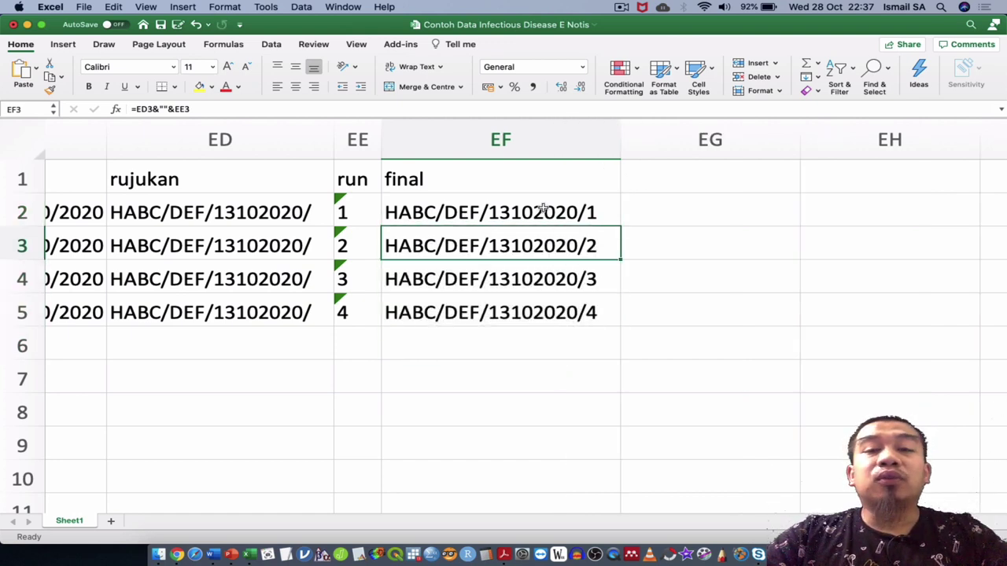
{"action": "left_click", "coordinate": [543, 209]}
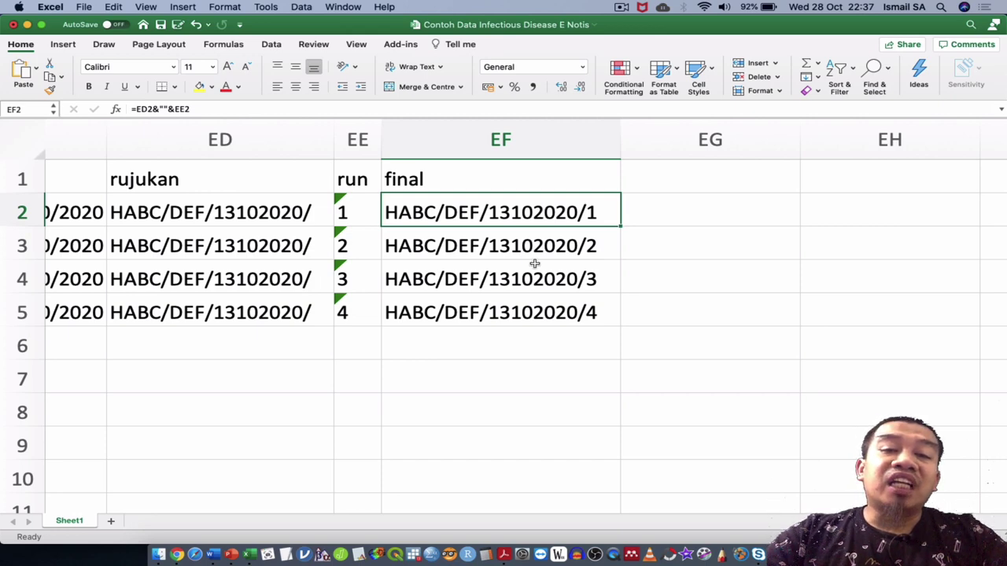
{"action": "scroll", "coordinate": [534, 310], "scroll_direction": "down", "scroll_amount": 2}
{"action": "scroll", "coordinate": [534, 315], "scroll_direction": "left", "scroll_amount": 2}
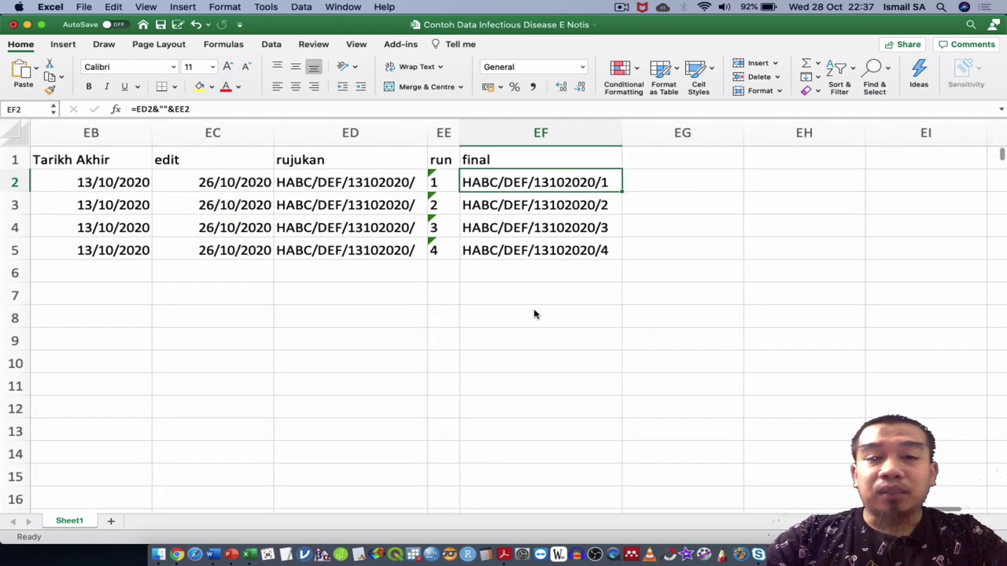
Add the headers 'Nama Pegawai' and 'No. KP' in the next two empty columns
{"action": "left_click", "coordinate": [679, 163]}
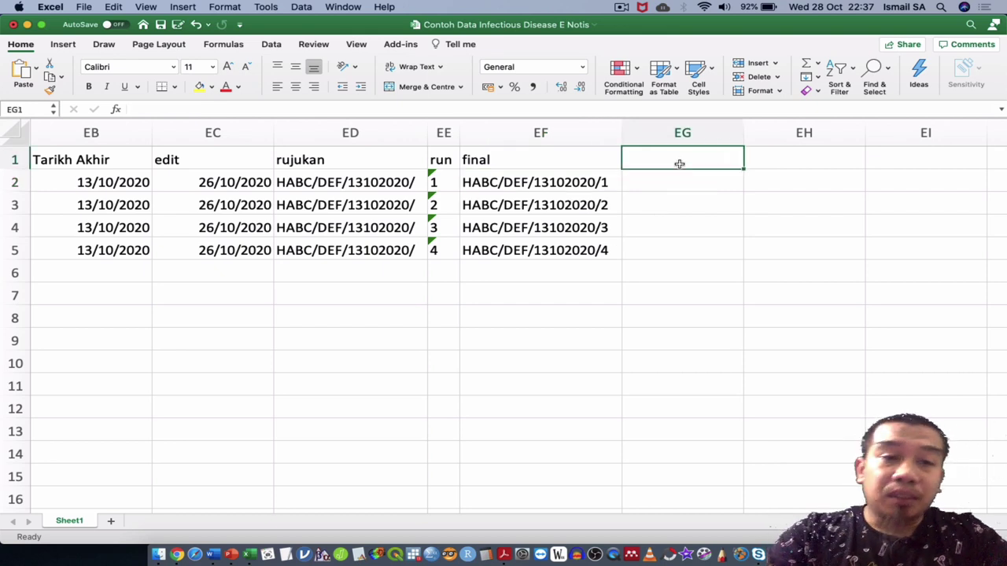
{"action": "type", "text": "Nama "}
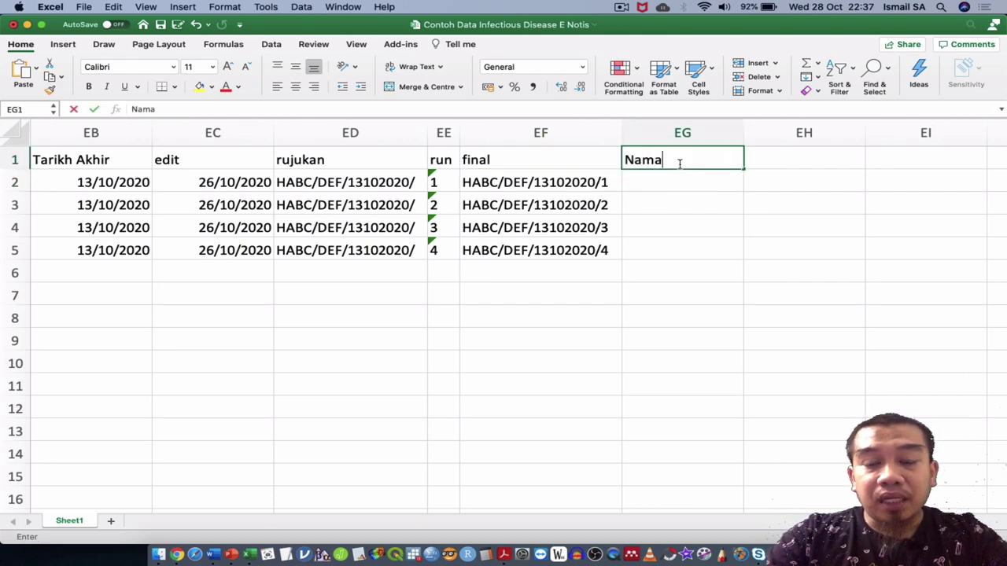
{"action": "type", "text": "Pegawai"}
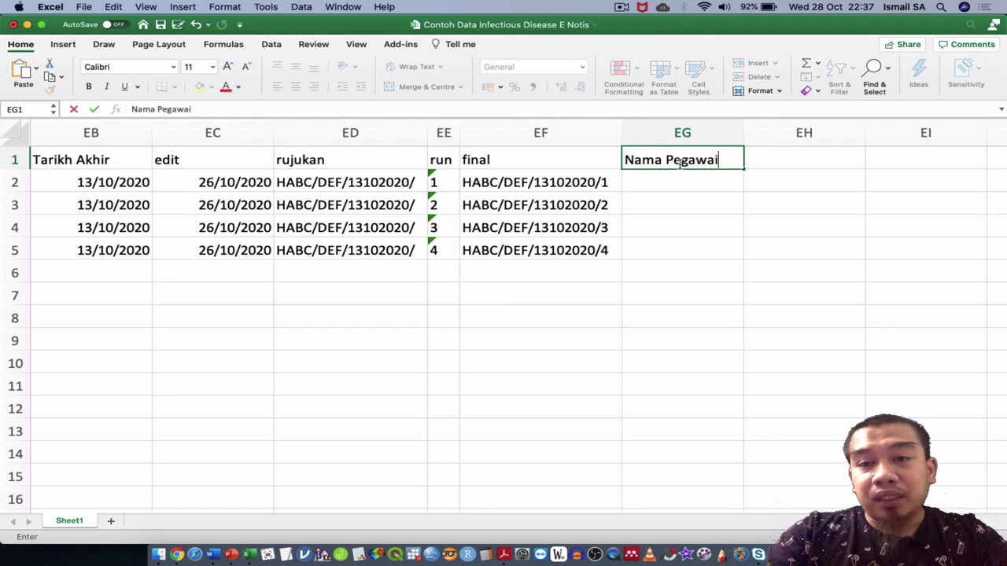
{"action": "key", "text": "Return"}
{"action": "key", "text": "Up"}
{"action": "key", "text": "Right"}
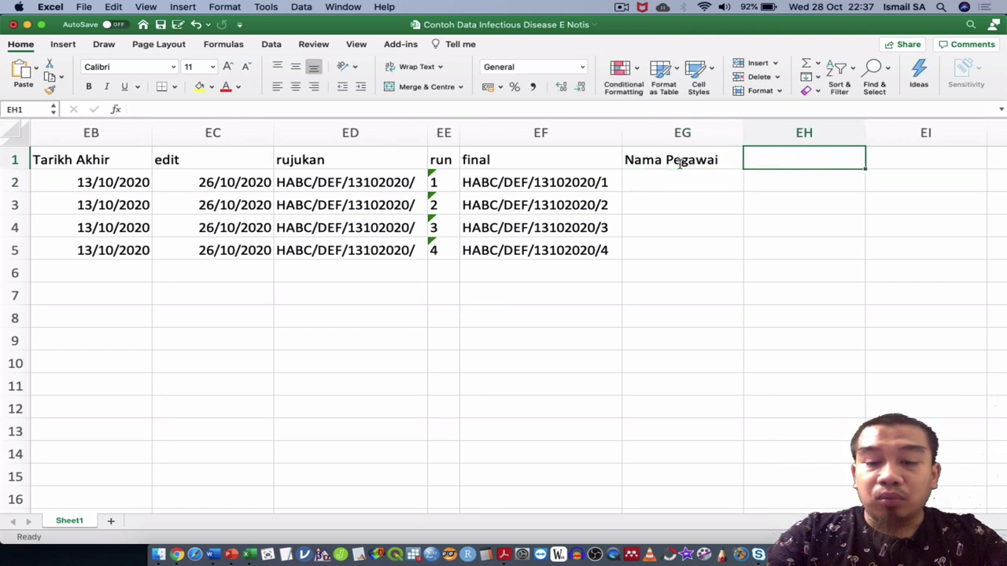
{"action": "type", "text": "No. KP"}
{"action": "key", "text": "Return"}
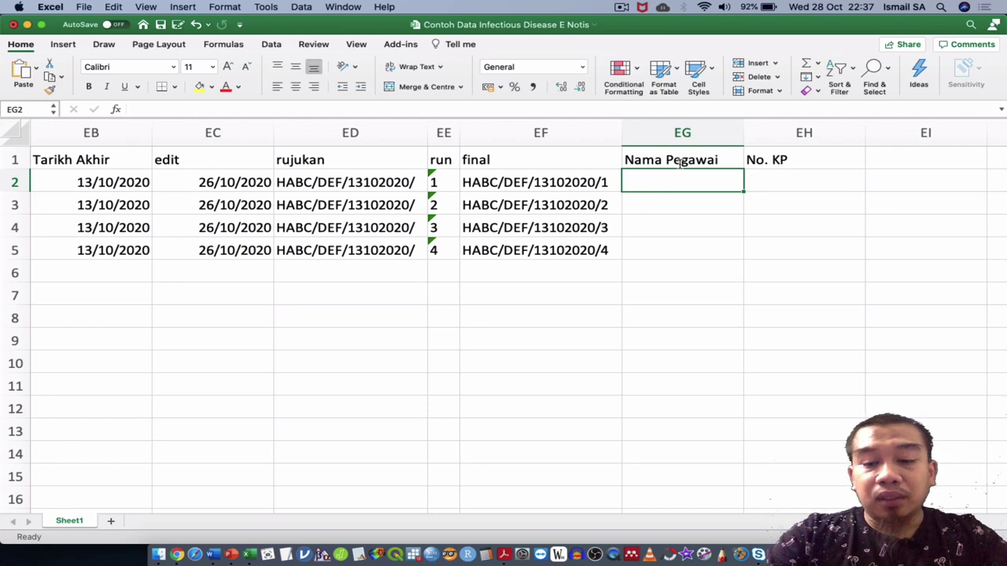
Fill the officer name into all four Nama Pegawai rows
{"action": "type", "text": "PPKP ABC"}
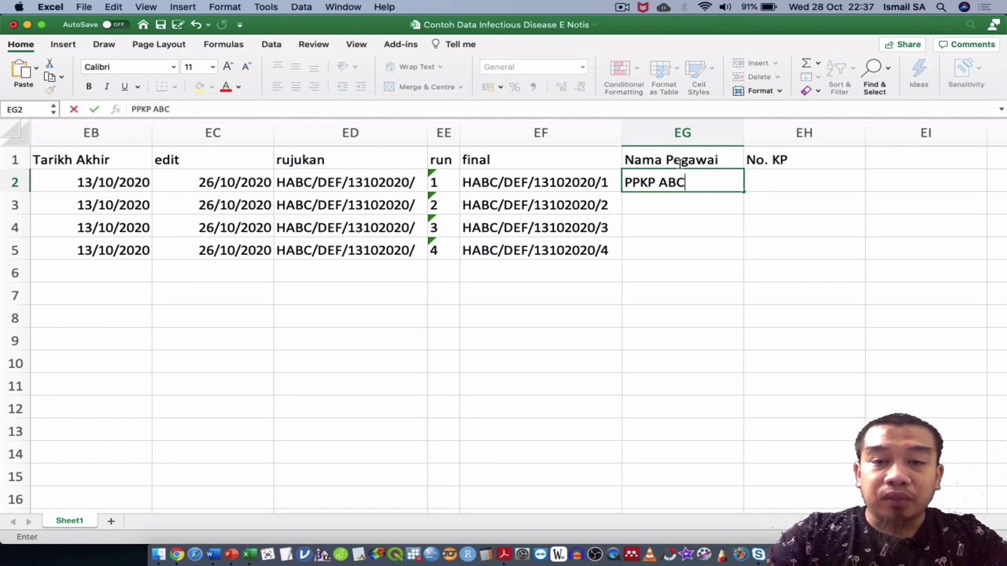
{"action": "key", "text": "Return"}
{"action": "key", "text": "super+c"}
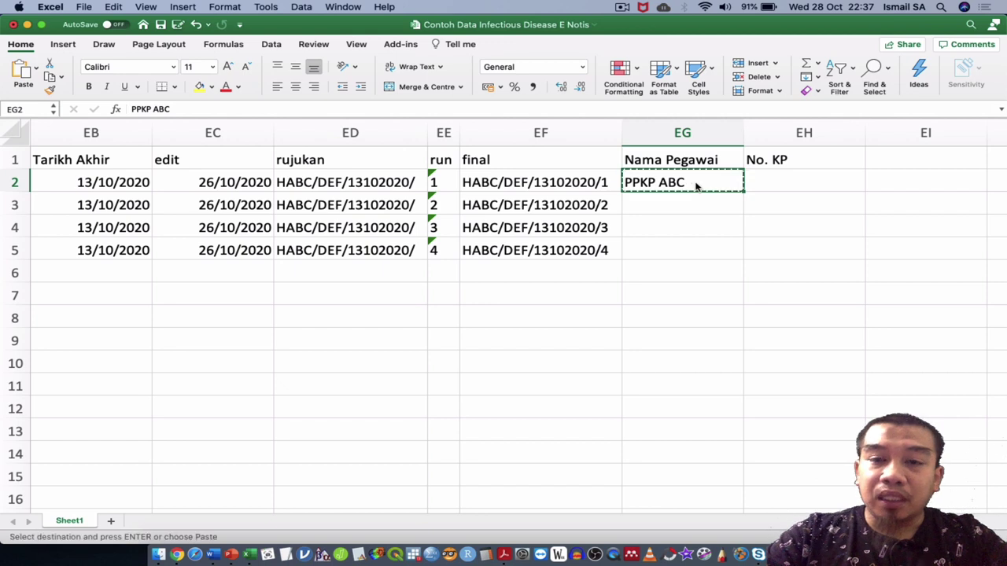
{"action": "key", "text": "shift+Down"}
{"action": "key", "text": "shift+Down"}
{"action": "key", "text": "shift+Down"}
{"action": "key", "text": "super+v"}
Fill the officer's ID number into all four No. KP rows
{"action": "key", "text": "Right"}
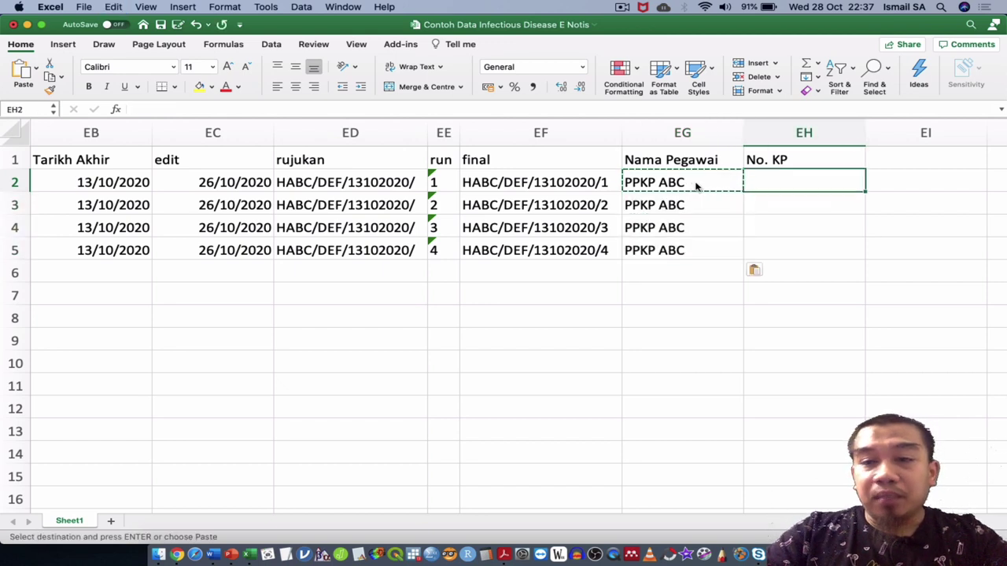
{"action": "type", "text": "1234"}
{"action": "key", "text": "Return"}
{"action": "key", "text": "Up"}
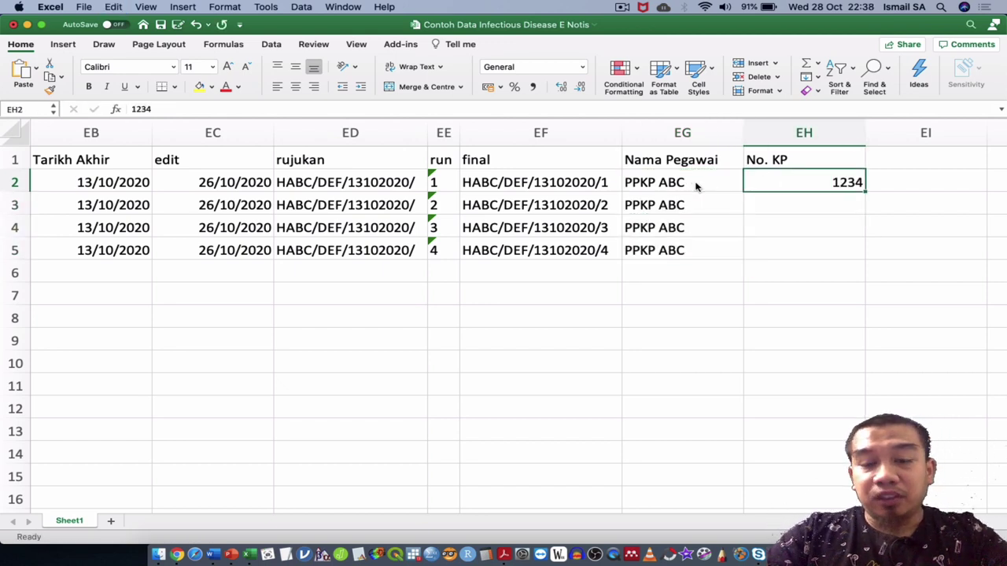
{"action": "key", "text": "super+c"}
{"action": "key", "text": "shift+Down"}
{"action": "key", "text": "shift+Down"}
{"action": "key", "text": "shift+Down"}
{"action": "key", "text": "super+v"}
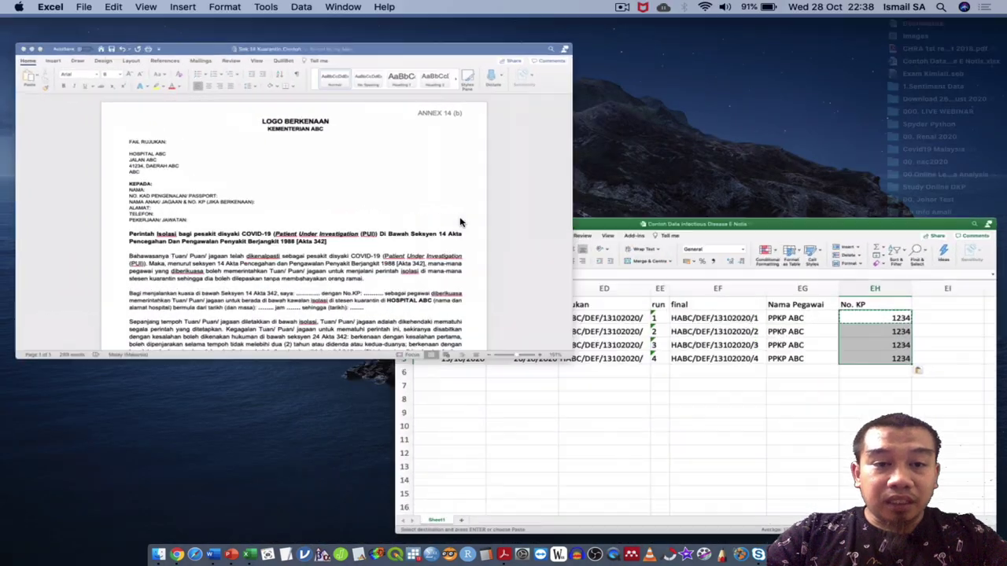
{"action": "left_click", "coordinate": [442, 275]}
{"action": "scroll", "coordinate": [442, 276], "scroll_direction": "down", "scroll_amount": 2}
{"action": "scroll", "coordinate": [442, 275], "scroll_direction": "down", "scroll_amount": 4}
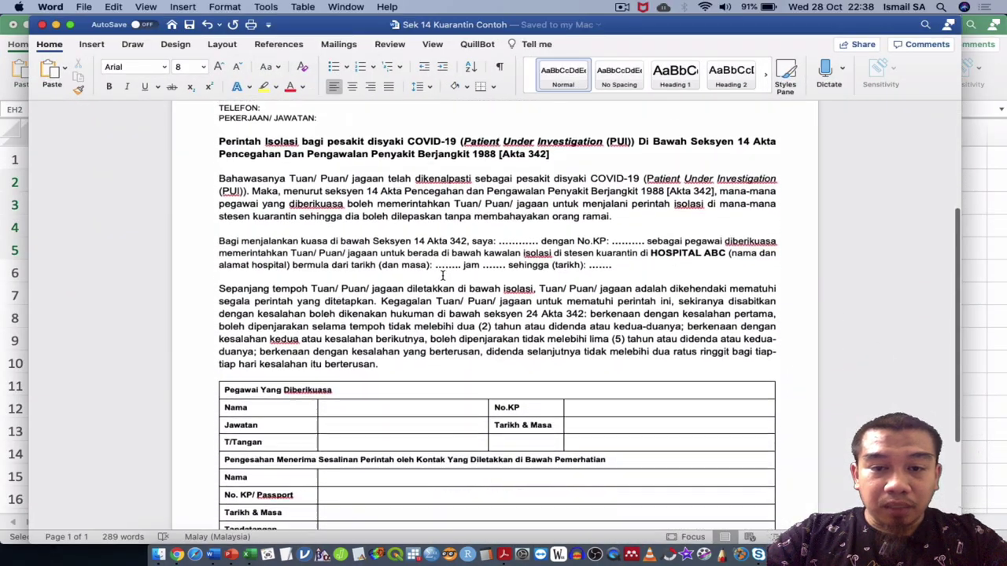
{"action": "scroll", "coordinate": [442, 276], "scroll_direction": "down", "scroll_amount": 1}
{"action": "scroll", "coordinate": [442, 276], "scroll_direction": "down", "scroll_amount": 2}
{"action": "scroll", "coordinate": [442, 276], "scroll_direction": "down", "scroll_amount": 1}
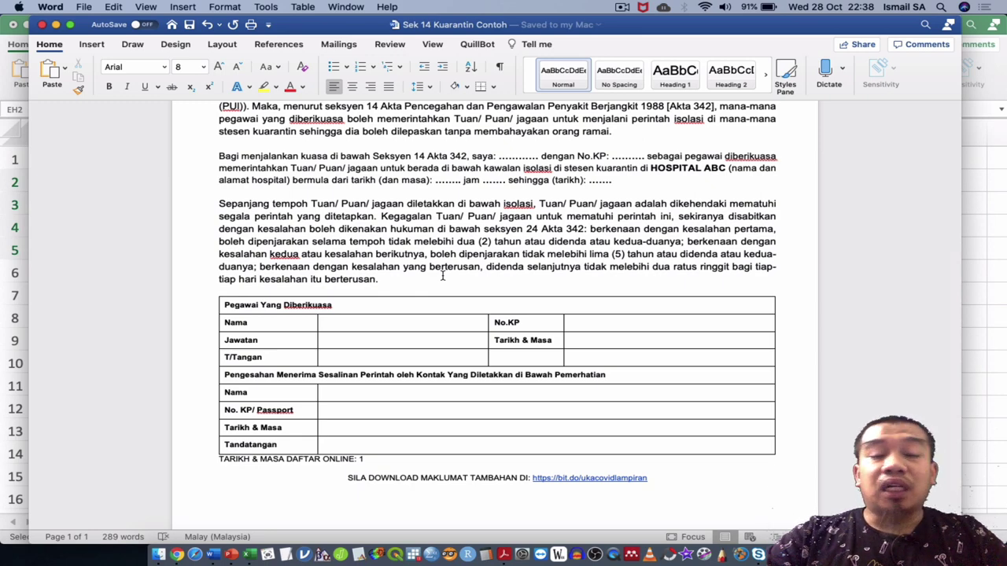
{"action": "scroll", "coordinate": [442, 275], "scroll_direction": "up", "scroll_amount": 10}
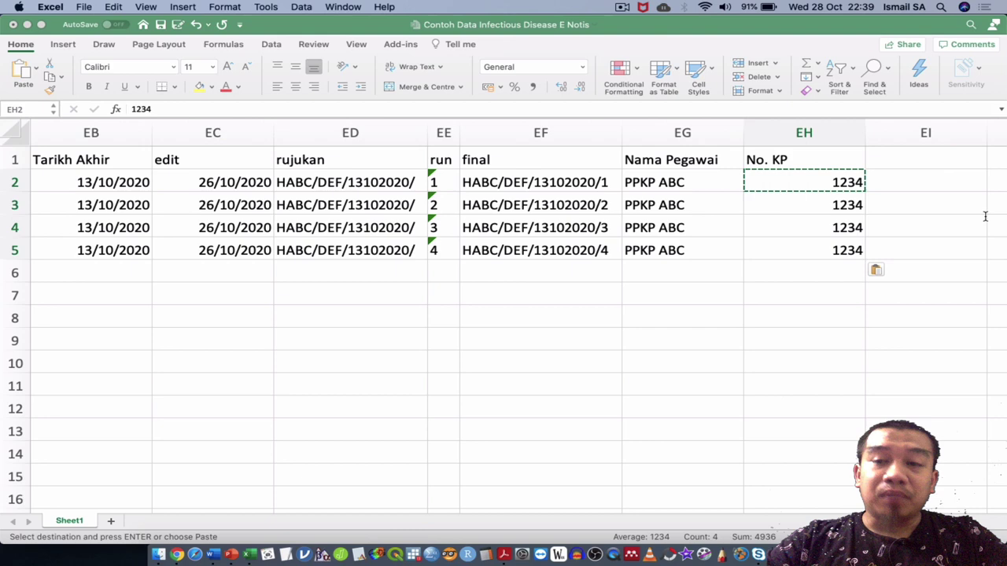
{"action": "left_click", "coordinate": [983, 223]}
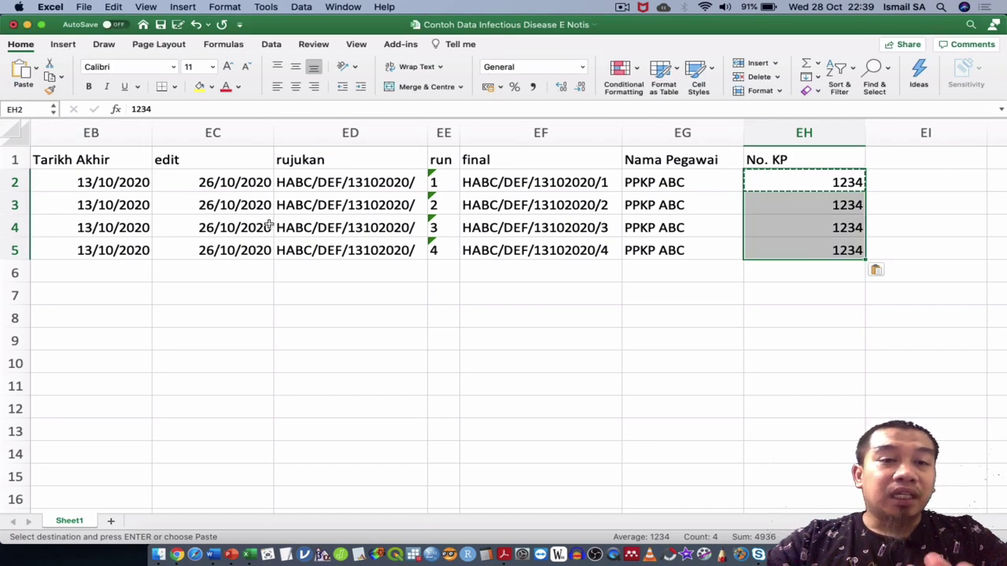
{"action": "scroll", "coordinate": [268, 225], "scroll_direction": "left", "scroll_amount": 2}
{"action": "scroll", "coordinate": [268, 226], "scroll_direction": "left", "scroll_amount": 1}
{"action": "scroll", "coordinate": [268, 226], "scroll_direction": "left", "scroll_amount": 2}
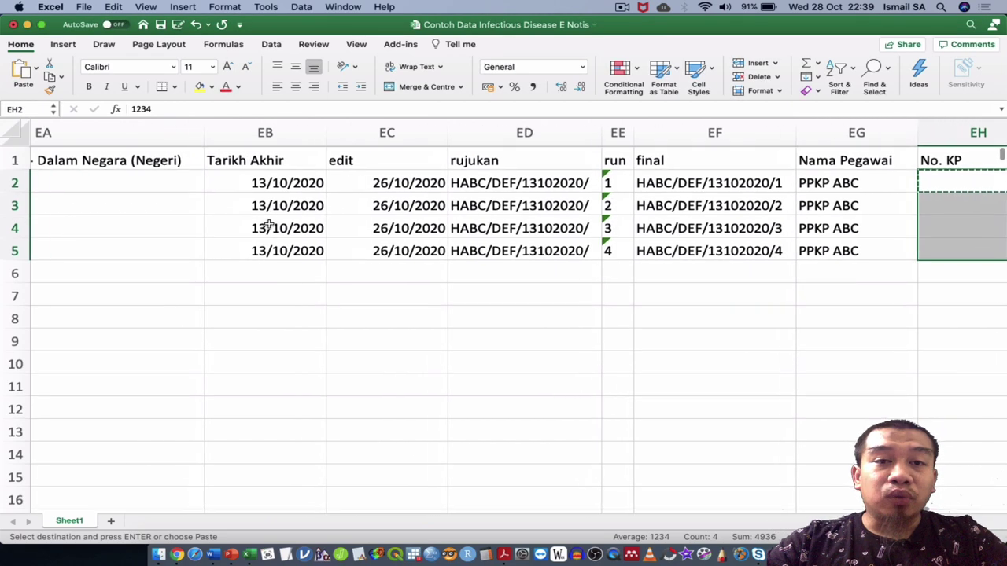
{"action": "scroll", "coordinate": [268, 225], "scroll_direction": "left", "scroll_amount": 2}
{"action": "scroll", "coordinate": [268, 226], "scroll_direction": "left", "scroll_amount": 1}
{"action": "scroll", "coordinate": [268, 224], "scroll_direction": "right", "scroll_amount": 1}
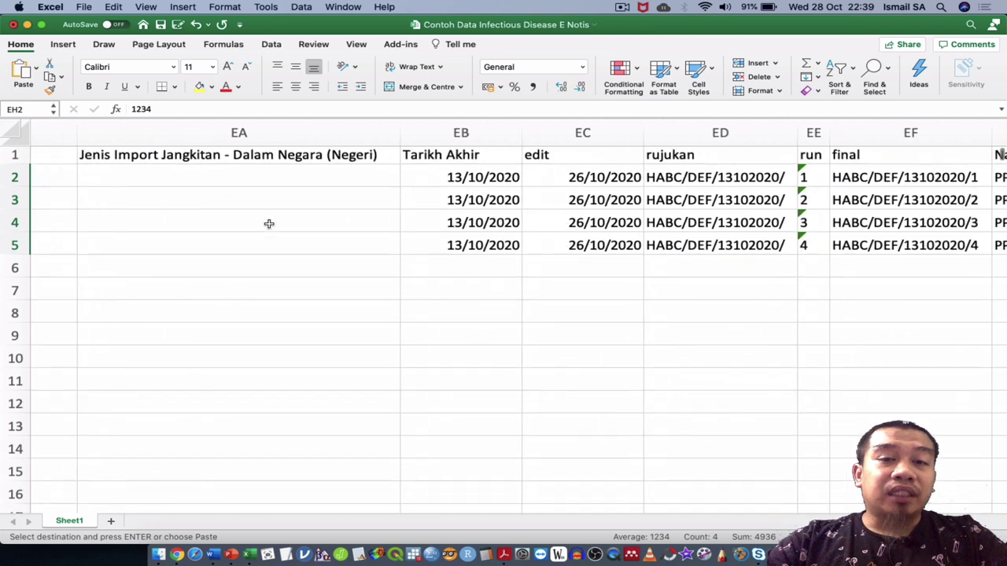
{"action": "scroll", "coordinate": [269, 224], "scroll_direction": "right", "scroll_amount": 2}
{"action": "scroll", "coordinate": [268, 224], "scroll_direction": "right", "scroll_amount": 3}
{"action": "scroll", "coordinate": [268, 224], "scroll_direction": "right", "scroll_amount": 1}
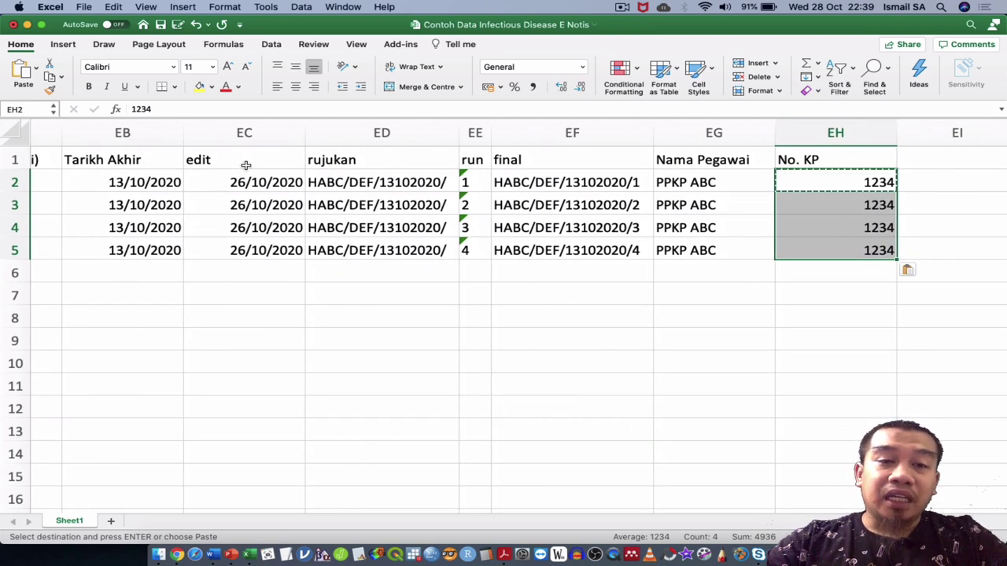
{"action": "left_click", "coordinate": [361, 161]}
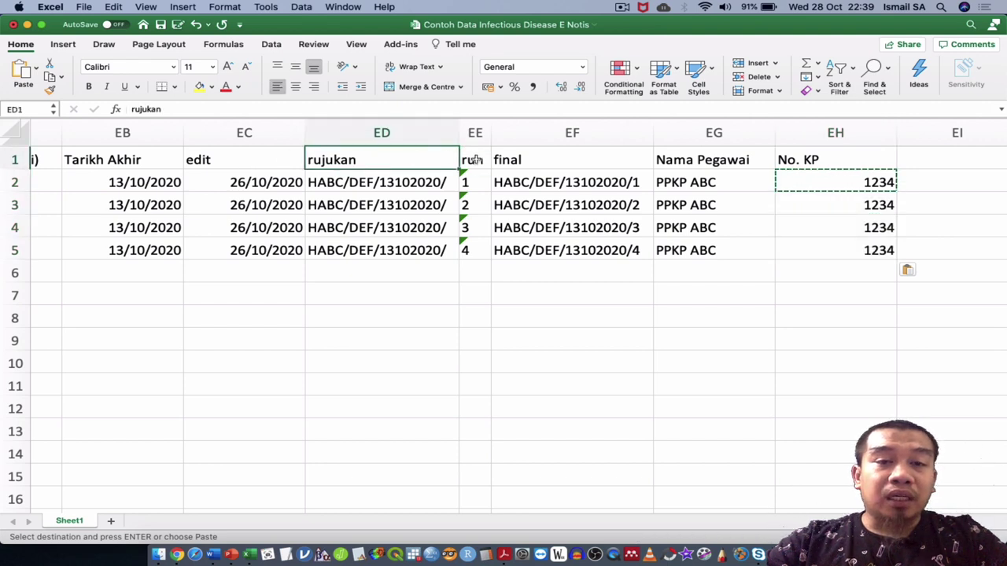
{"action": "left_click", "coordinate": [477, 160]}
{"action": "left_click", "coordinate": [521, 159]}
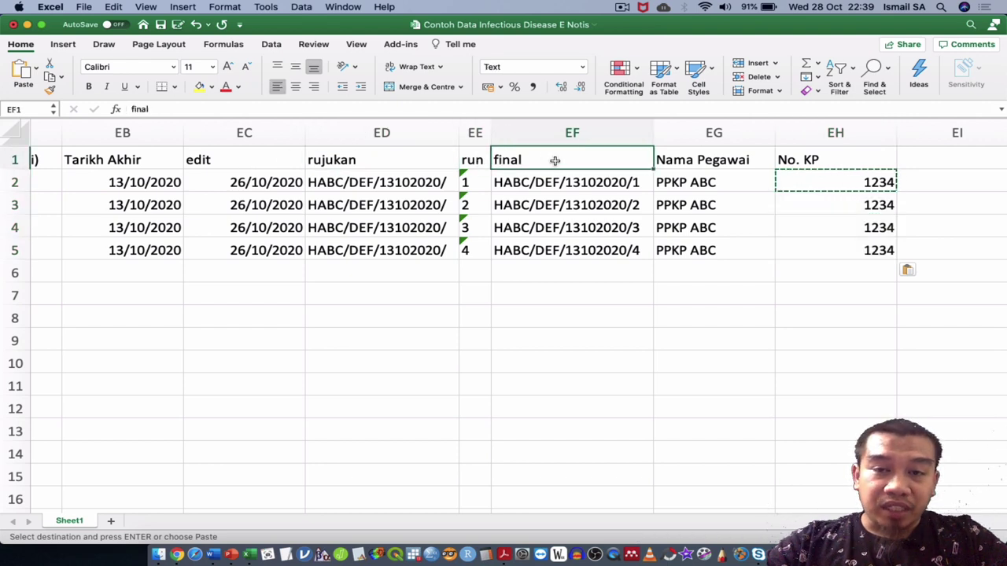
{"action": "left_click", "coordinate": [661, 162]}
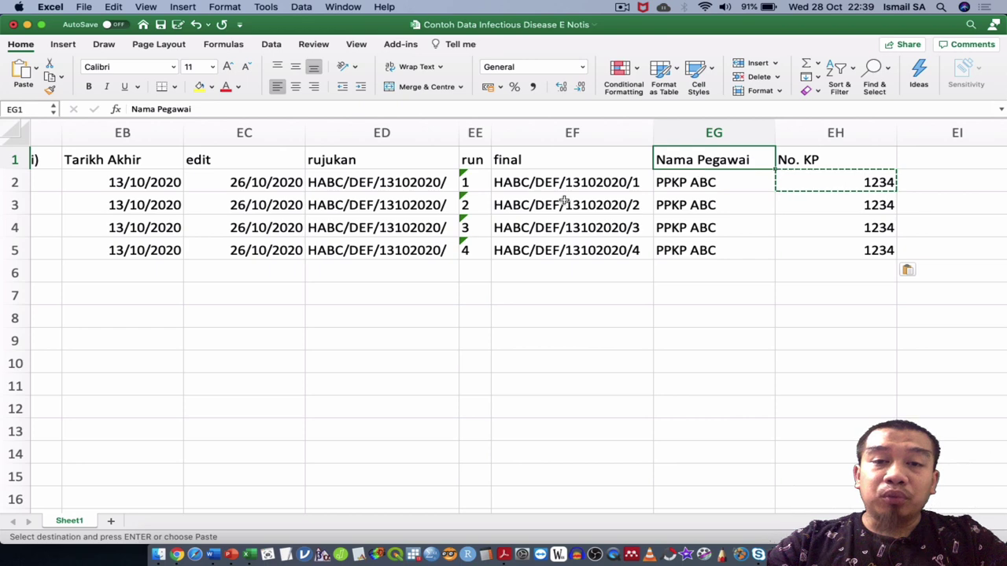
{"action": "scroll", "coordinate": [259, 272], "scroll_direction": "left", "scroll_amount": 3}
{"action": "scroll", "coordinate": [258, 272], "scroll_direction": "left", "scroll_amount": 3}
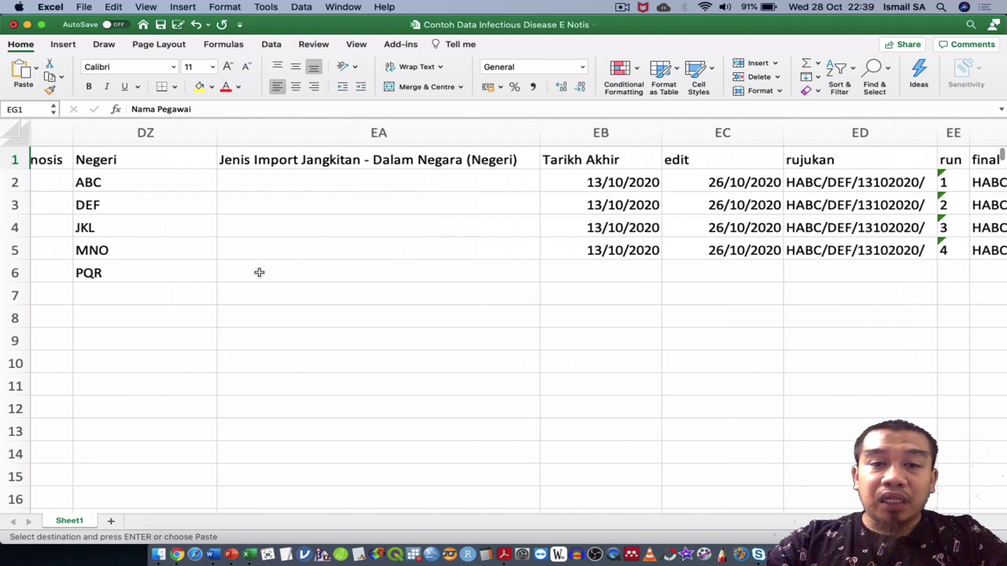
{"action": "left_click", "coordinate": [396, 134]}
{"action": "left_click", "coordinate": [396, 134]}
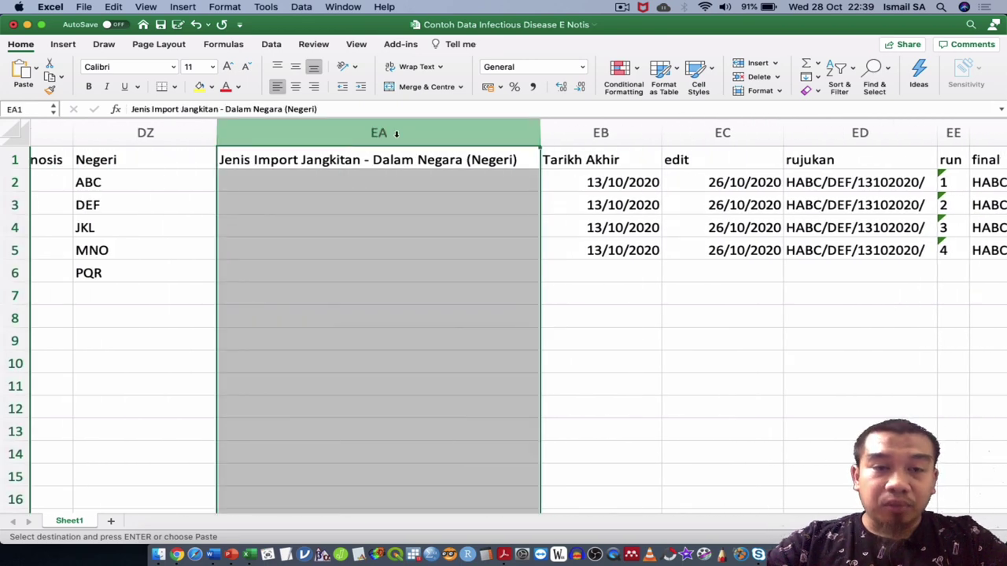
{"action": "scroll", "coordinate": [315, 167], "scroll_direction": "left", "scroll_amount": 5}
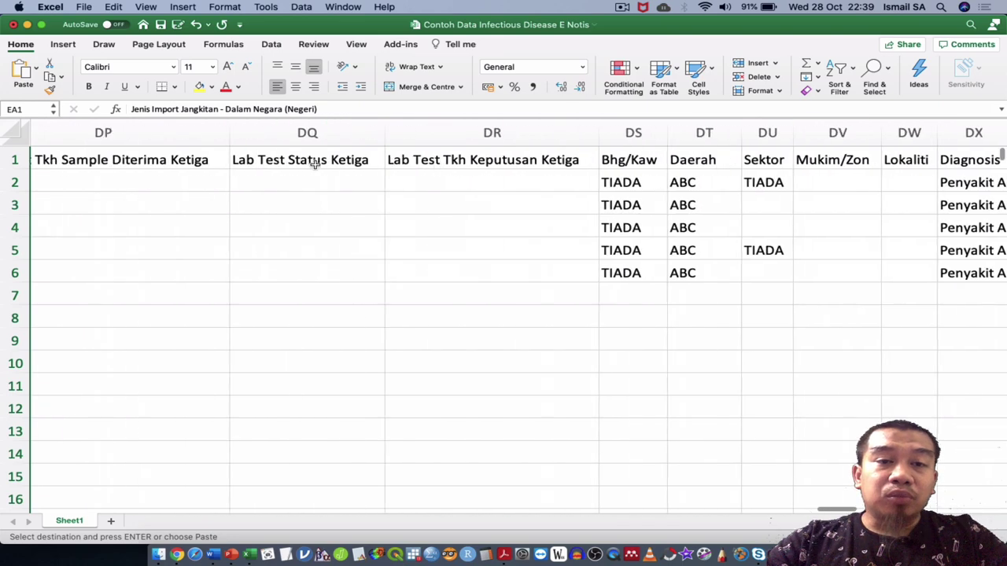
{"action": "scroll", "coordinate": [314, 163], "scroll_direction": "left", "scroll_amount": 2}
{"action": "scroll", "coordinate": [314, 162], "scroll_direction": "left", "scroll_amount": 1}
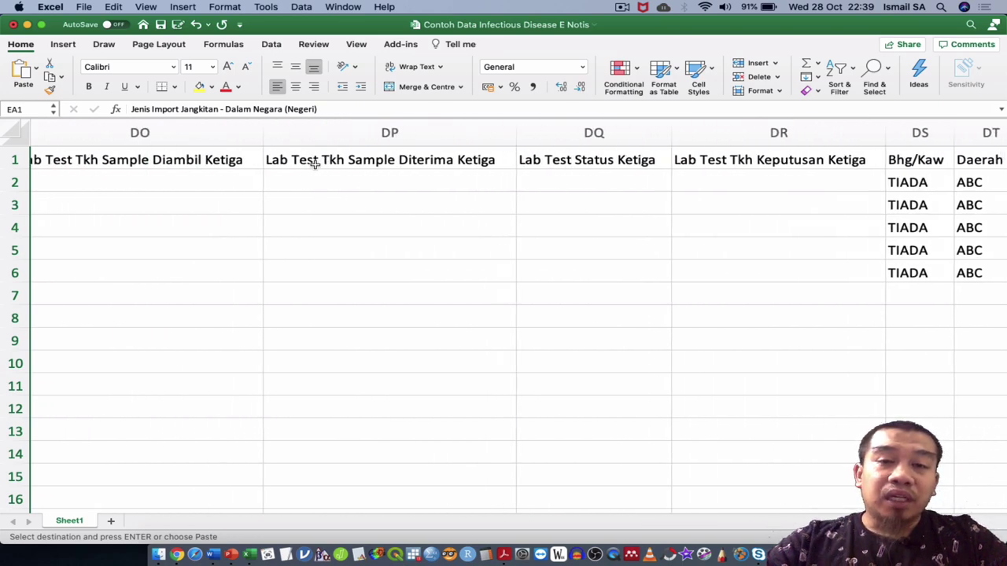
{"action": "scroll", "coordinate": [314, 164], "scroll_direction": "left", "scroll_amount": 3}
{"action": "scroll", "coordinate": [314, 164], "scroll_direction": "left", "scroll_amount": 3}
{"action": "scroll", "coordinate": [314, 164], "scroll_direction": "left", "scroll_amount": 3}
{"action": "scroll", "coordinate": [314, 163], "scroll_direction": "left", "scroll_amount": 2}
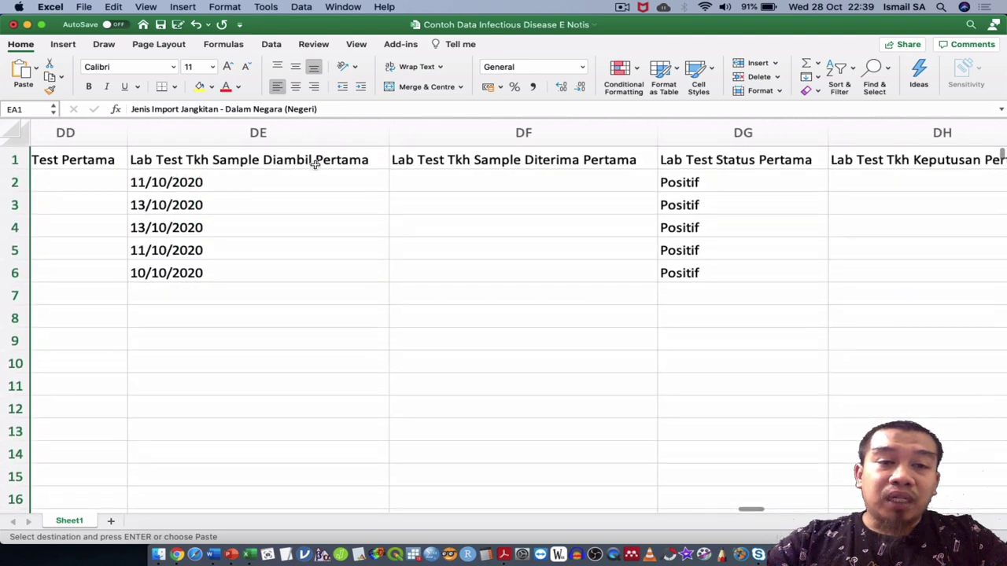
{"action": "scroll", "coordinate": [314, 164], "scroll_direction": "down", "scroll_amount": 3}
{"action": "scroll", "coordinate": [315, 164], "scroll_direction": "left", "scroll_amount": 3}
{"action": "scroll", "coordinate": [316, 167], "scroll_direction": "left", "scroll_amount": 2}
{"action": "scroll", "coordinate": [370, 164], "scroll_direction": "left", "scroll_amount": 3}
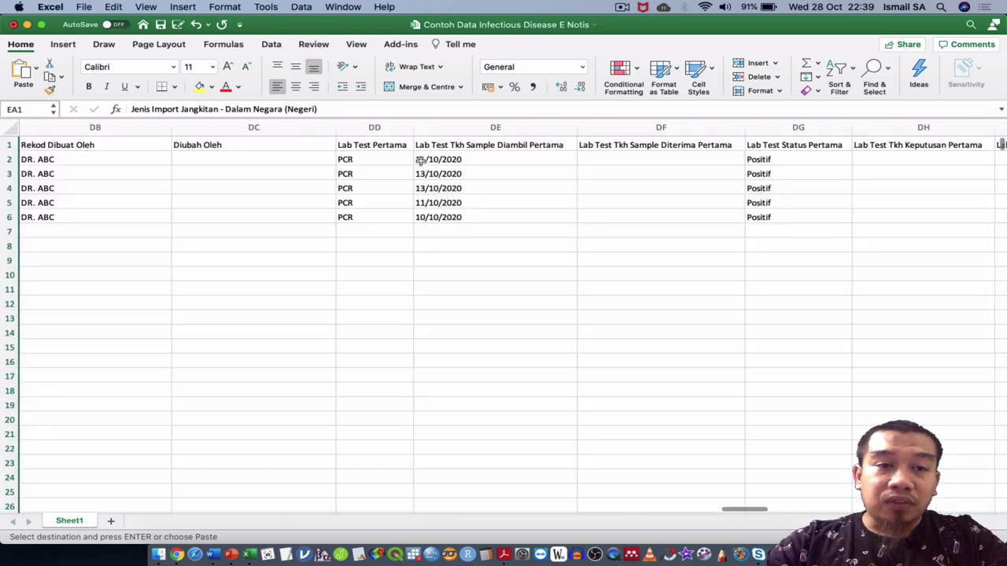
{"action": "scroll", "coordinate": [515, 228], "scroll_direction": "right", "scroll_amount": 4}
{"action": "scroll", "coordinate": [515, 228], "scroll_direction": "right", "scroll_amount": 6}
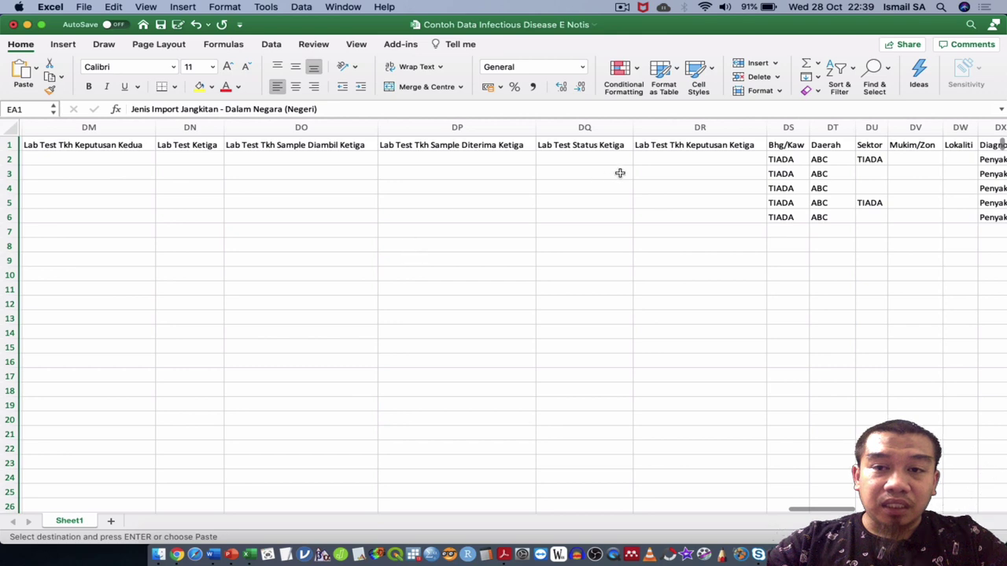
{"action": "scroll", "coordinate": [692, 260], "scroll_direction": "right", "scroll_amount": 6}
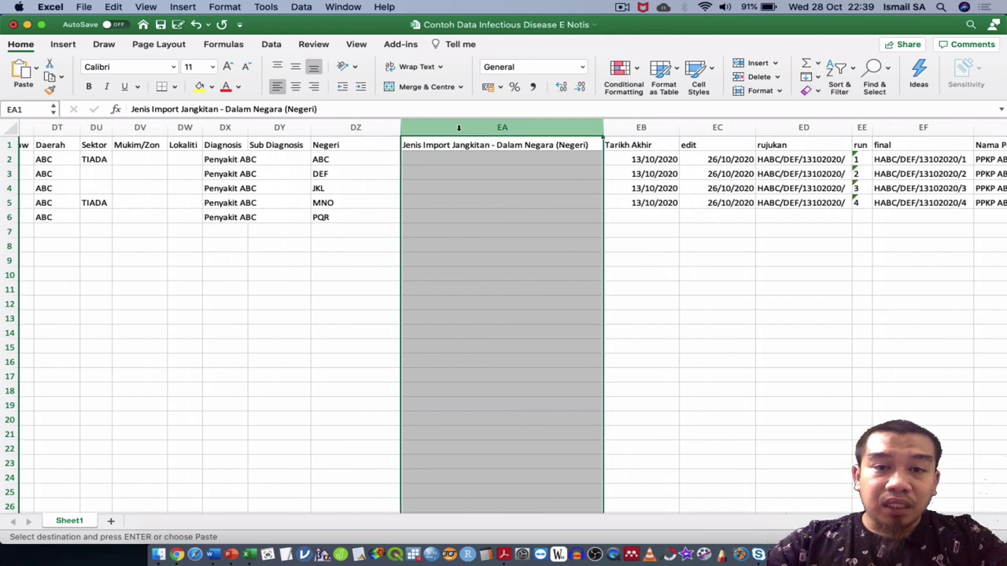
{"action": "scroll", "coordinate": [425, 149], "scroll_direction": "left", "scroll_amount": 5}
{"action": "scroll", "coordinate": [391, 162], "scroll_direction": "left", "scroll_amount": 8}
{"action": "scroll", "coordinate": [390, 162], "scroll_direction": "left", "scroll_amount": 5}
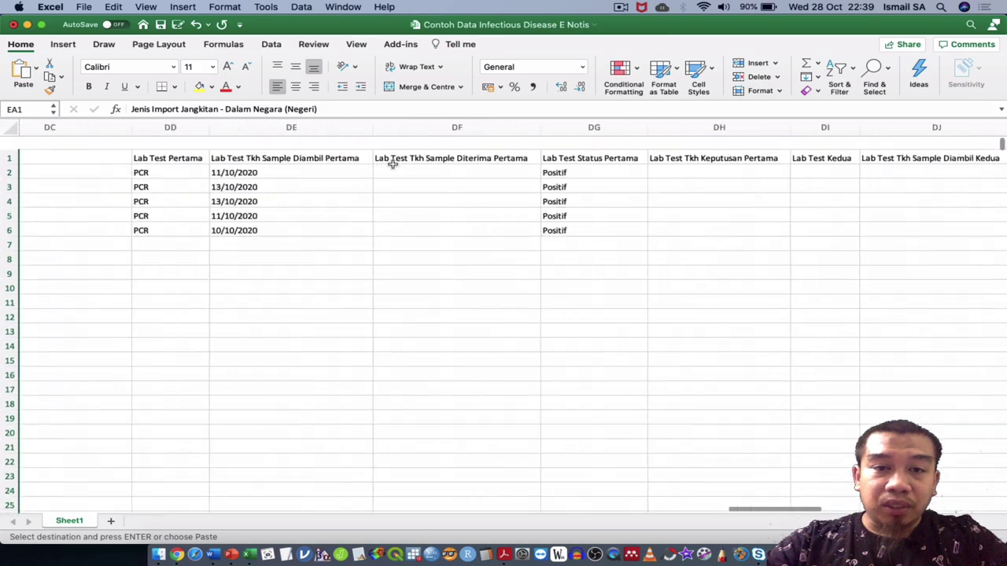
{"action": "scroll", "coordinate": [393, 164], "scroll_direction": "left", "scroll_amount": 5}
{"action": "scroll", "coordinate": [392, 164], "scroll_direction": "left", "scroll_amount": 5}
{"action": "scroll", "coordinate": [393, 165], "scroll_direction": "left", "scroll_amount": 5}
{"action": "scroll", "coordinate": [393, 164], "scroll_direction": "left", "scroll_amount": 5}
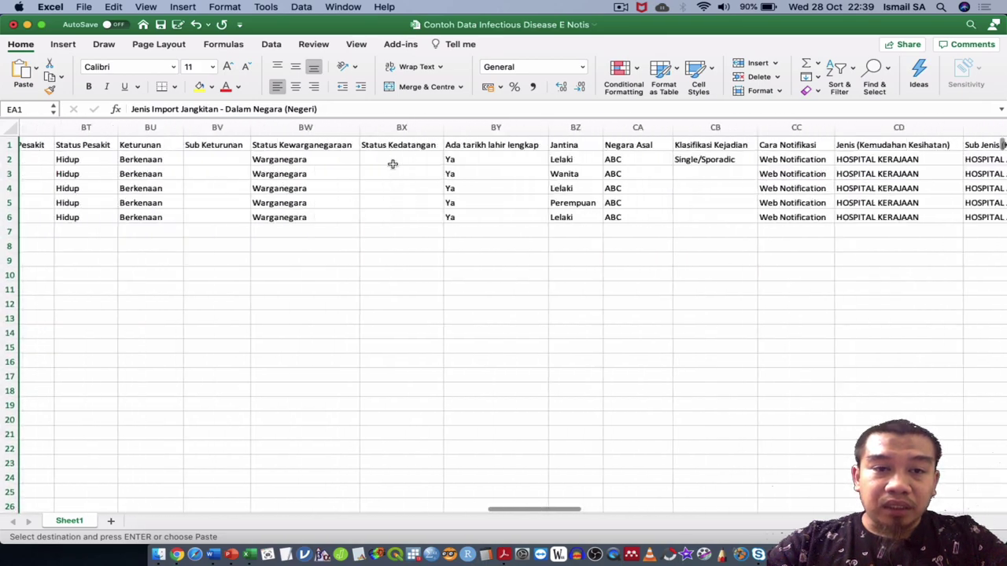
{"action": "scroll", "coordinate": [393, 165], "scroll_direction": "left", "scroll_amount": 5}
{"action": "scroll", "coordinate": [393, 164], "scroll_direction": "left", "scroll_amount": 5}
{"action": "scroll", "coordinate": [393, 163], "scroll_direction": "left", "scroll_amount": 5}
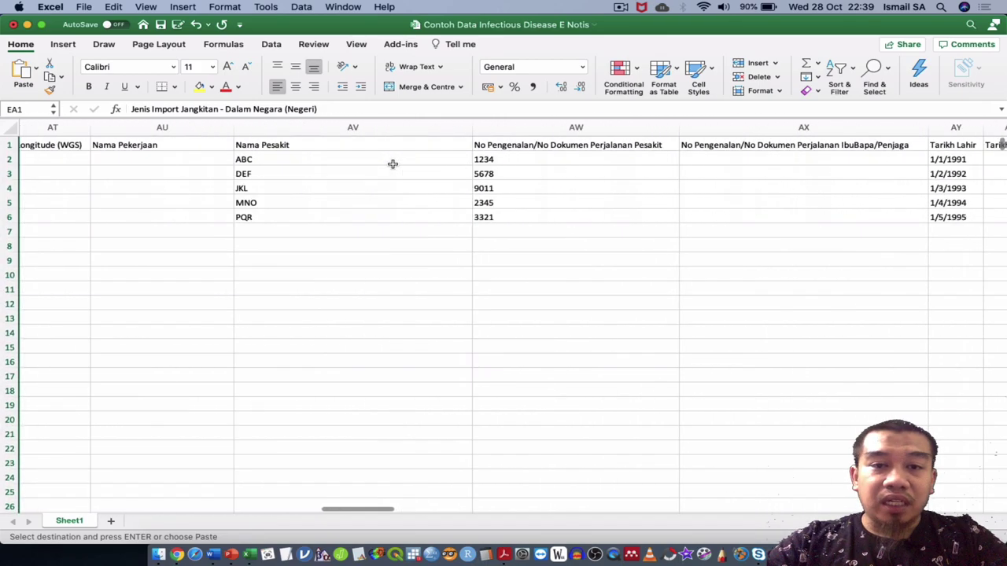
{"action": "scroll", "coordinate": [392, 164], "scroll_direction": "left", "scroll_amount": 1}
{"action": "scroll", "coordinate": [392, 164], "scroll_direction": "right", "scroll_amount": 1}
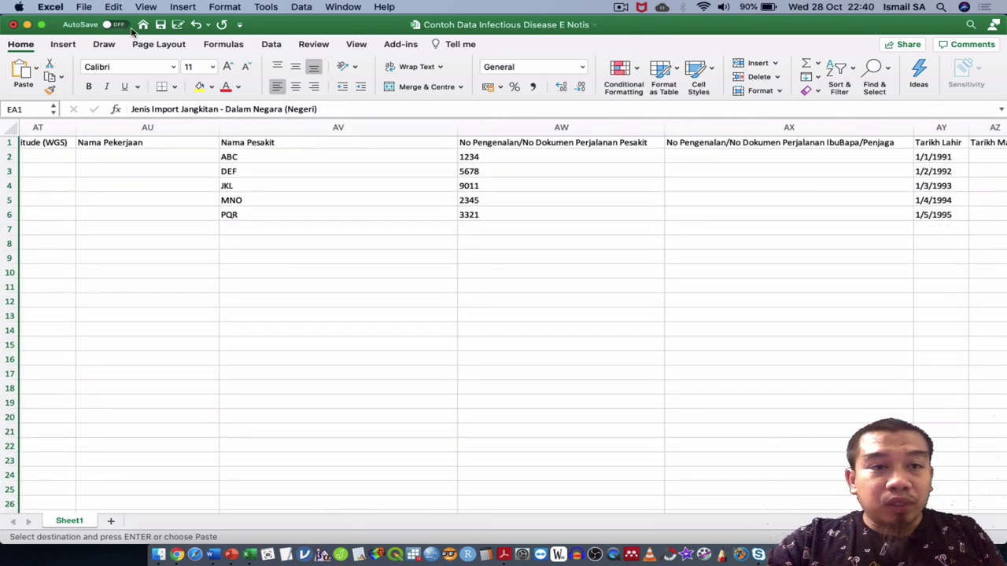
Save and close the data workbook, then maximise the Word quarantine letter
{"action": "left_click", "coordinate": [160, 25]}
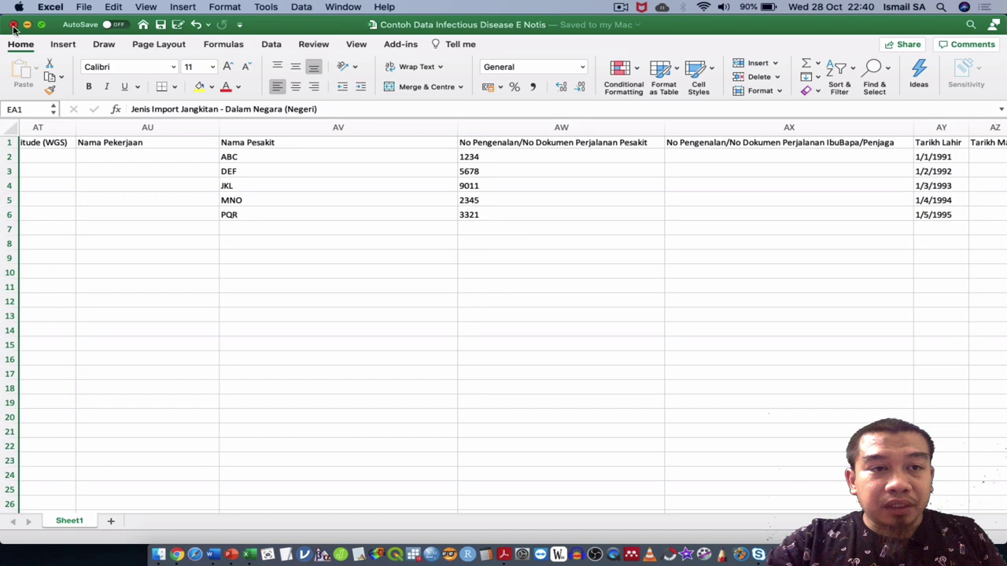
{"action": "left_click", "coordinate": [14, 24]}
{"action": "left_click", "coordinate": [323, 207]}
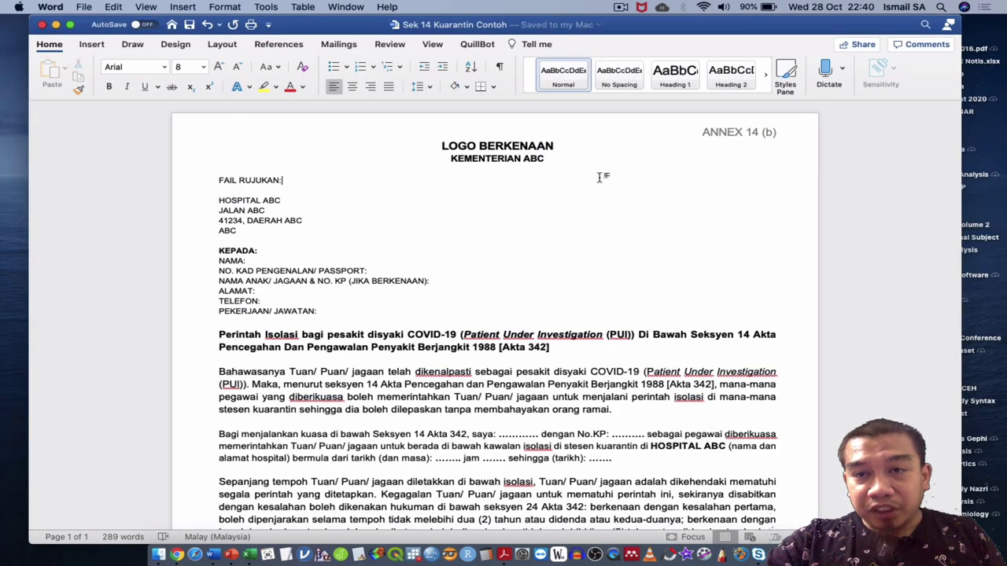
{"action": "double_click", "coordinate": [852, 30]}
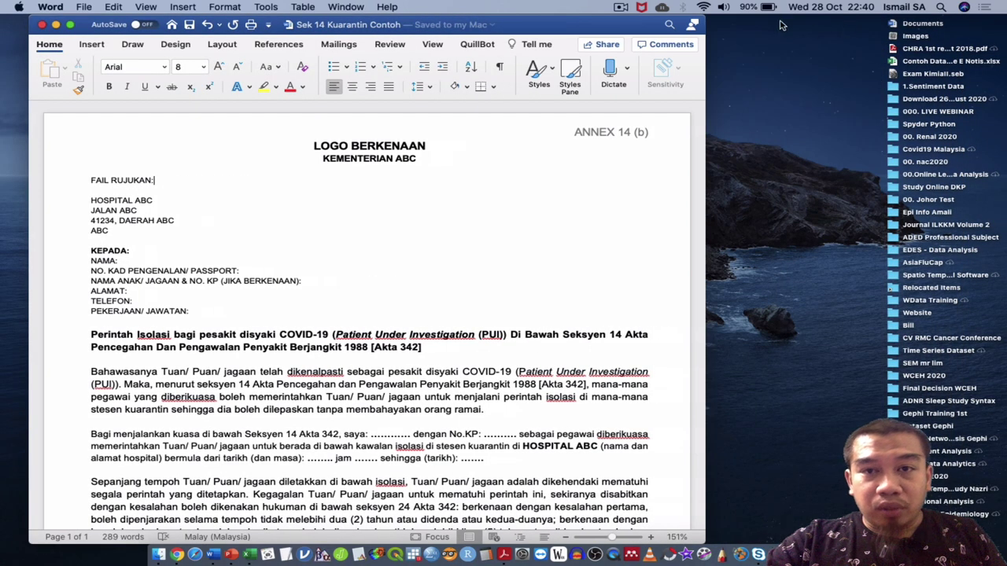
{"action": "double_click", "coordinate": [703, 19]}
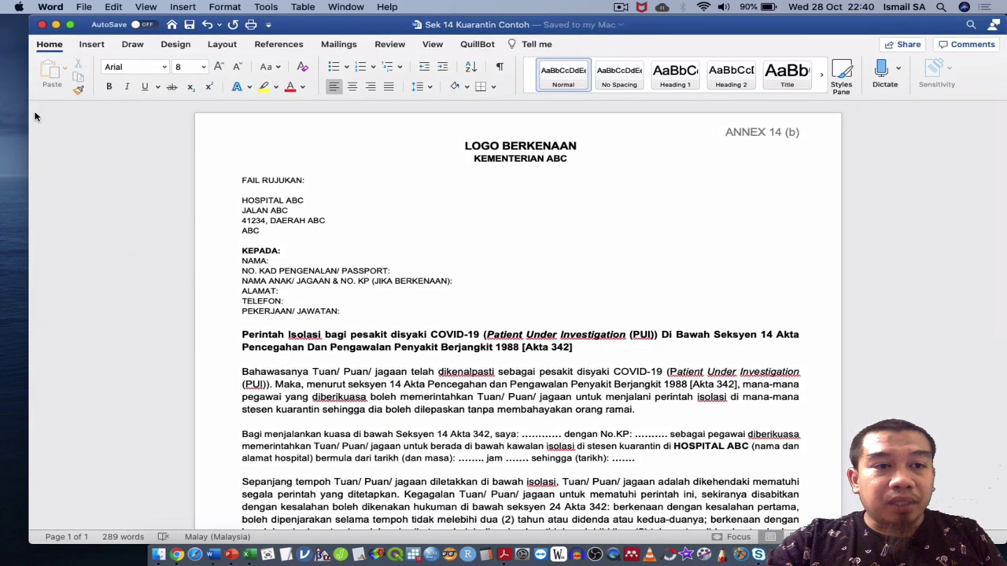
{"action": "double_click", "coordinate": [29, 118]}
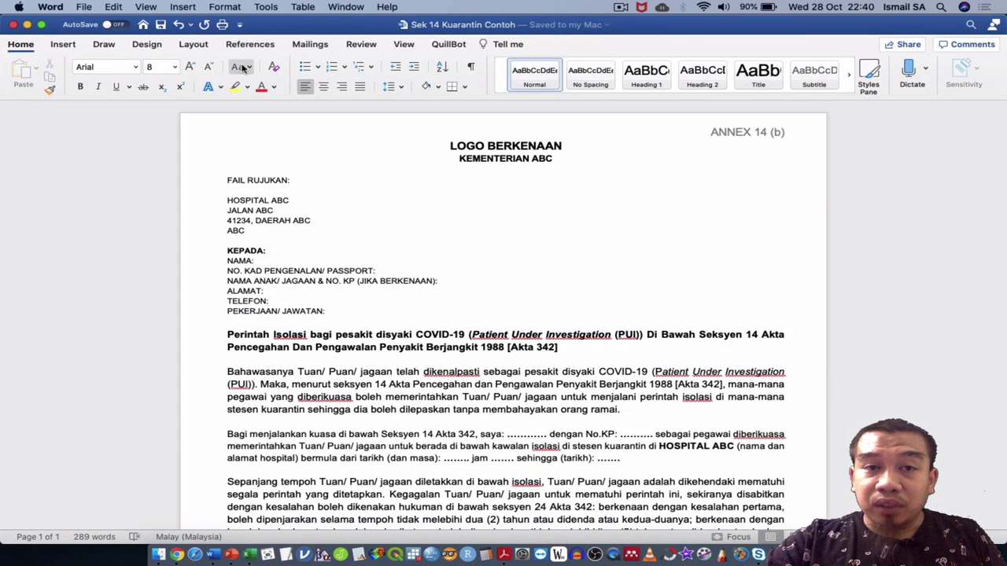
Check the Start Mail Merge document types on the Mailings tab, leaving them unchanged
{"action": "left_click", "coordinate": [306, 47]}
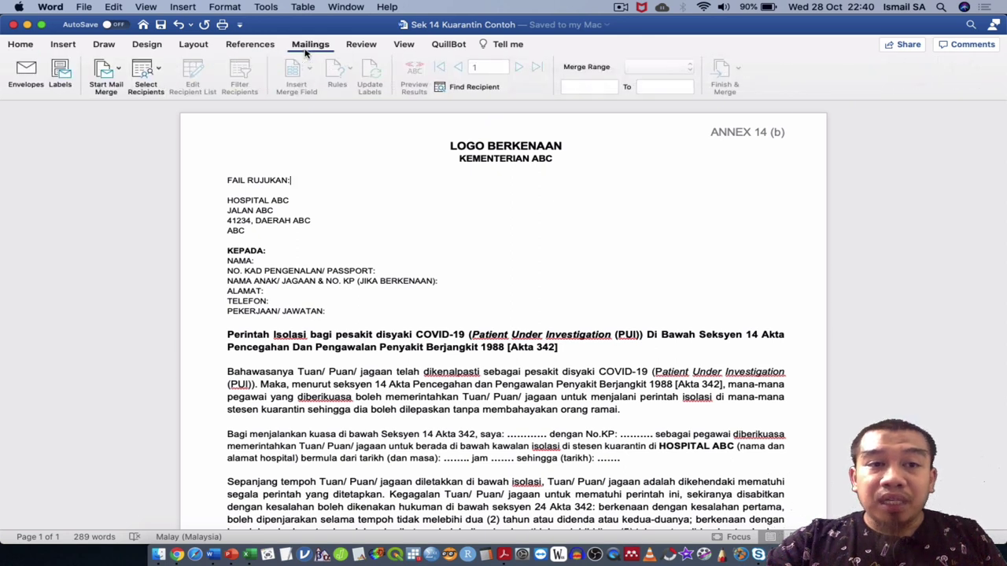
{"action": "left_click", "coordinate": [119, 73]}
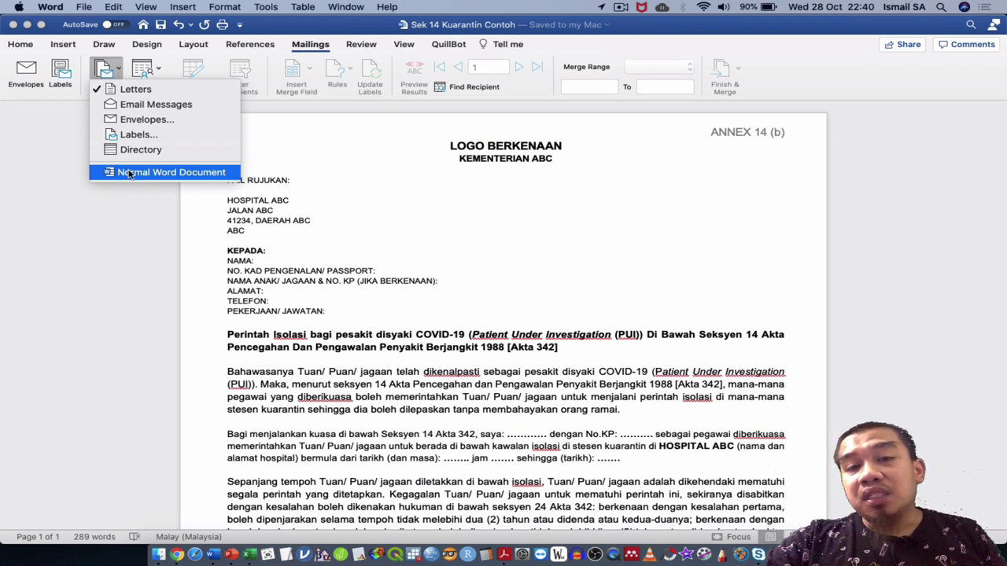
{"action": "left_click", "coordinate": [505, 201]}
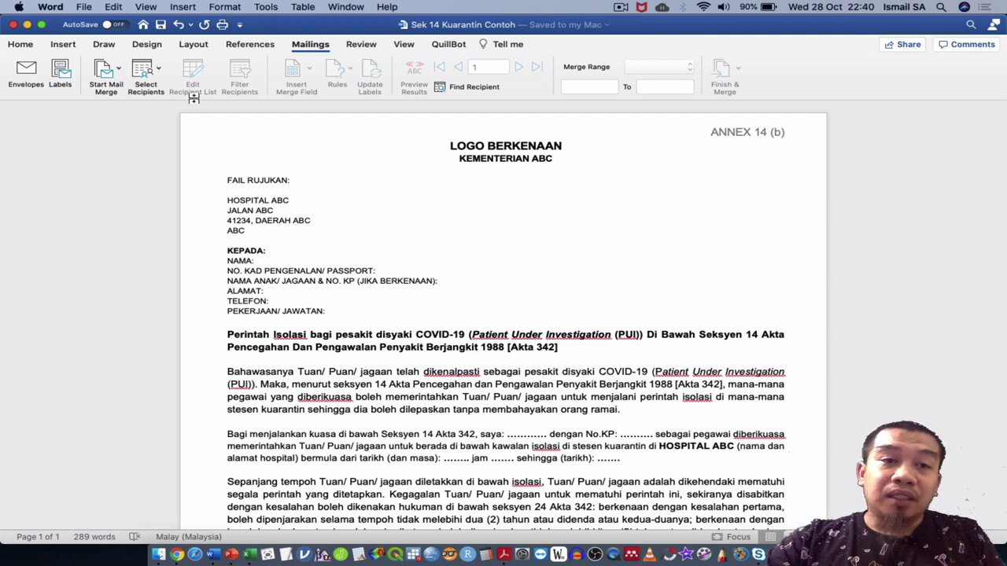
Use Sheet1 of Contoh Data Infectious Disease E Notis.xlsx as the mail merge recipient list
{"action": "left_click", "coordinate": [146, 70]}
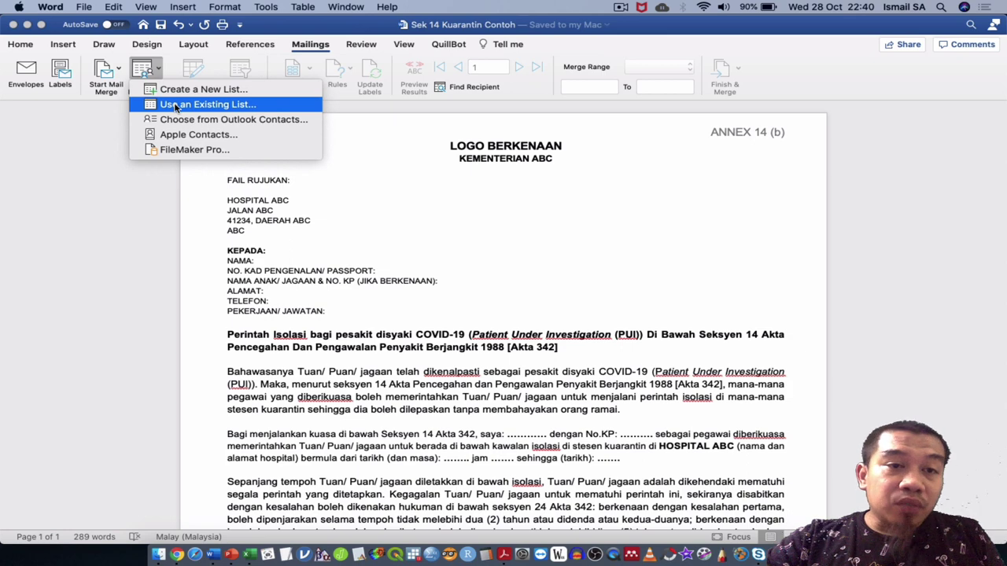
{"action": "left_click", "coordinate": [176, 106]}
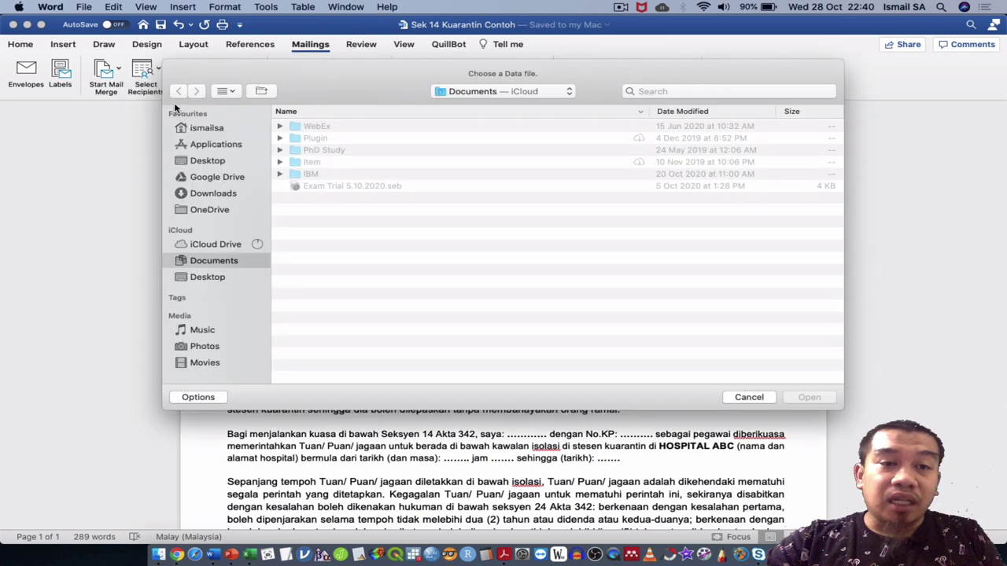
{"action": "left_click", "coordinate": [231, 165]}
{"action": "scroll", "coordinate": [383, 249], "scroll_direction": "down", "scroll_amount": 5}
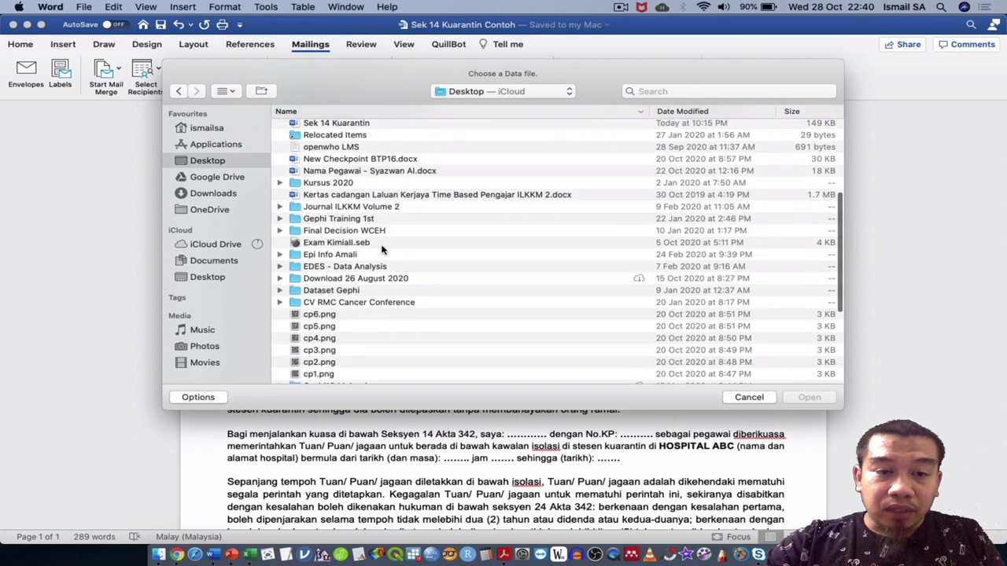
{"action": "scroll", "coordinate": [383, 250], "scroll_direction": "down", "scroll_amount": 5}
{"action": "scroll", "coordinate": [383, 251], "scroll_direction": "down", "scroll_amount": 2}
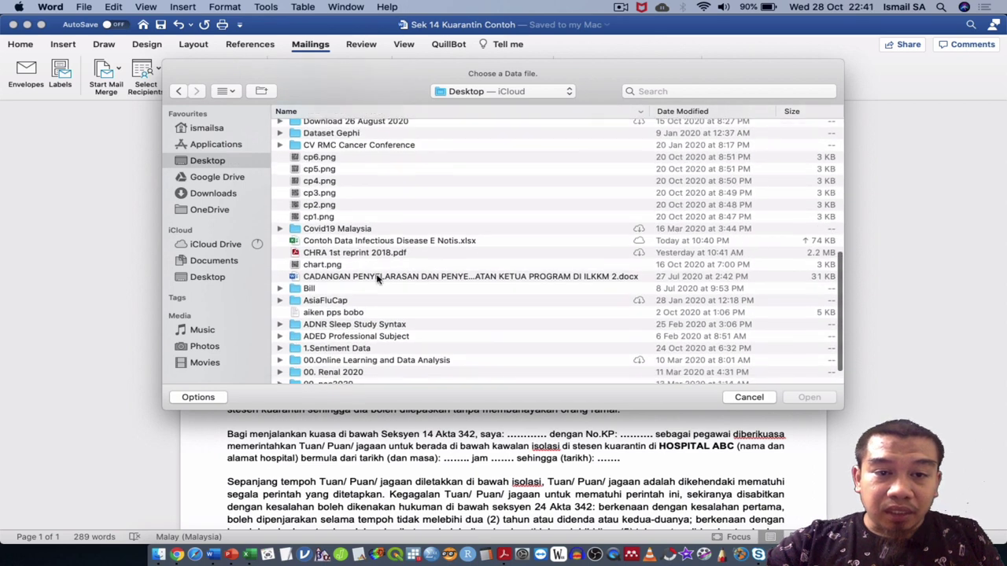
{"action": "double_click", "coordinate": [412, 248]}
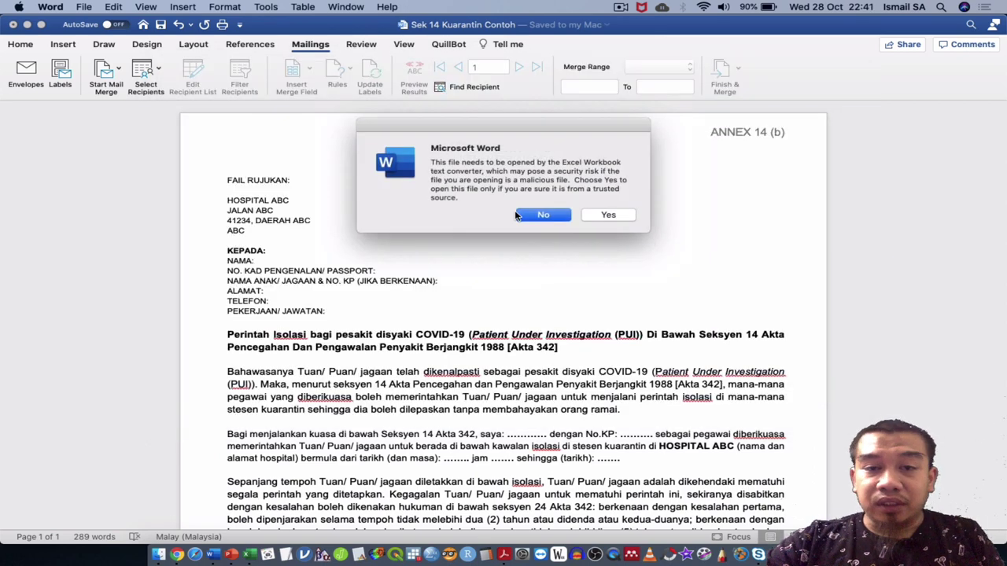
{"action": "left_click", "coordinate": [603, 215]}
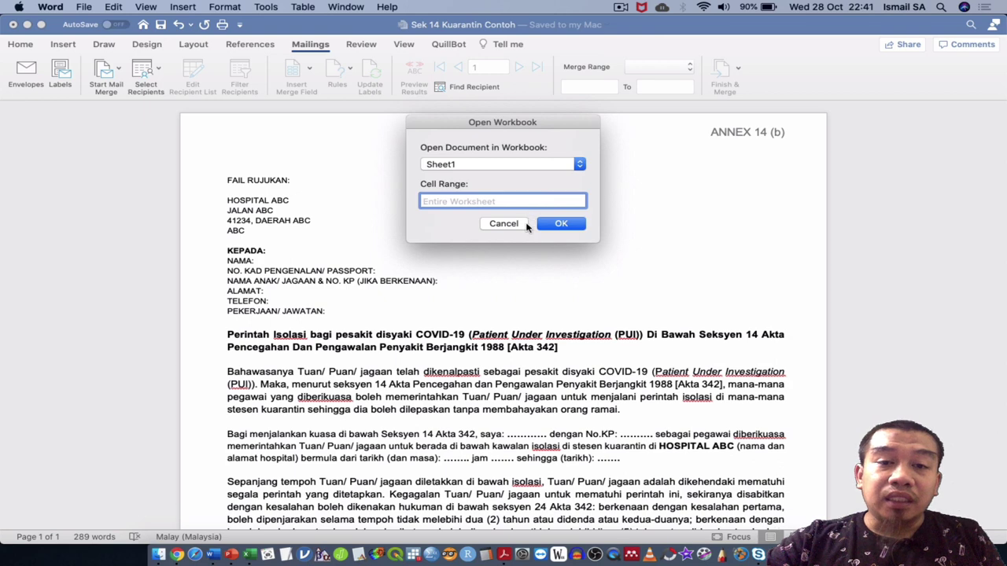
{"action": "left_click", "coordinate": [549, 225]}
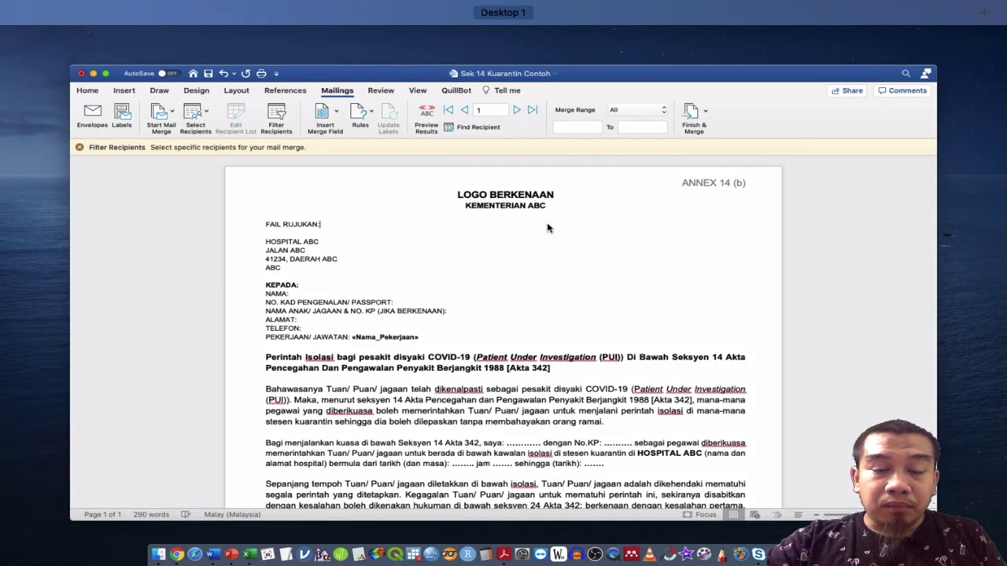
{"action": "left_click", "coordinate": [504, 239]}
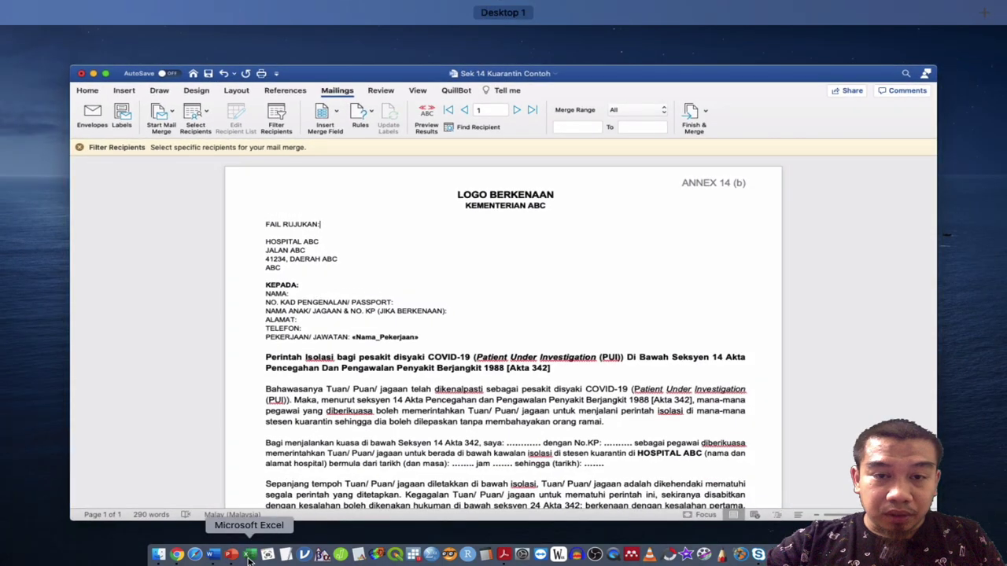
Open the Contoh Data Infectious Disease E Notis workbook in Excel, scan columns to EH, and return to Word
{"action": "left_click", "coordinate": [249, 556]}
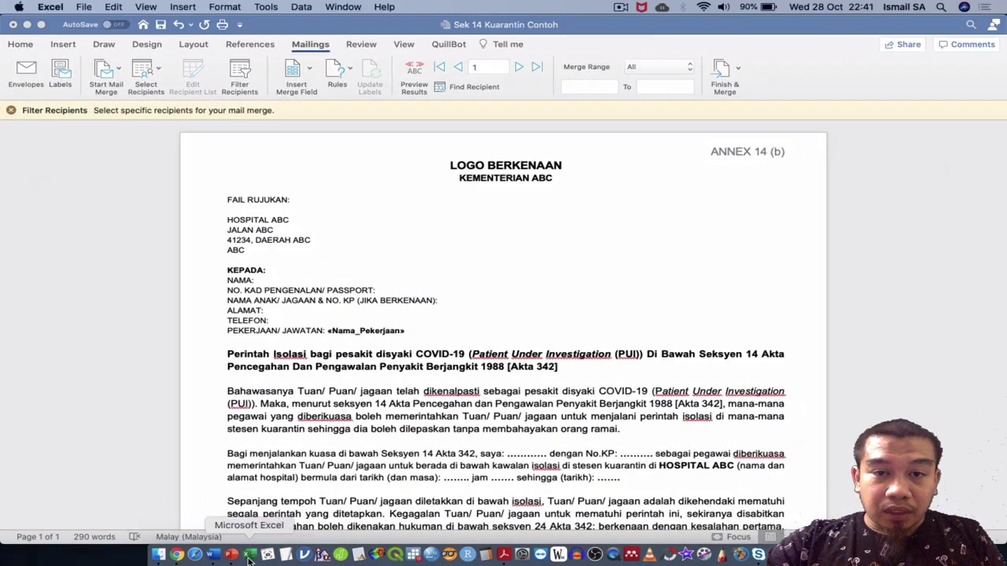
{"action": "double_click", "coordinate": [449, 271]}
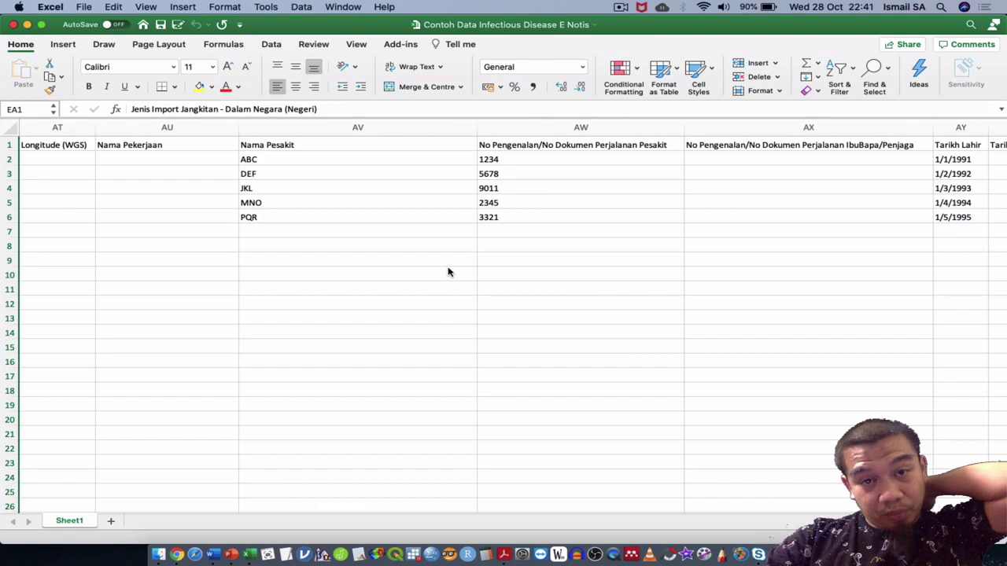
{"action": "scroll", "coordinate": [668, 251], "scroll_direction": "right", "scroll_amount": 10}
{"action": "scroll", "coordinate": [668, 251], "scroll_direction": "right", "scroll_amount": 10}
{"action": "scroll", "coordinate": [668, 251], "scroll_direction": "right", "scroll_amount": 10}
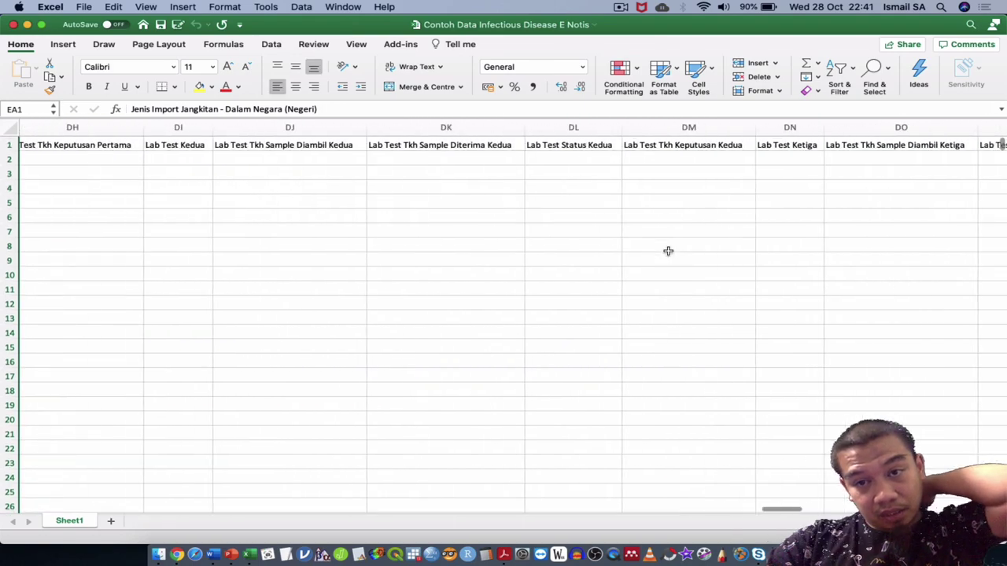
{"action": "scroll", "coordinate": [667, 251], "scroll_direction": "right", "scroll_amount": 10}
{"action": "scroll", "coordinate": [668, 251], "scroll_direction": "left", "scroll_amount": 4}
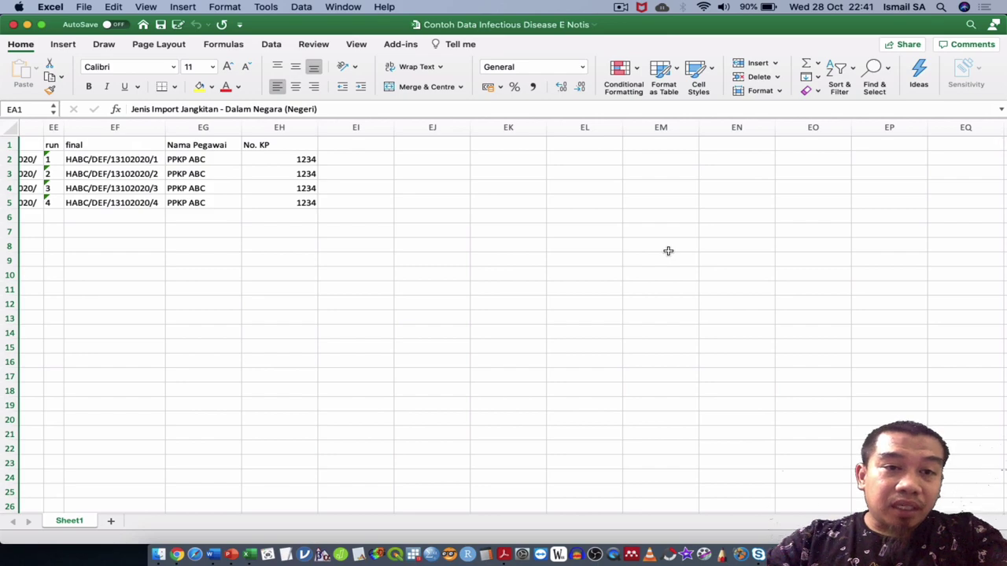
{"action": "scroll", "coordinate": [391, 253], "scroll_direction": "left", "scroll_amount": 10}
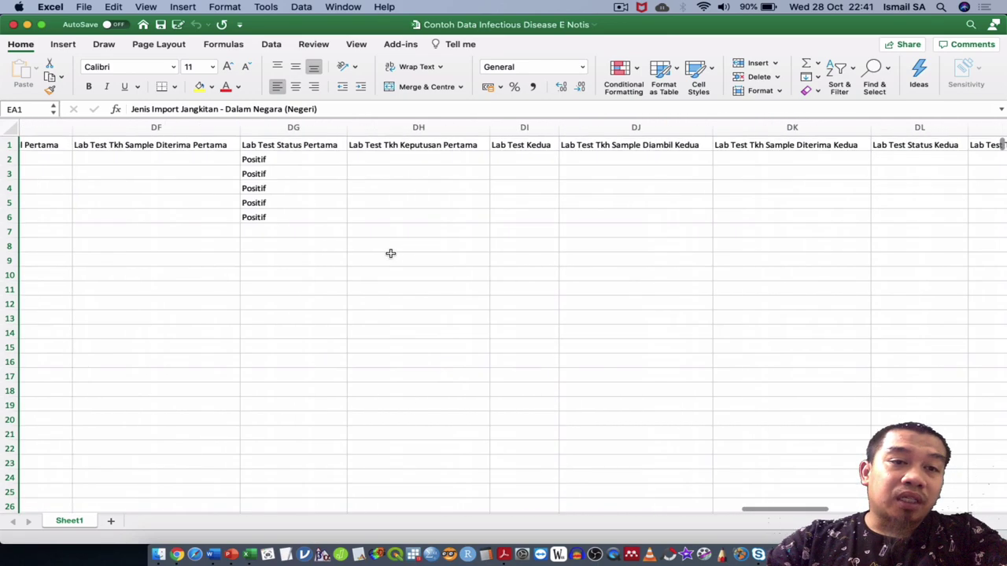
{"action": "scroll", "coordinate": [391, 253], "scroll_direction": "left", "scroll_amount": 10}
{"action": "scroll", "coordinate": [391, 253], "scroll_direction": "left", "scroll_amount": 10}
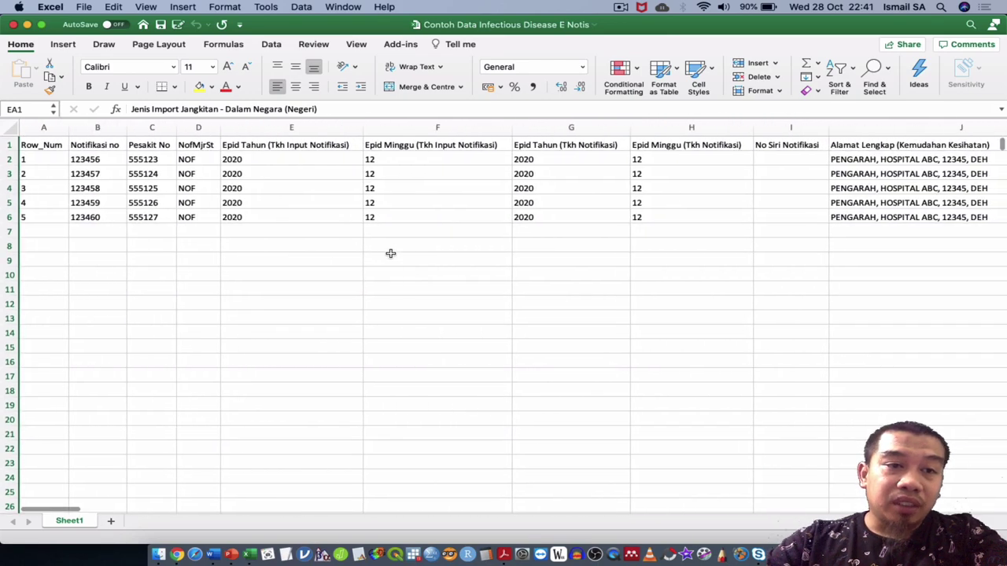
{"action": "key", "text": "ctrl+Up"}
{"action": "left_click", "coordinate": [352, 199]}
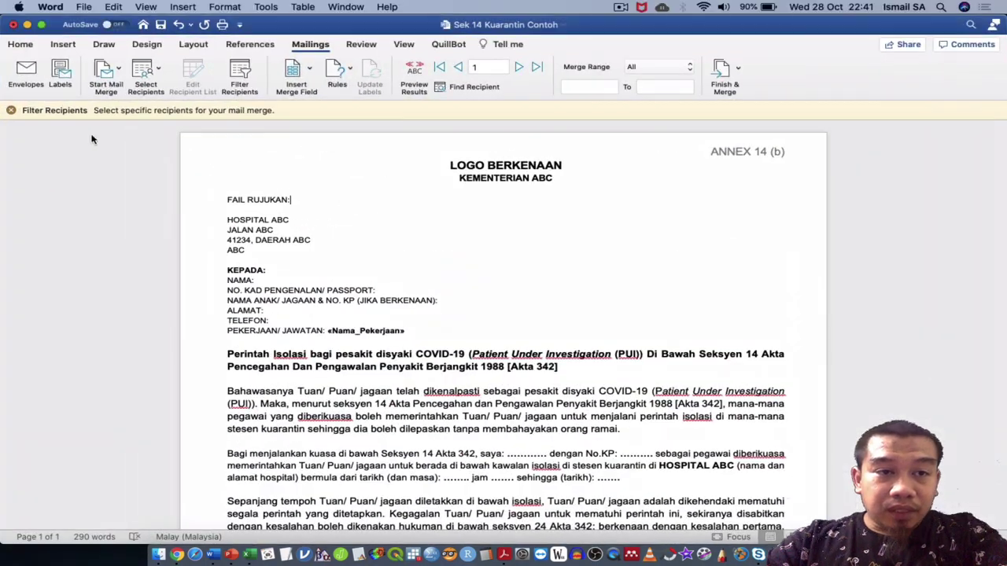
Dismiss the filter notice and choose the Desktop Excel workbook as an existing recipient list
{"action": "left_click", "coordinate": [12, 112]}
{"action": "left_click", "coordinate": [142, 77]}
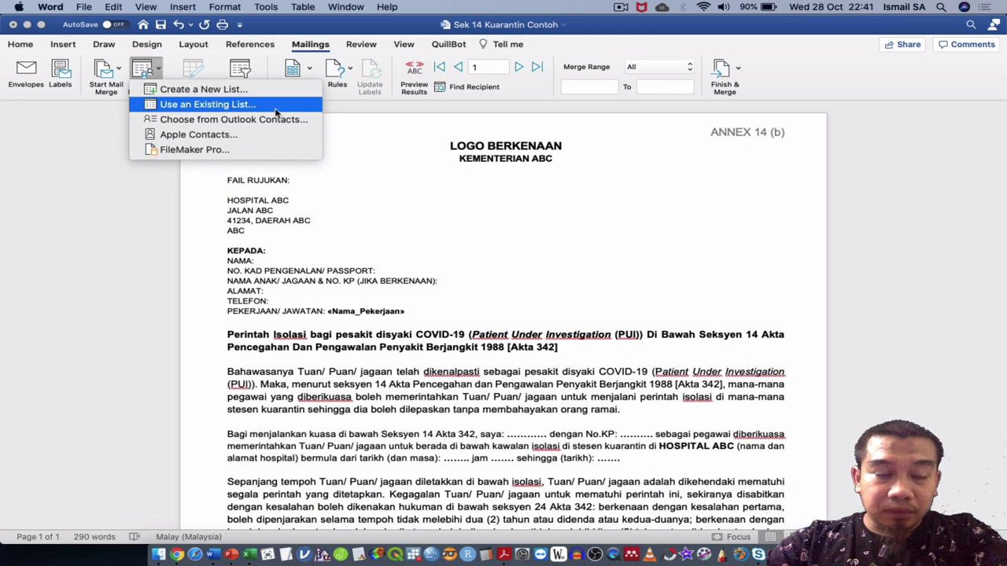
{"action": "left_click", "coordinate": [228, 104]}
{"action": "left_click", "coordinate": [207, 161]}
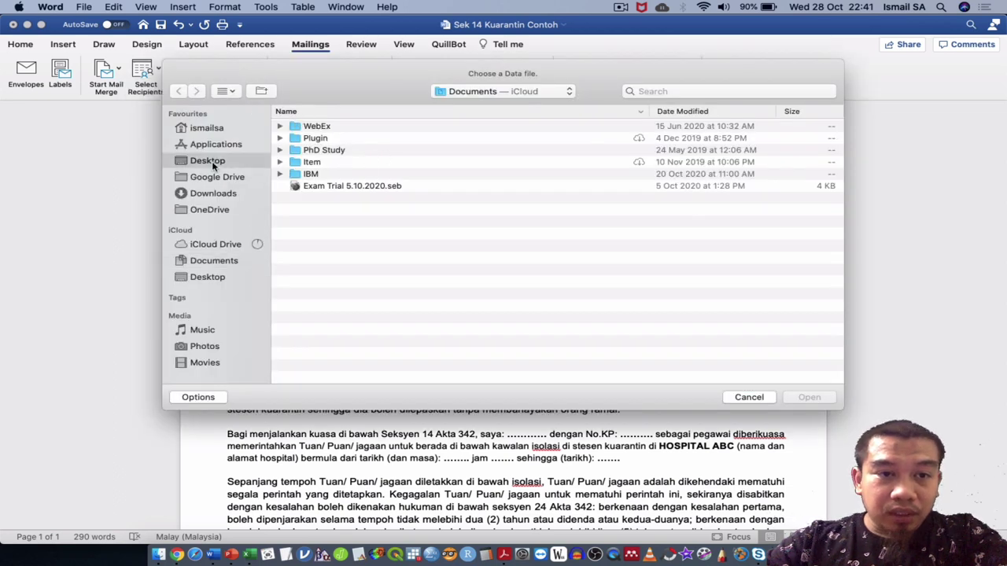
{"action": "scroll", "coordinate": [363, 291], "scroll_direction": "down", "scroll_amount": 5}
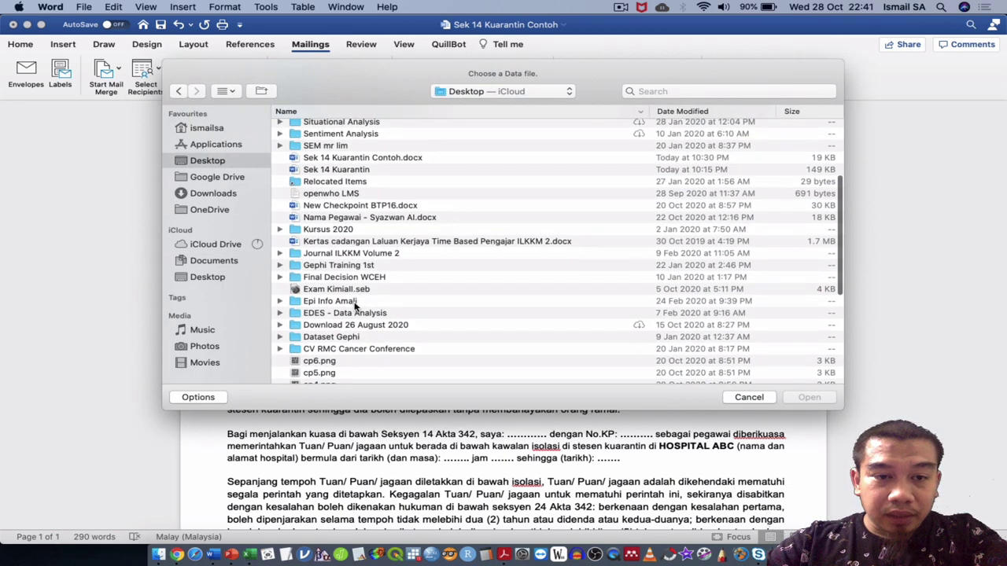
{"action": "scroll", "coordinate": [354, 307], "scroll_direction": "down", "scroll_amount": 4}
{"action": "double_click", "coordinate": [357, 323]}
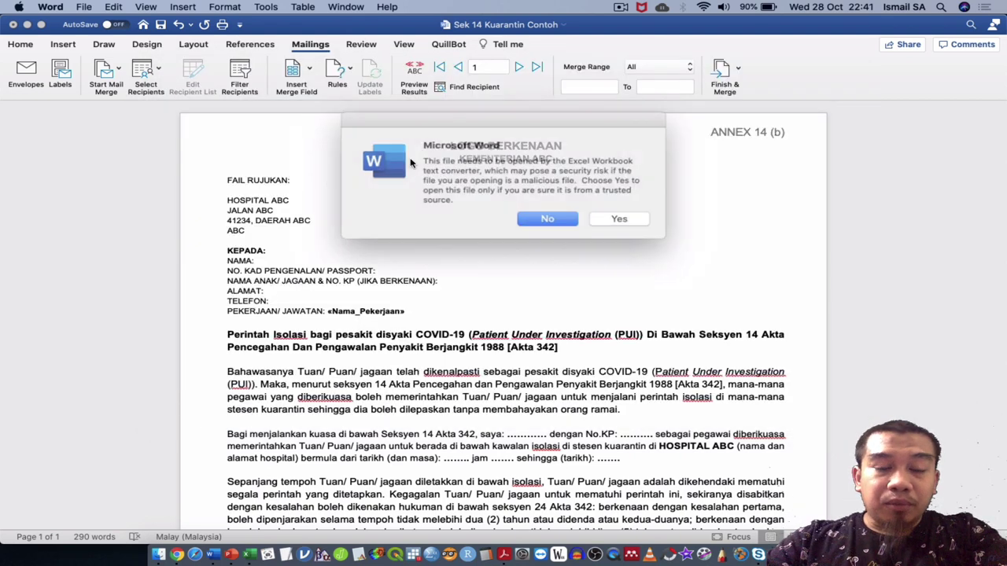
{"action": "left_click", "coordinate": [610, 215]}
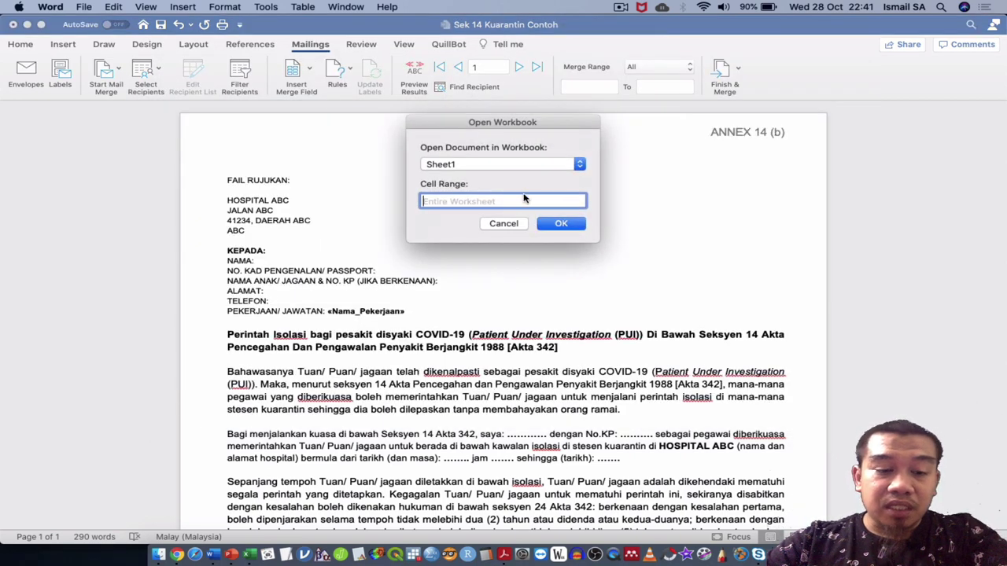
Enter range A:EH, try Entire Workbook and Sheet1 as the source, then cancel the Open Workbook dialog
{"action": "type", "text": "A:E"}
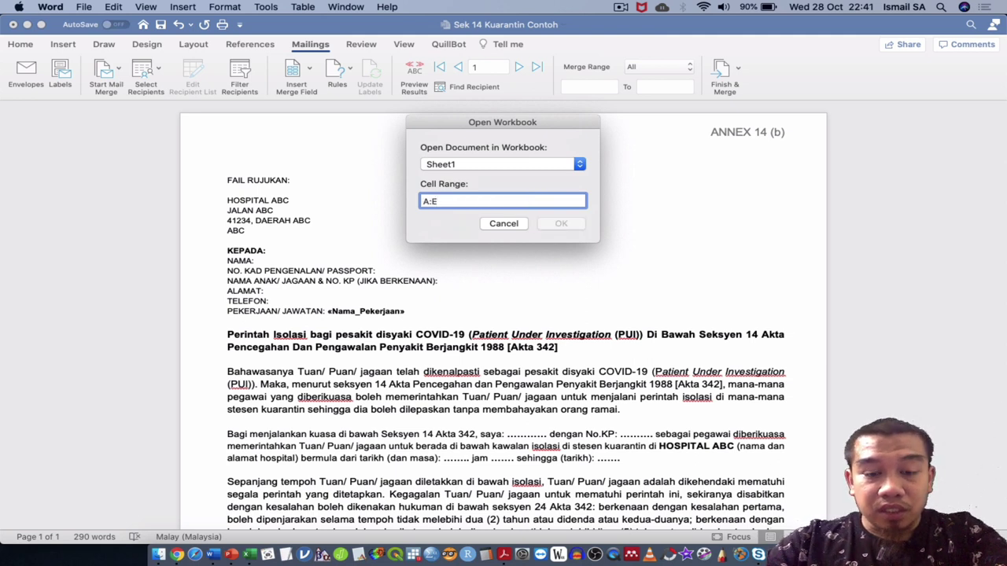
{"action": "type", "text": "H"}
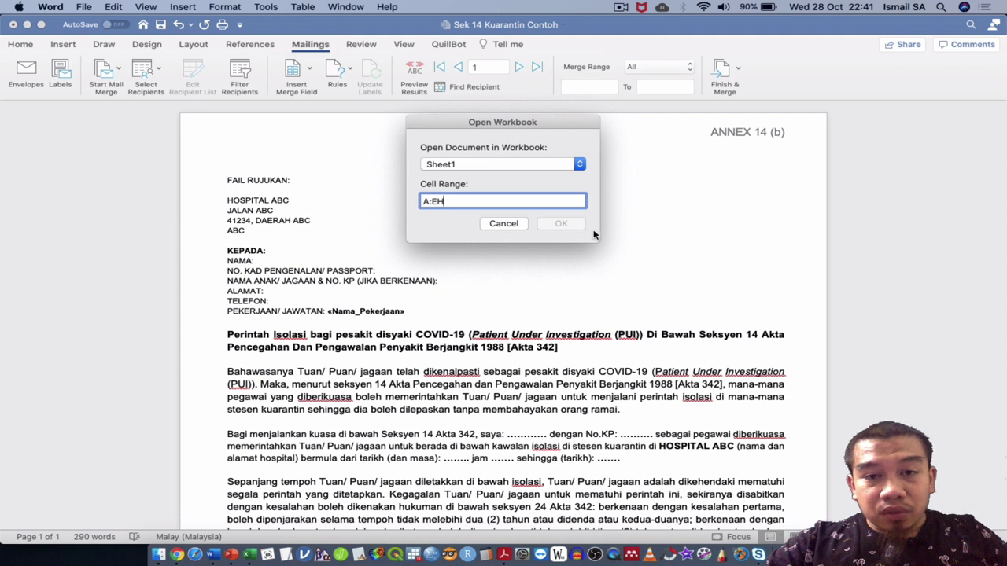
{"action": "left_click", "coordinate": [535, 164]}
{"action": "left_click", "coordinate": [534, 165]}
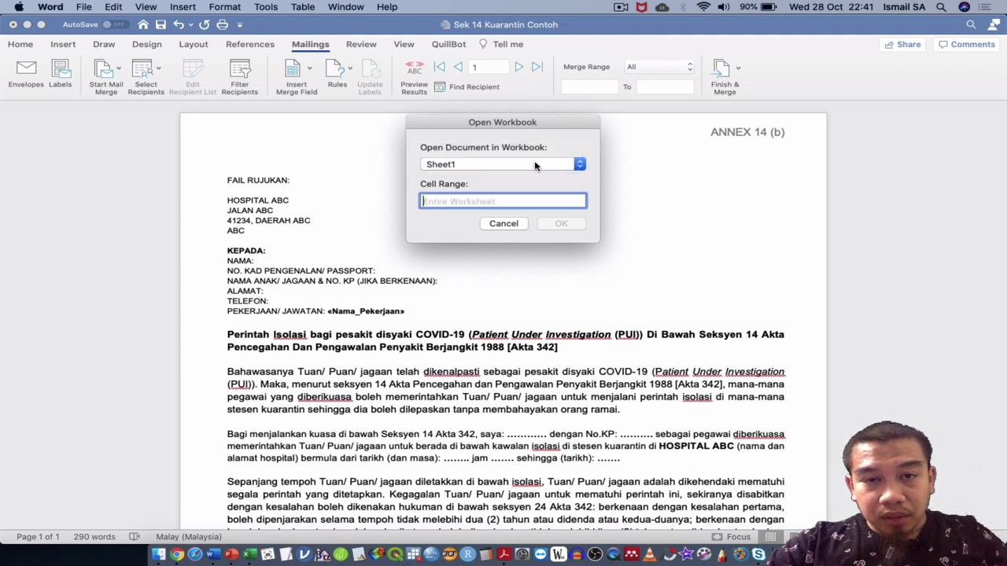
{"action": "left_click", "coordinate": [527, 165]}
{"action": "left_click", "coordinate": [515, 154]}
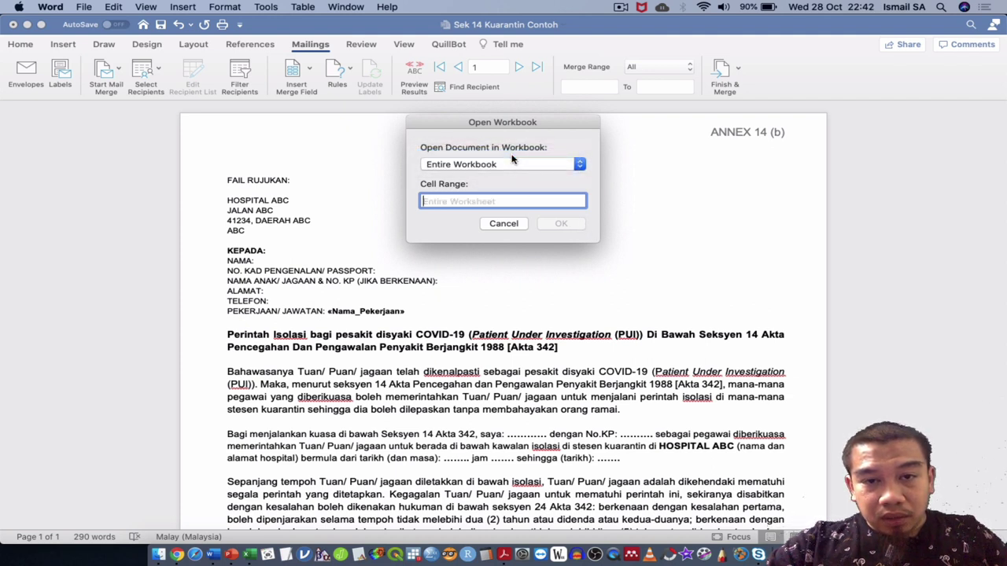
{"action": "left_click", "coordinate": [506, 164]}
{"action": "left_click", "coordinate": [488, 177]}
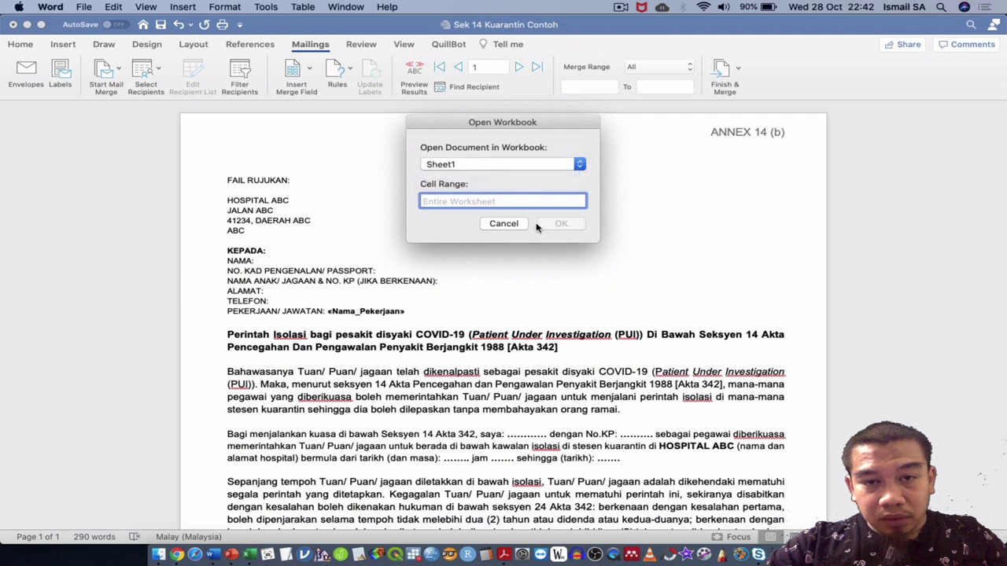
{"action": "left_click", "coordinate": [512, 226]}
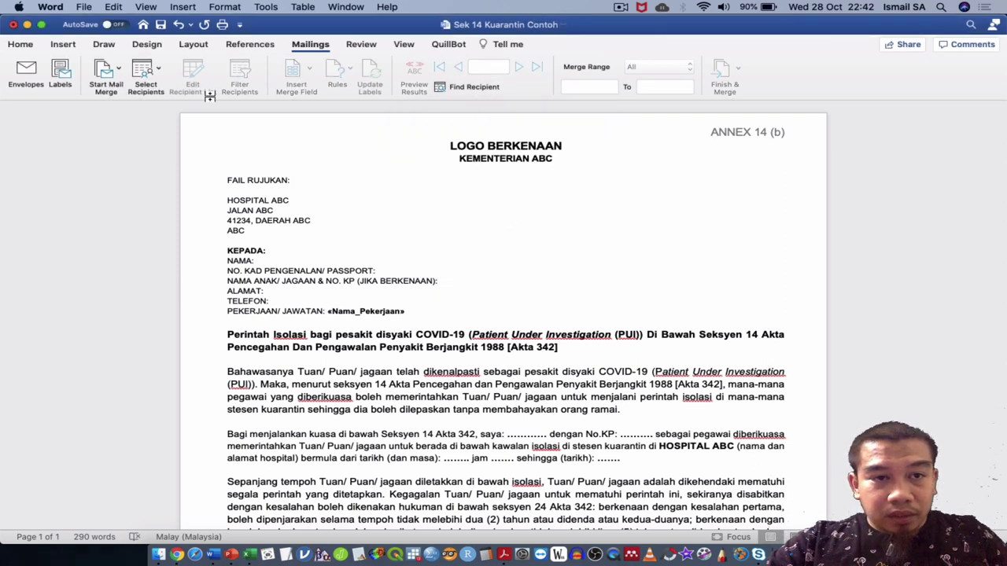
Save and close the patient data workbook in Excel and go back to Word
{"action": "left_click", "coordinate": [161, 90]}
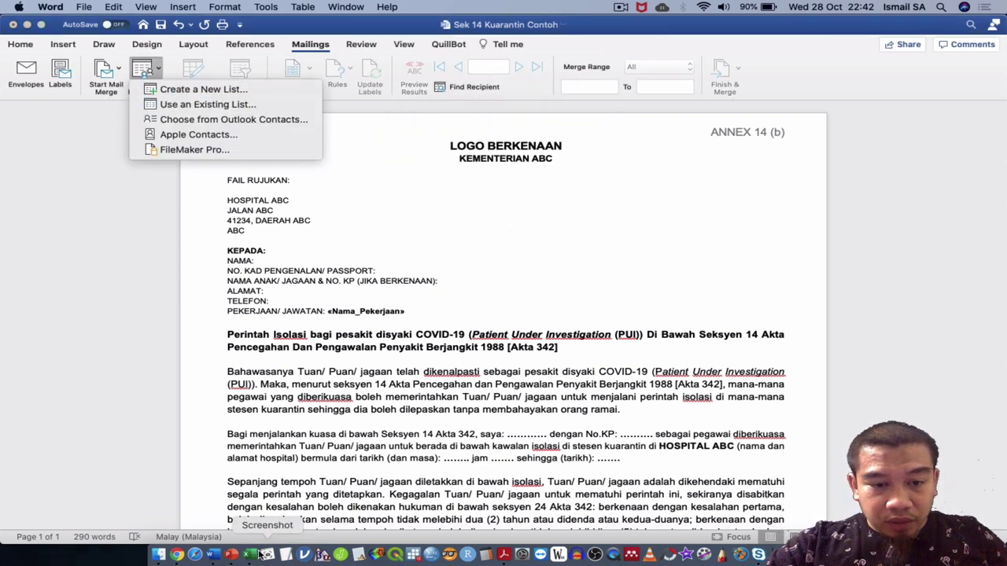
{"action": "left_click", "coordinate": [249, 556]}
{"action": "scroll", "coordinate": [543, 221], "scroll_direction": "right", "scroll_amount": 5}
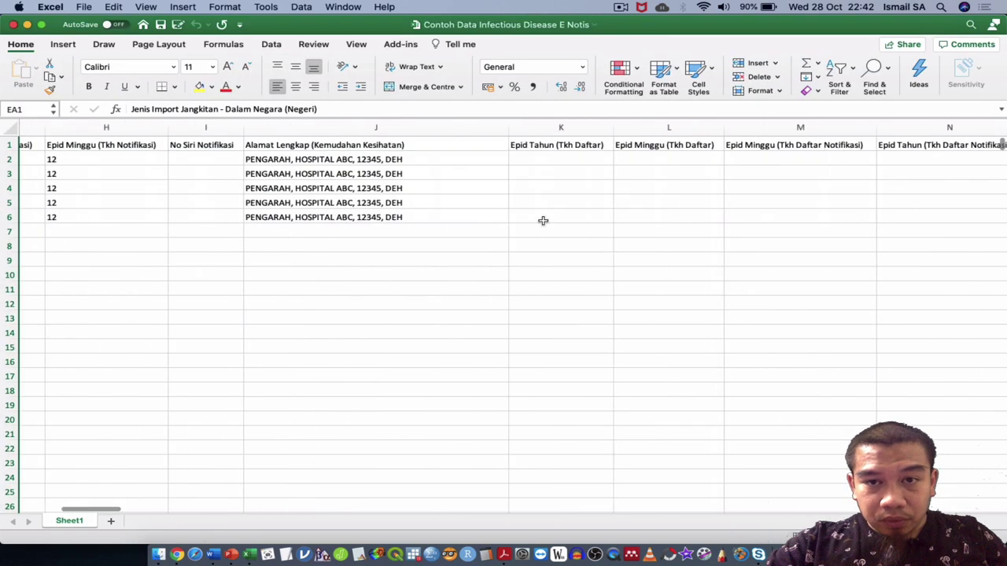
{"action": "left_click", "coordinate": [159, 25]}
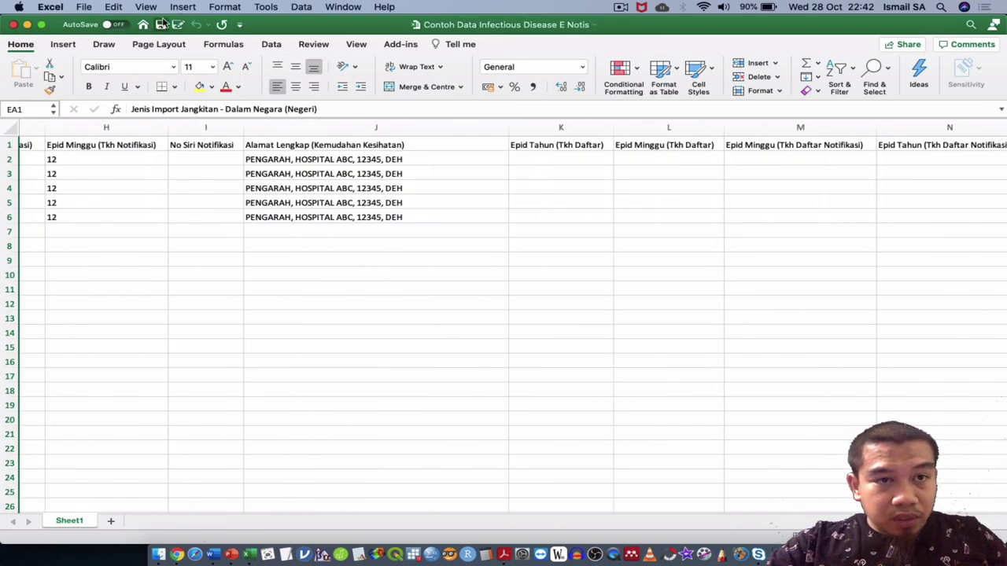
{"action": "left_click", "coordinate": [12, 24]}
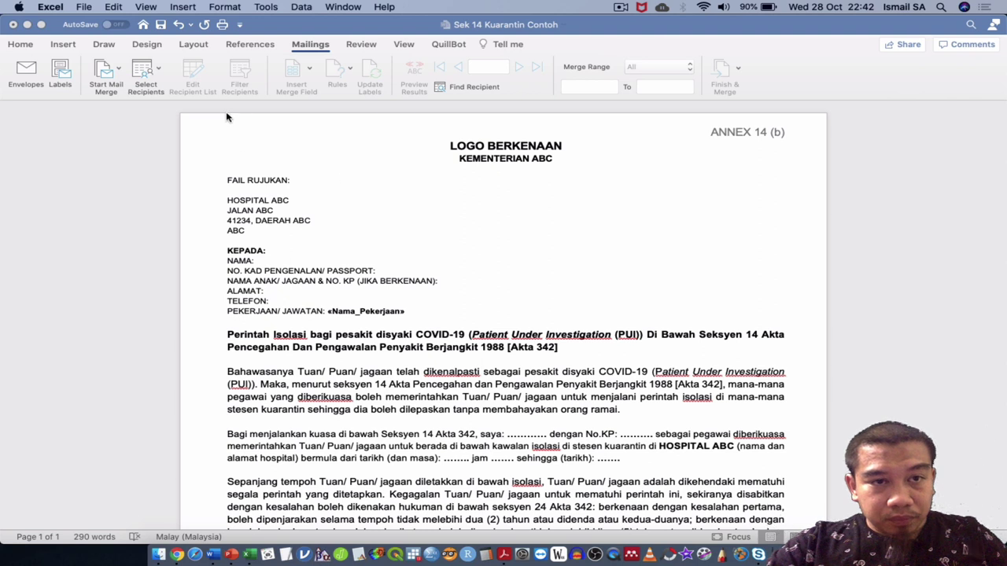
{"action": "left_click", "coordinate": [144, 73]}
Check the Select Recipients and mail merge document type menus
{"action": "left_click", "coordinate": [145, 73]}
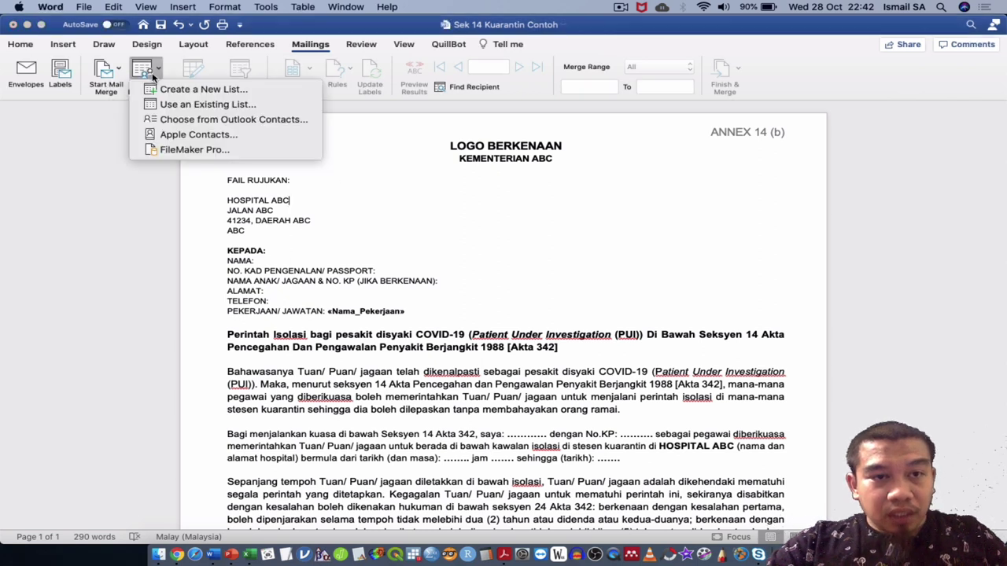
{"action": "left_click", "coordinate": [106, 72]}
{"action": "left_click", "coordinate": [107, 72]}
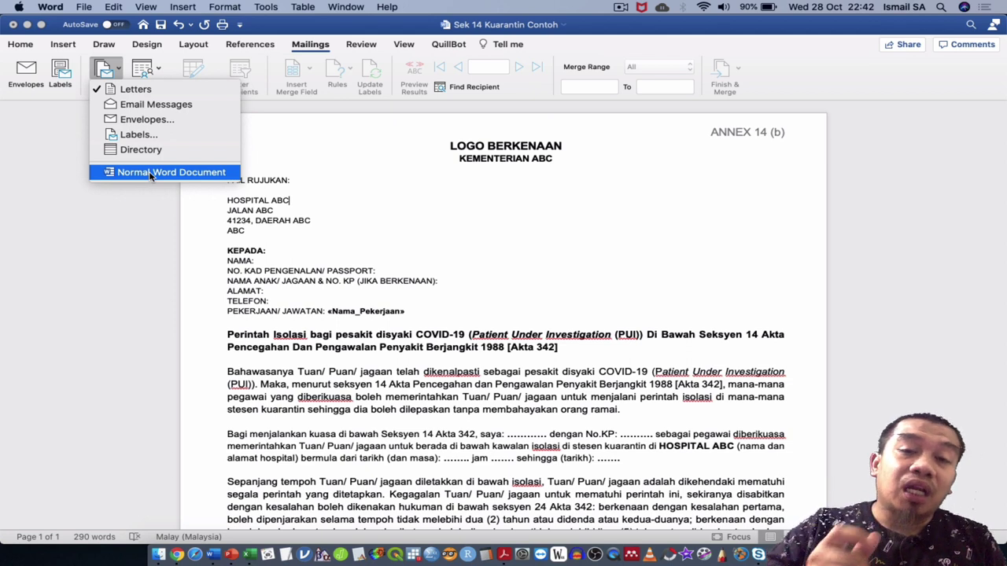
{"action": "left_click", "coordinate": [154, 69]}
Attach Sheet1 of the Desktop Excel workbook as the letter's recipient list
{"action": "left_click", "coordinate": [155, 69]}
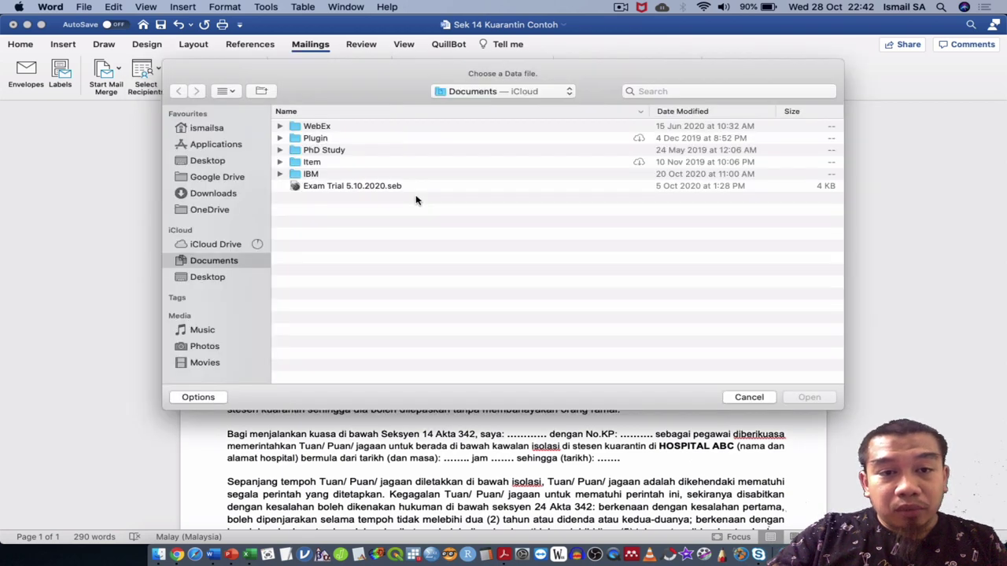
{"action": "left_click", "coordinate": [242, 162]}
{"action": "scroll", "coordinate": [360, 291], "scroll_direction": "down", "scroll_amount": 5}
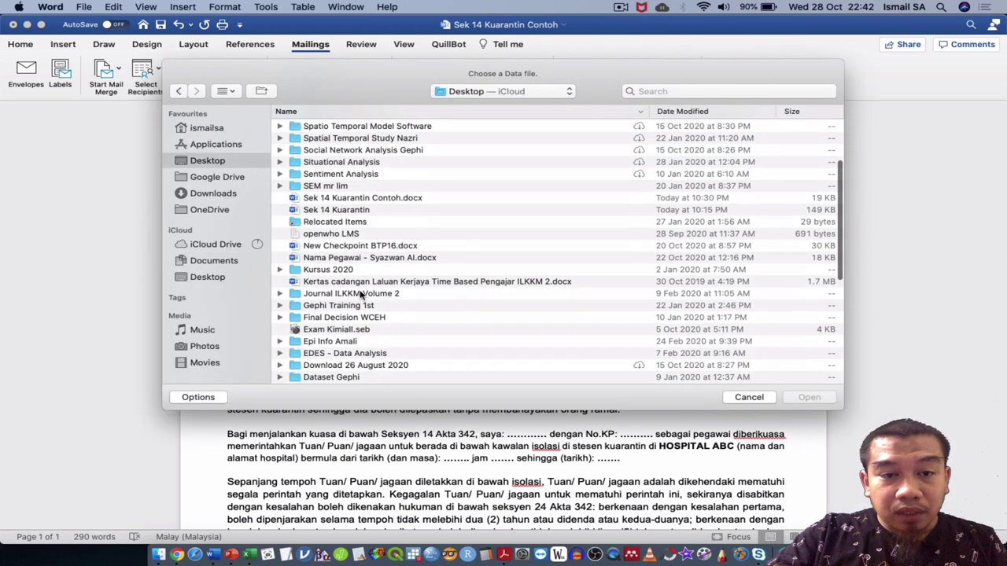
{"action": "scroll", "coordinate": [360, 294], "scroll_direction": "down", "scroll_amount": 1}
{"action": "scroll", "coordinate": [360, 293], "scroll_direction": "down", "scroll_amount": 5}
{"action": "double_click", "coordinate": [364, 309]}
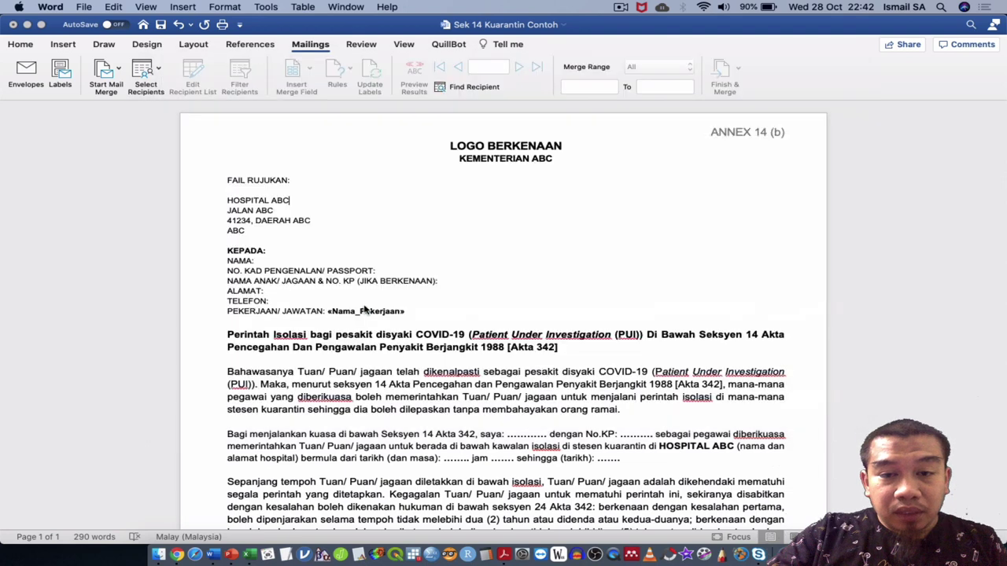
{"action": "left_click", "coordinate": [606, 216]}
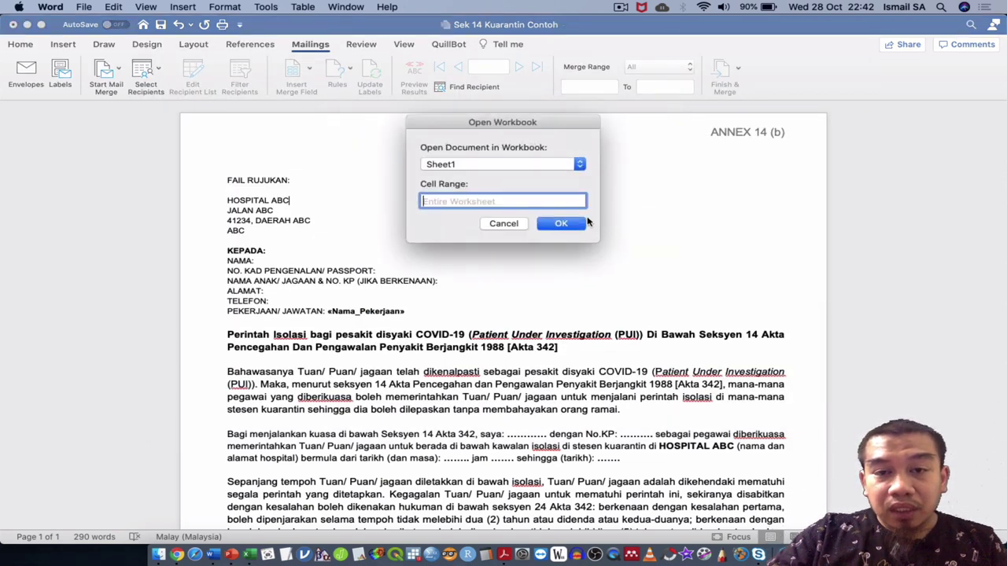
{"action": "left_click", "coordinate": [565, 227]}
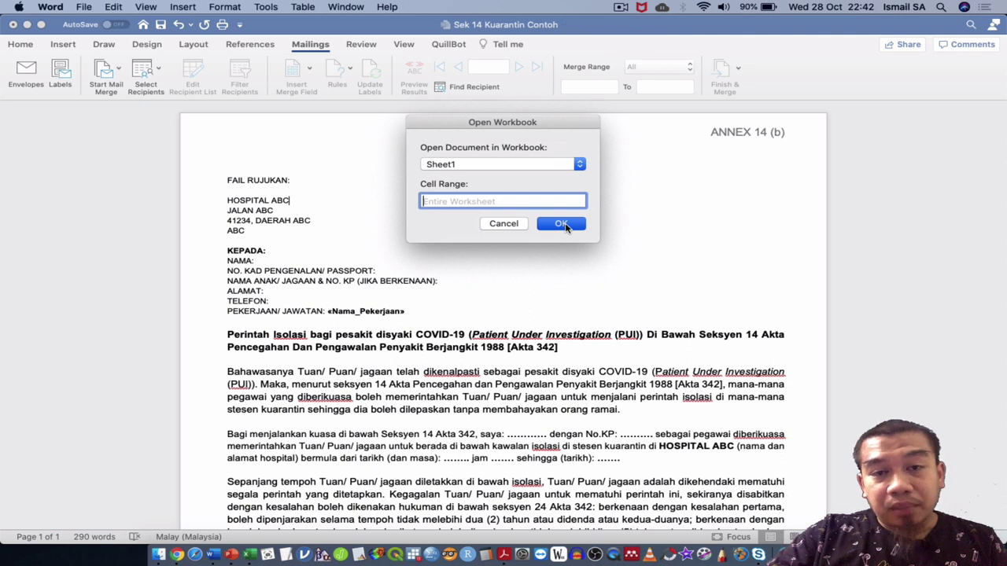
{"action": "left_click", "coordinate": [561, 224]}
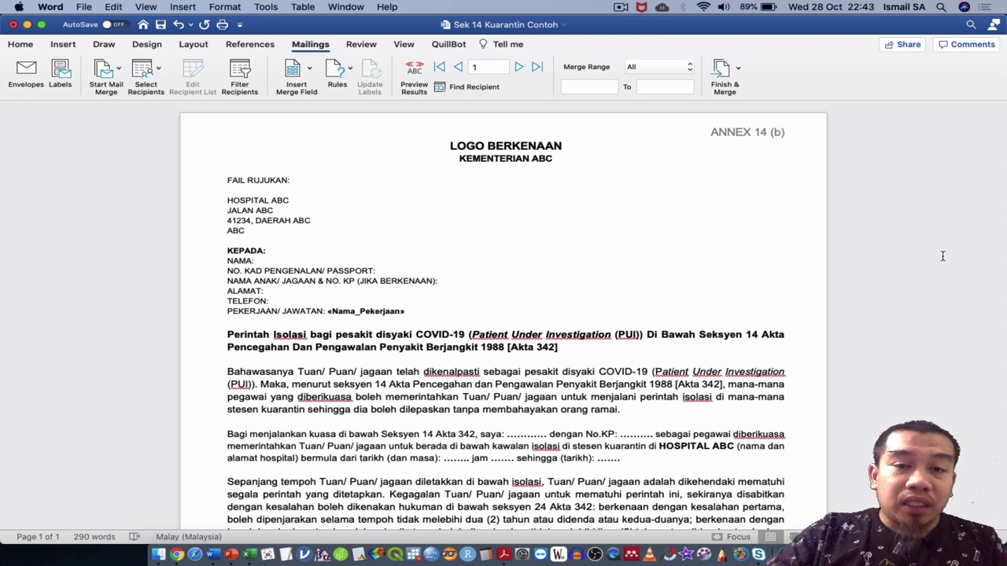
Insert the «final» merge field after FAIL RUJUKAN: and make it bold
{"action": "left_click", "coordinate": [309, 83]}
{"action": "scroll", "coordinate": [411, 294], "scroll_direction": "down", "scroll_amount": 10}
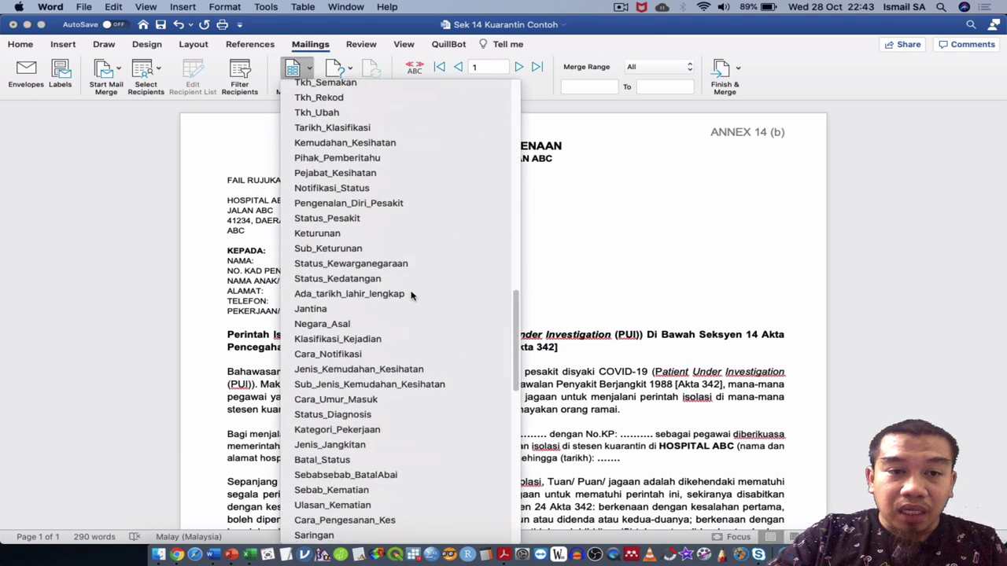
{"action": "scroll", "coordinate": [410, 295], "scroll_direction": "down", "scroll_amount": 5}
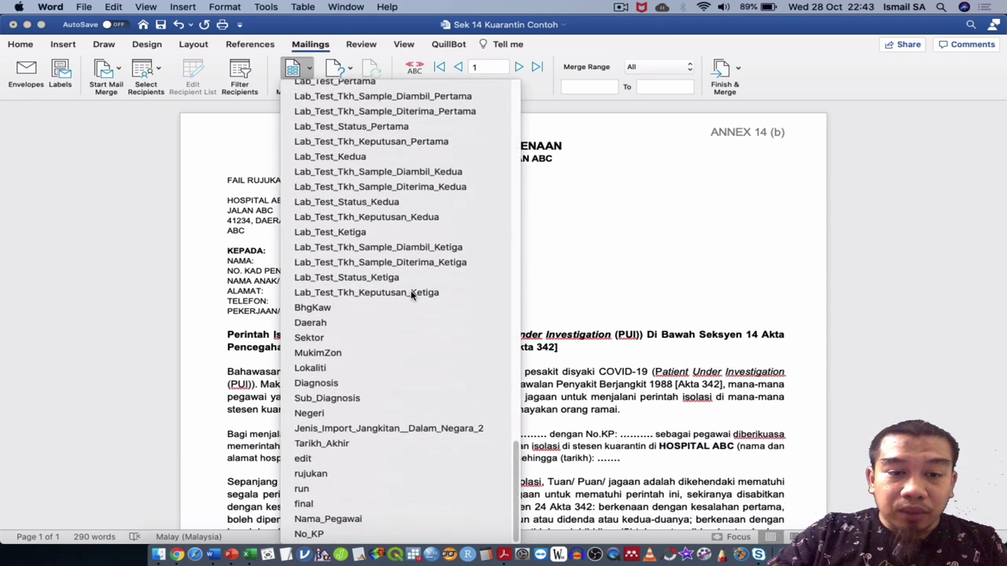
{"action": "left_click", "coordinate": [399, 504]}
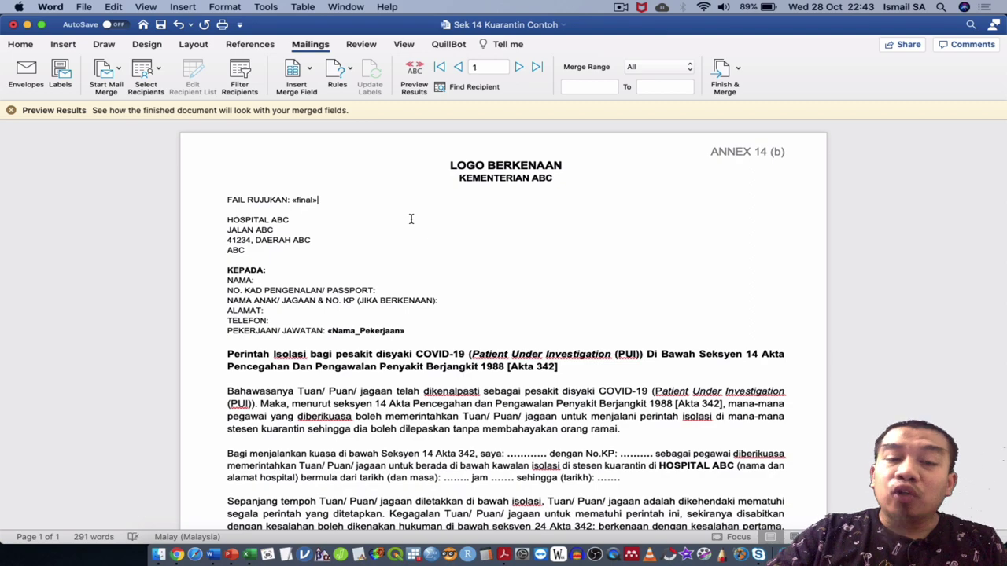
{"action": "scroll", "coordinate": [388, 202], "scroll_direction": "up", "scroll_amount": 5}
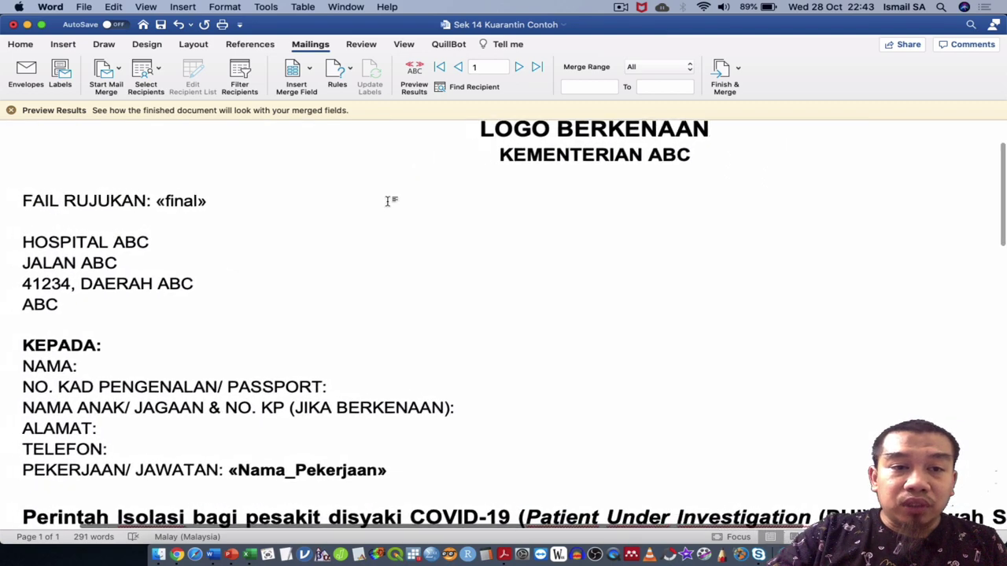
{"action": "scroll", "coordinate": [388, 202], "scroll_direction": "up", "scroll_amount": 1}
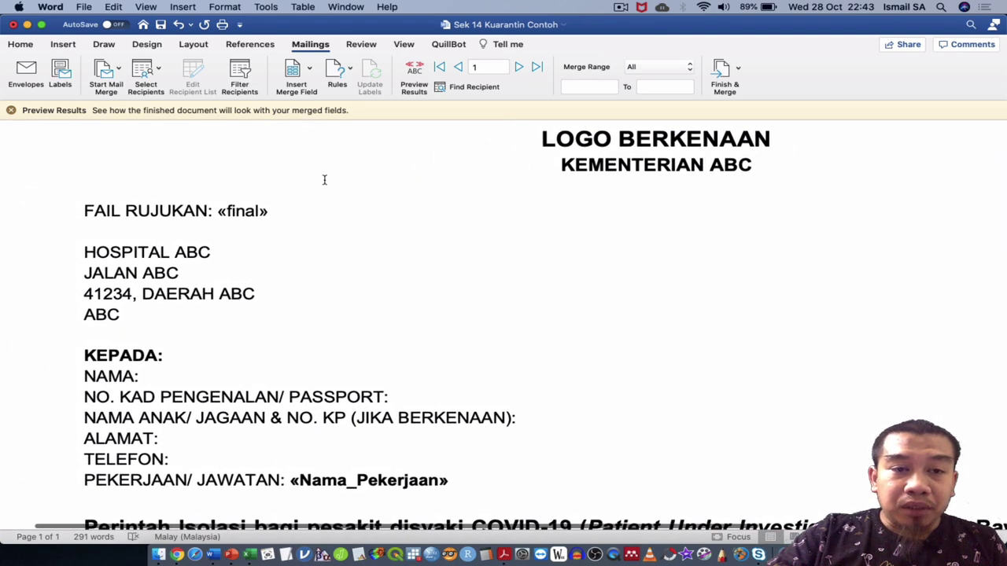
{"action": "scroll", "coordinate": [324, 181], "scroll_direction": "up", "scroll_amount": 2}
{"action": "scroll", "coordinate": [324, 180], "scroll_direction": "up", "scroll_amount": 2}
{"action": "scroll", "coordinate": [339, 222], "scroll_direction": "up", "scroll_amount": 1}
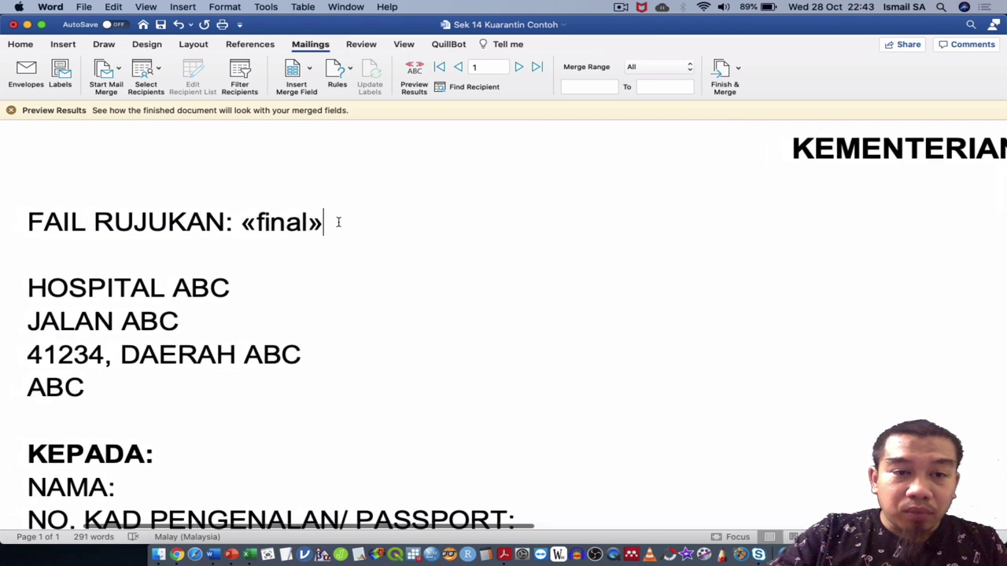
{"action": "left_click_drag", "start_coordinate": [338, 222], "coordinate": [241, 216]}
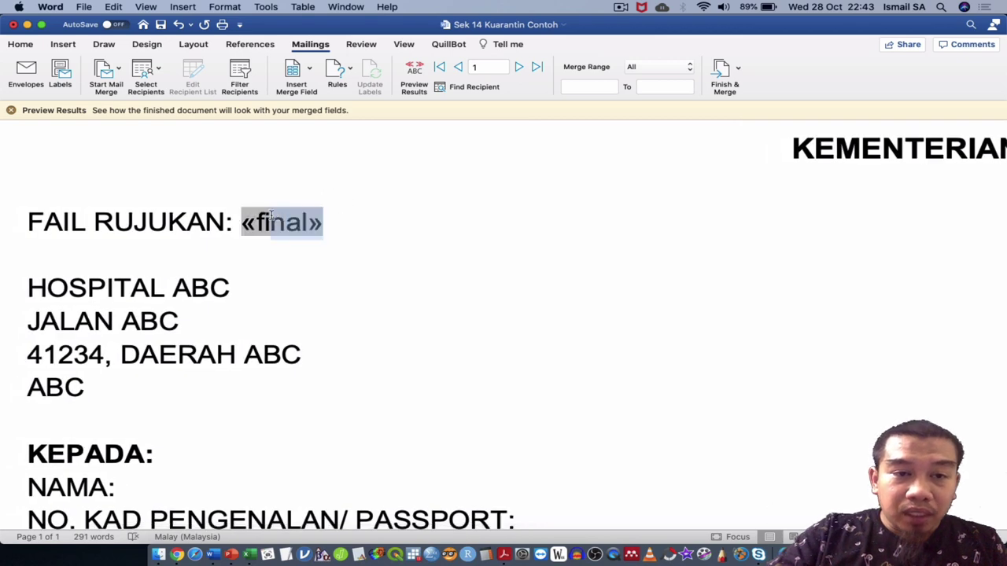
{"action": "left_click", "coordinate": [18, 45]}
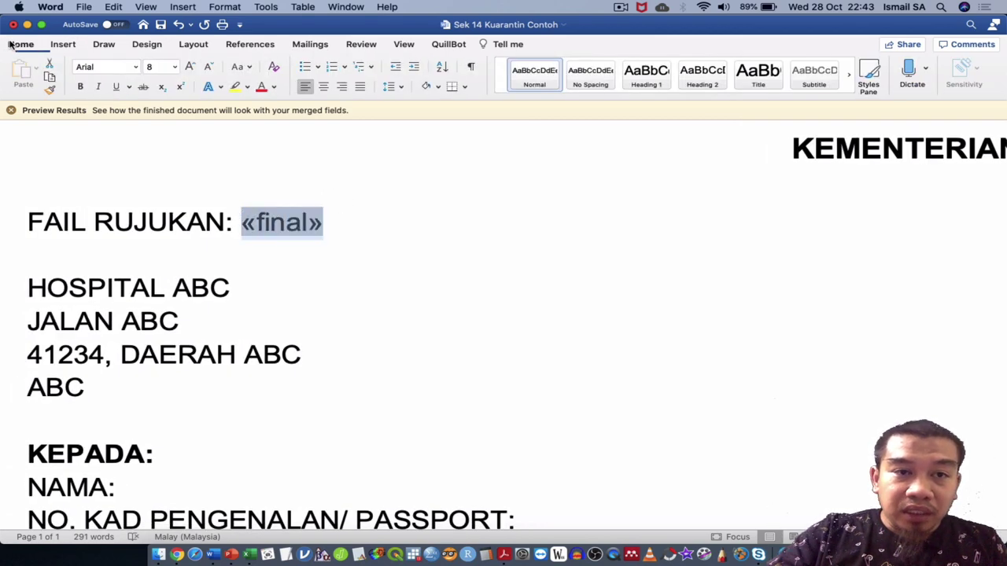
{"action": "left_click", "coordinate": [81, 86]}
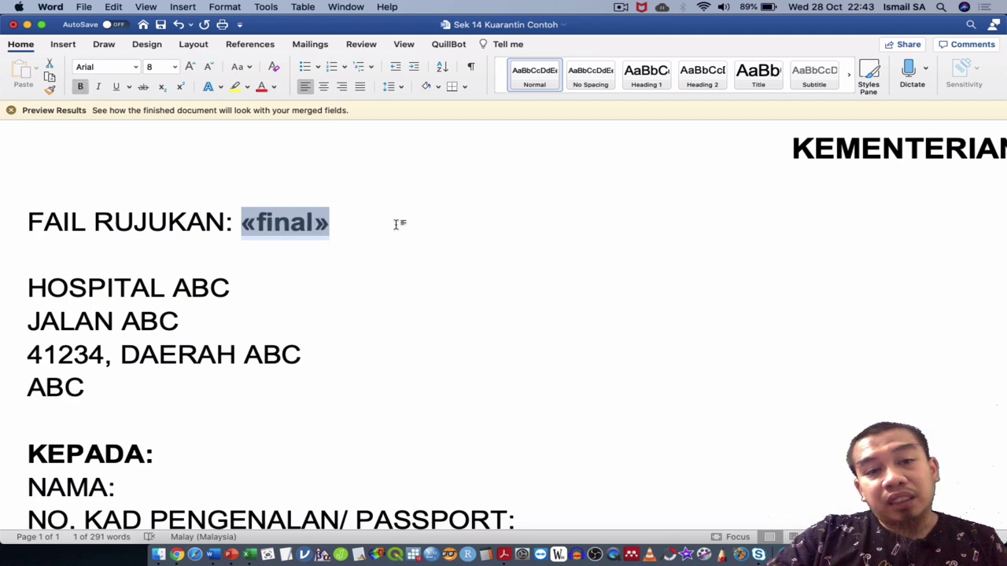
Place the cursor after NAMA: and bring up the merge field list
{"action": "scroll", "coordinate": [398, 224], "scroll_direction": "down", "scroll_amount": 3}
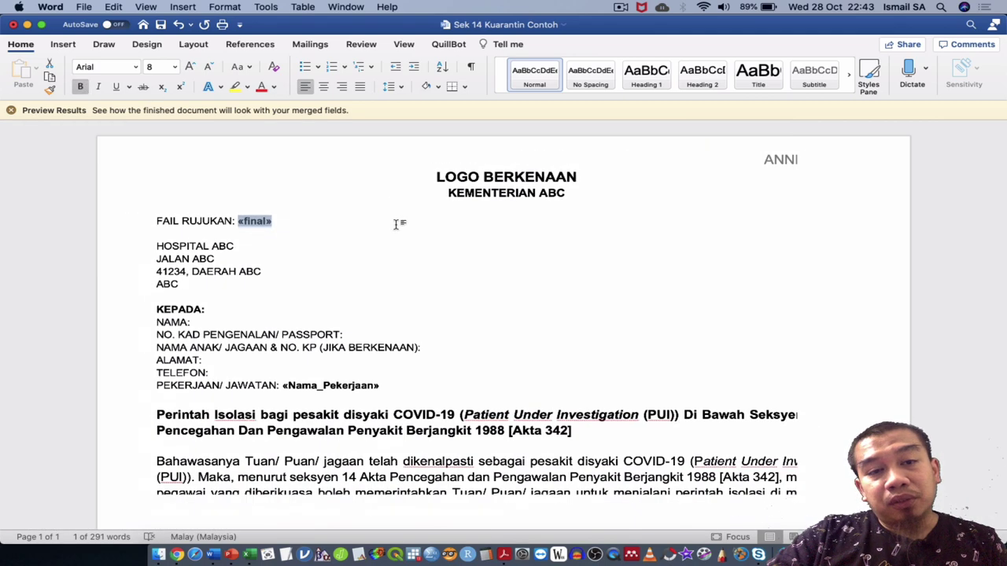
{"action": "left_click", "coordinate": [252, 317]}
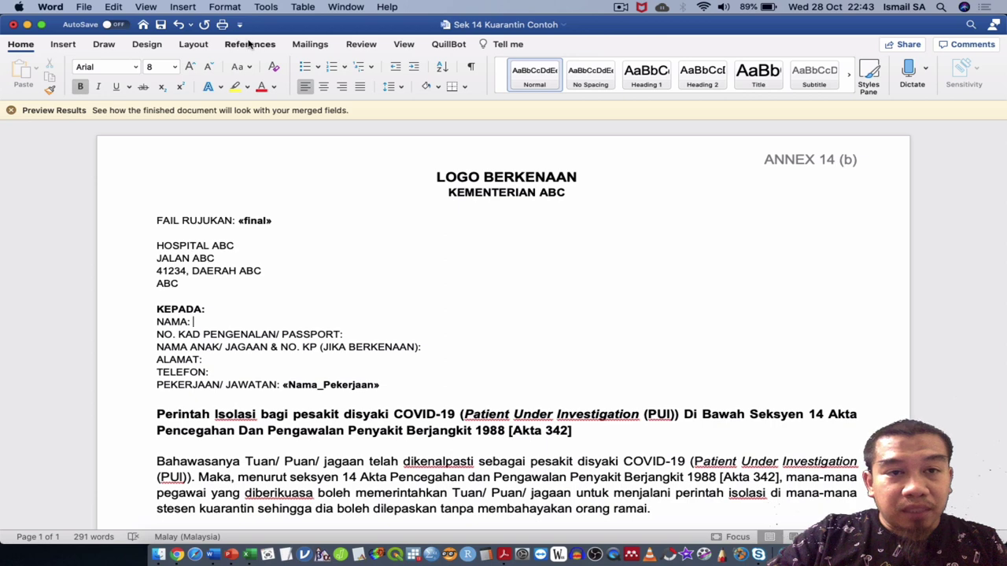
{"action": "left_click", "coordinate": [319, 46]}
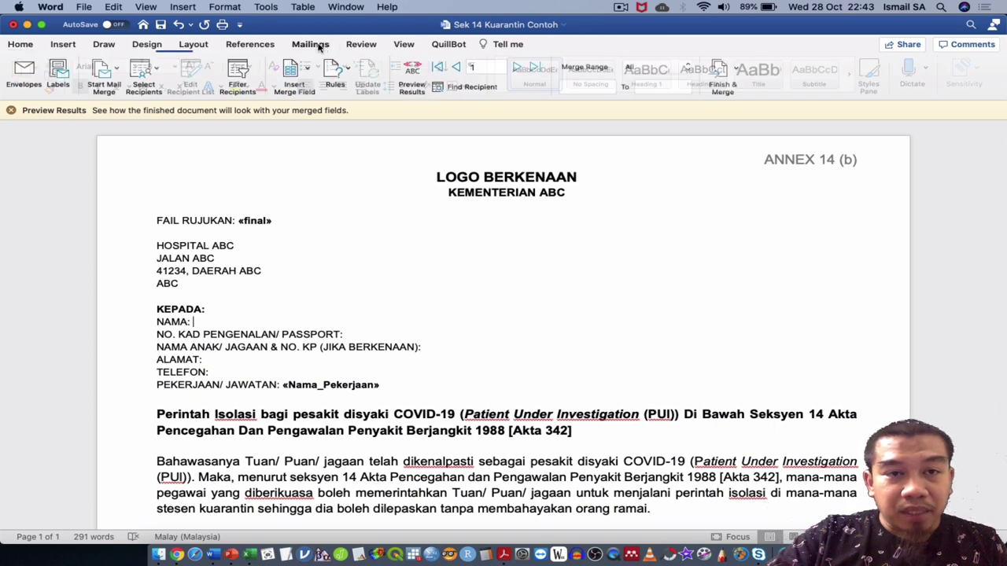
{"action": "left_click", "coordinate": [292, 72]}
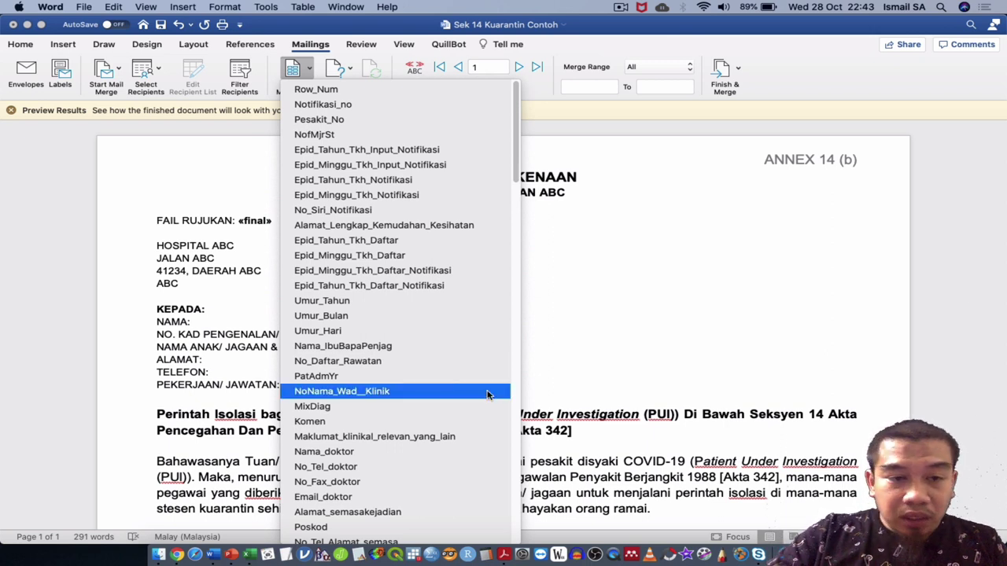
Insert the «Nama_Pesakit» merge field after NAMA:
{"action": "scroll", "coordinate": [432, 406], "scroll_direction": "down", "scroll_amount": 5}
{"action": "scroll", "coordinate": [432, 407], "scroll_direction": "down", "scroll_amount": 5}
{"action": "scroll", "coordinate": [432, 408], "scroll_direction": "down", "scroll_amount": 3}
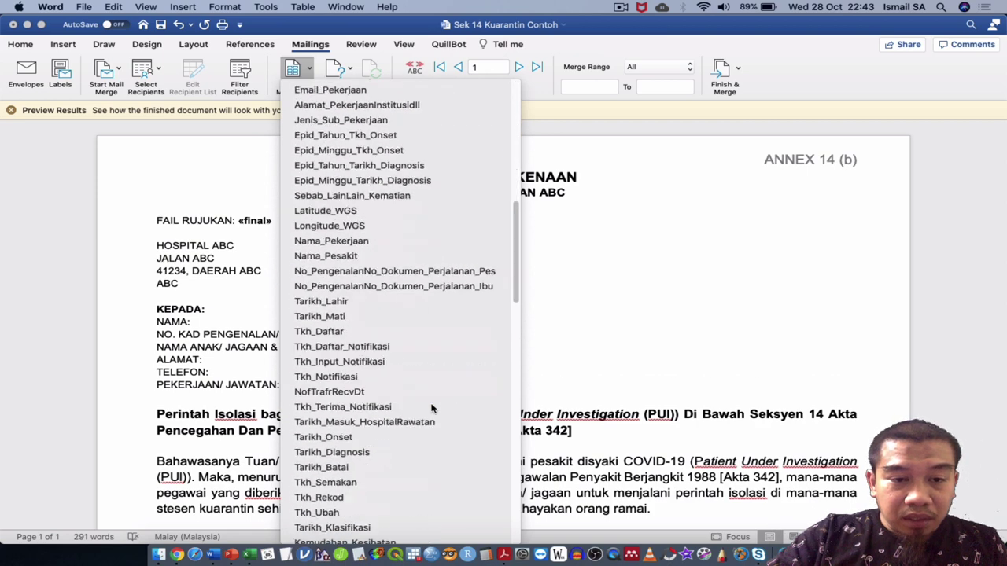
{"action": "scroll", "coordinate": [432, 408], "scroll_direction": "down", "scroll_amount": 4}
{"action": "scroll", "coordinate": [432, 408], "scroll_direction": "up", "scroll_amount": 1}
{"action": "scroll", "coordinate": [431, 408], "scroll_direction": "up", "scroll_amount": 2}
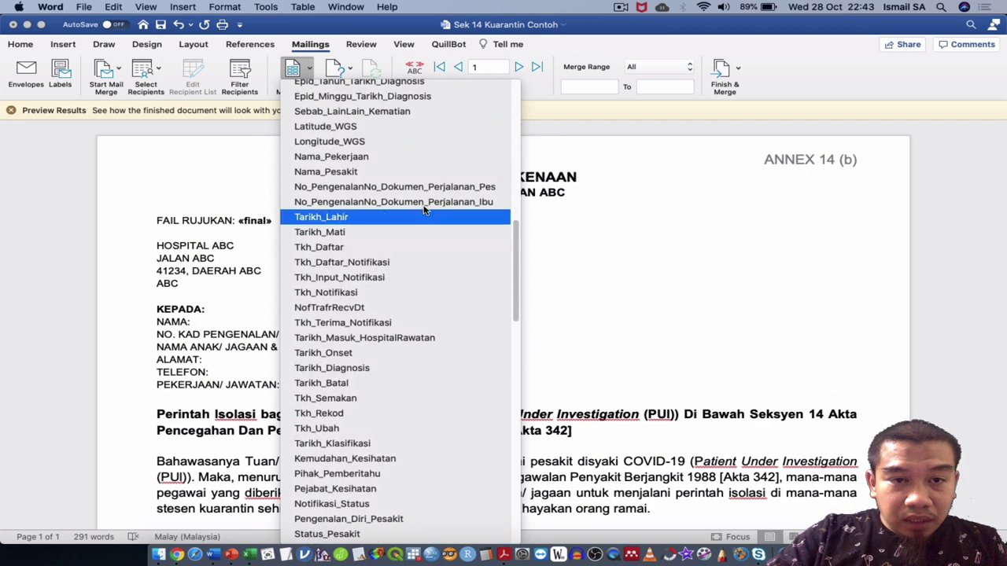
{"action": "left_click", "coordinate": [428, 170]}
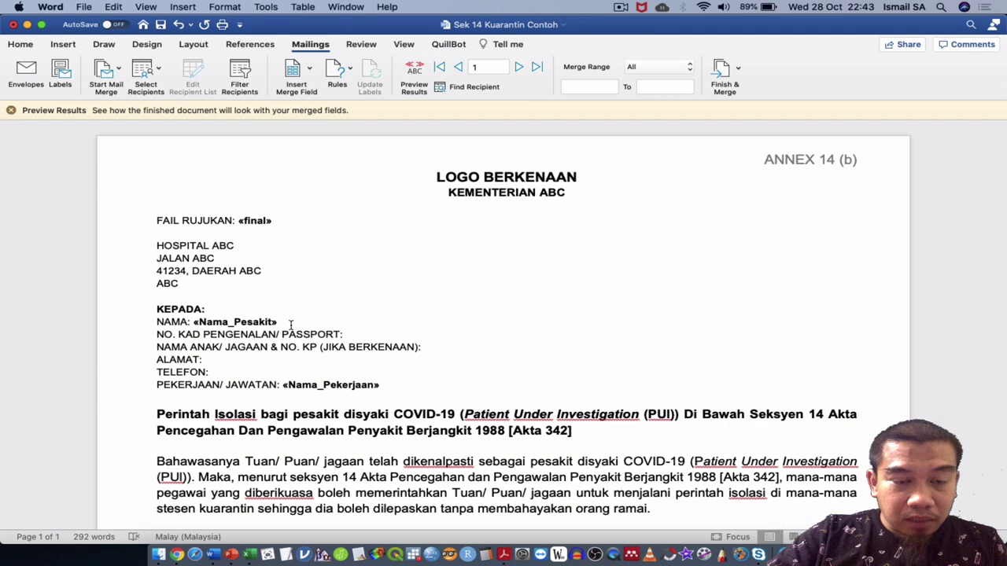
Bold the «Nama_Pesakit» field and put the cursor after PASSPORT:
{"action": "left_click_drag", "start_coordinate": [288, 322], "coordinate": [194, 323]}
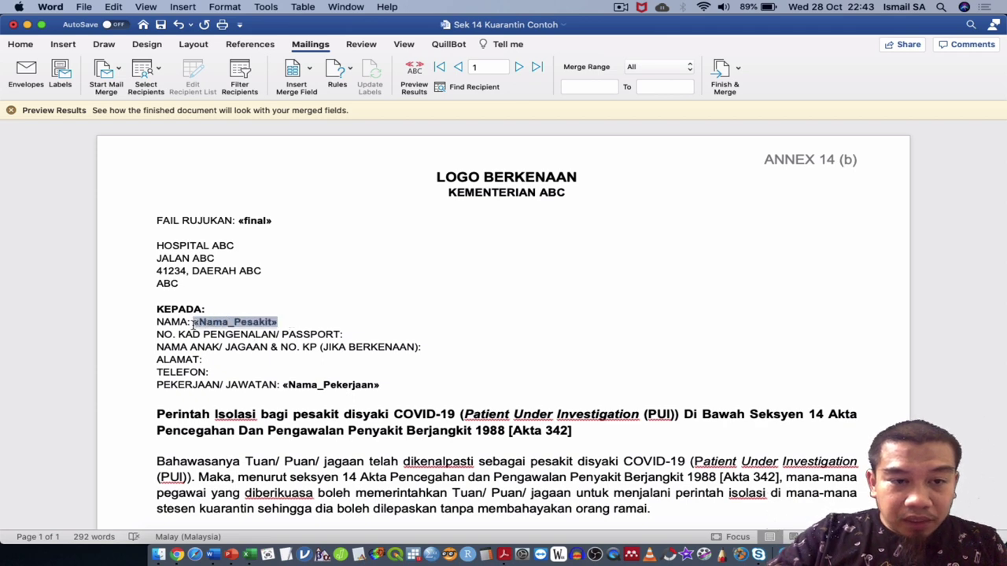
{"action": "left_click", "coordinate": [19, 46]}
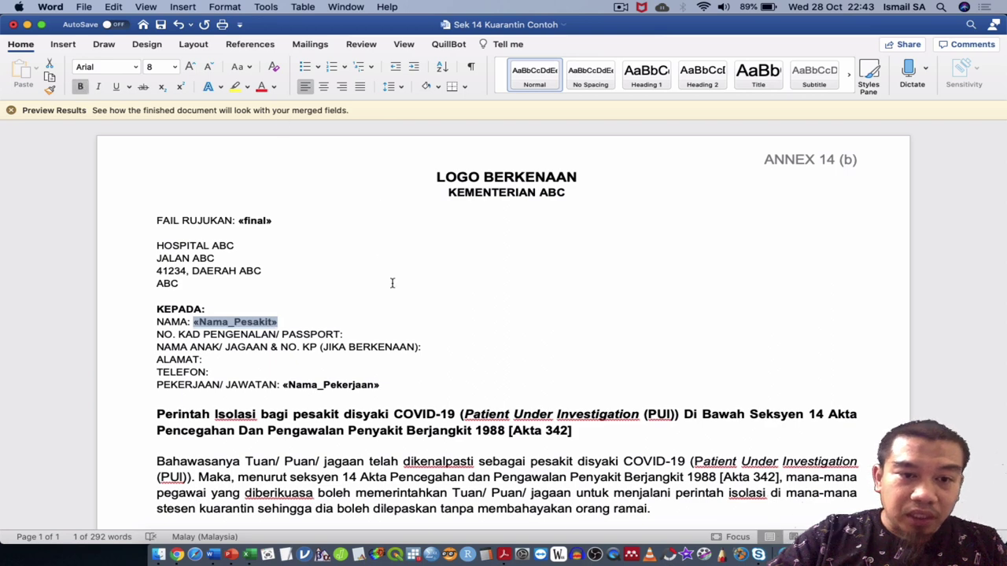
{"action": "left_click", "coordinate": [372, 337]}
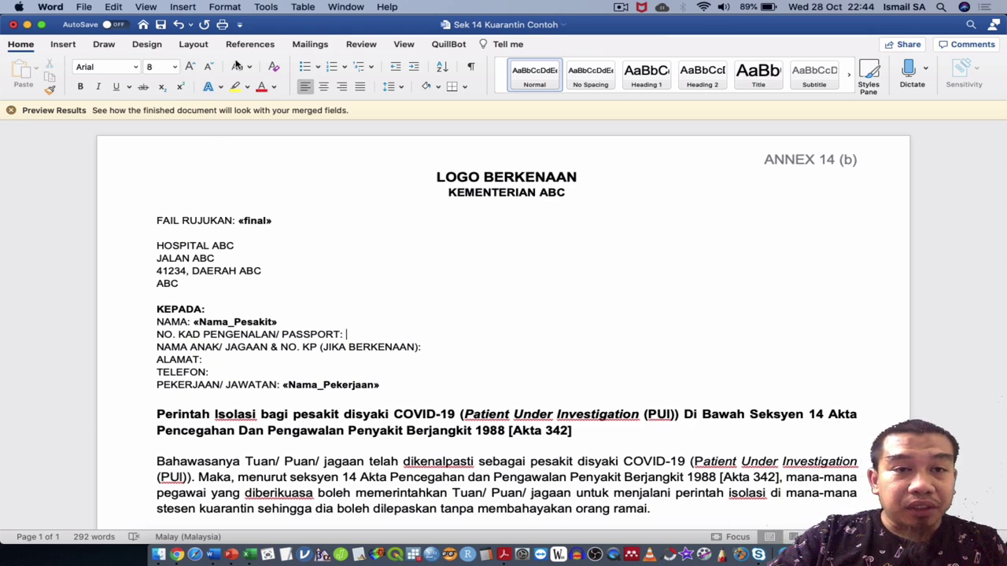
{"action": "left_click", "coordinate": [328, 47]}
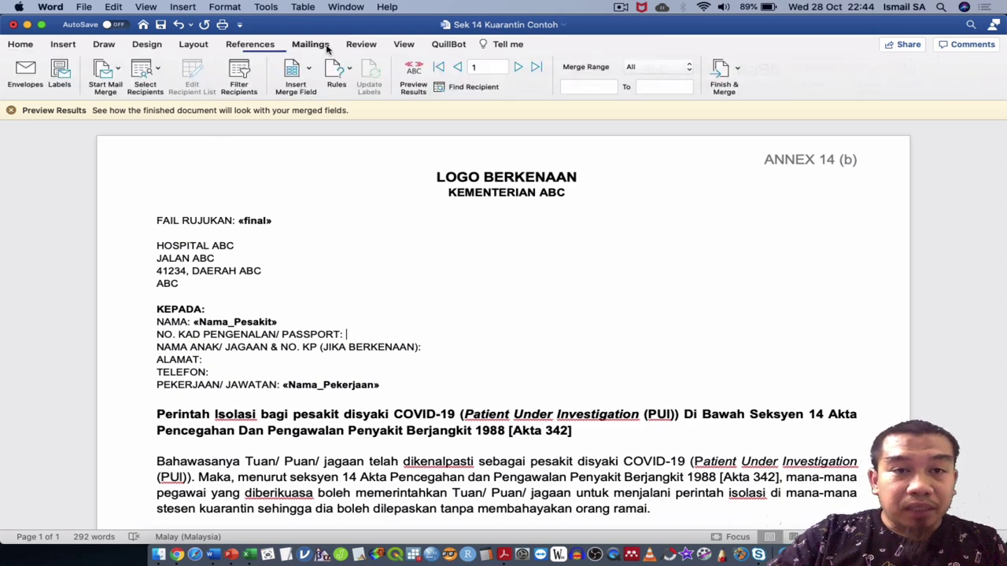
Insert the ID document number field after PASSPORT: and «Alamat_semasakejadian» after ALAMAT:
{"action": "left_click", "coordinate": [297, 80]}
{"action": "scroll", "coordinate": [368, 384], "scroll_direction": "down", "scroll_amount": 5}
{"action": "scroll", "coordinate": [368, 383], "scroll_direction": "down", "scroll_amount": 5}
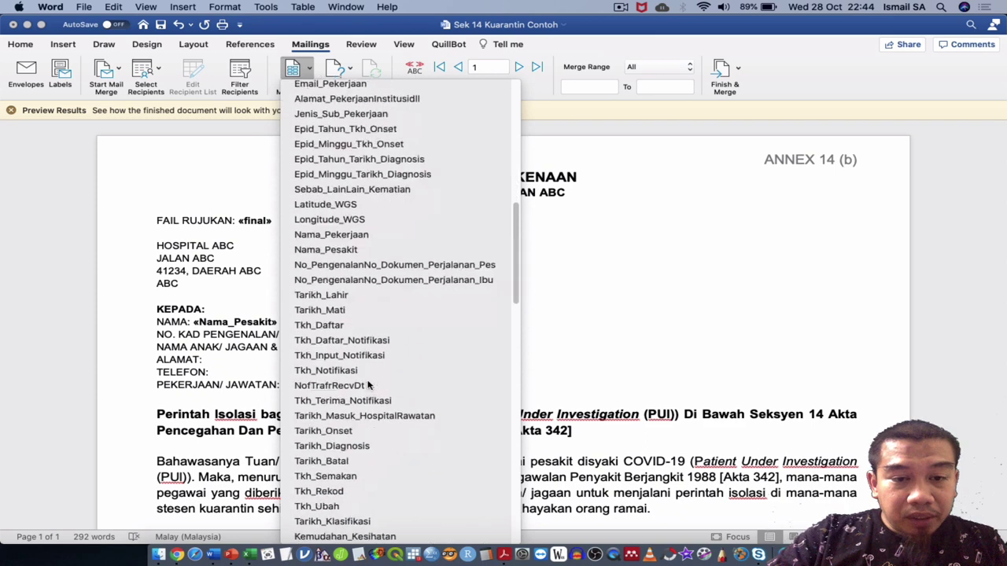
{"action": "scroll", "coordinate": [368, 384], "scroll_direction": "down", "scroll_amount": 2}
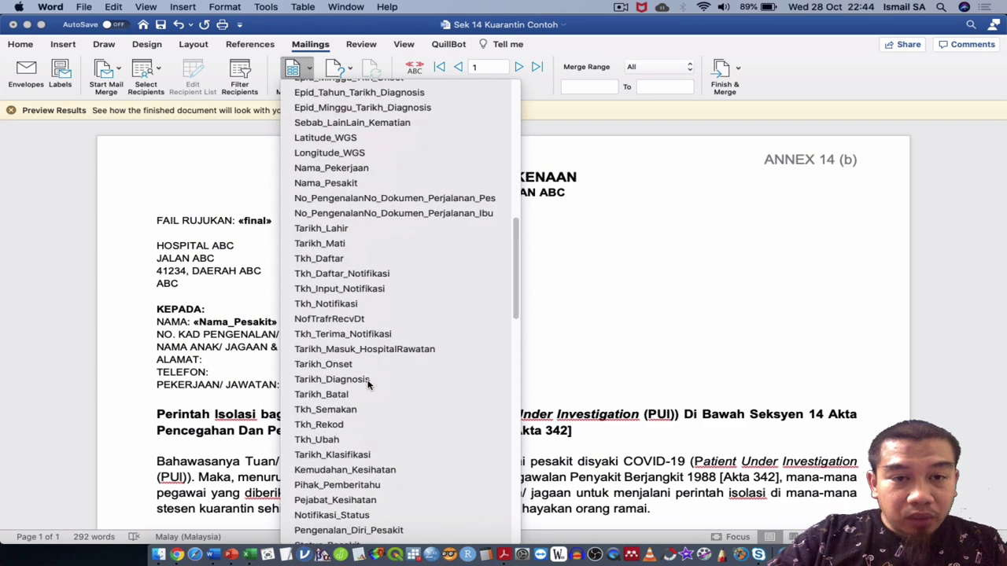
{"action": "left_click", "coordinate": [432, 198]}
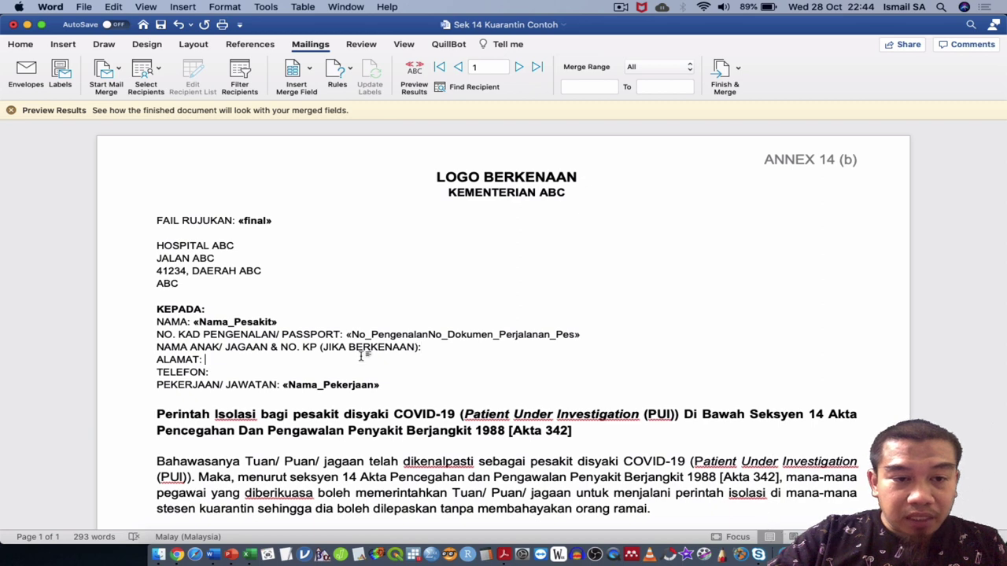
{"action": "left_click", "coordinate": [300, 70]}
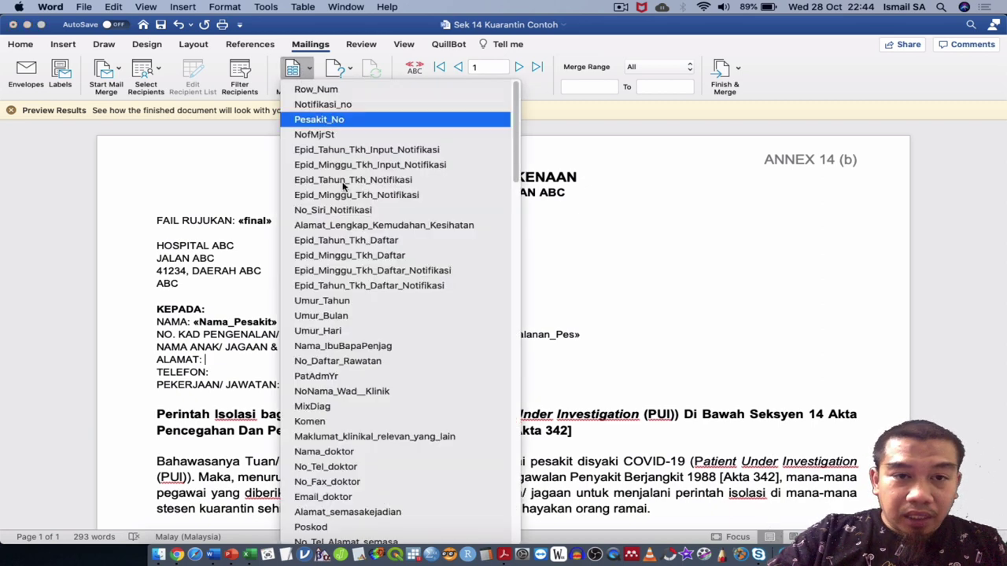
{"action": "scroll", "coordinate": [404, 450], "scroll_direction": "down", "scroll_amount": 1}
{"action": "scroll", "coordinate": [399, 449], "scroll_direction": "down", "scroll_amount": 5}
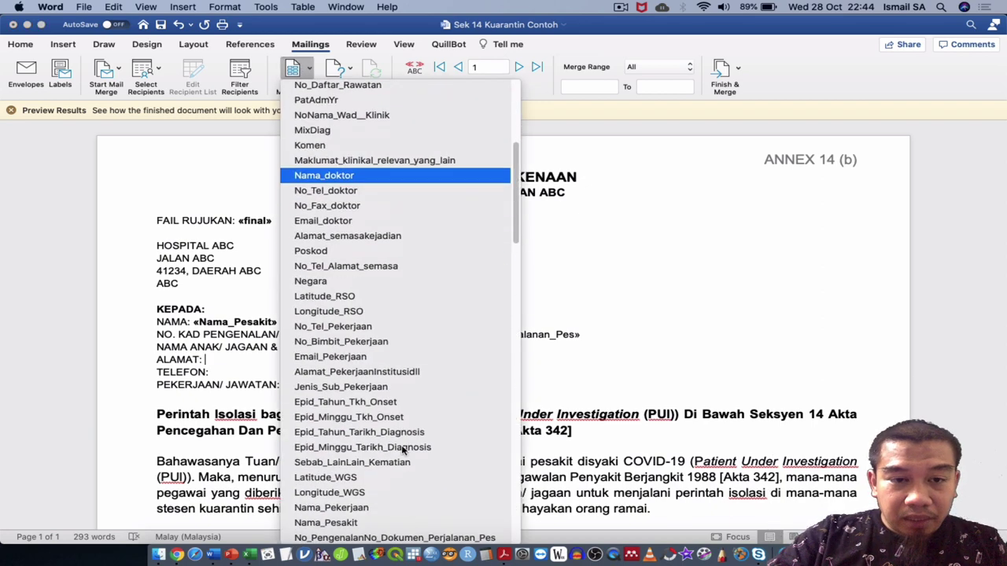
{"action": "left_click", "coordinate": [414, 238]}
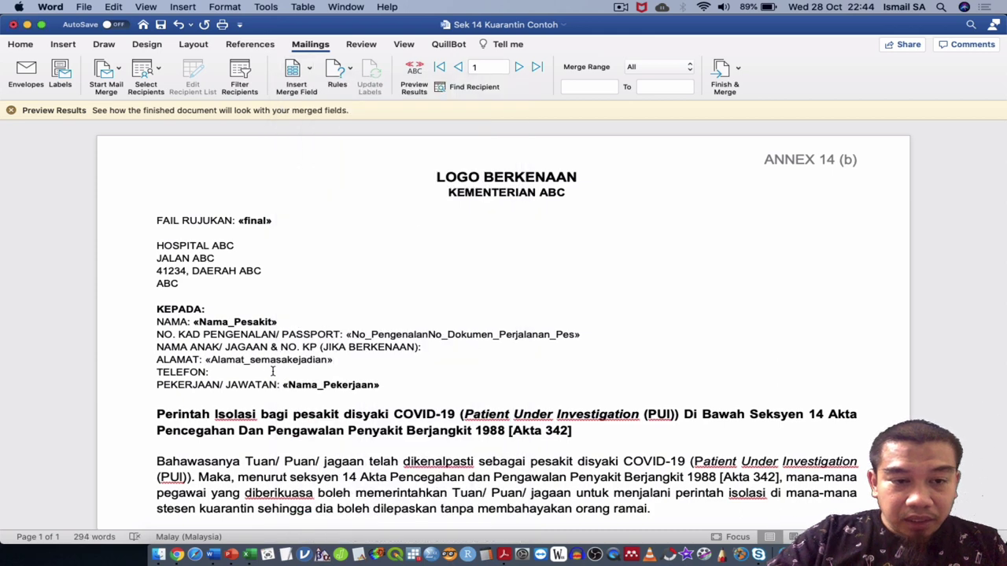
Insert «No_Tel_Alamat_semasa» after TELEFON: and select the PEKERJAAN/ JAWATAN field
{"action": "left_click", "coordinate": [292, 71]}
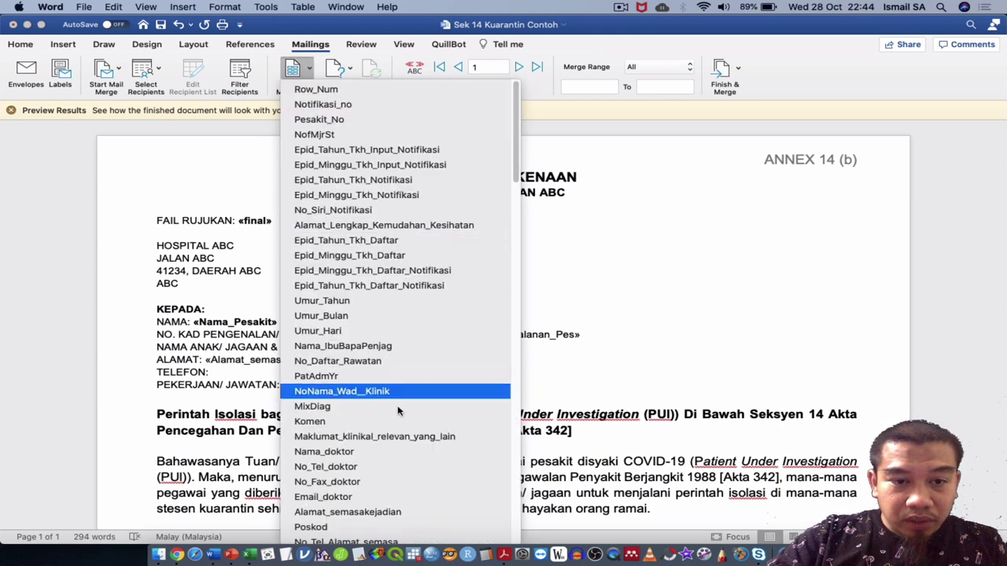
{"action": "scroll", "coordinate": [393, 393], "scroll_direction": "down", "scroll_amount": 5}
{"action": "scroll", "coordinate": [397, 397], "scroll_direction": "down", "scroll_amount": 1}
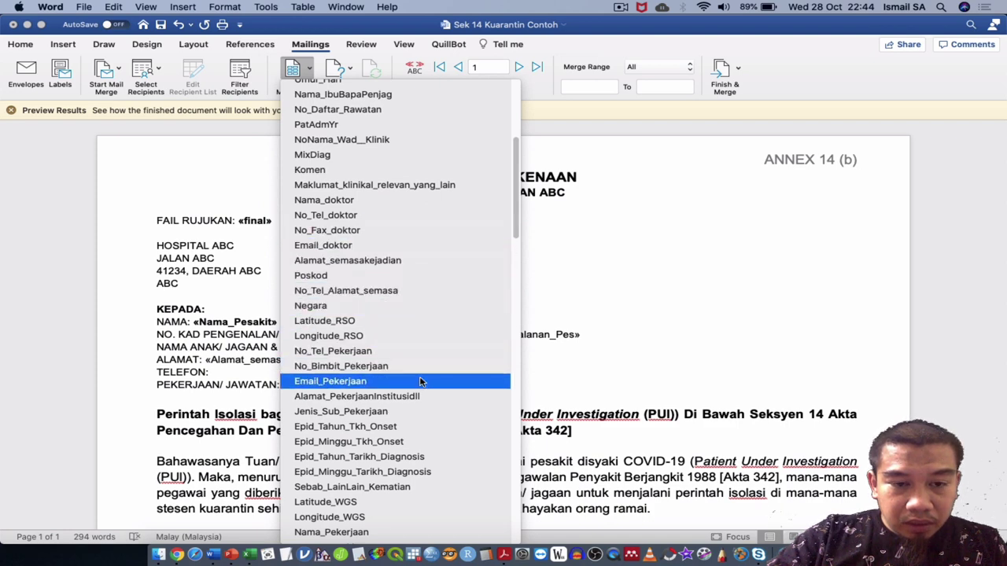
{"action": "scroll", "coordinate": [423, 381], "scroll_direction": "down", "scroll_amount": 3}
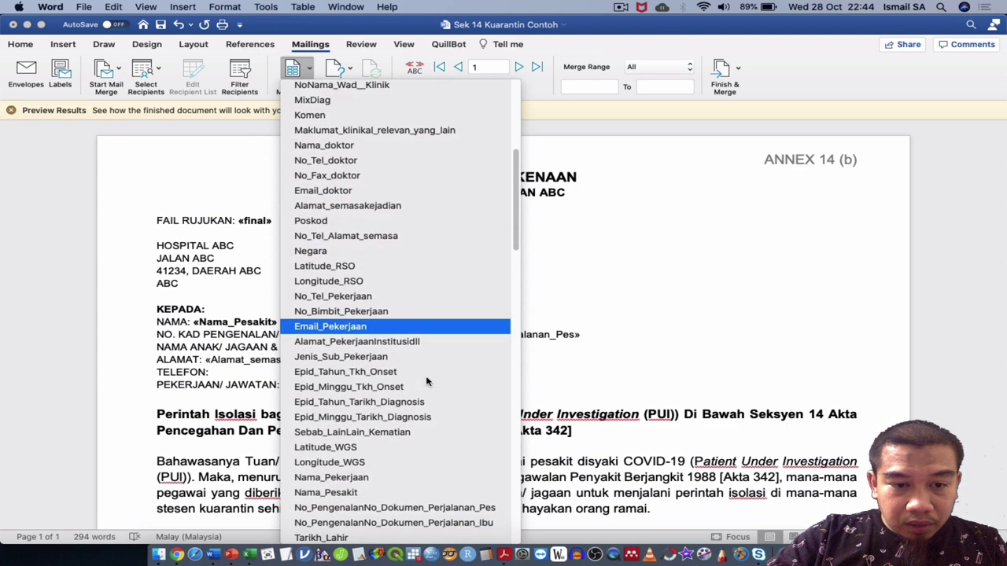
{"action": "scroll", "coordinate": [426, 382], "scroll_direction": "down", "scroll_amount": 1}
{"action": "scroll", "coordinate": [426, 381], "scroll_direction": "down", "scroll_amount": 2}
{"action": "scroll", "coordinate": [426, 382], "scroll_direction": "down", "scroll_amount": 2}
{"action": "scroll", "coordinate": [426, 381], "scroll_direction": "down", "scroll_amount": 1}
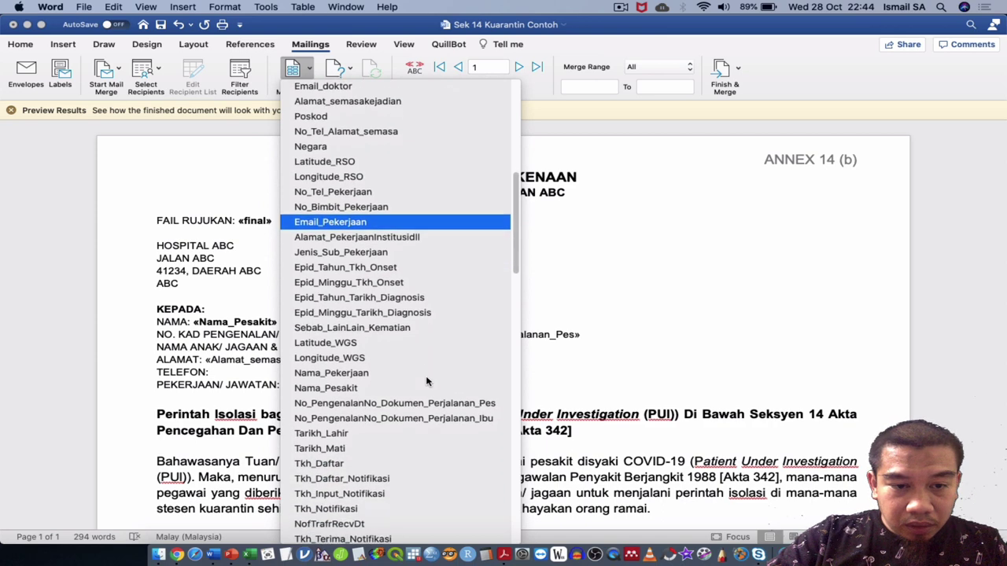
{"action": "scroll", "coordinate": [427, 381], "scroll_direction": "down", "scroll_amount": 3}
{"action": "scroll", "coordinate": [426, 381], "scroll_direction": "down", "scroll_amount": 3}
{"action": "scroll", "coordinate": [427, 382], "scroll_direction": "down", "scroll_amount": 1}
{"action": "scroll", "coordinate": [426, 381], "scroll_direction": "down", "scroll_amount": 2}
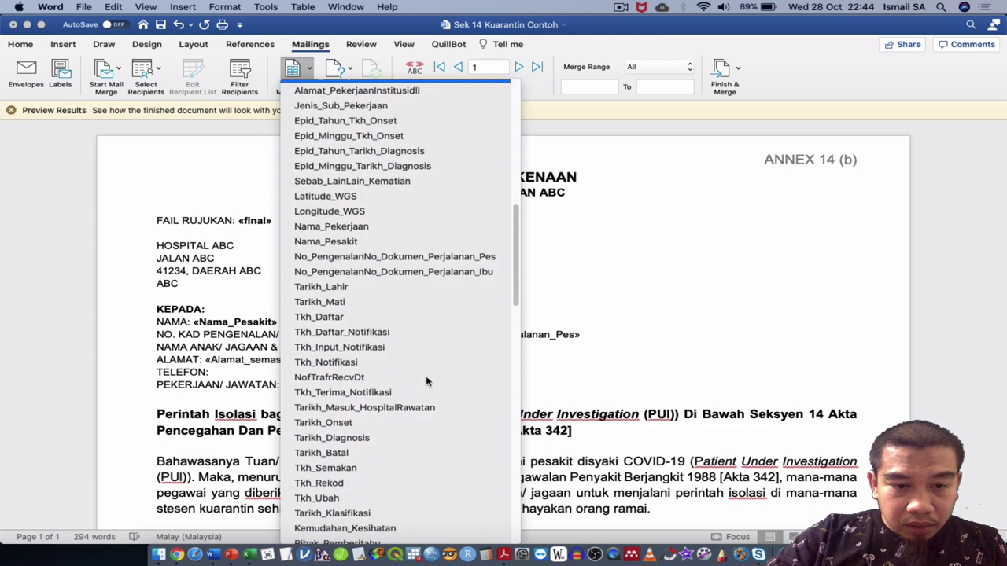
{"action": "scroll", "coordinate": [427, 382], "scroll_direction": "down", "scroll_amount": 4}
{"action": "scroll", "coordinate": [426, 382], "scroll_direction": "down", "scroll_amount": 4}
{"action": "scroll", "coordinate": [427, 381], "scroll_direction": "up", "scroll_amount": 4}
{"action": "scroll", "coordinate": [426, 382], "scroll_direction": "up", "scroll_amount": 8}
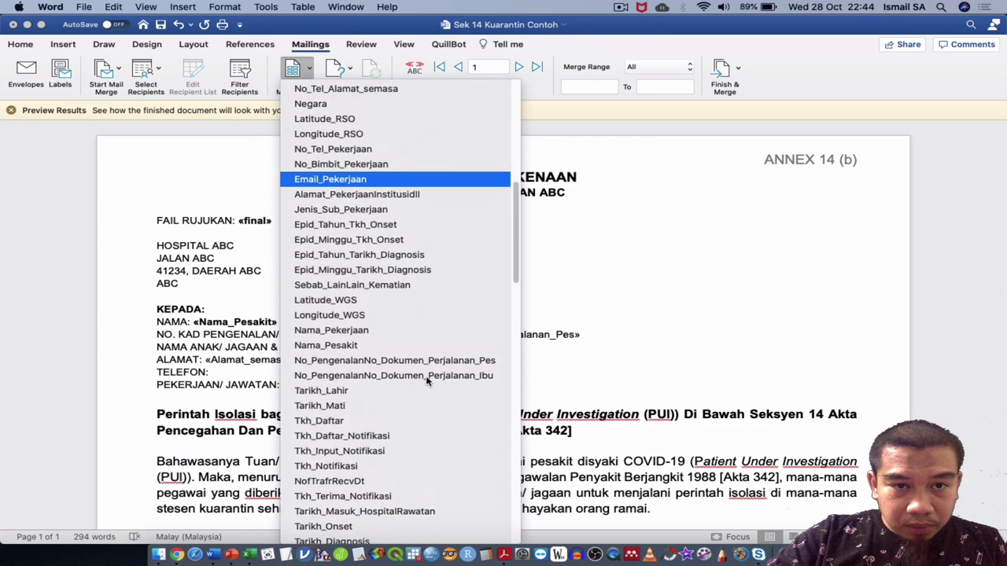
{"action": "scroll", "coordinate": [426, 382], "scroll_direction": "up", "scroll_amount": 2}
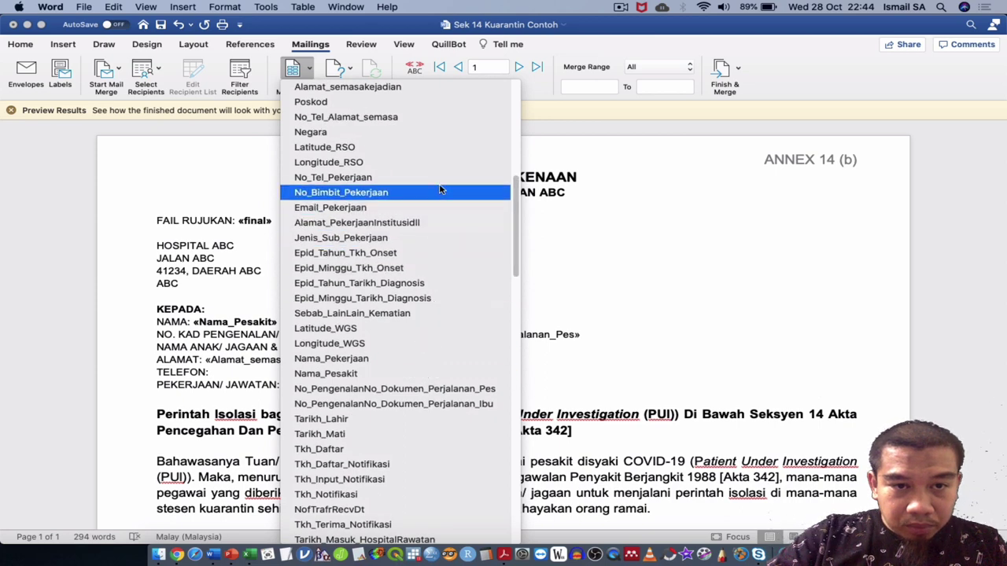
{"action": "left_click", "coordinate": [441, 117]}
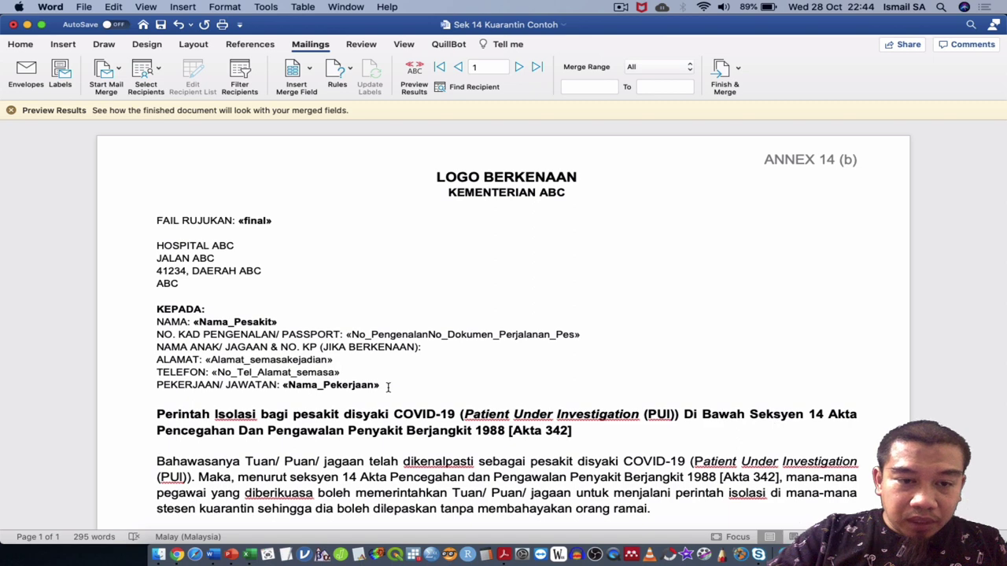
{"action": "left_click_drag", "start_coordinate": [388, 387], "coordinate": [282, 388]}
Delete the occupation field, then insert and remove a mistaken «Alamat_PekerjaanInstitusiDll» field
{"action": "key", "text": "BackSpace"}
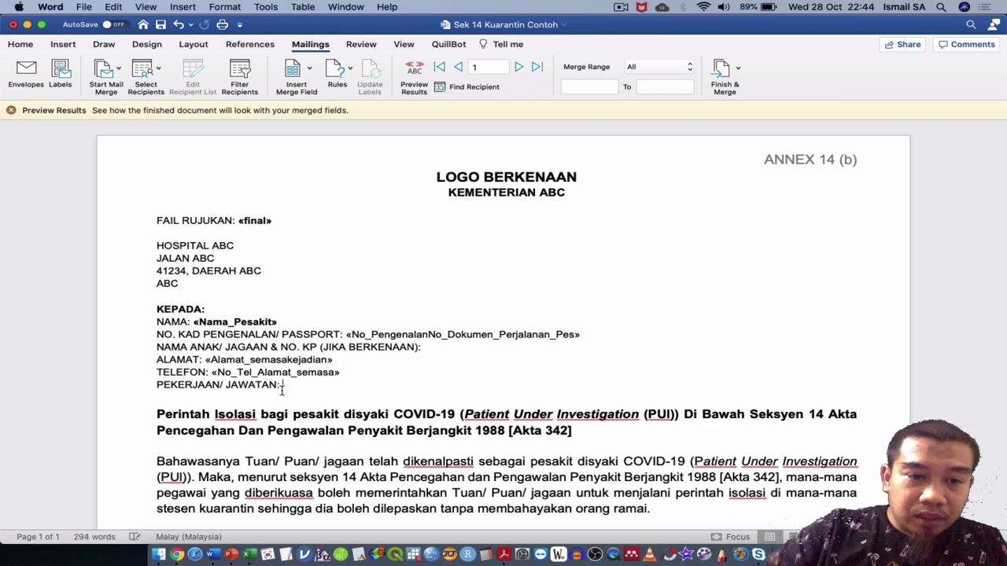
{"action": "left_click", "coordinate": [296, 69]}
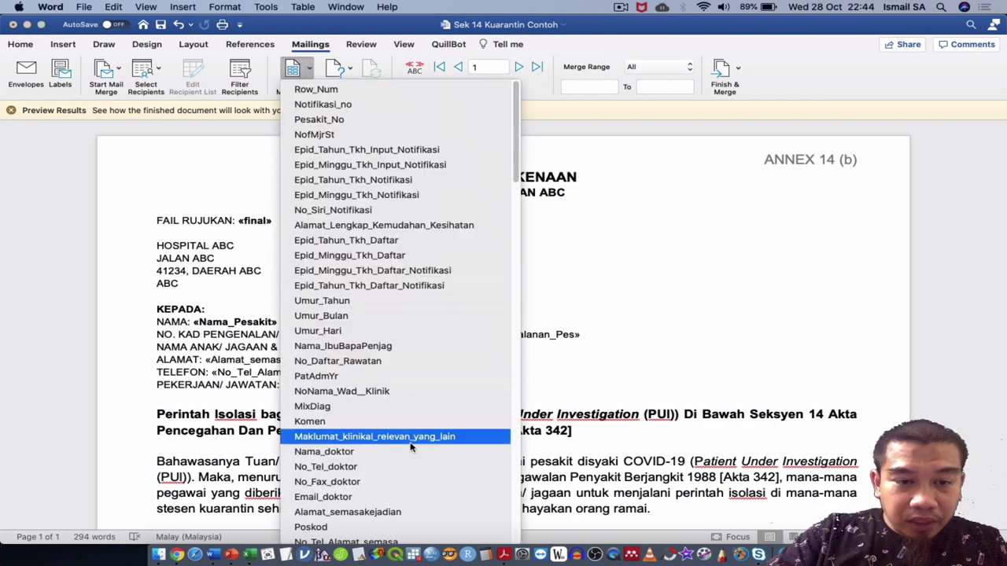
{"action": "scroll", "coordinate": [411, 447], "scroll_direction": "down", "scroll_amount": 10}
{"action": "scroll", "coordinate": [410, 446], "scroll_direction": "down", "scroll_amount": 2}
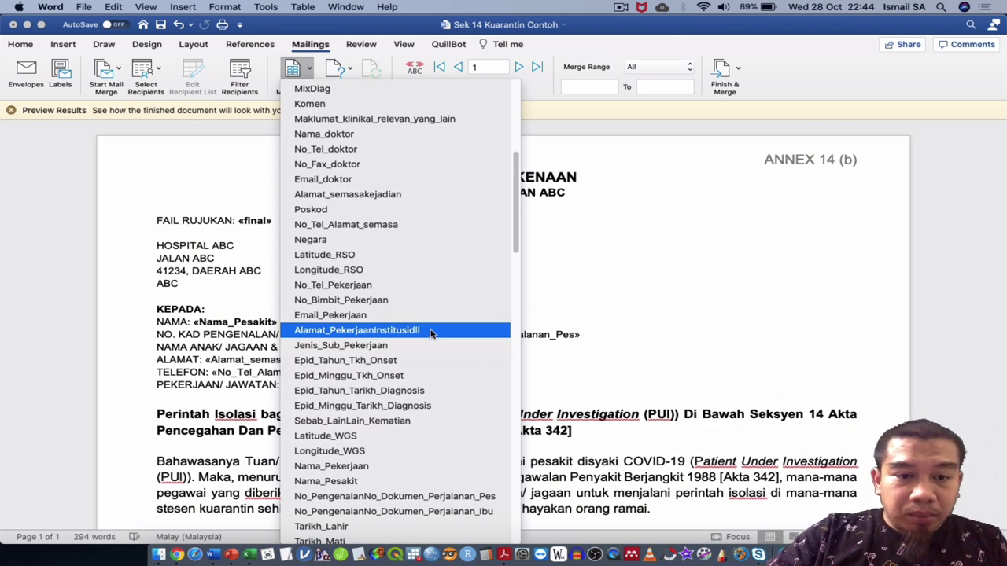
{"action": "left_click", "coordinate": [431, 331]}
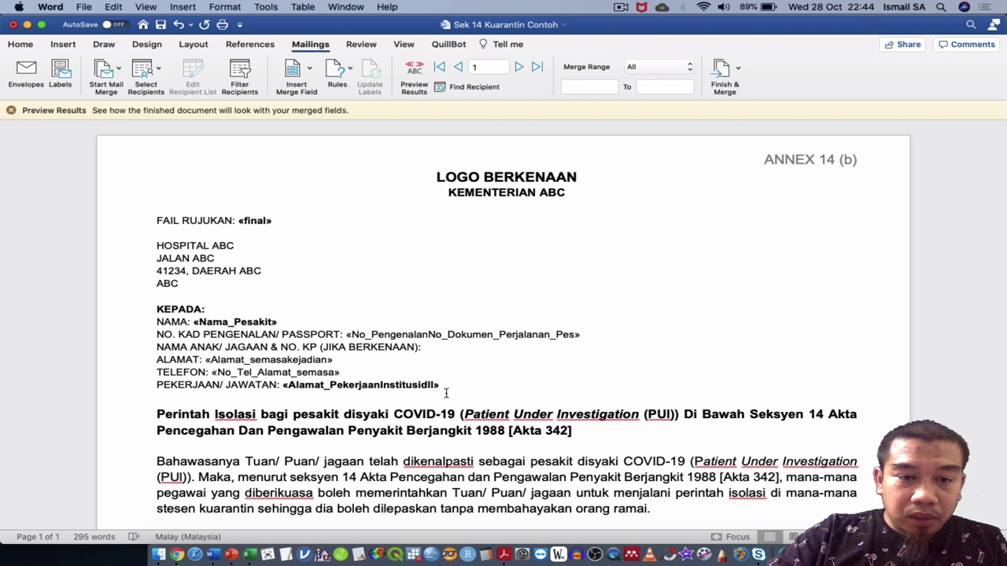
{"action": "left_click_drag", "start_coordinate": [450, 387], "coordinate": [281, 389]}
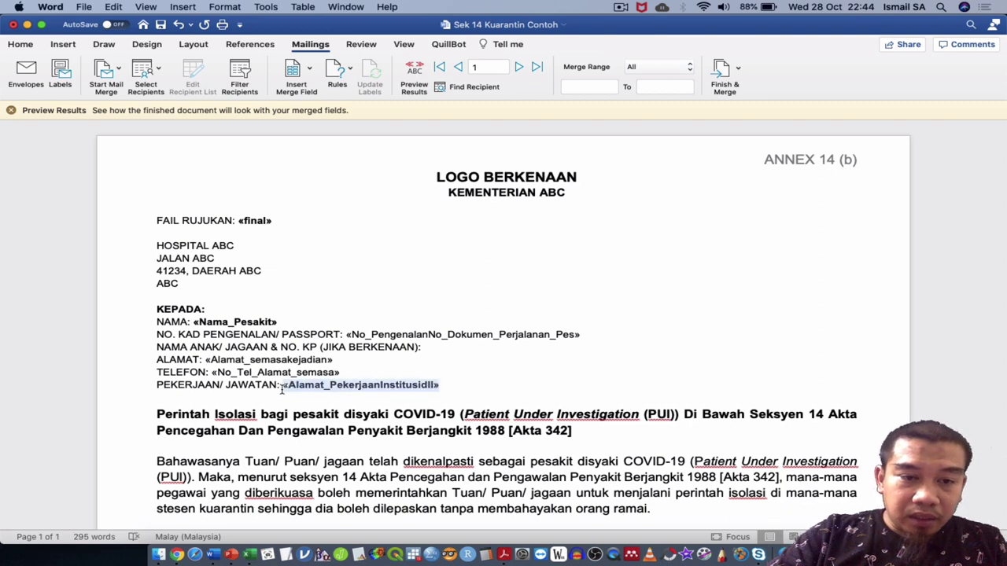
{"action": "key", "text": "BackSpace"}
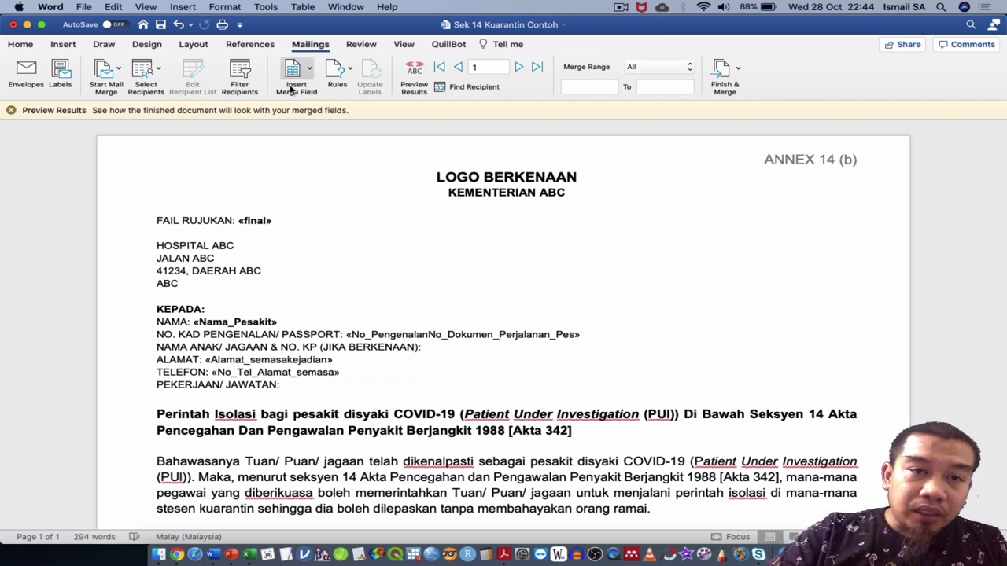
Insert the «Nama_Pekerjaan» merge field after PEKERJAAN/ JAWATAN:
{"action": "left_click", "coordinate": [297, 72]}
{"action": "scroll", "coordinate": [361, 390], "scroll_direction": "down", "scroll_amount": 3}
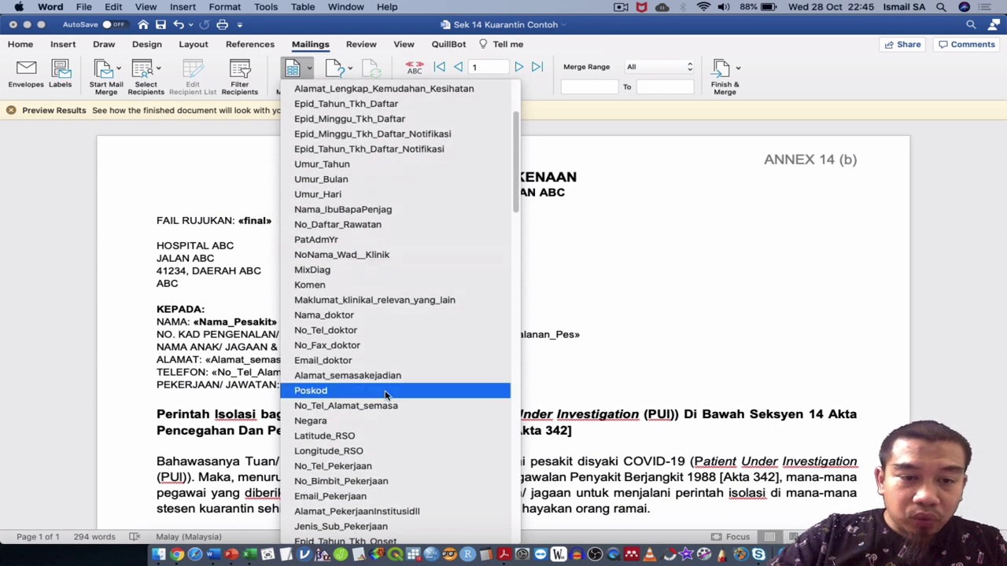
{"action": "scroll", "coordinate": [385, 395], "scroll_direction": "down", "scroll_amount": 3}
{"action": "scroll", "coordinate": [385, 395], "scroll_direction": "down", "scroll_amount": 2}
{"action": "scroll", "coordinate": [385, 395], "scroll_direction": "down", "scroll_amount": 2}
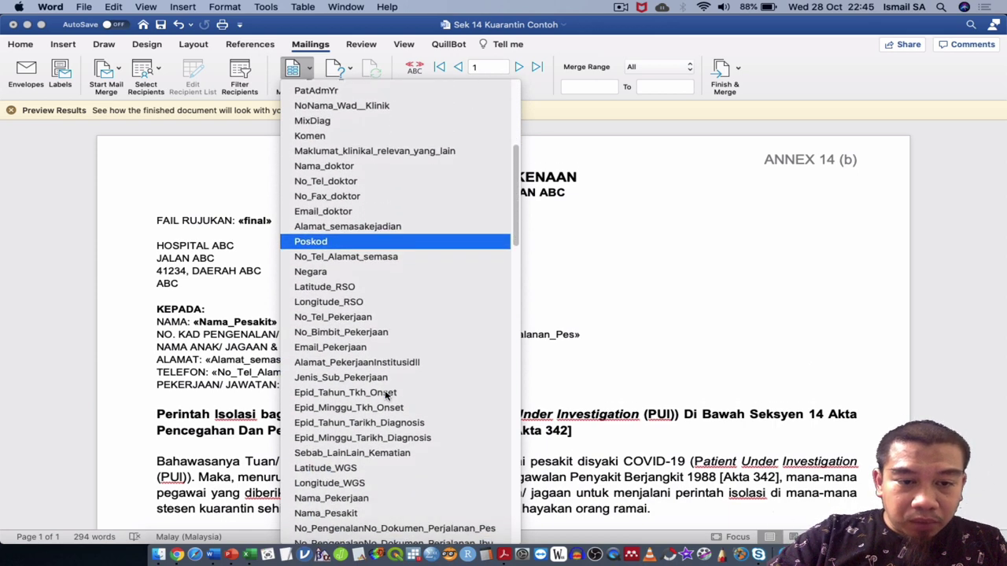
{"action": "scroll", "coordinate": [385, 395], "scroll_direction": "down", "scroll_amount": 2}
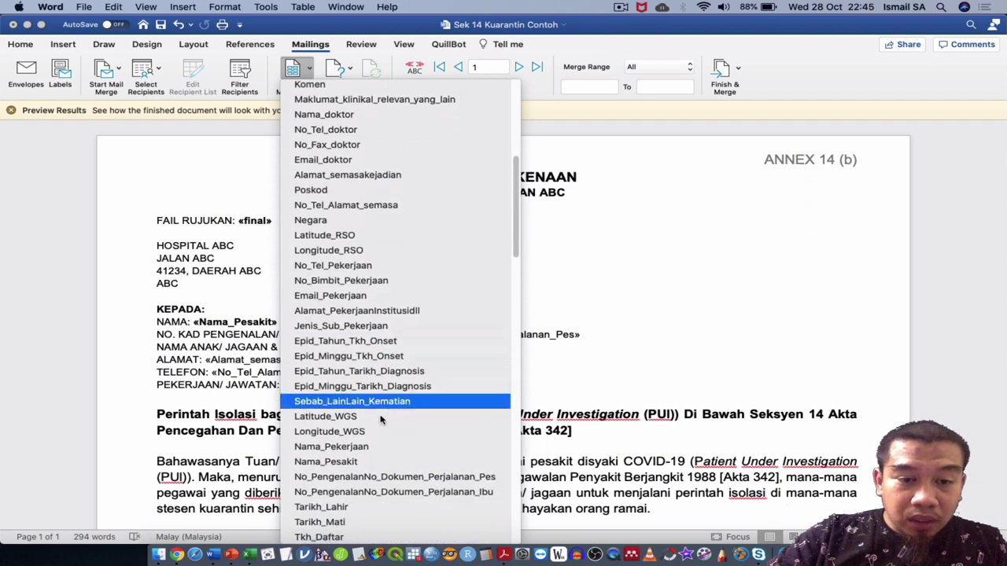
{"action": "left_click", "coordinate": [378, 447]}
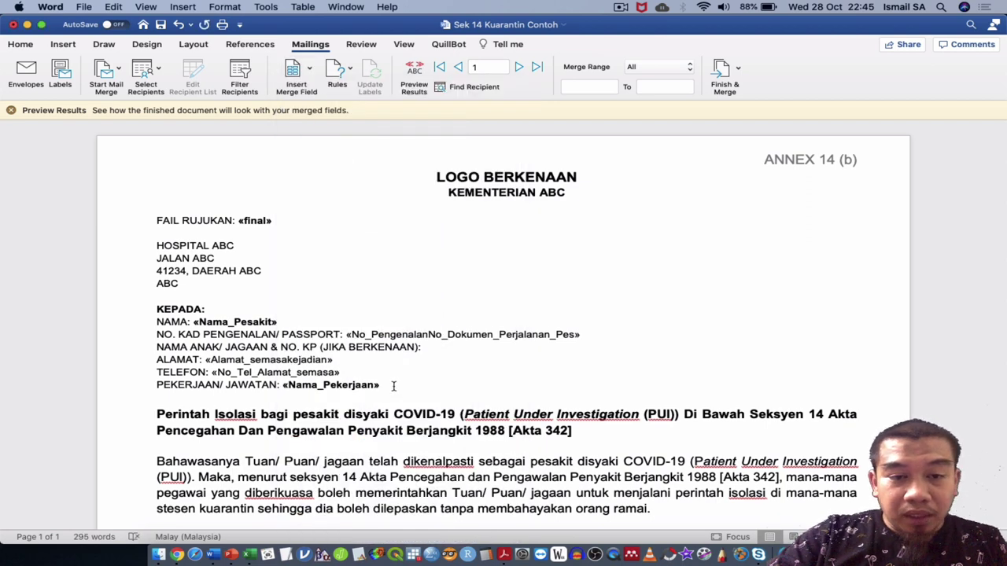
Bold the «No_Tel_Alamat_semasa», «Alamat_semasakejadian» and ID/passport merge fields
{"action": "left_click_drag", "start_coordinate": [394, 385], "coordinate": [281, 385]}
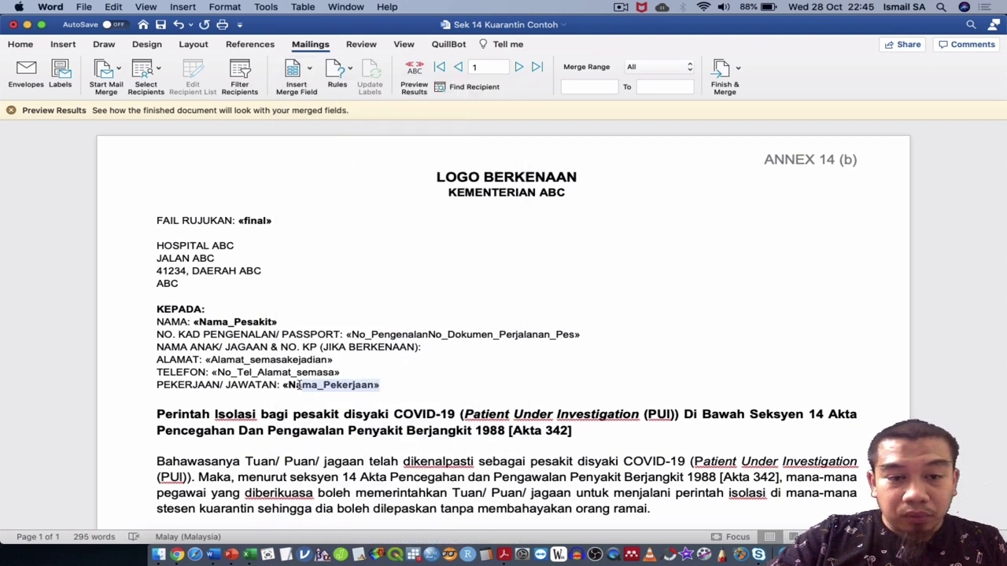
{"action": "left_click", "coordinate": [22, 44]}
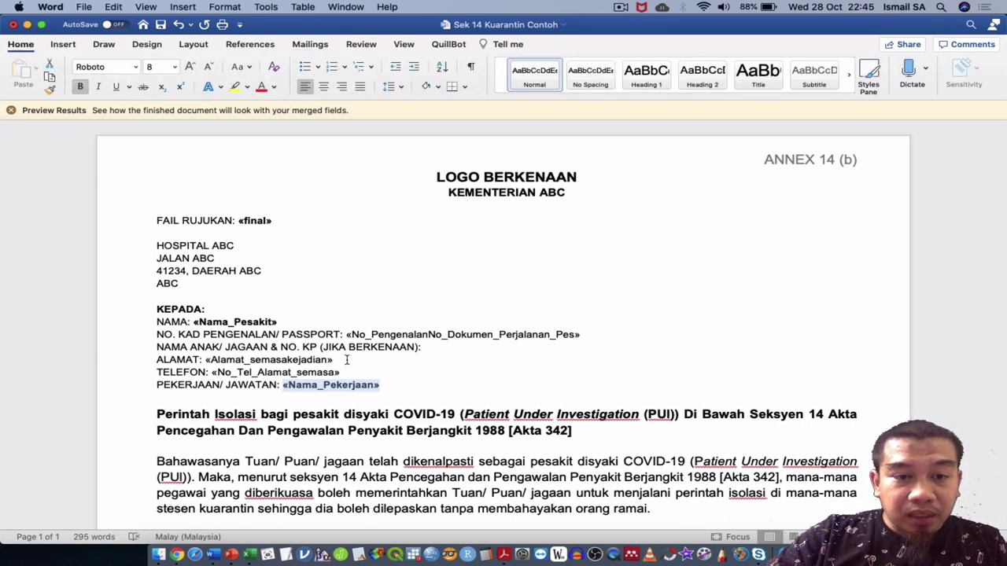
{"action": "left_click_drag", "start_coordinate": [346, 372], "coordinate": [210, 373]}
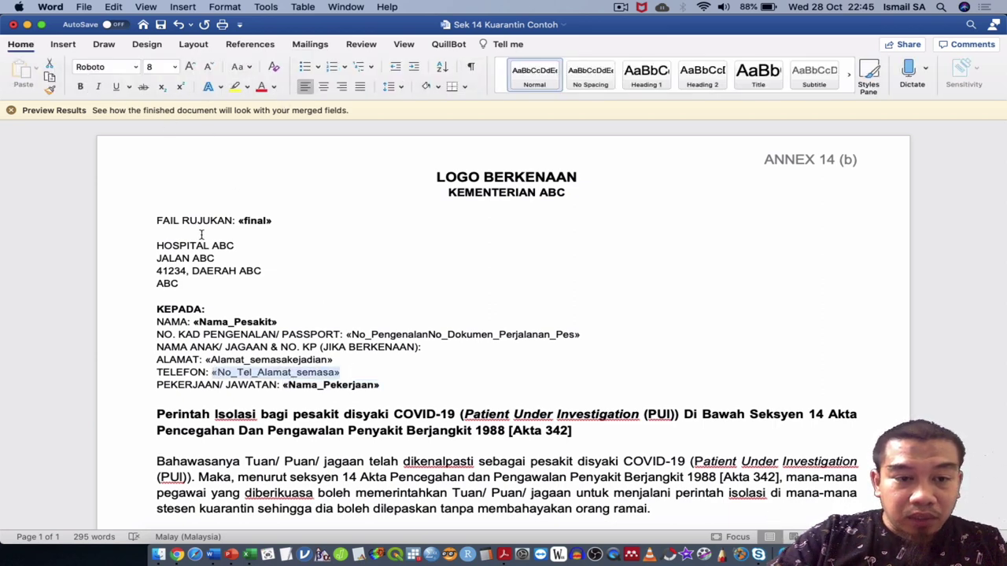
{"action": "left_click", "coordinate": [80, 86]}
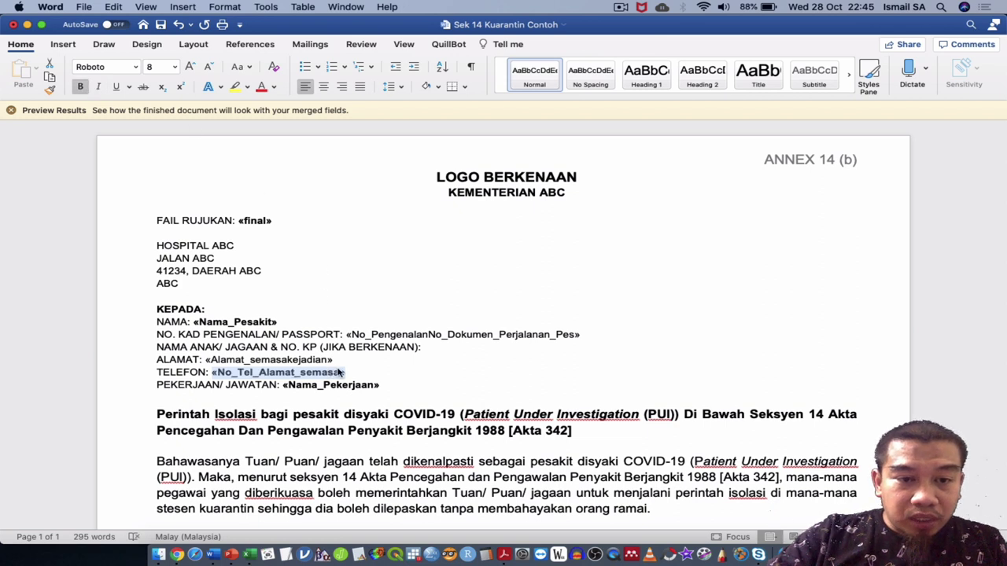
{"action": "left_click_drag", "start_coordinate": [347, 361], "coordinate": [243, 359]}
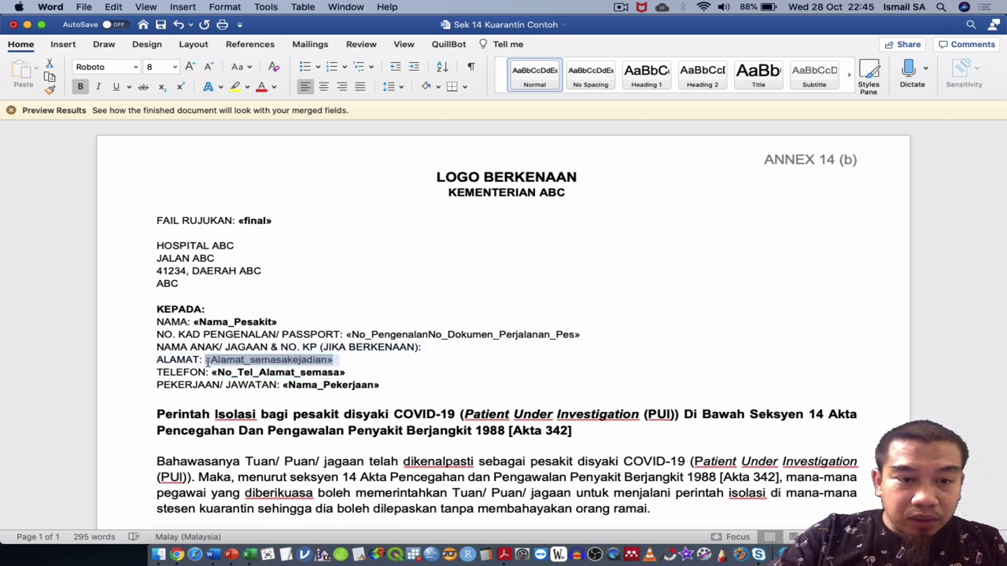
{"action": "left_click", "coordinate": [80, 87]}
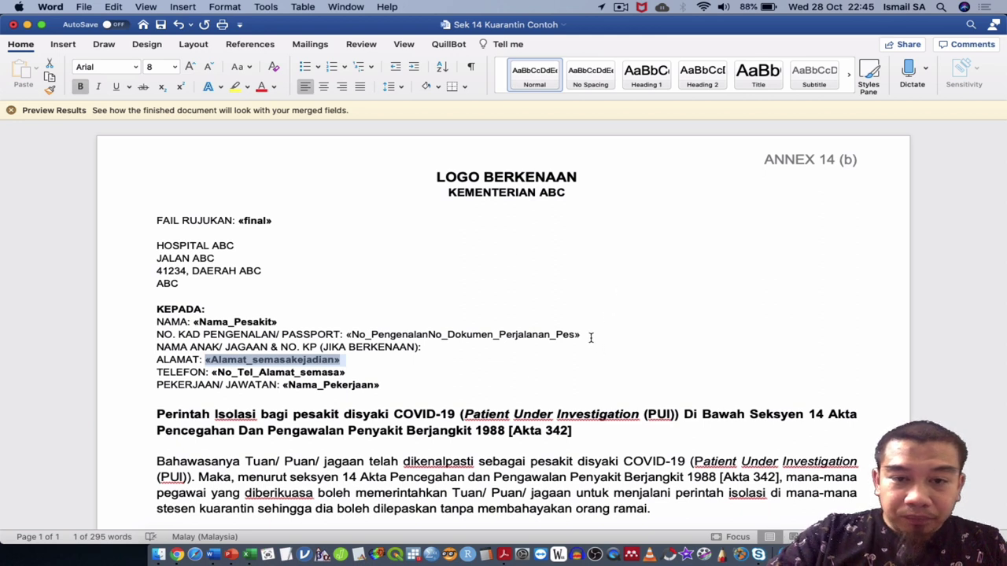
{"action": "left_click_drag", "start_coordinate": [591, 337], "coordinate": [376, 334]}
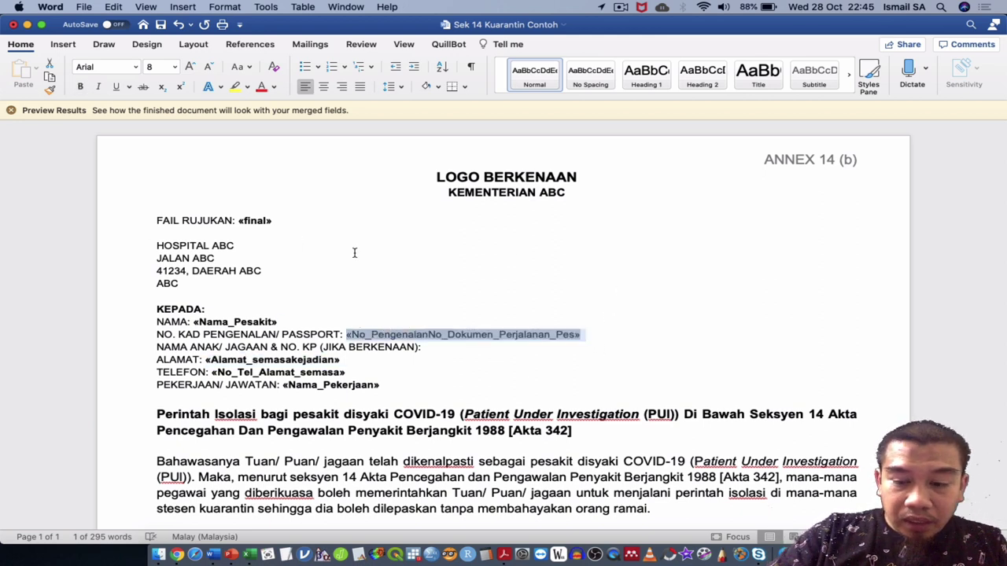
{"action": "left_click", "coordinate": [81, 87]}
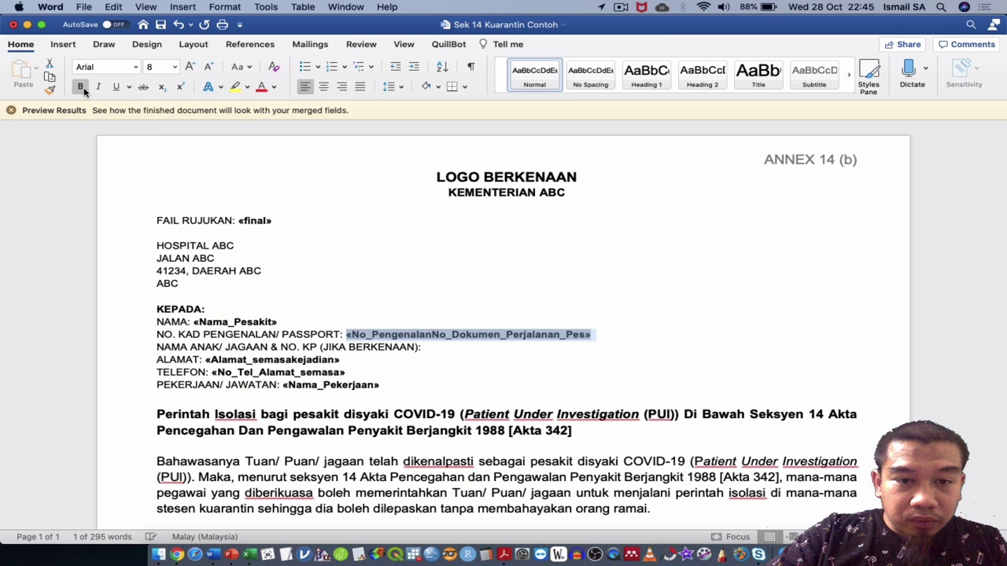
{"action": "left_click", "coordinate": [523, 373]}
{"action": "scroll", "coordinate": [523, 373], "scroll_direction": "down", "scroll_amount": 3}
{"action": "scroll", "coordinate": [523, 374], "scroll_direction": "down", "scroll_amount": 1}
{"action": "scroll", "coordinate": [523, 376], "scroll_direction": "down", "scroll_amount": 2}
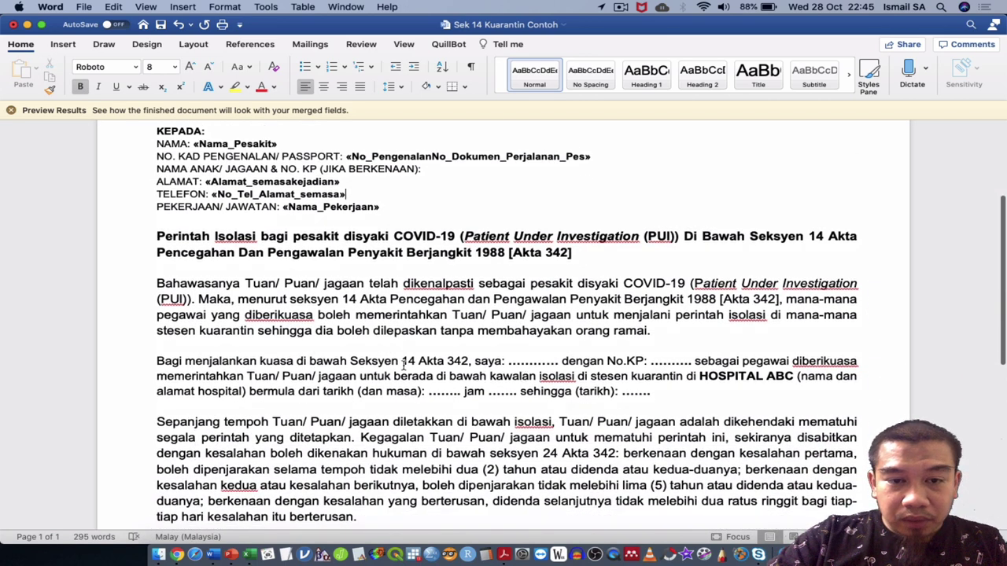
Replace the dotted placeholder after 'saya:' with the officer designation PPKP U99 ABC
{"action": "left_click_drag", "start_coordinate": [562, 361], "coordinate": [508, 361]}
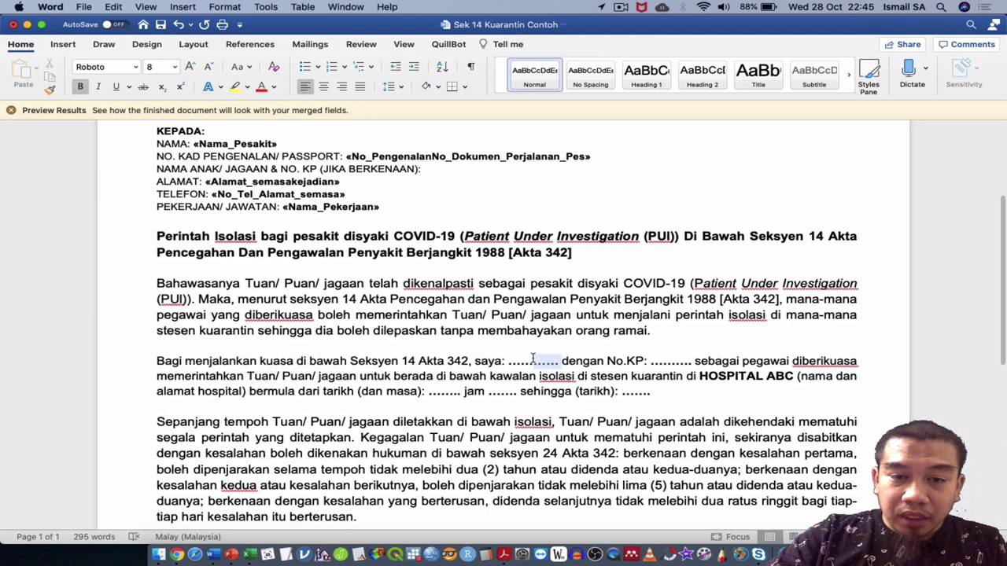
{"action": "left_click", "coordinate": [310, 45]}
{"action": "left_click", "coordinate": [298, 72]}
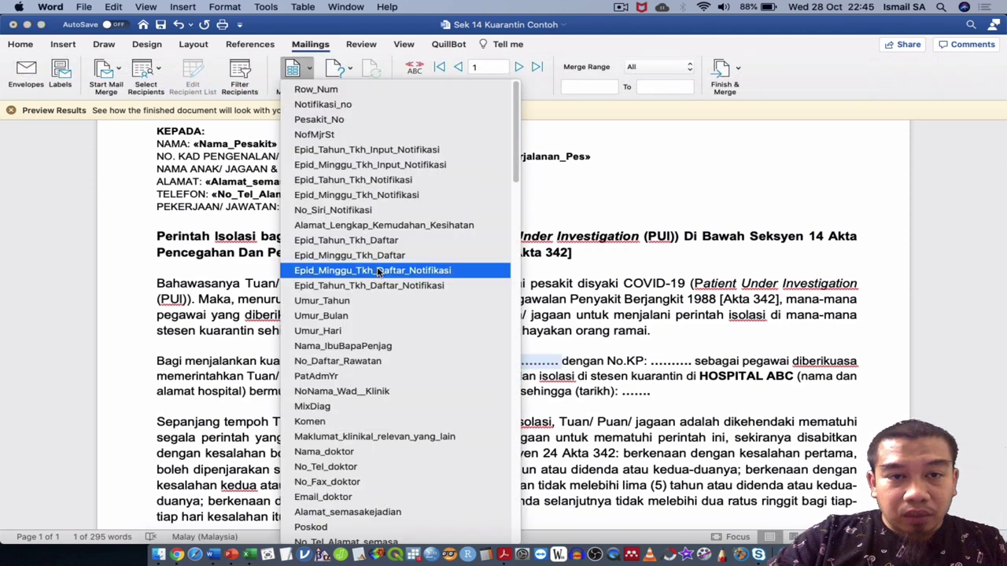
{"action": "scroll", "coordinate": [354, 393], "scroll_direction": "down", "scroll_amount": 5}
{"action": "scroll", "coordinate": [354, 433], "scroll_direction": "down", "scroll_amount": 5}
{"action": "scroll", "coordinate": [353, 507], "scroll_direction": "down", "scroll_amount": 3}
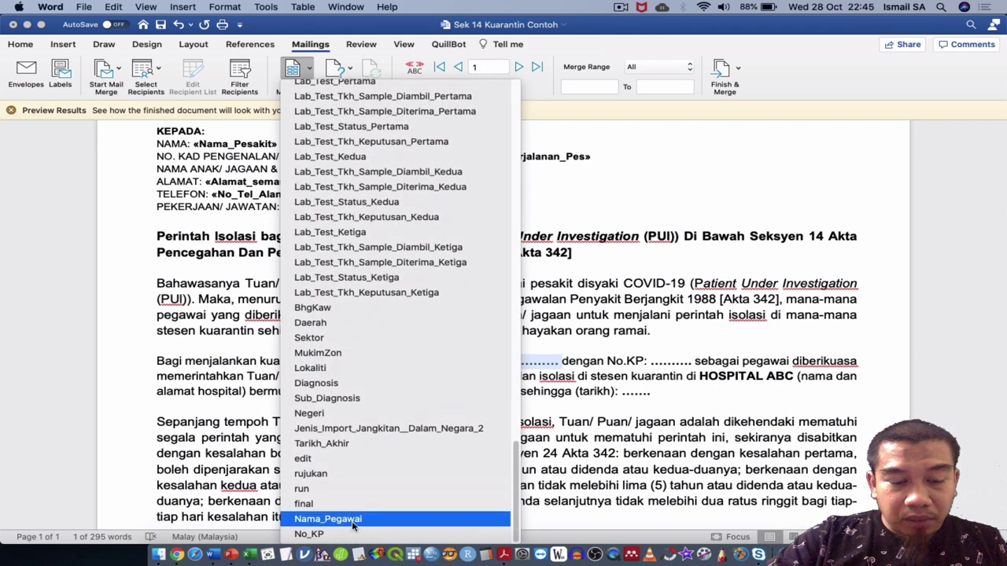
{"action": "left_click", "coordinate": [582, 402]}
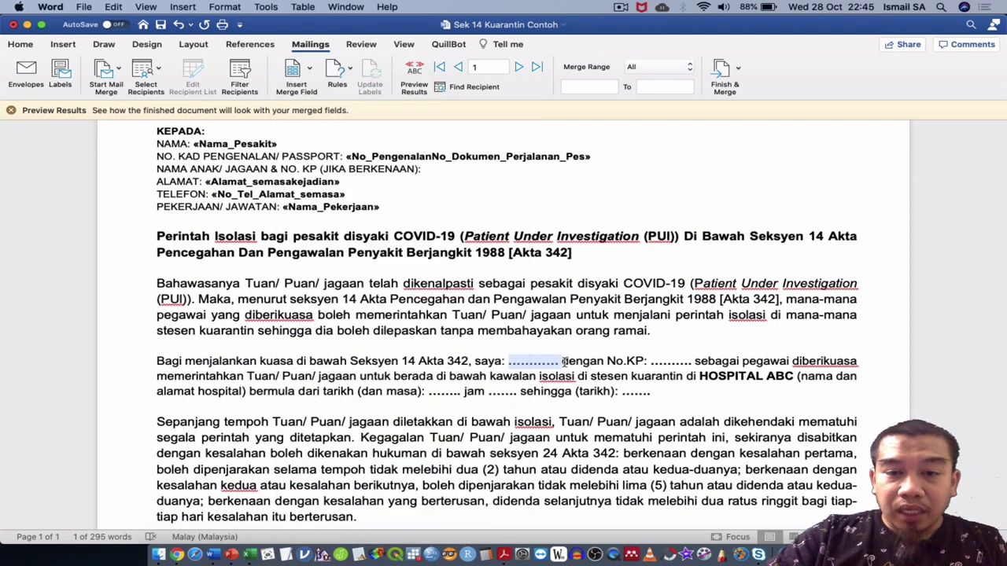
{"action": "left_click", "coordinate": [564, 361]}
{"action": "left_click_drag", "start_coordinate": [559, 361], "coordinate": [507, 359]}
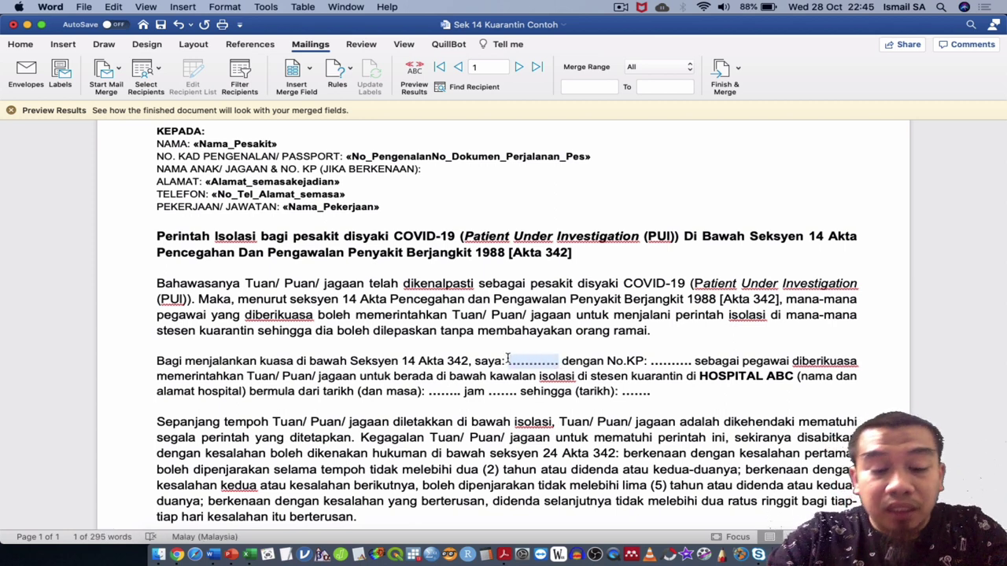
{"action": "type", "text": "PPKP"}
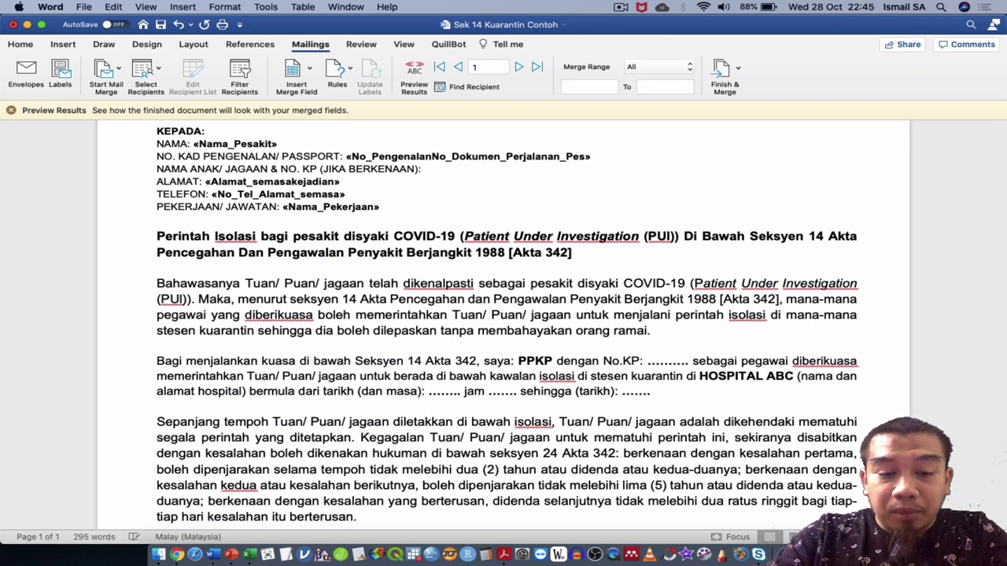
{"action": "type", "text": " U "}
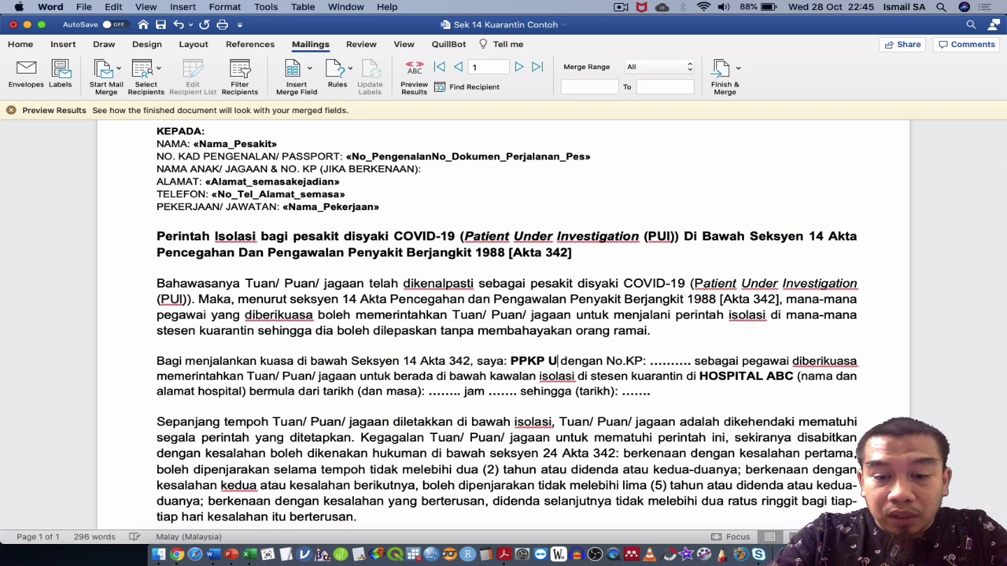
{"action": "type", "text": "99 "}
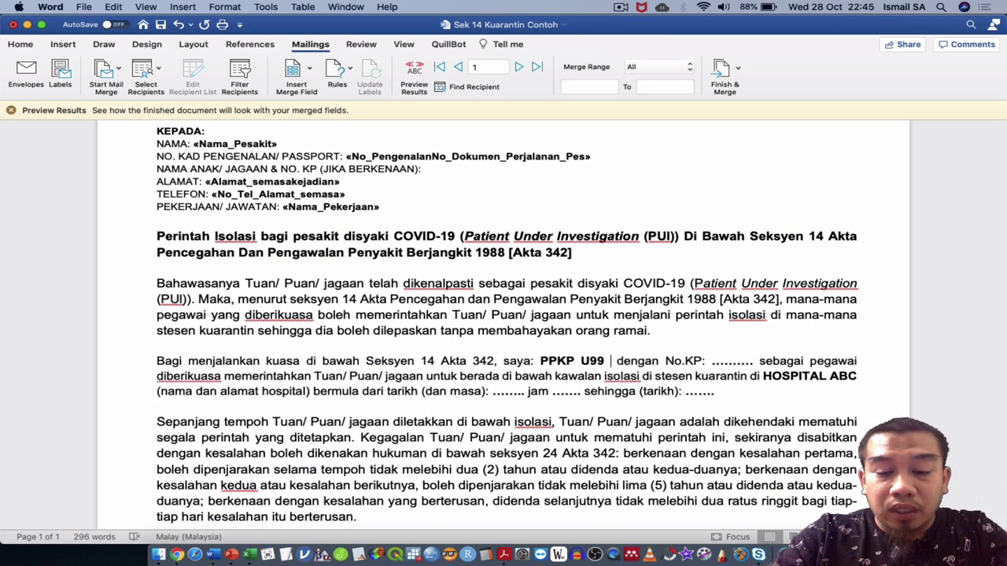
{"action": "type", "text": "ABC"}
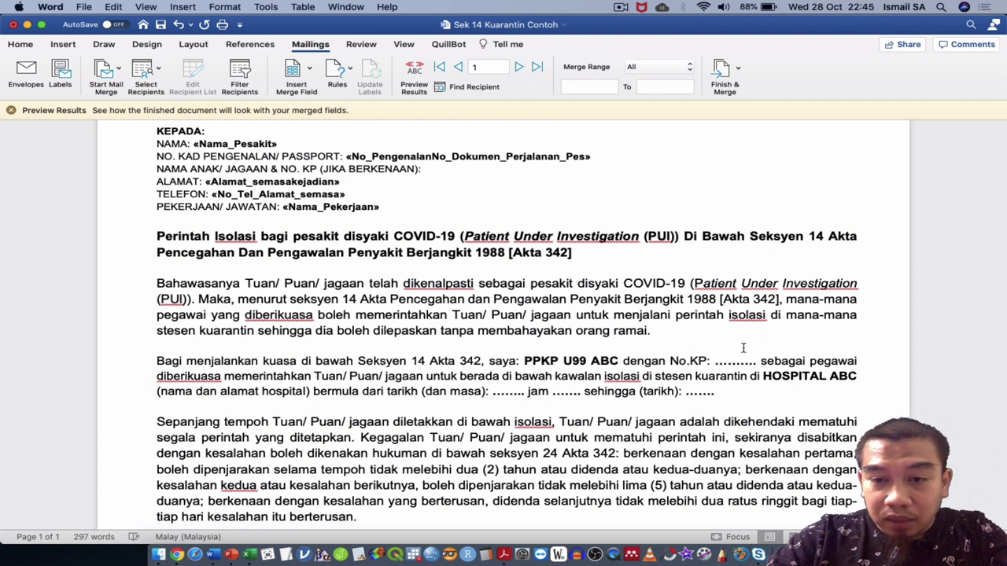
Fill the blank after No.KP with the officer's ID number, then select HOSPITAL ABC
{"action": "left_click_drag", "start_coordinate": [756, 359], "coordinate": [713, 359]}
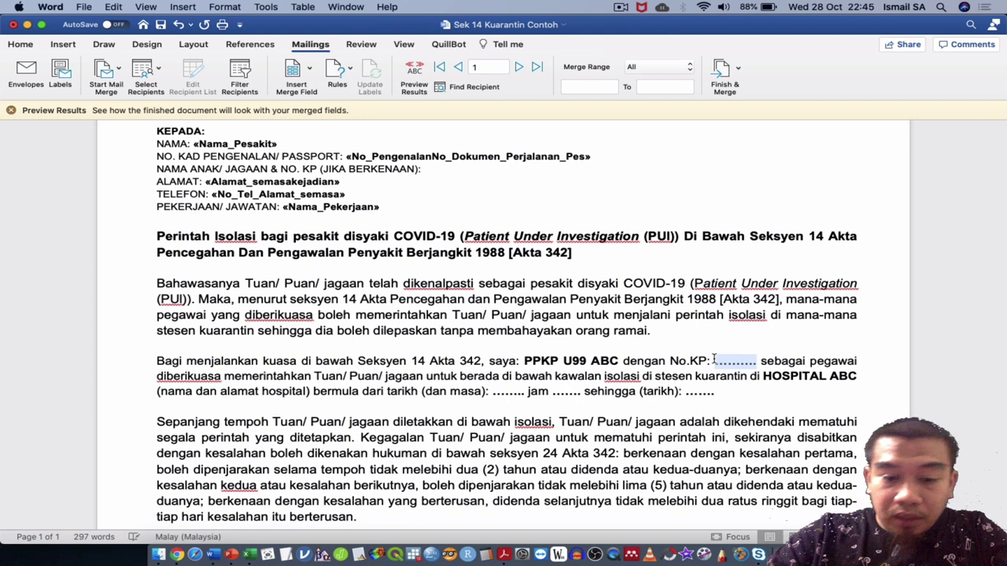
{"action": "type", "text": "1234"}
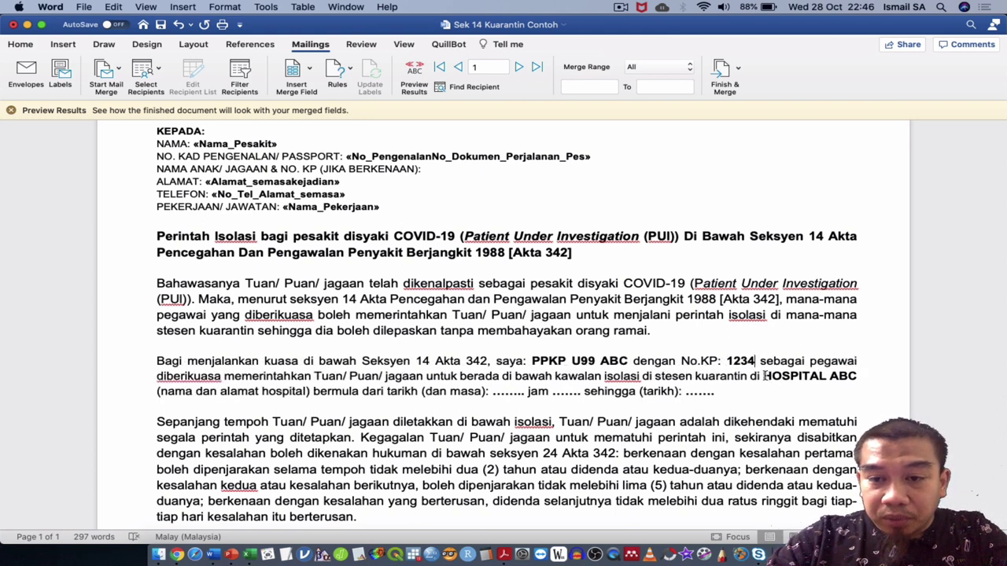
{"action": "left_click_drag", "start_coordinate": [763, 376], "coordinate": [854, 378]}
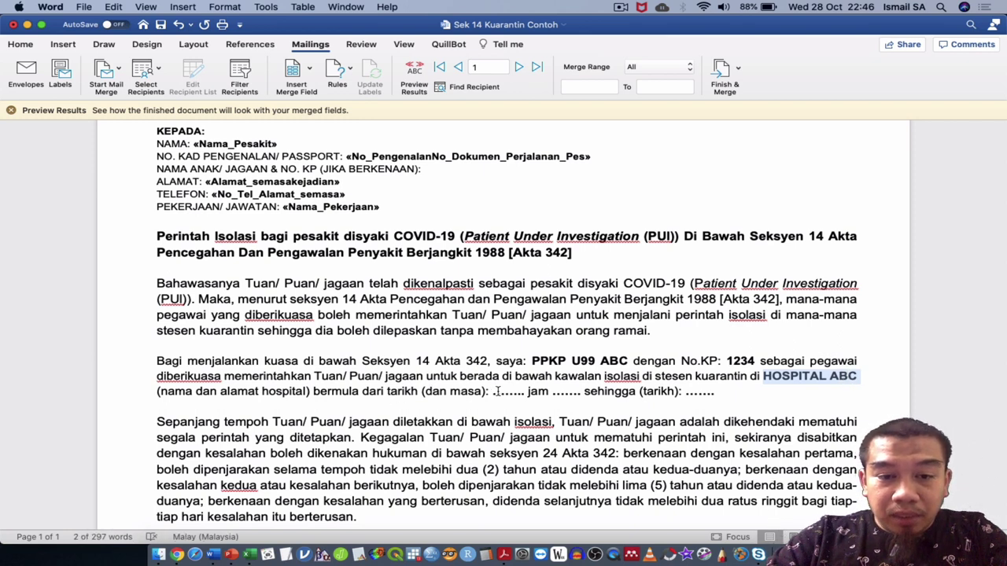
Insert the Tkh_Input_Notifikasi merge field as the isolation start date
{"action": "left_click_drag", "start_coordinate": [526, 390], "coordinate": [492, 390]}
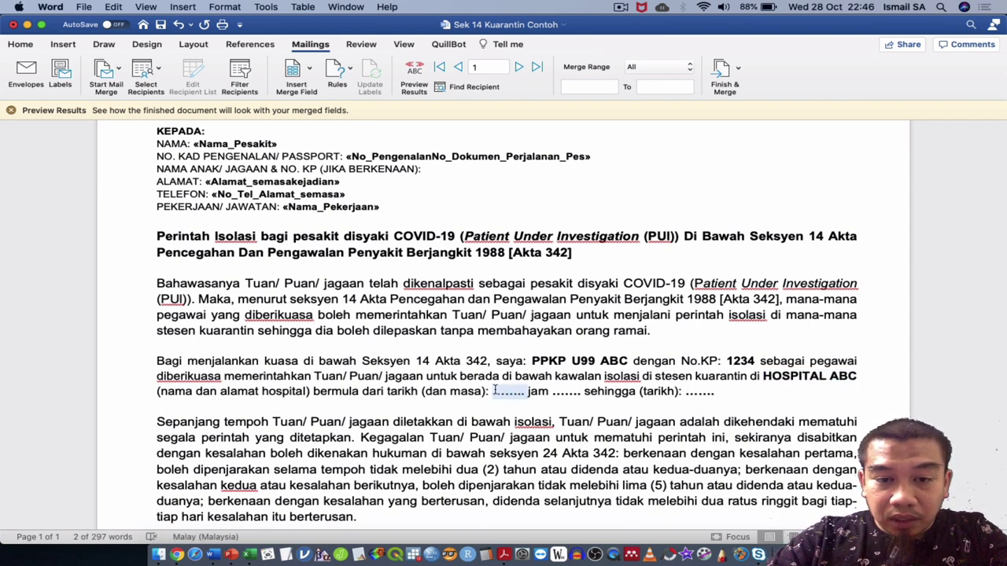
{"action": "left_click", "coordinate": [289, 84]}
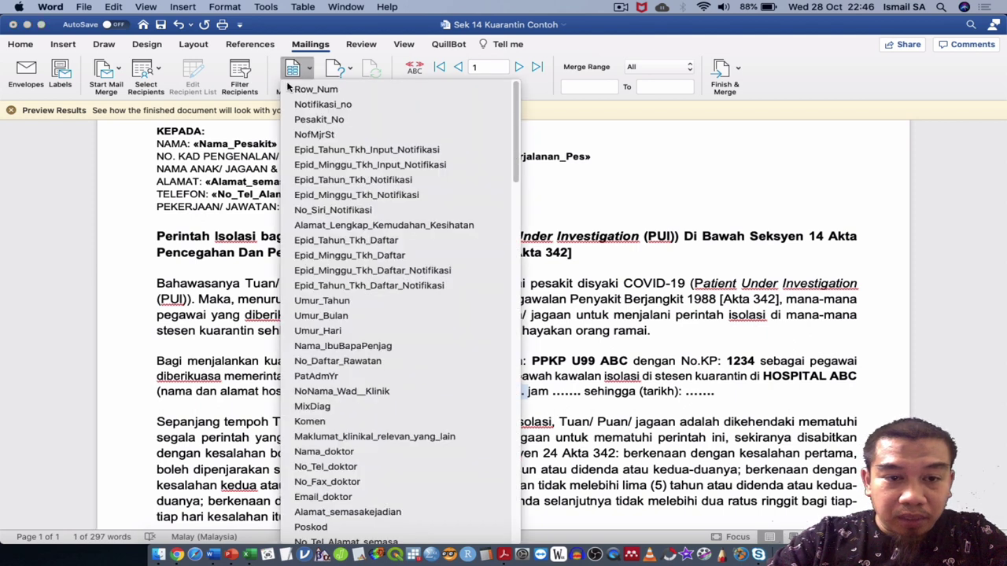
{"action": "scroll", "coordinate": [358, 391], "scroll_direction": "down", "scroll_amount": 5}
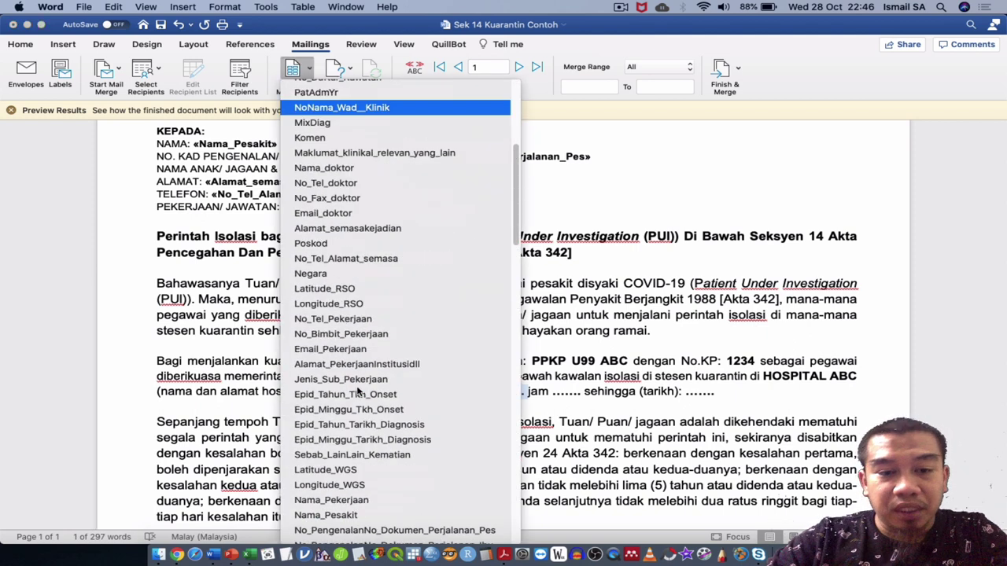
{"action": "scroll", "coordinate": [358, 391], "scroll_direction": "down", "scroll_amount": 2}
{"action": "scroll", "coordinate": [358, 391], "scroll_direction": "down", "scroll_amount": 3}
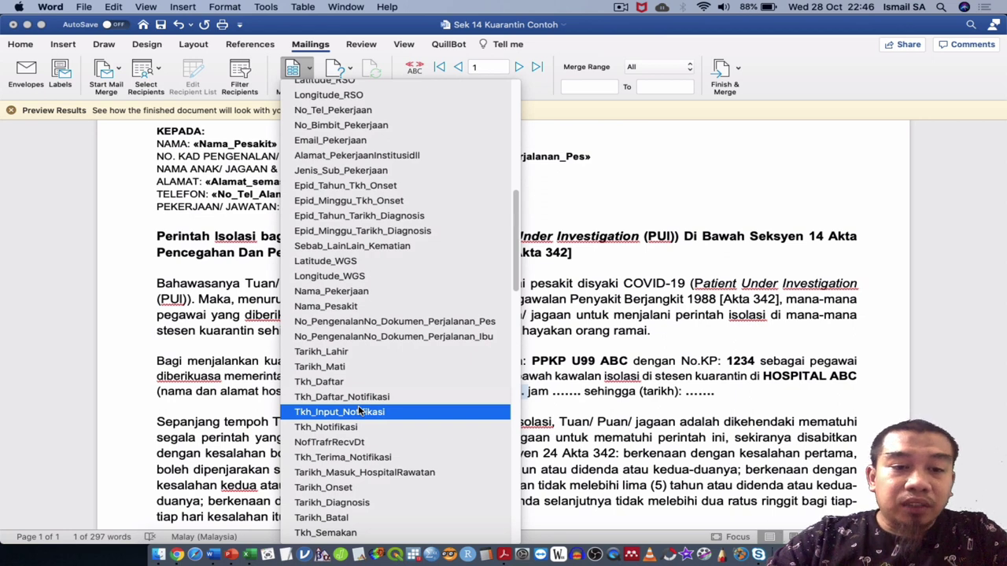
{"action": "left_click", "coordinate": [359, 411]}
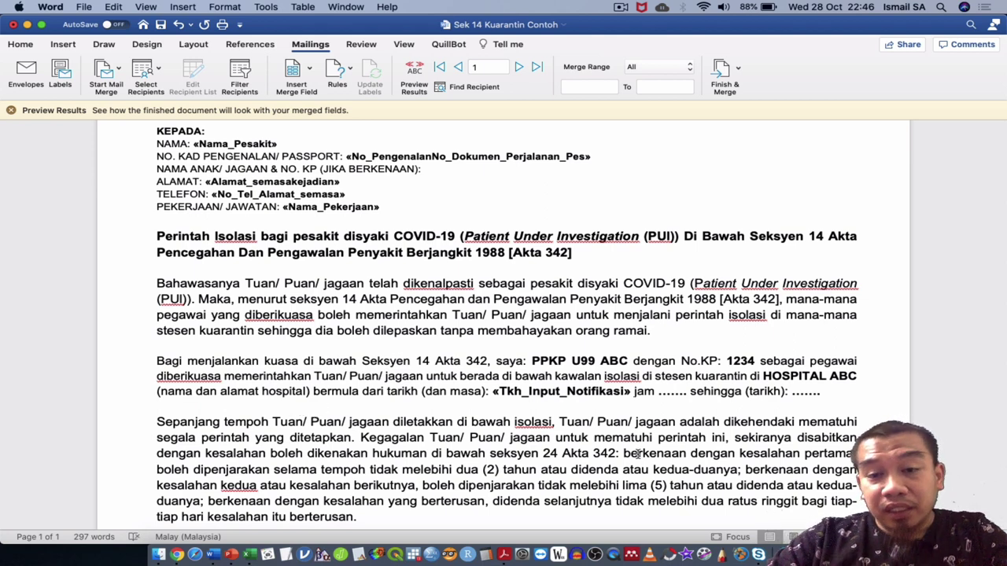
Enter 3.00PM as the start time after 'jam'
{"action": "left_click_drag", "start_coordinate": [686, 391], "coordinate": [658, 390]}
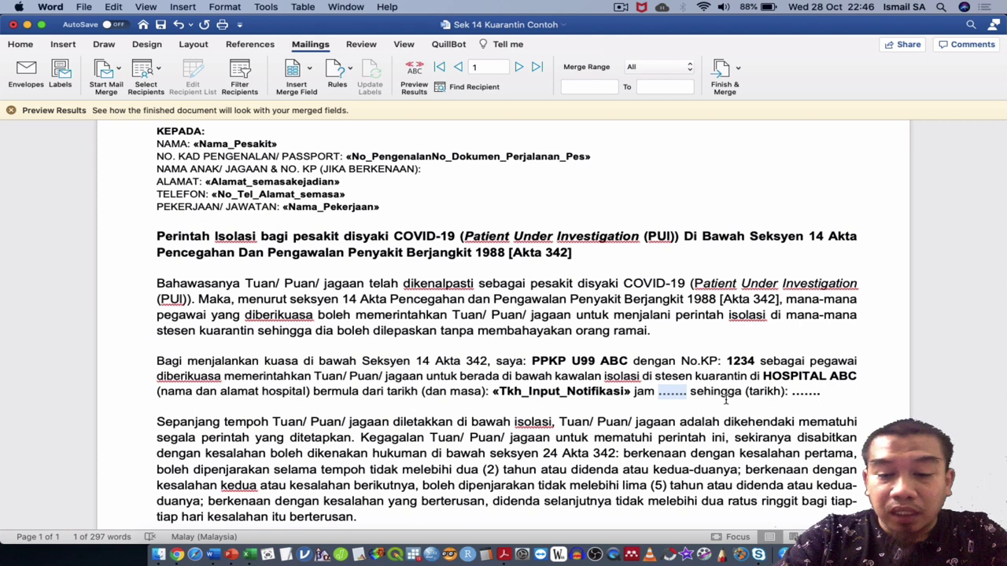
{"action": "type", "text": "3.00PM"}
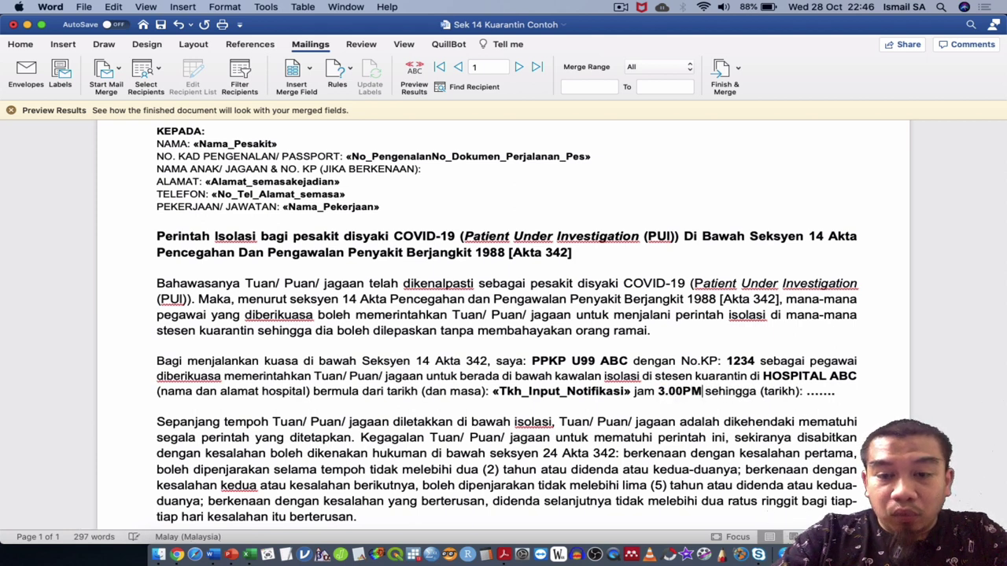
{"action": "scroll", "coordinate": [503, 315], "scroll_direction": "up", "scroll_amount": 1}
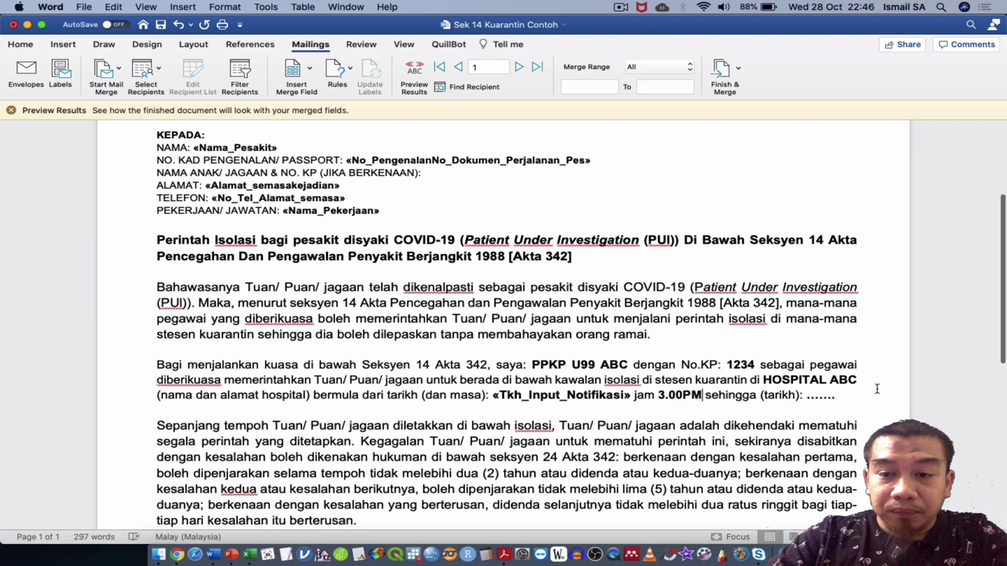
Insert the edit merge field as the isolation end date
{"action": "left_click_drag", "start_coordinate": [835, 391], "coordinate": [808, 393]}
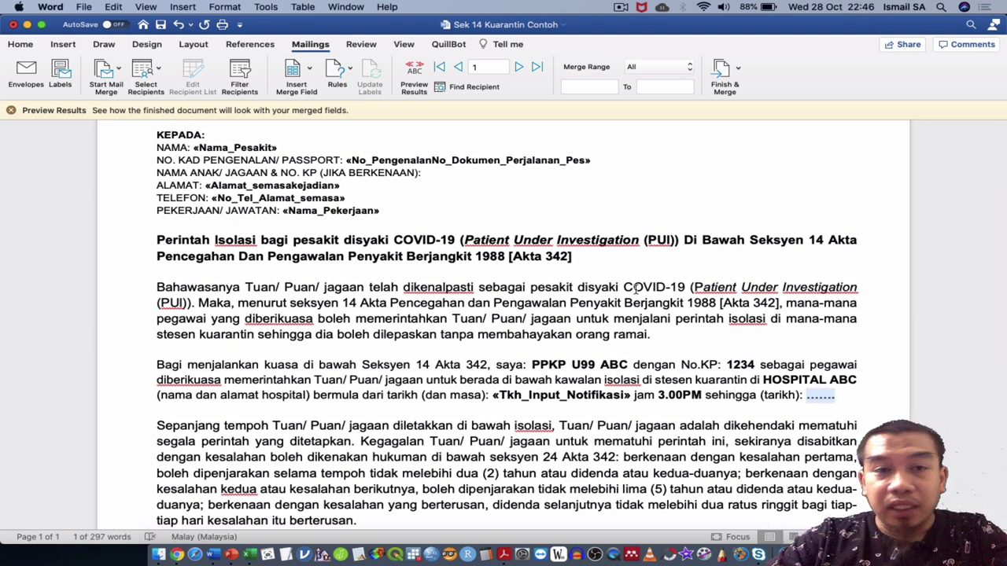
{"action": "left_click", "coordinate": [302, 82]}
{"action": "scroll", "coordinate": [340, 330], "scroll_direction": "down", "scroll_amount": 10}
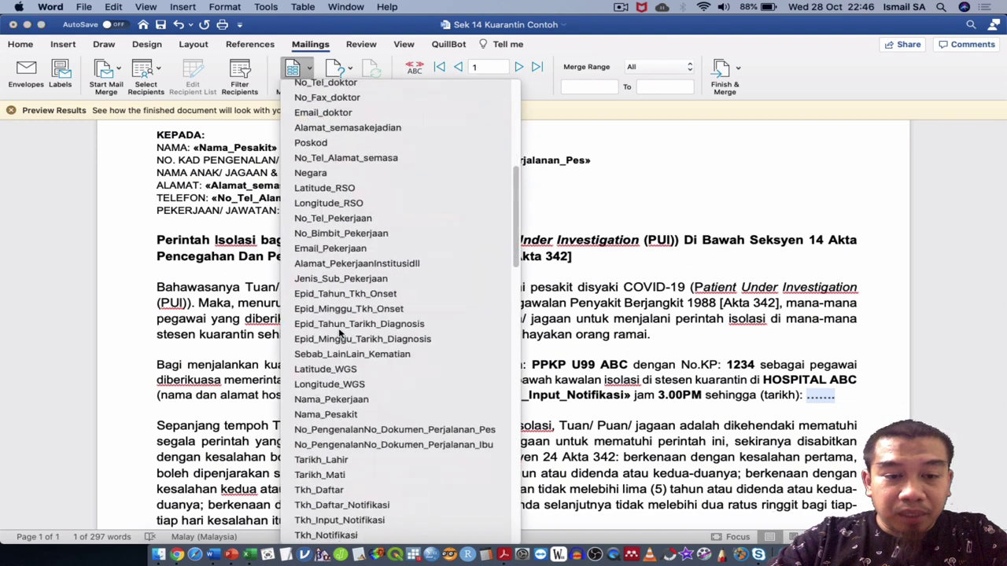
{"action": "scroll", "coordinate": [338, 332], "scroll_direction": "down", "scroll_amount": 10}
{"action": "scroll", "coordinate": [338, 332], "scroll_direction": "down", "scroll_amount": 10}
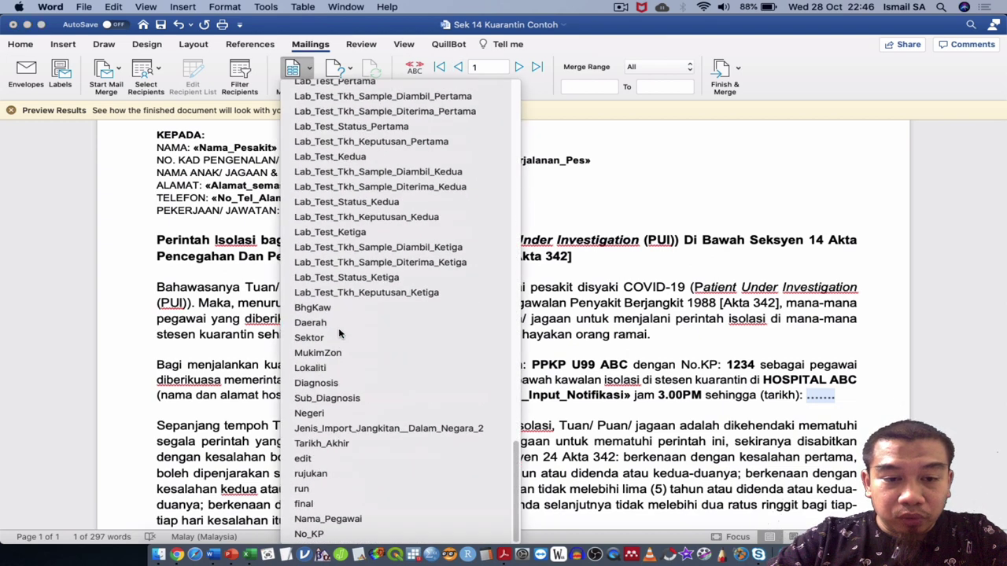
{"action": "left_click", "coordinate": [350, 458]}
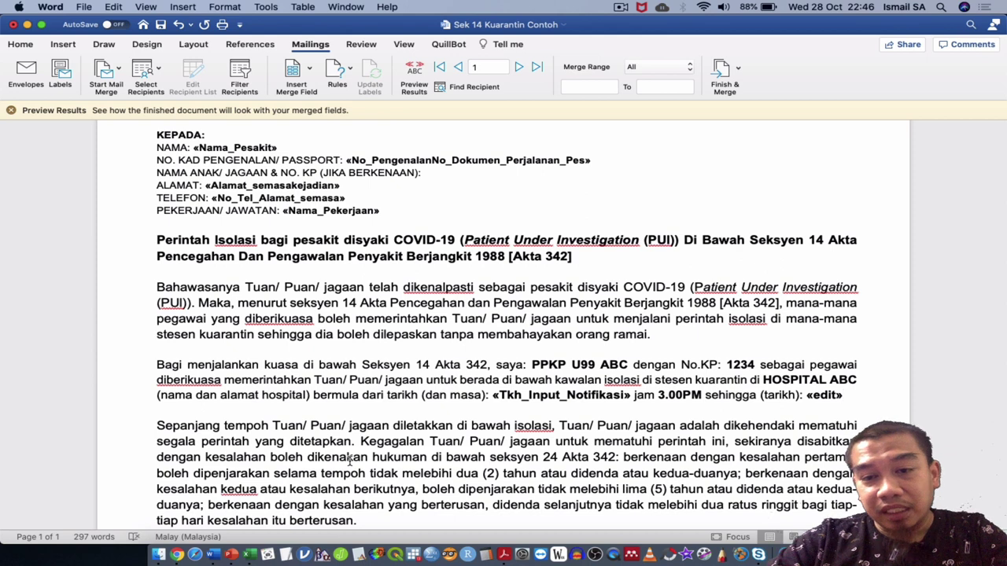
{"action": "scroll", "coordinate": [350, 462], "scroll_direction": "down", "scroll_amount": 5}
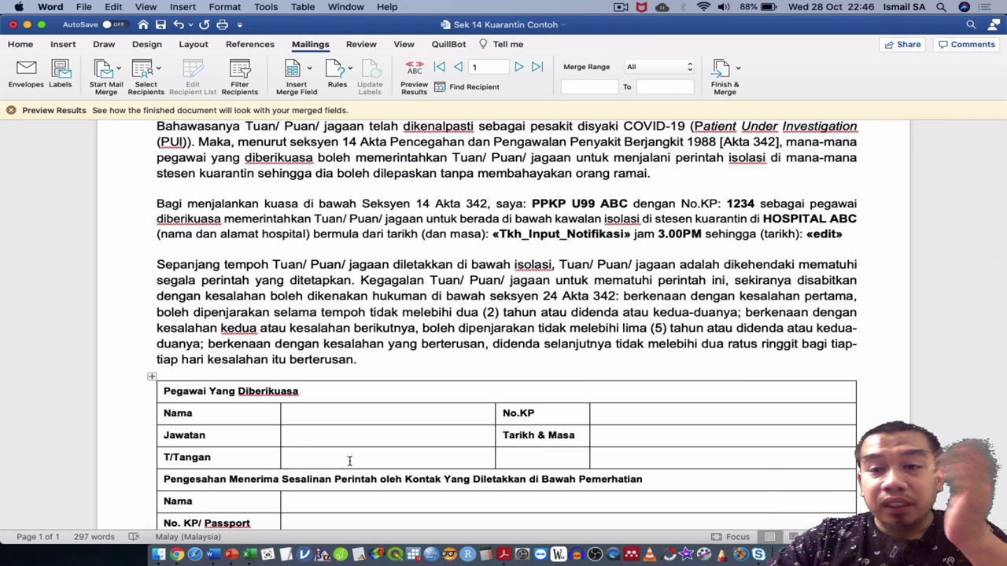
Enter PPKP (U99) ABC in the officer table's Nama cell
{"action": "left_click", "coordinate": [256, 417]}
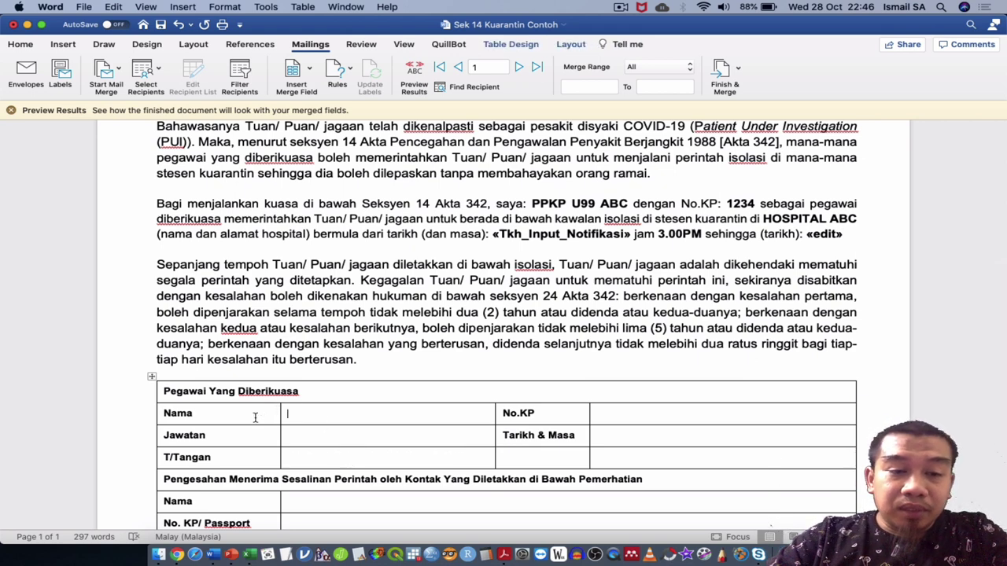
{"action": "left_click", "coordinate": [313, 409]}
{"action": "type", "text": "PPKP"}
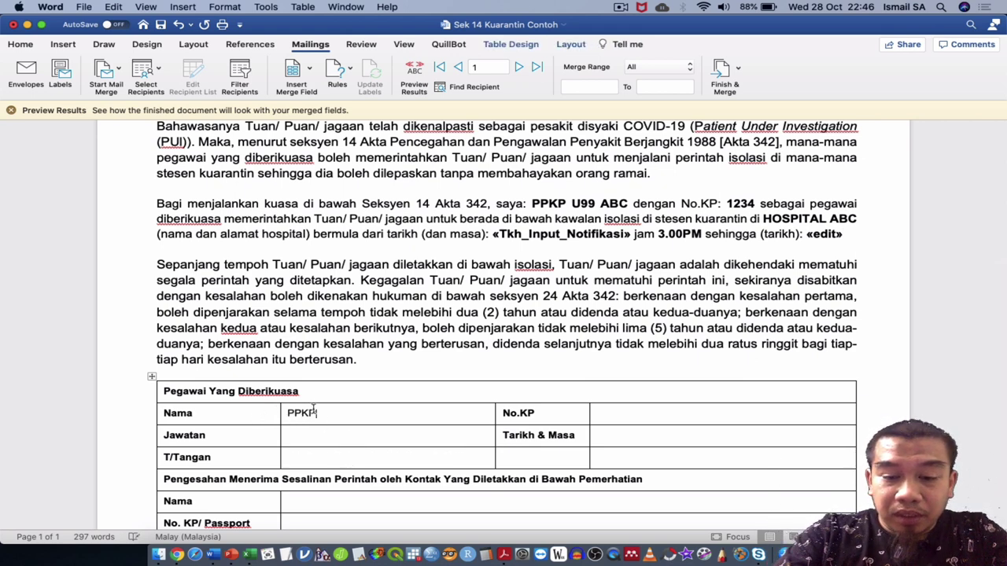
{"action": "type", "text": " U99"}
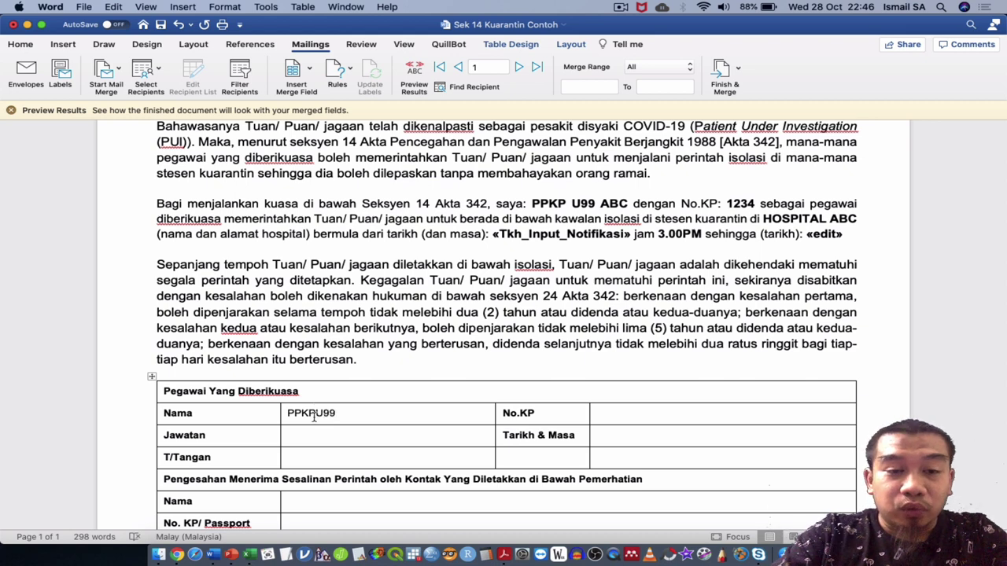
{"action": "left_click", "coordinate": [315, 413]}
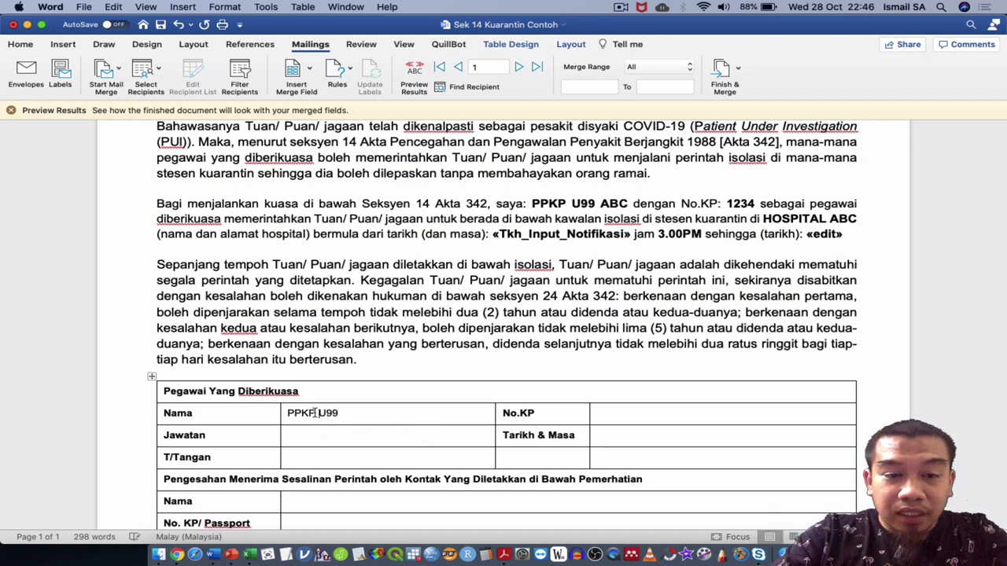
{"action": "type", "text": "("}
{"action": "key", "text": "End"}
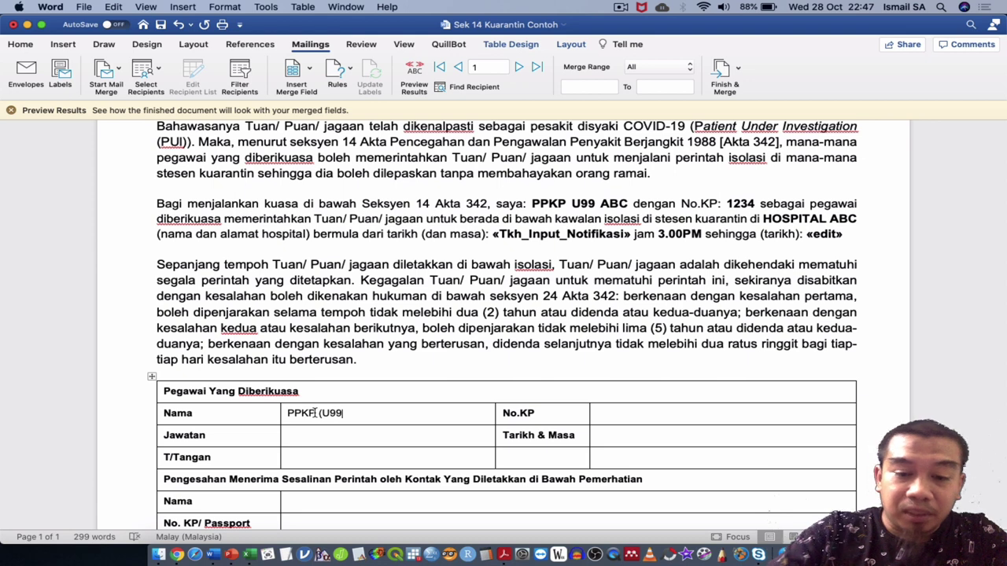
{"action": "type", "text": ") "}
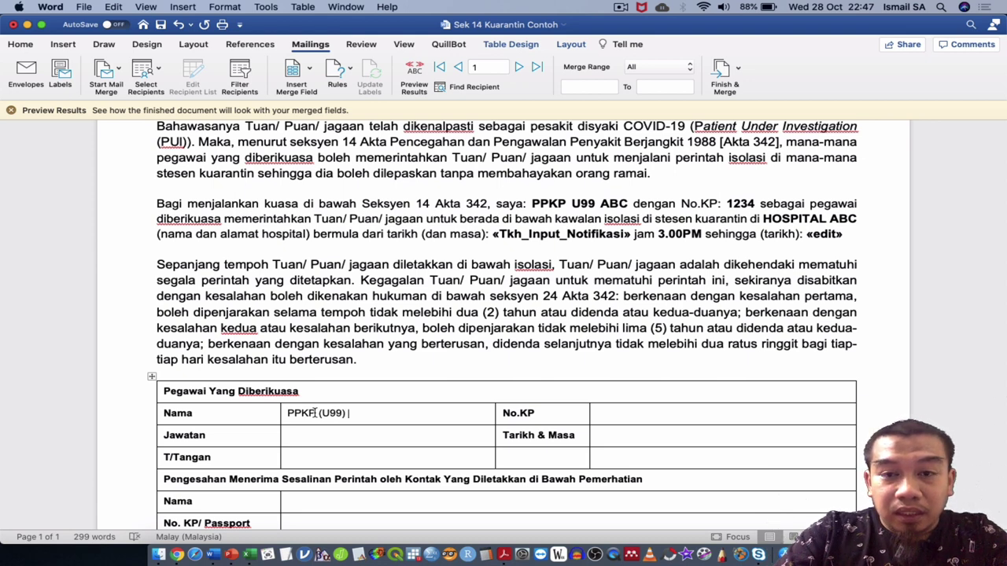
{"action": "type", "text": "ABC"}
Fill No.KP with the officer's ID number and Jawatan with PPKP, stopping at Tarikh & Masa
{"action": "key", "text": "Tab"}
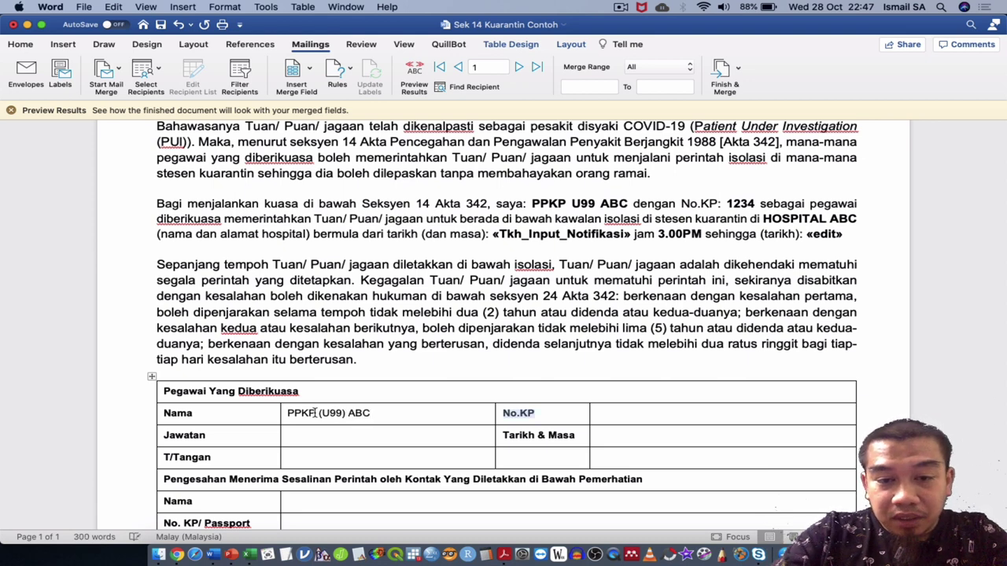
{"action": "type", "text": "1234"}
{"action": "key", "text": "Tab"}
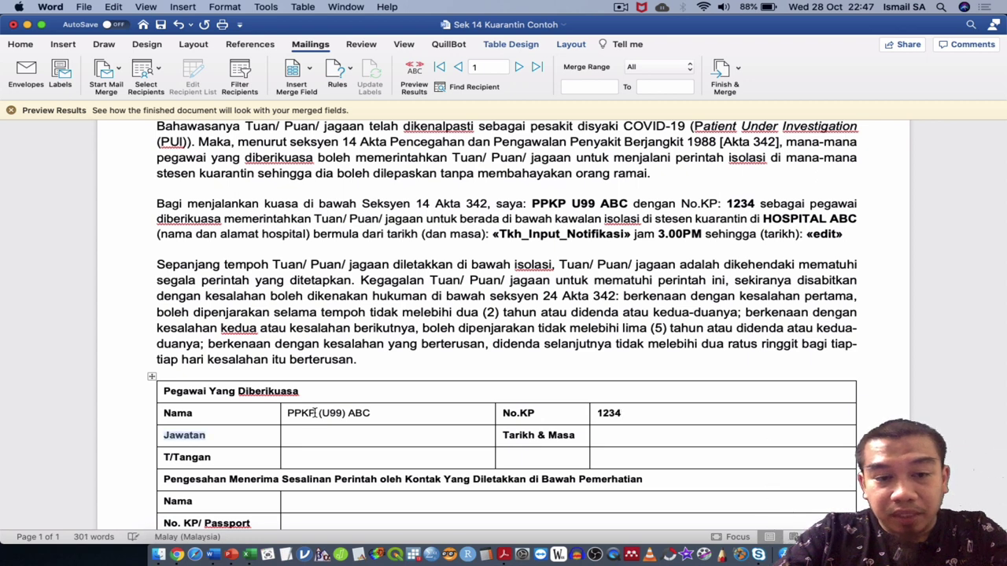
{"action": "key", "text": "Tab"}
{"action": "type", "text": "PPKP"}
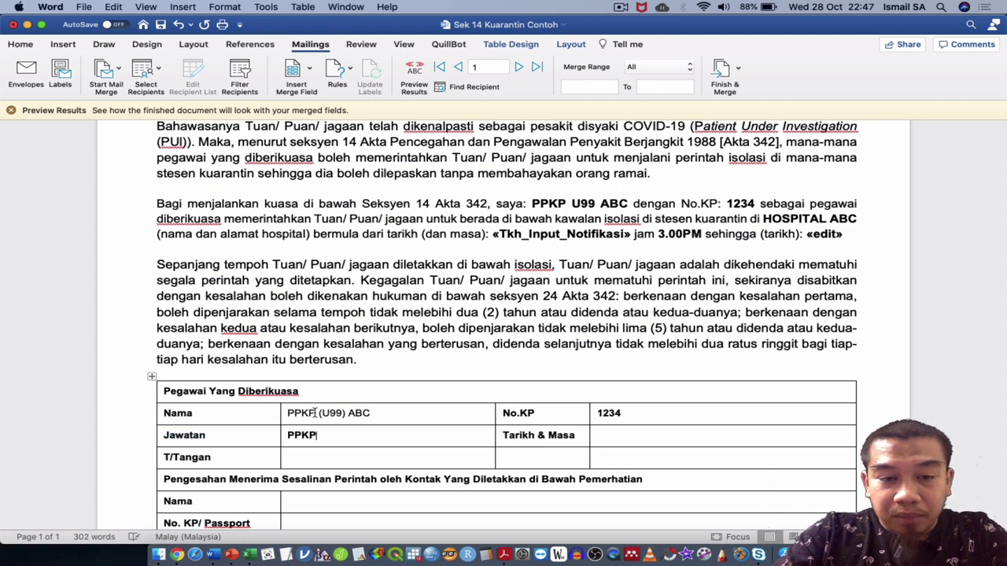
{"action": "key", "text": "Tab"}
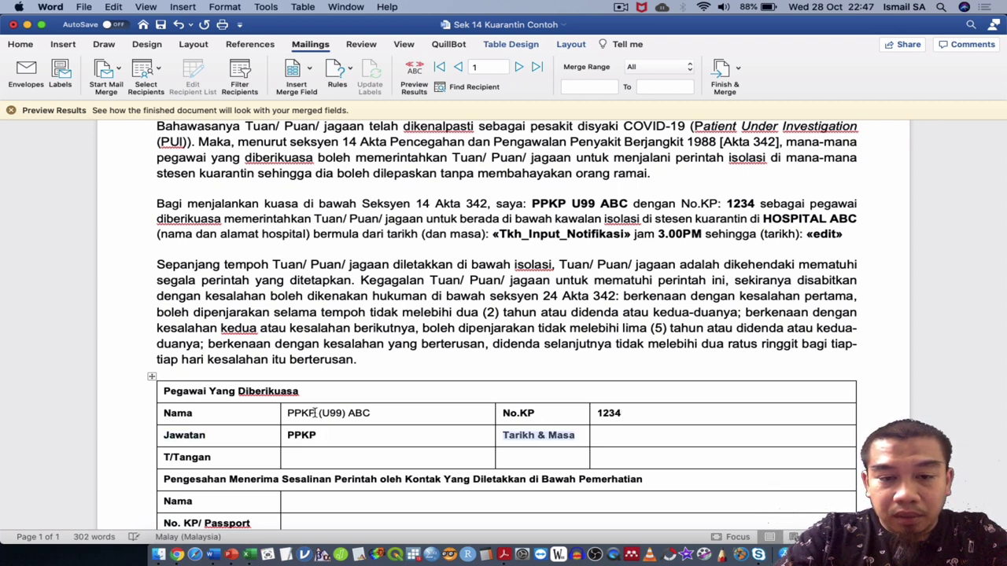
{"action": "key", "text": "Tab"}
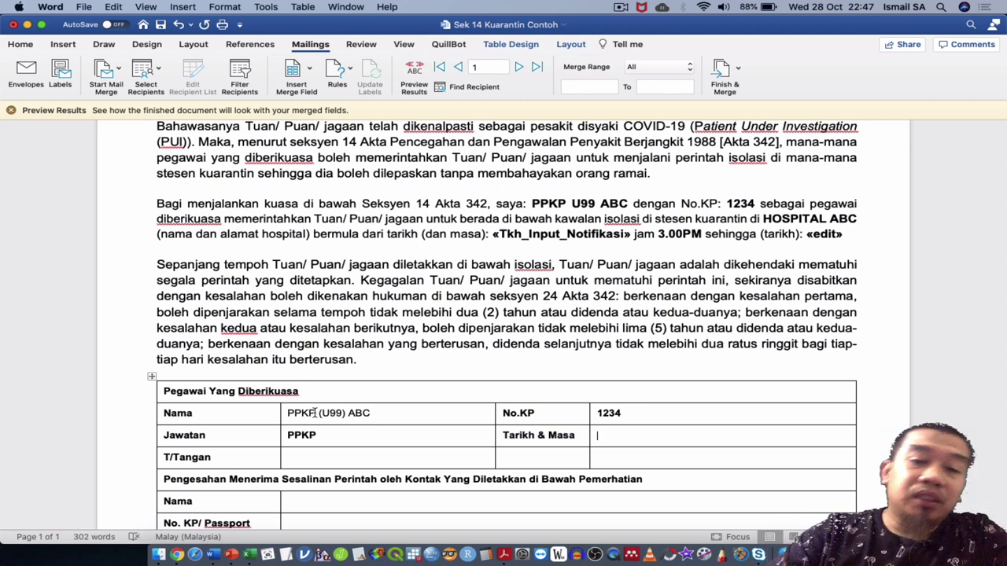
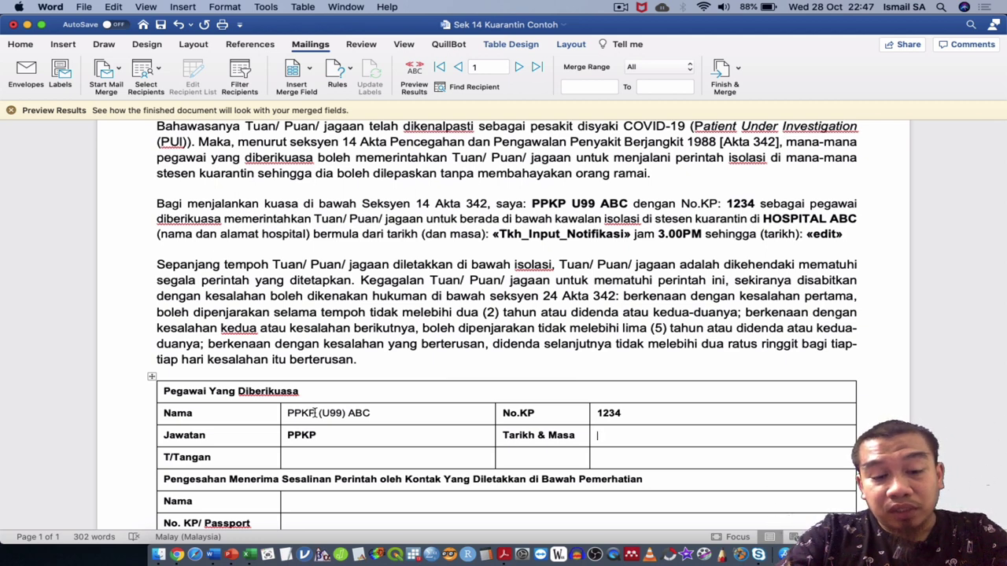
Enter 14/10/2020 PADA 2.00PM as the officer's date and time, then tab through the remaining officer cells
{"action": "type", "text": "14/10"}
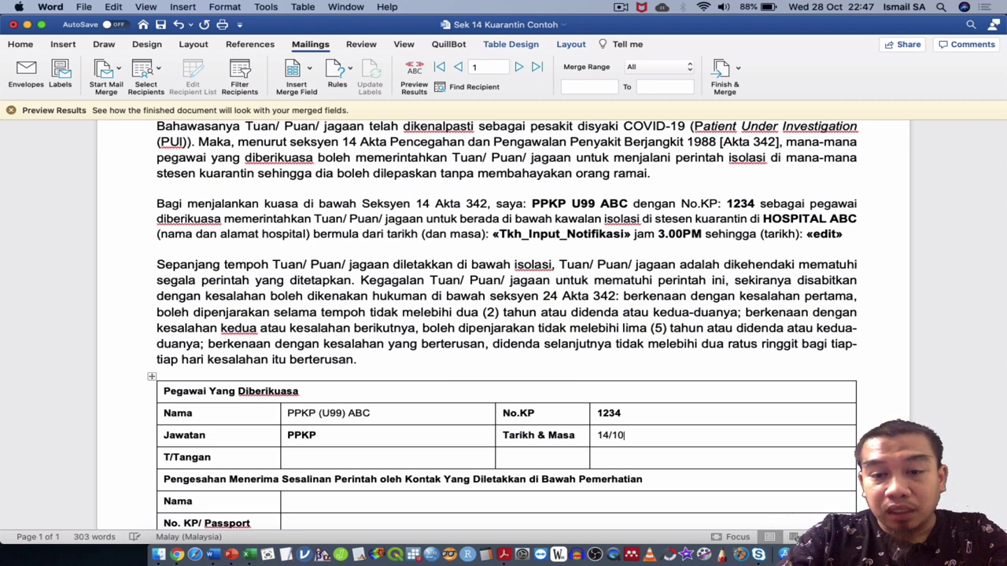
{"action": "type", "text": "/2020"}
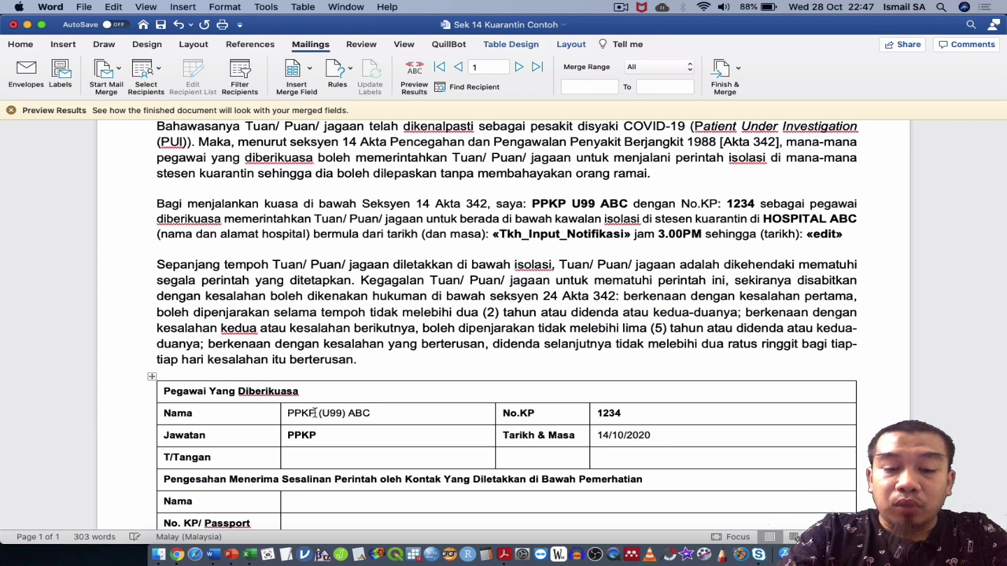
{"action": "type", "text": " PADA"}
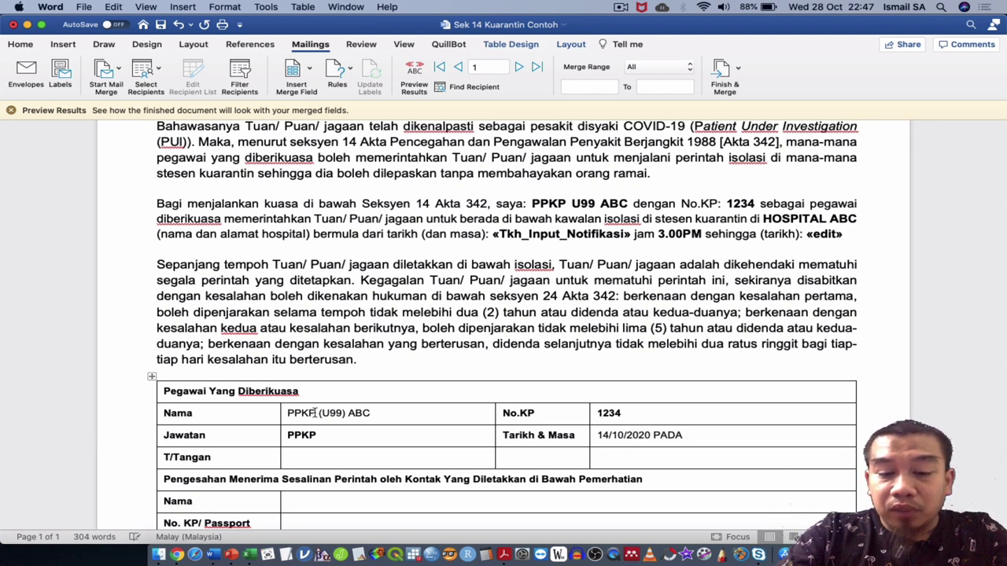
{"action": "type", "text": " 2.00PM"}
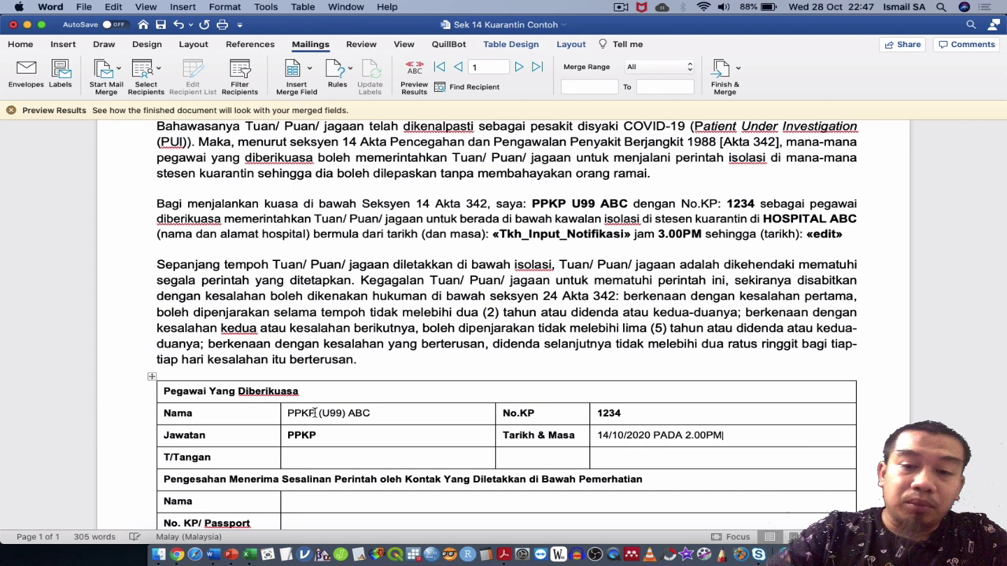
{"action": "scroll", "coordinate": [314, 413], "scroll_direction": "down", "scroll_amount": 2}
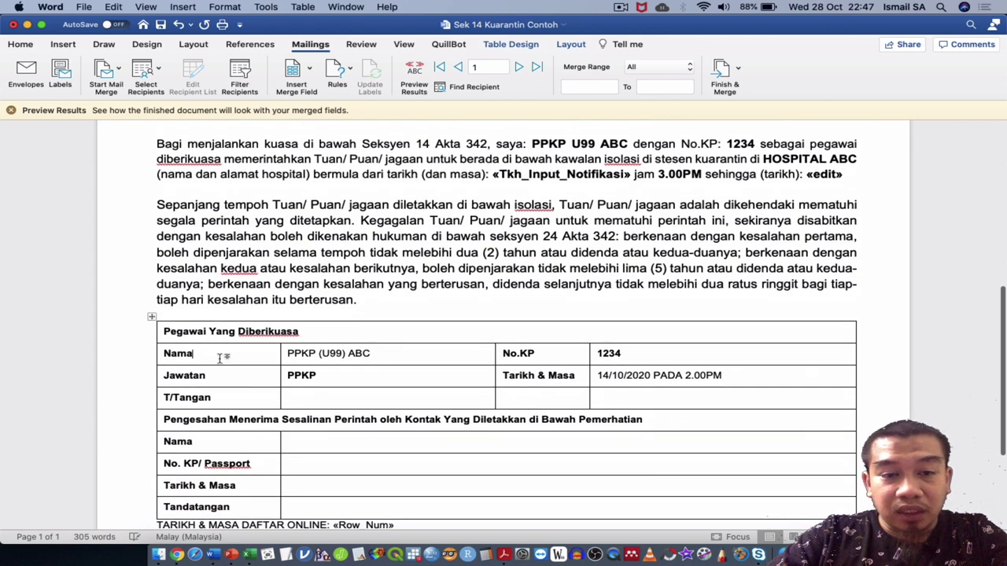
{"action": "key", "text": "Tab"}
{"action": "key", "text": "Tab"}
{"action": "key", "text": "Tab"}
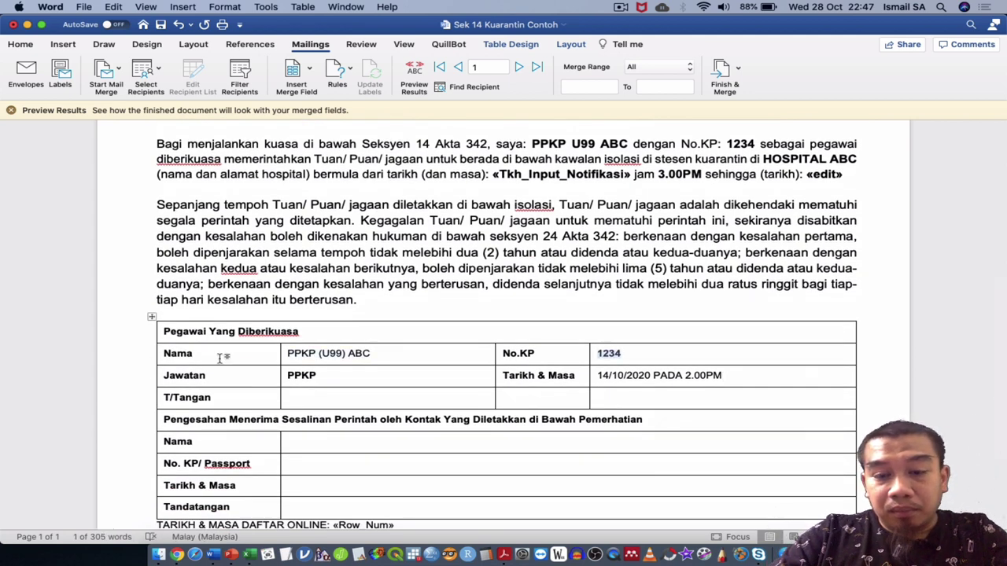
{"action": "key", "text": "Tab"}
{"action": "key", "text": "Tab"}
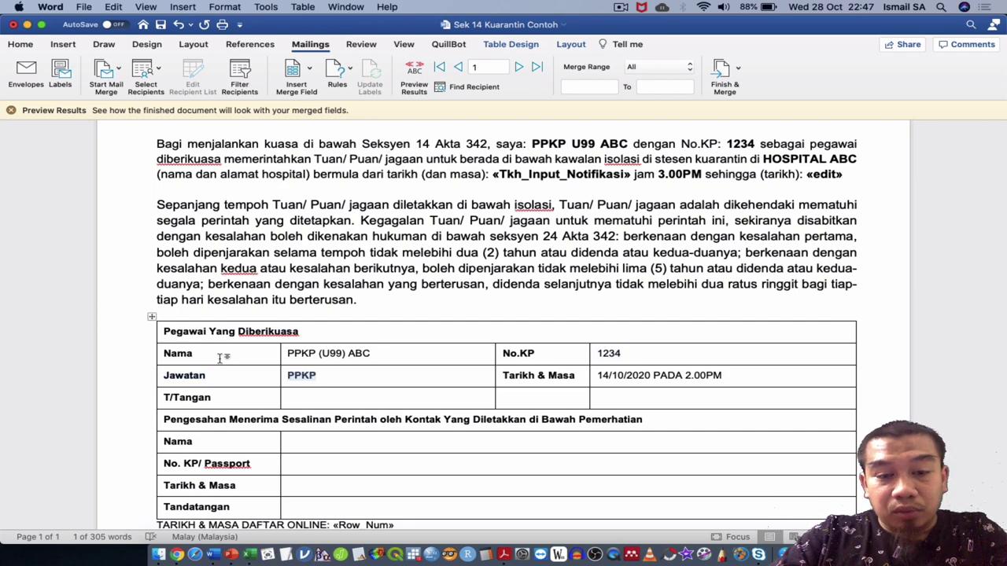
{"action": "key", "text": "Tab"}
{"action": "scroll", "coordinate": [221, 358], "scroll_direction": "up", "scroll_amount": 5}
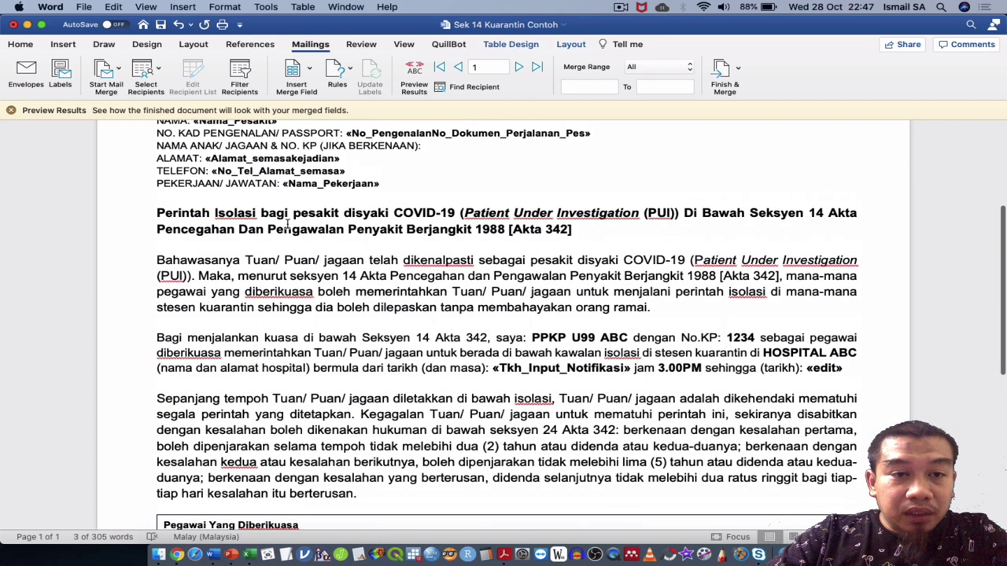
Add a non-bold WARD: label on a new line after «Nama_Pekerjaan»
{"action": "key", "text": "Return"}
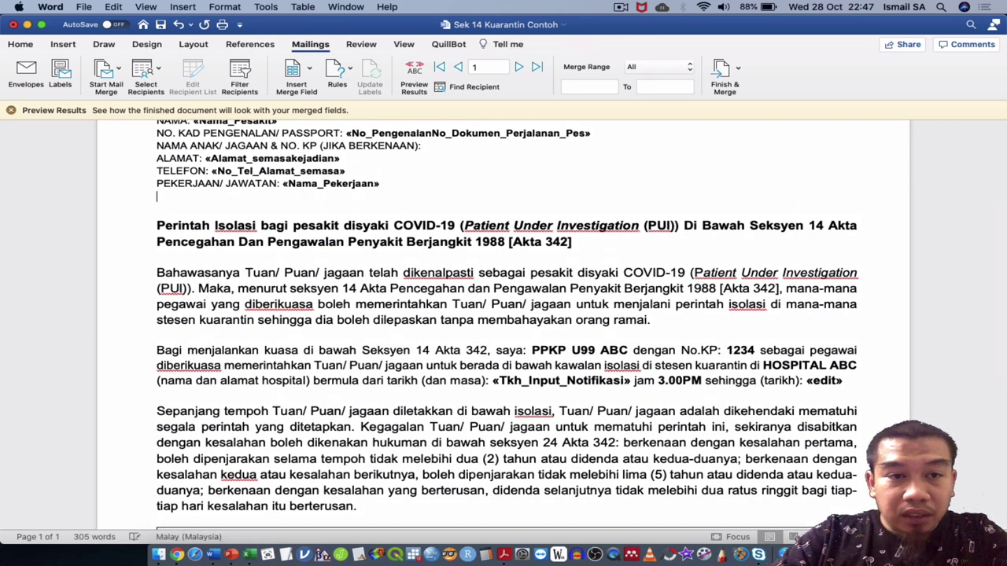
{"action": "type", "text": "WARD"}
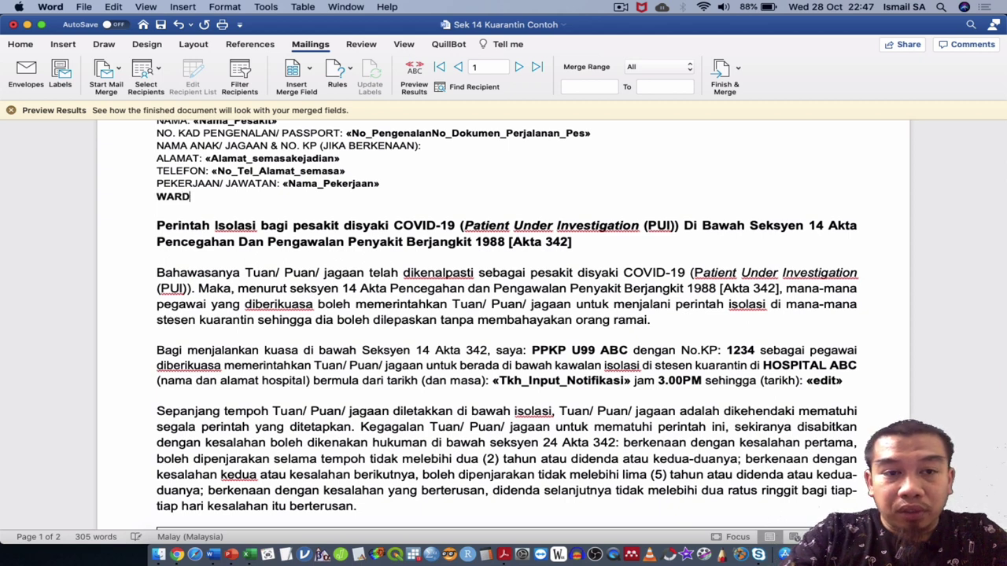
{"action": "type", "text": ":"}
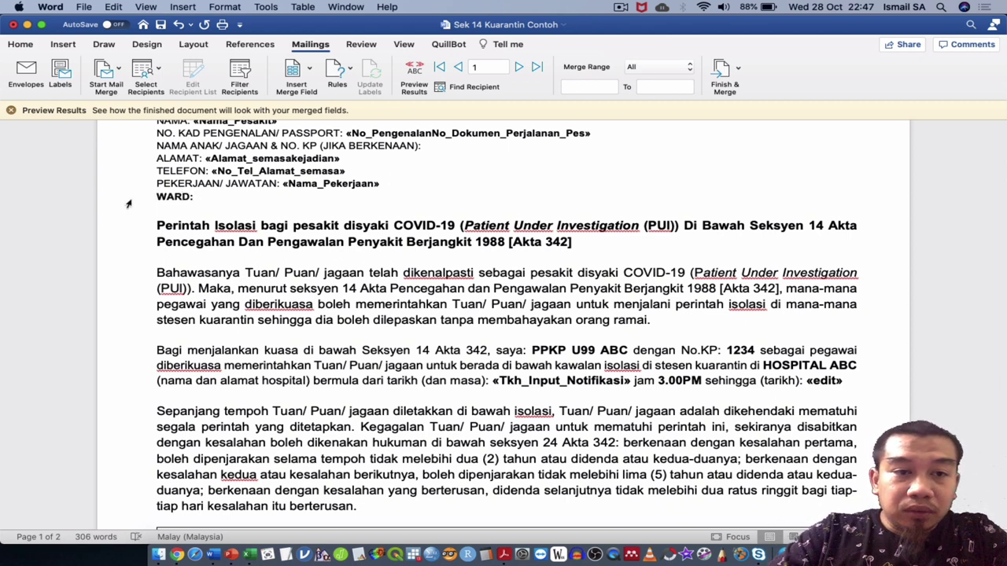
{"action": "left_click", "coordinate": [127, 202]}
{"action": "key", "text": "ctrl+b"}
{"action": "key", "text": "Right"}
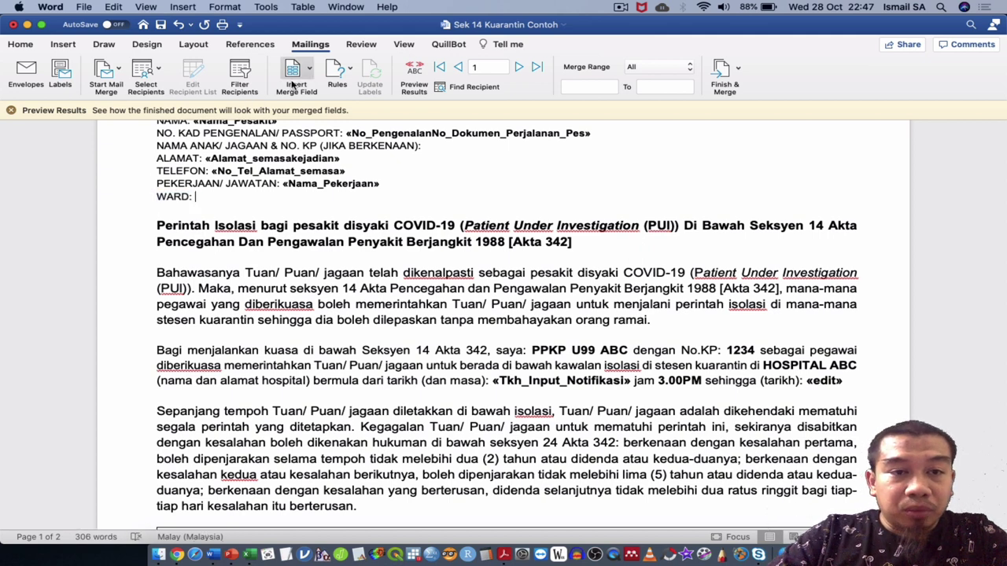
Insert the NoNama_Wad__Klinik merge field after the WARD: label
{"action": "left_click", "coordinate": [296, 73]}
{"action": "scroll", "coordinate": [357, 295], "scroll_direction": "down", "scroll_amount": 5}
{"action": "scroll", "coordinate": [356, 296], "scroll_direction": "down", "scroll_amount": 3}
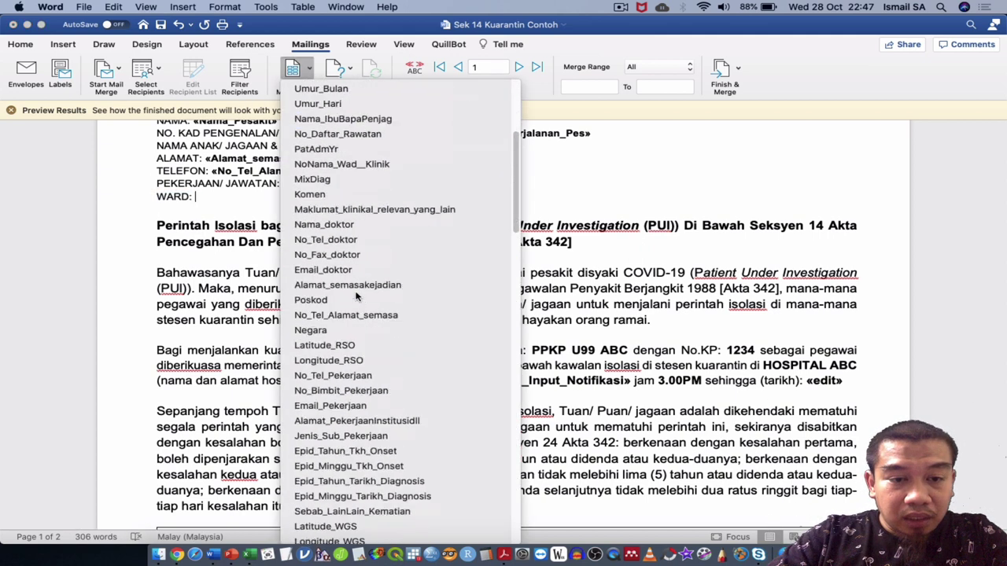
{"action": "scroll", "coordinate": [356, 295], "scroll_direction": "down", "scroll_amount": 1}
{"action": "scroll", "coordinate": [357, 296], "scroll_direction": "down", "scroll_amount": 5}
{"action": "scroll", "coordinate": [357, 296], "scroll_direction": "down", "scroll_amount": 5}
{"action": "scroll", "coordinate": [356, 296], "scroll_direction": "down", "scroll_amount": 2}
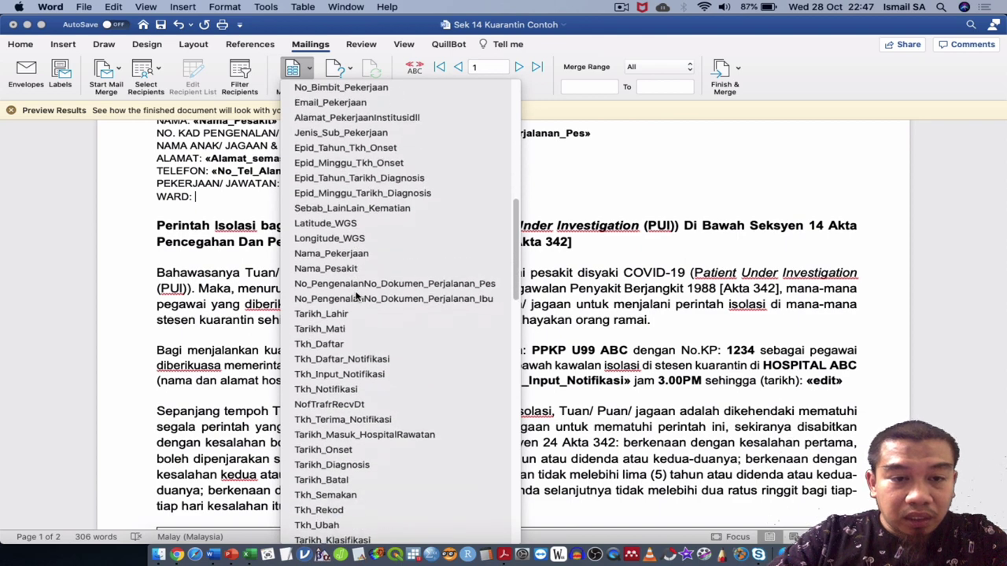
{"action": "scroll", "coordinate": [356, 296], "scroll_direction": "down", "scroll_amount": 4}
{"action": "scroll", "coordinate": [356, 295], "scroll_direction": "up", "scroll_amount": 2}
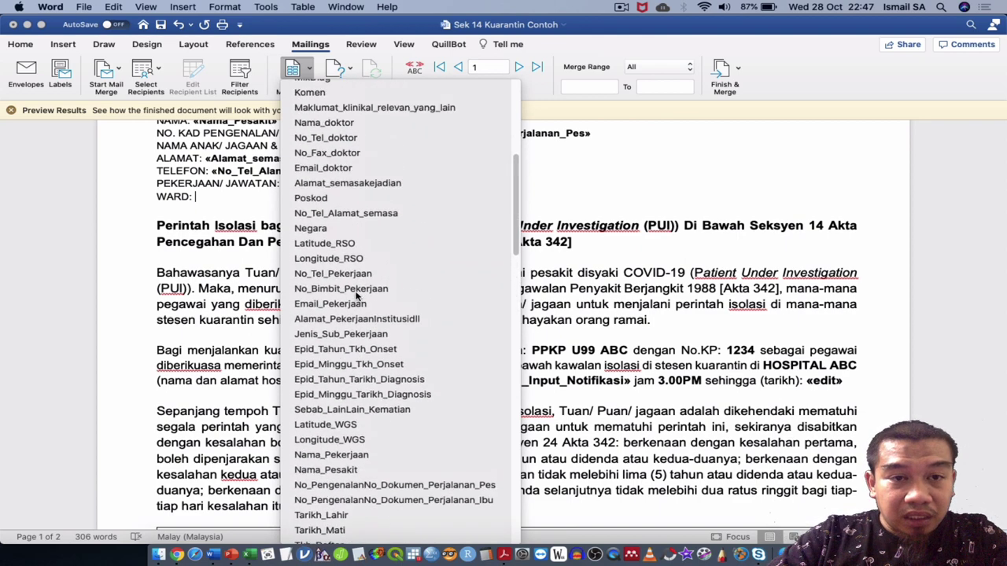
{"action": "scroll", "coordinate": [356, 296], "scroll_direction": "up", "scroll_amount": 1}
{"action": "scroll", "coordinate": [356, 296], "scroll_direction": "up", "scroll_amount": 1}
{"action": "scroll", "coordinate": [356, 295], "scroll_direction": "up", "scroll_amount": 2}
{"action": "scroll", "coordinate": [356, 295], "scroll_direction": "up", "scroll_amount": 2}
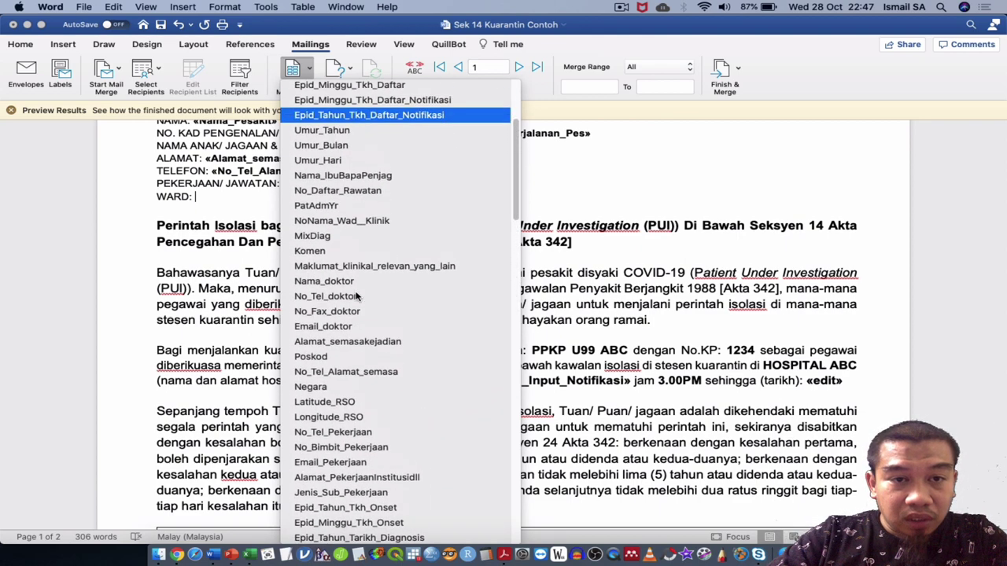
{"action": "scroll", "coordinate": [357, 296], "scroll_direction": "up", "scroll_amount": 2}
{"action": "scroll", "coordinate": [356, 296], "scroll_direction": "up", "scroll_amount": 1}
{"action": "scroll", "coordinate": [356, 295], "scroll_direction": "up", "scroll_amount": 1}
{"action": "scroll", "coordinate": [357, 295], "scroll_direction": "up", "scroll_amount": 3}
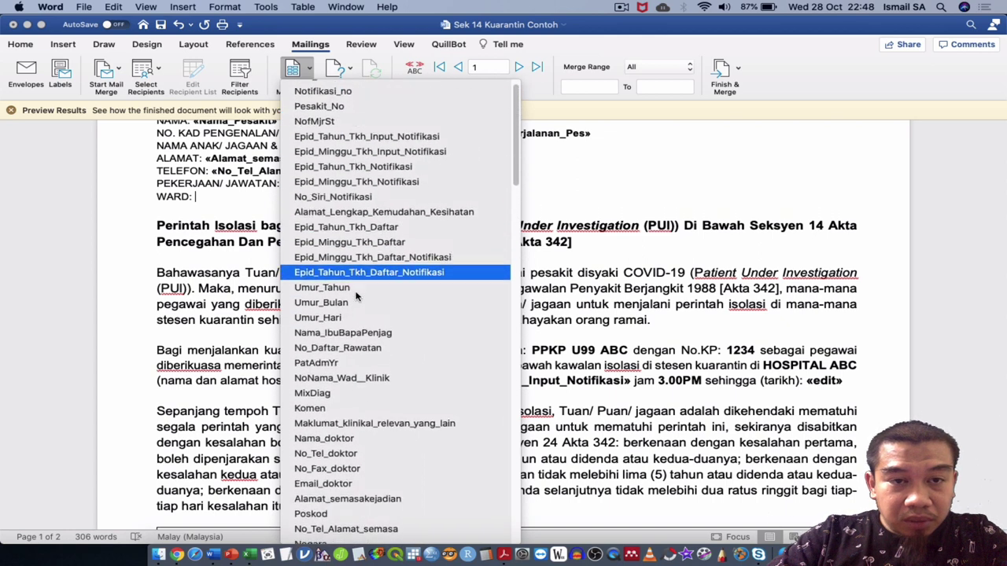
{"action": "scroll", "coordinate": [356, 295], "scroll_direction": "up", "scroll_amount": 1}
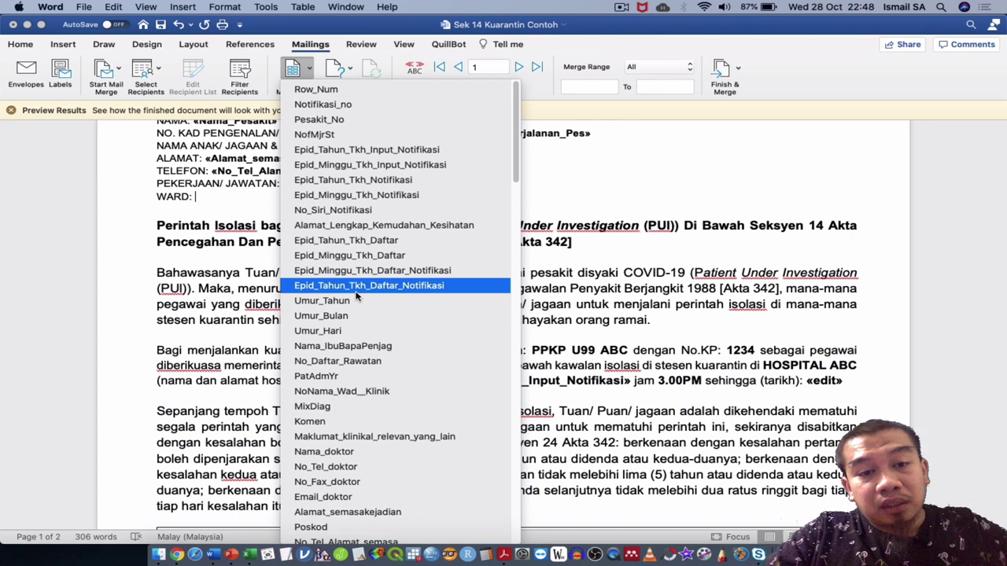
{"action": "scroll", "coordinate": [357, 295], "scroll_direction": "down", "scroll_amount": 2}
{"action": "left_click", "coordinate": [364, 351]}
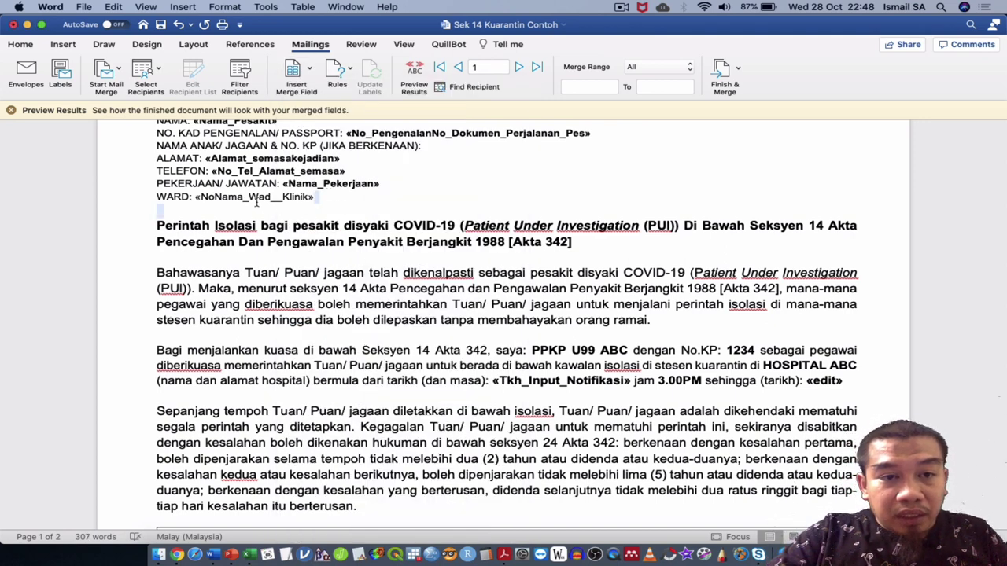
Make the inserted NoNama_Wad__Klinik field bold
{"action": "left_click_drag", "start_coordinate": [315, 197], "coordinate": [189, 201]}
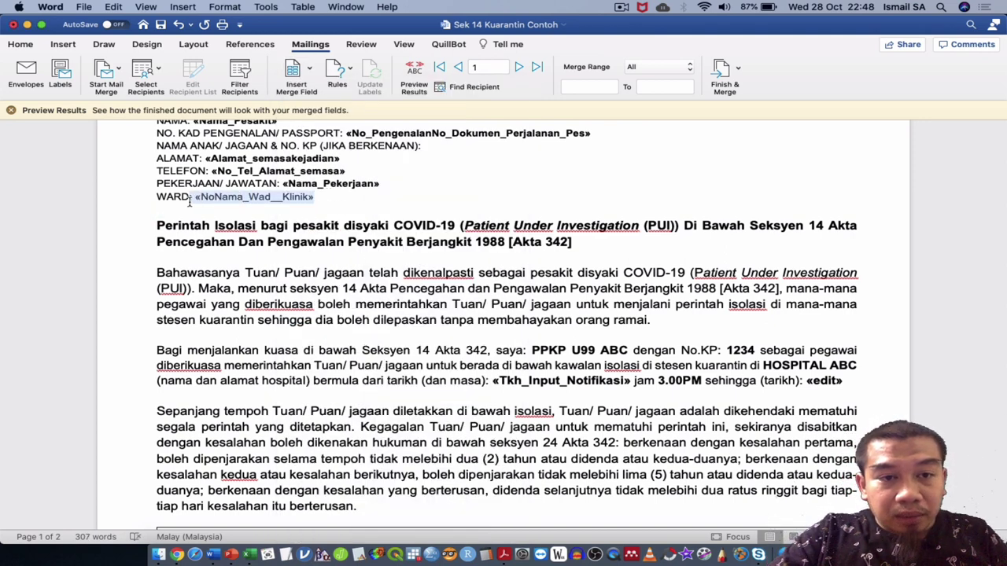
{"action": "left_click", "coordinate": [22, 45]}
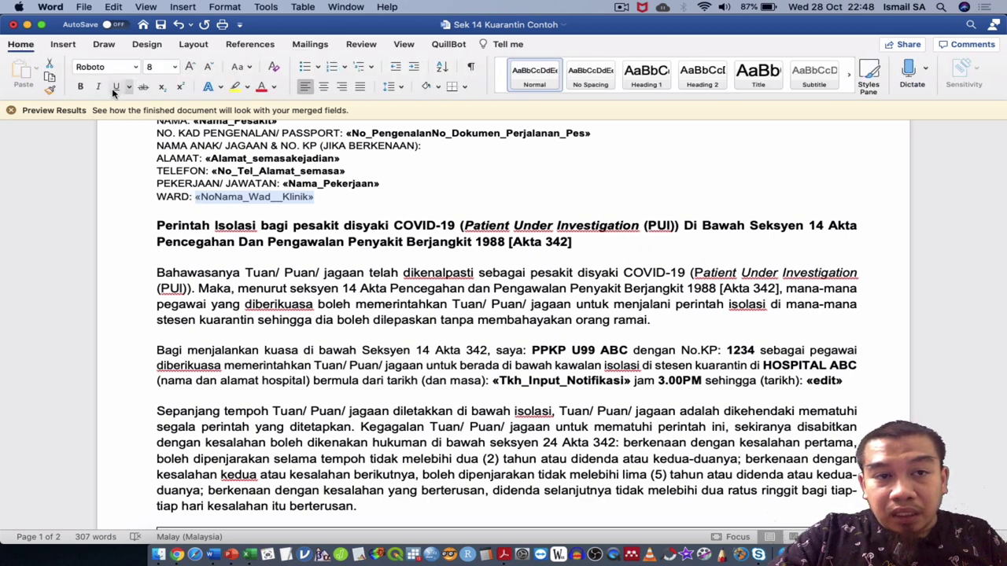
{"action": "left_click", "coordinate": [81, 86]}
{"action": "scroll", "coordinate": [510, 396], "scroll_direction": "down", "scroll_amount": 2}
{"action": "scroll", "coordinate": [510, 396], "scroll_direction": "down", "scroll_amount": 2}
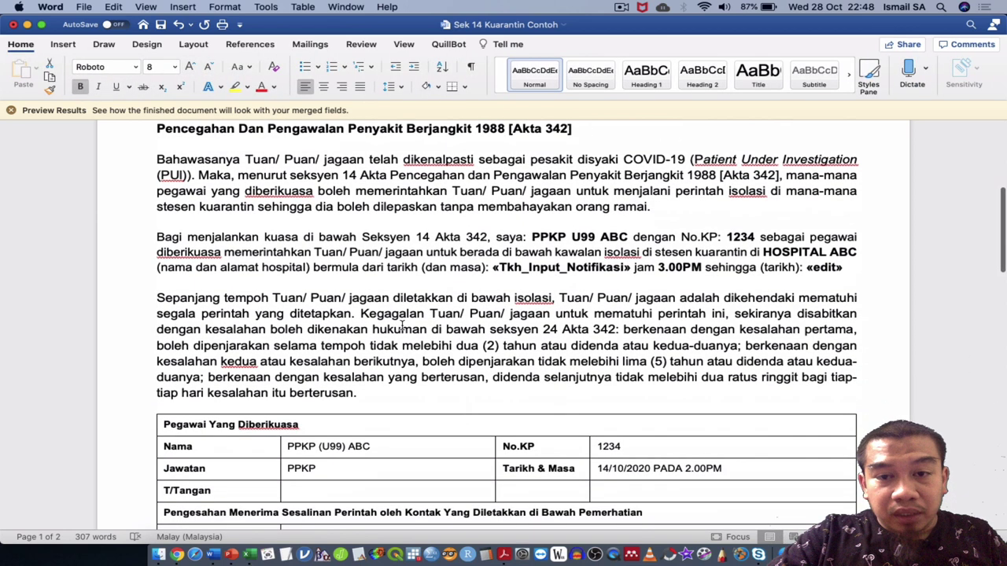
{"action": "scroll", "coordinate": [511, 395], "scroll_direction": "down", "scroll_amount": 2}
{"action": "scroll", "coordinate": [510, 395], "scroll_direction": "down", "scroll_amount": 1}
Copy the «Nama_Pesakit» field into the confirmation table's Nama cell
{"action": "left_click", "coordinate": [287, 358]}
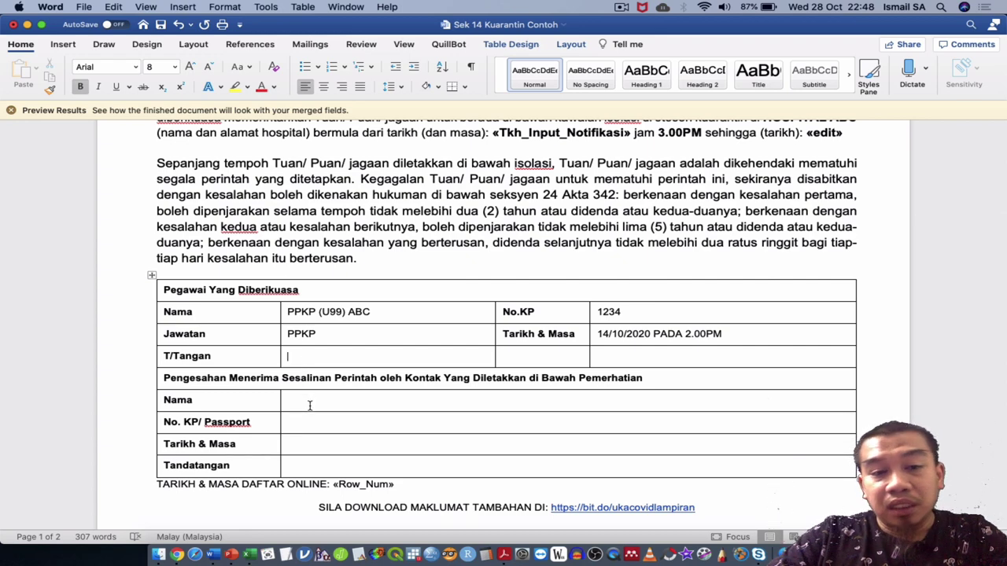
{"action": "scroll", "coordinate": [329, 309], "scroll_direction": "up", "scroll_amount": 3}
{"action": "scroll", "coordinate": [329, 309], "scroll_direction": "up", "scroll_amount": 2}
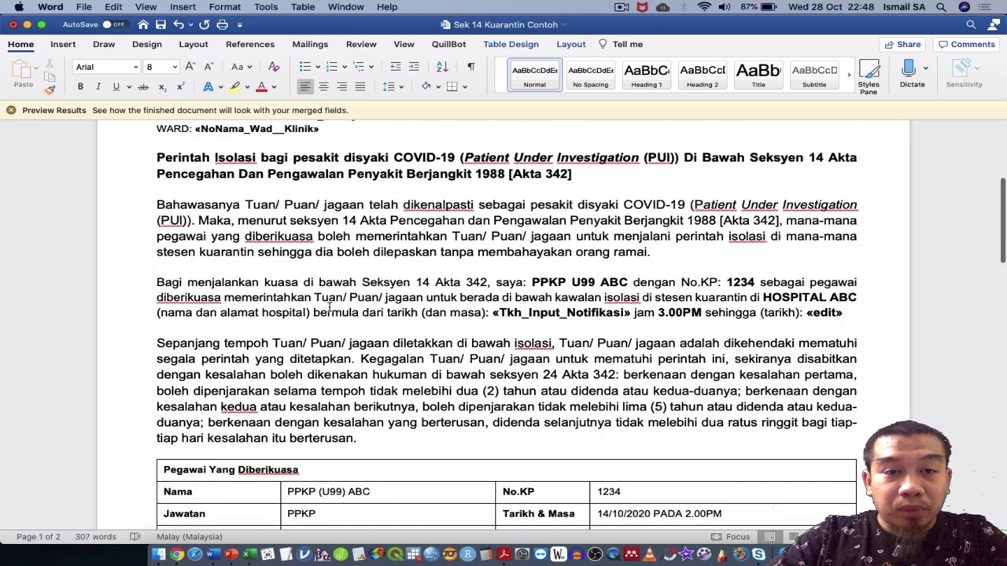
{"action": "scroll", "coordinate": [329, 309], "scroll_direction": "up", "scroll_amount": 2}
{"action": "scroll", "coordinate": [330, 309], "scroll_direction": "up", "scroll_amount": 1}
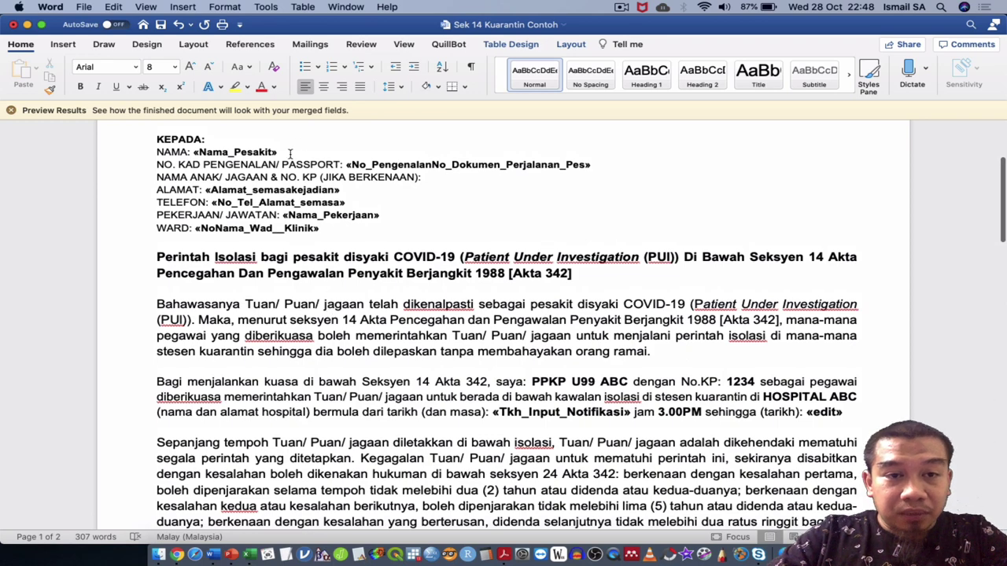
{"action": "left_click", "coordinate": [202, 153]}
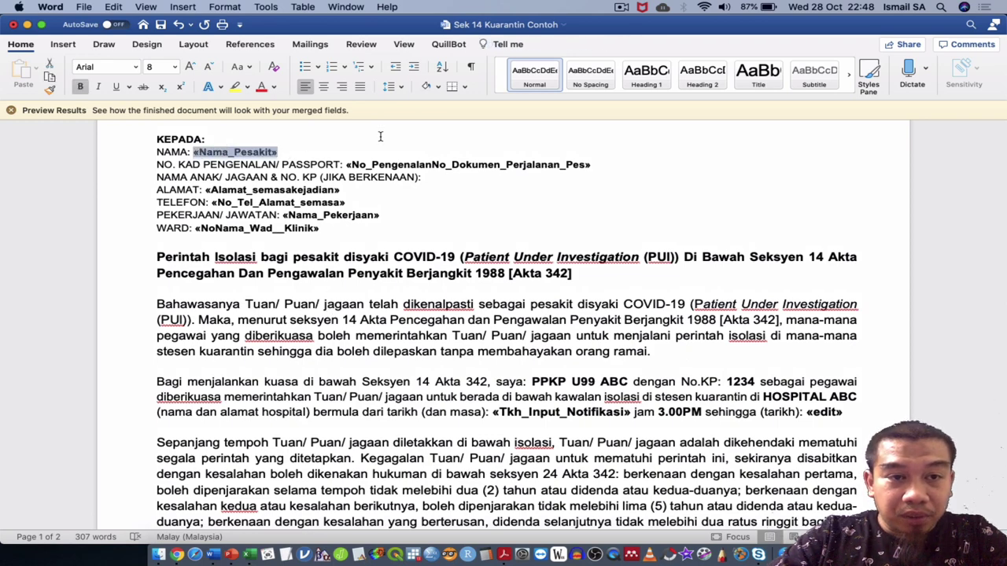
{"action": "scroll", "coordinate": [382, 223], "scroll_direction": "down", "scroll_amount": 8}
{"action": "scroll", "coordinate": [382, 224], "scroll_direction": "down", "scroll_amount": 1}
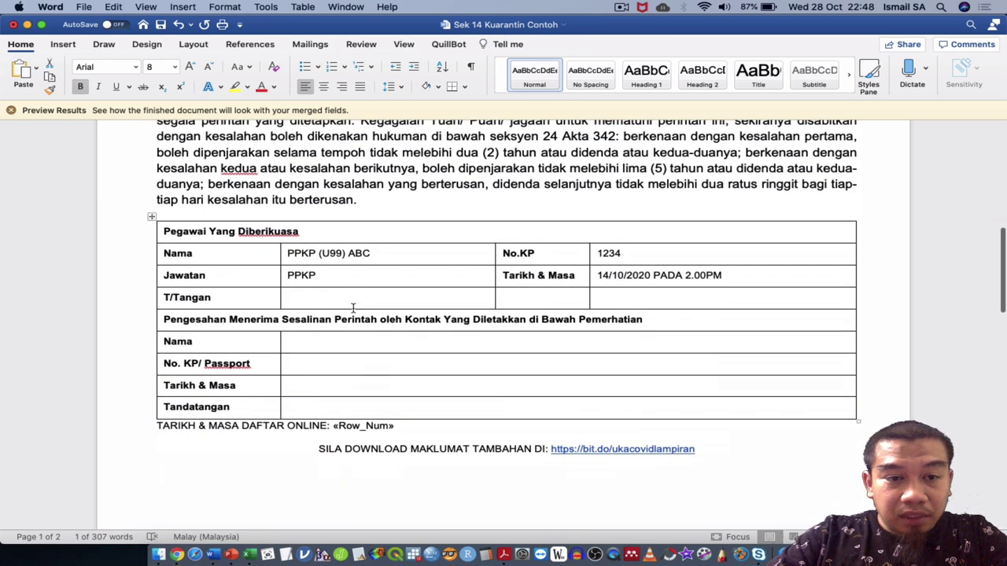
{"action": "left_click", "coordinate": [338, 341]}
{"action": "type", "text": "«Nama_Pesakit»"}
Copy the passport merge field into the No. KP/ Passport cell
{"action": "scroll", "coordinate": [439, 258], "scroll_direction": "up", "scroll_amount": 10}
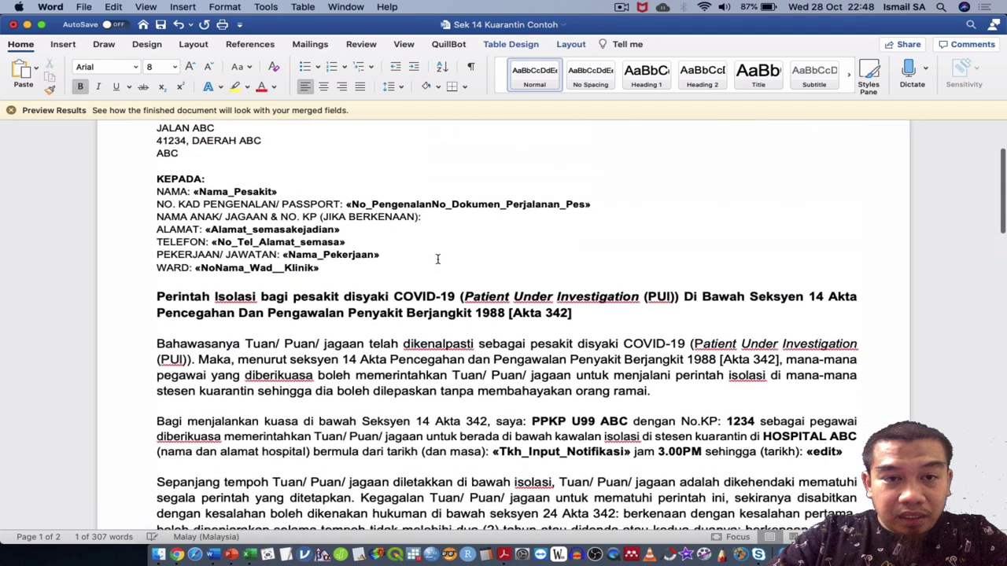
{"action": "scroll", "coordinate": [439, 258], "scroll_direction": "up", "scroll_amount": 3}
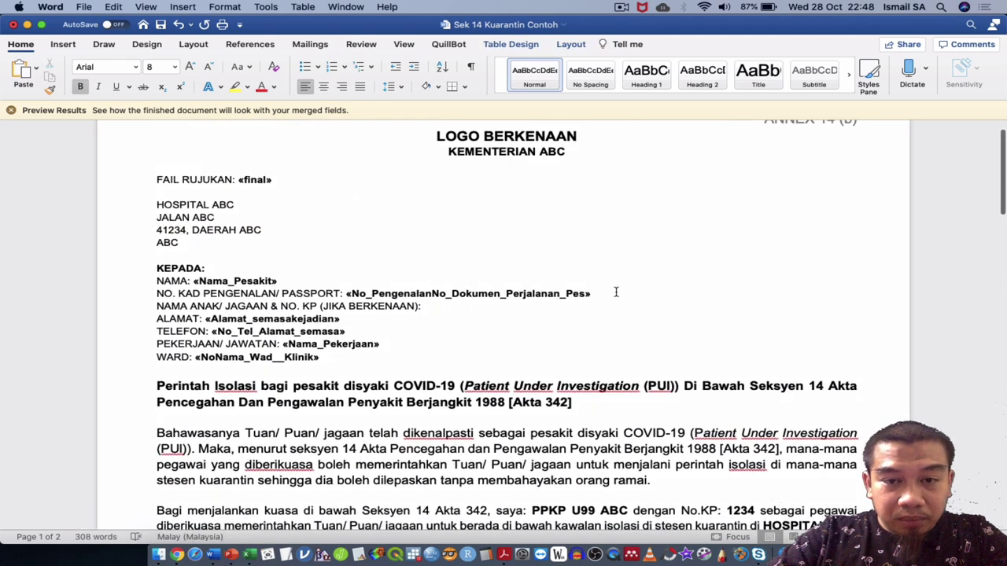
{"action": "left_click_drag", "start_coordinate": [616, 292], "coordinate": [342, 292]}
{"action": "key", "text": "super+c"}
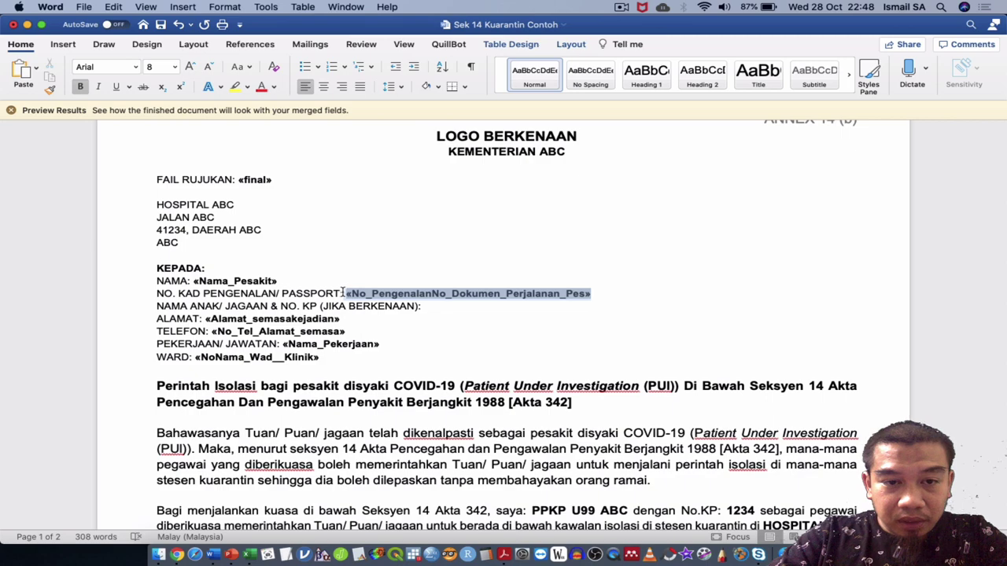
{"action": "scroll", "coordinate": [469, 270], "scroll_direction": "down", "scroll_amount": 12}
{"action": "scroll", "coordinate": [471, 271], "scroll_direction": "down", "scroll_amount": 3}
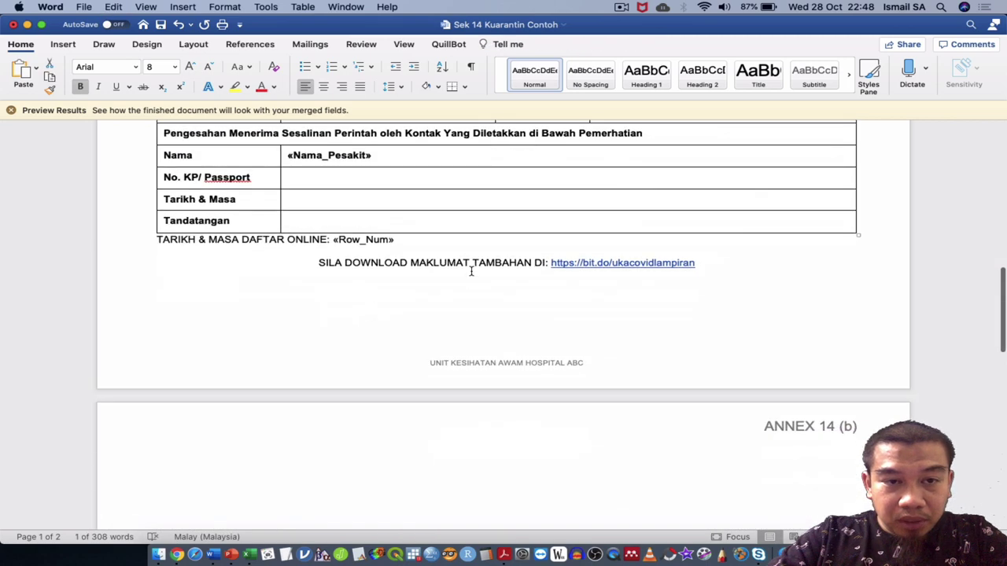
{"action": "key", "text": "super+v"}
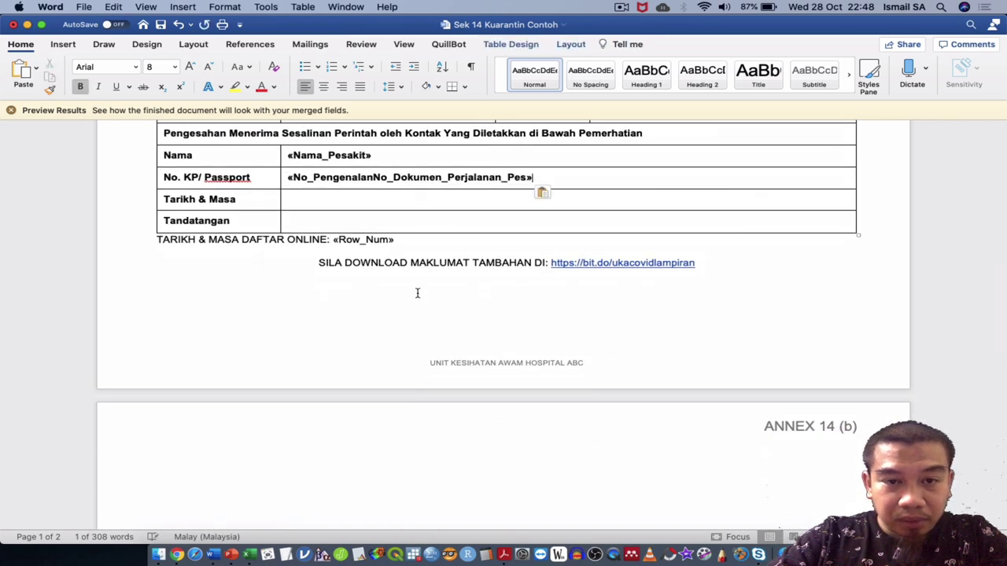
Delete the blank line below the download link that created an empty page
{"action": "left_click", "coordinate": [417, 293]}
{"action": "key", "text": "Delete"}
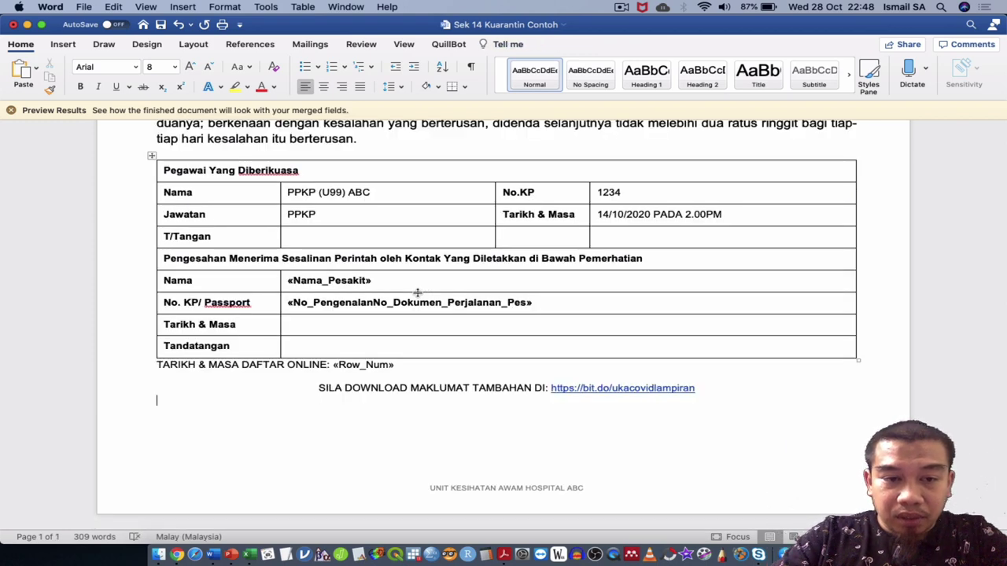
{"action": "key", "text": "super+e"}
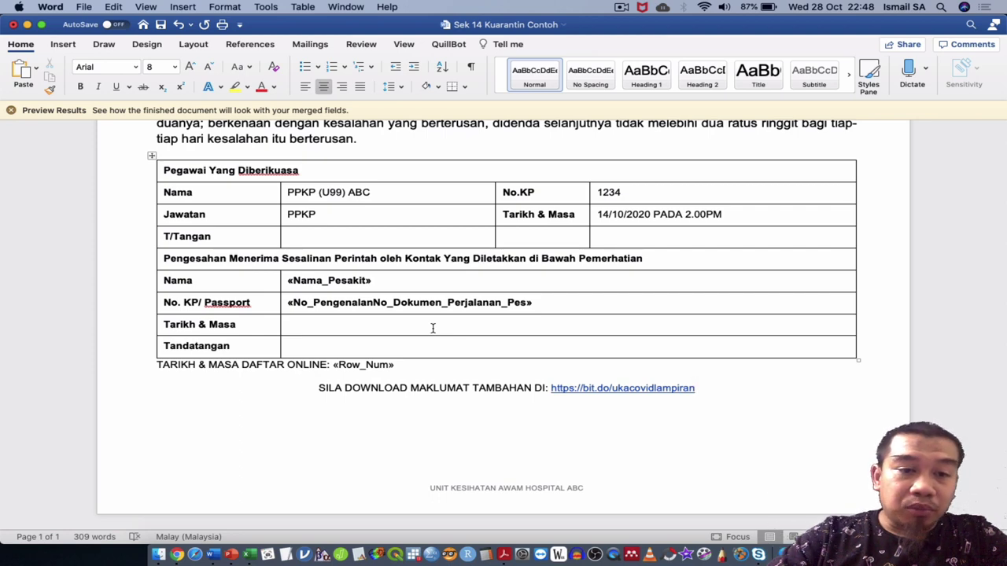
Select the officer's 14/10/2020 PADA 2.00PM date text
{"action": "left_click", "coordinate": [433, 328]}
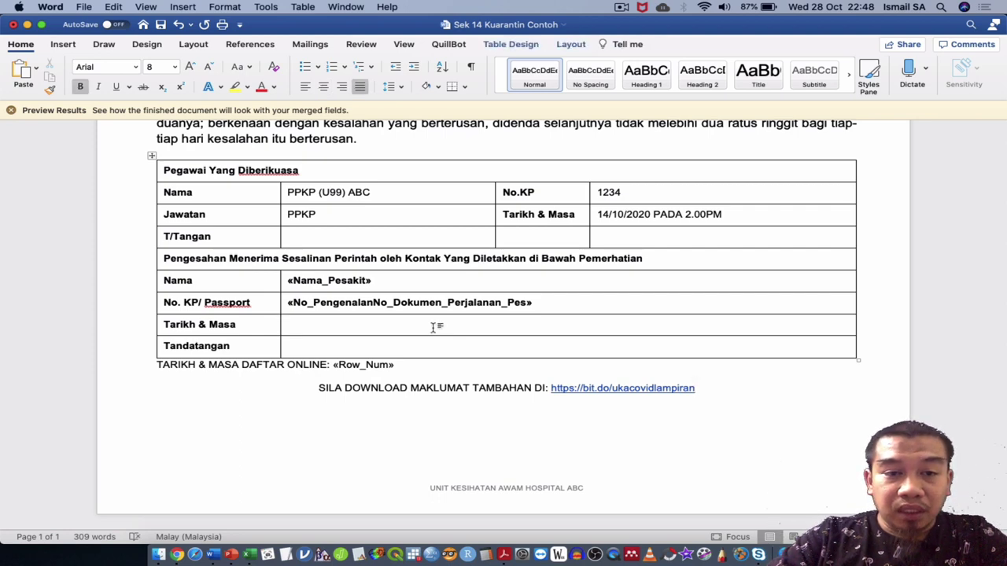
{"action": "scroll", "coordinate": [433, 328], "scroll_direction": "up", "scroll_amount": 3}
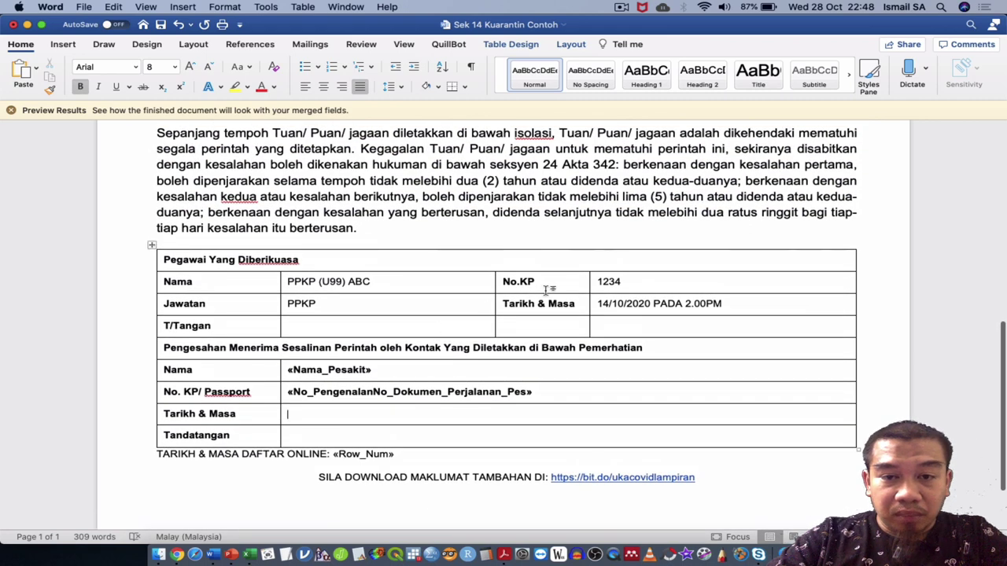
{"action": "left_click", "coordinate": [550, 309]}
{"action": "key", "text": "Tab"}
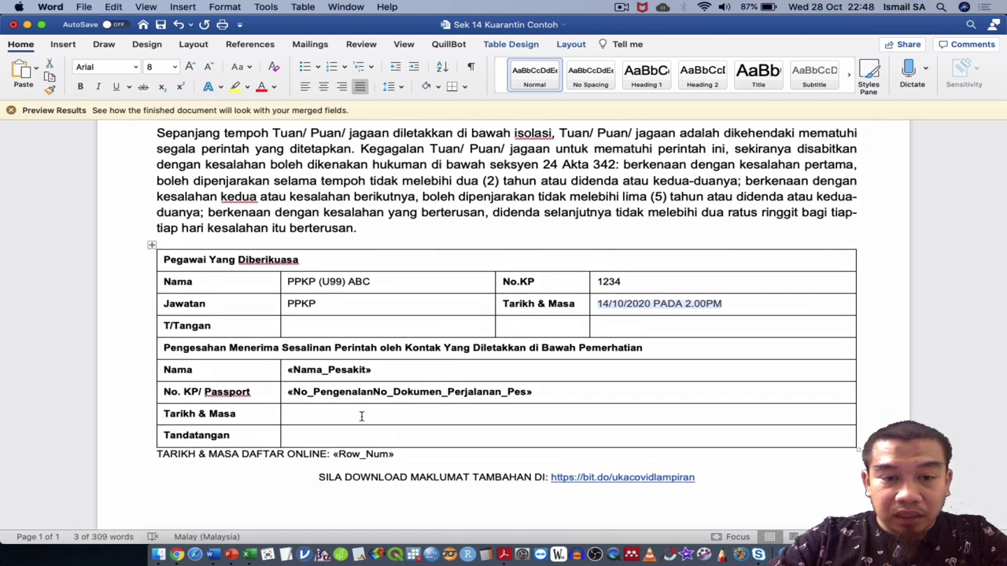
Replace «Row_Num» after TARIKH & MASA DAFTAR ONLINE: with 13/10/2020 PADA 8.00PM
{"action": "left_click", "coordinate": [362, 416]}
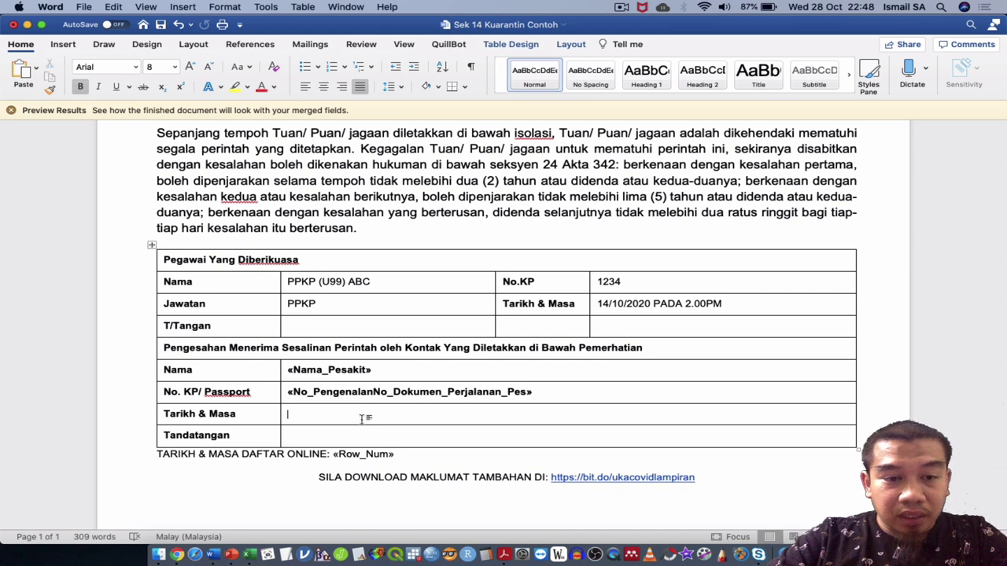
{"action": "scroll", "coordinate": [362, 418], "scroll_direction": "down", "scroll_amount": 2}
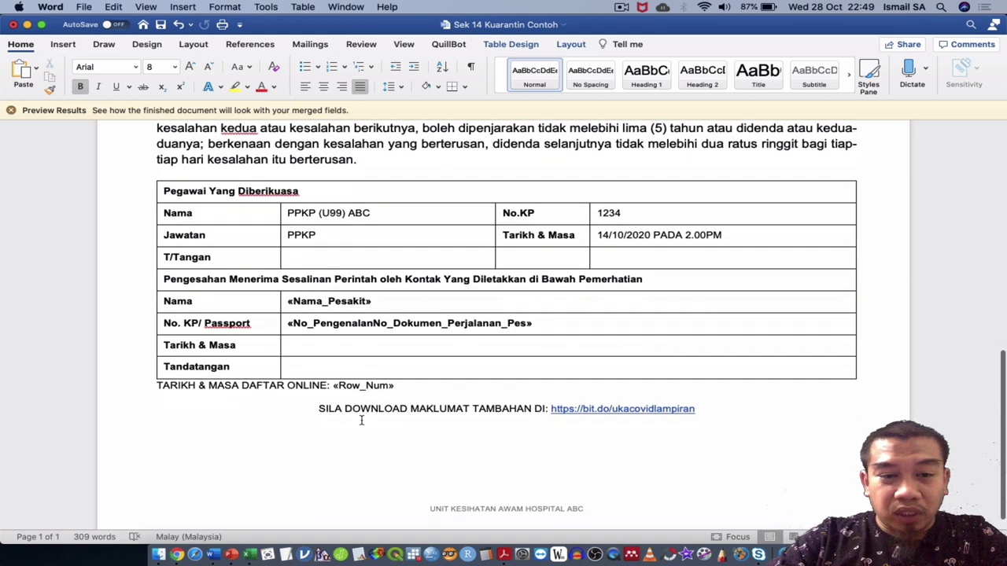
{"action": "left_click", "coordinate": [405, 386]}
{"action": "left_click_drag", "start_coordinate": [335, 385], "coordinate": [395, 385]}
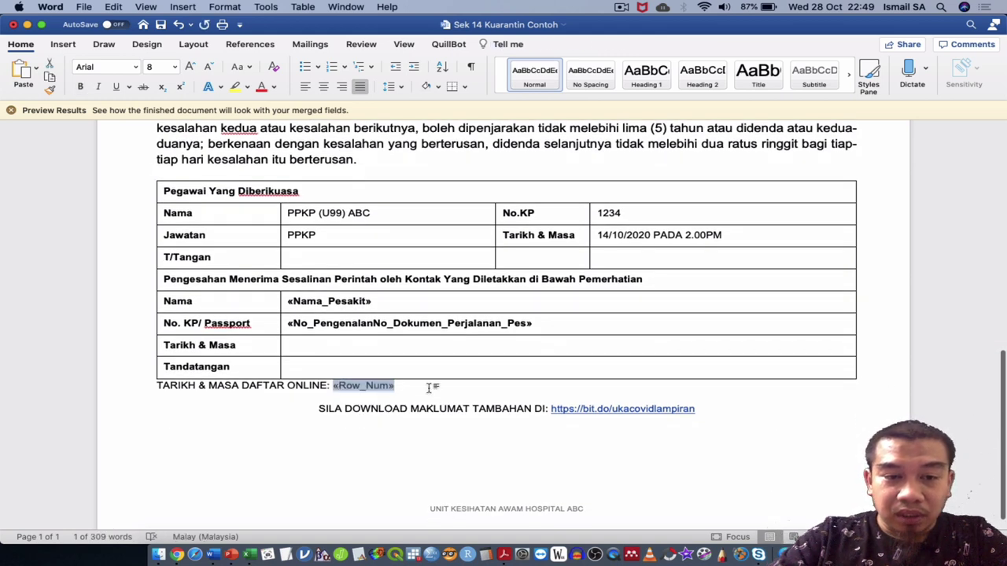
{"action": "key", "text": "BackSpace"}
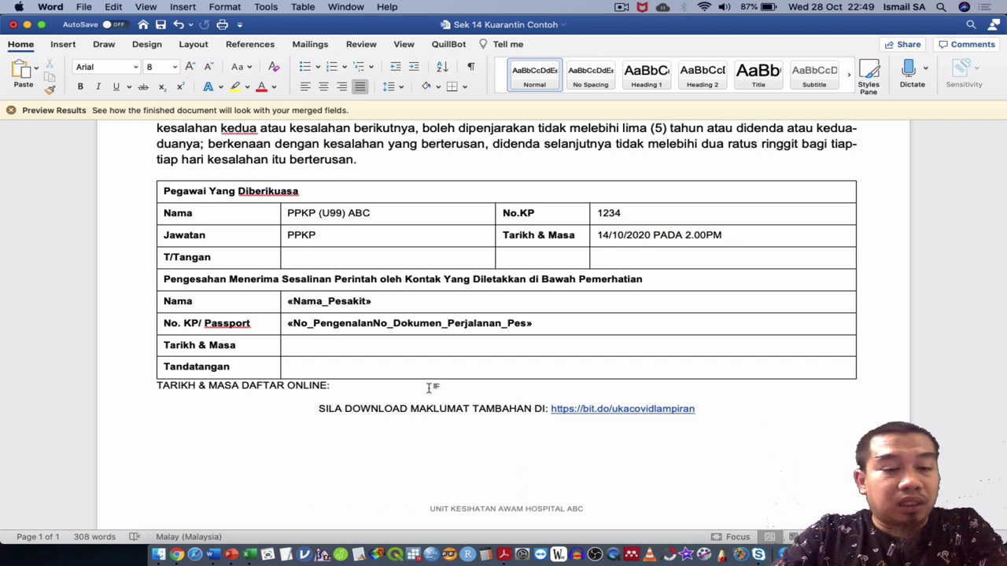
{"action": "type", "text": "13/10/"}
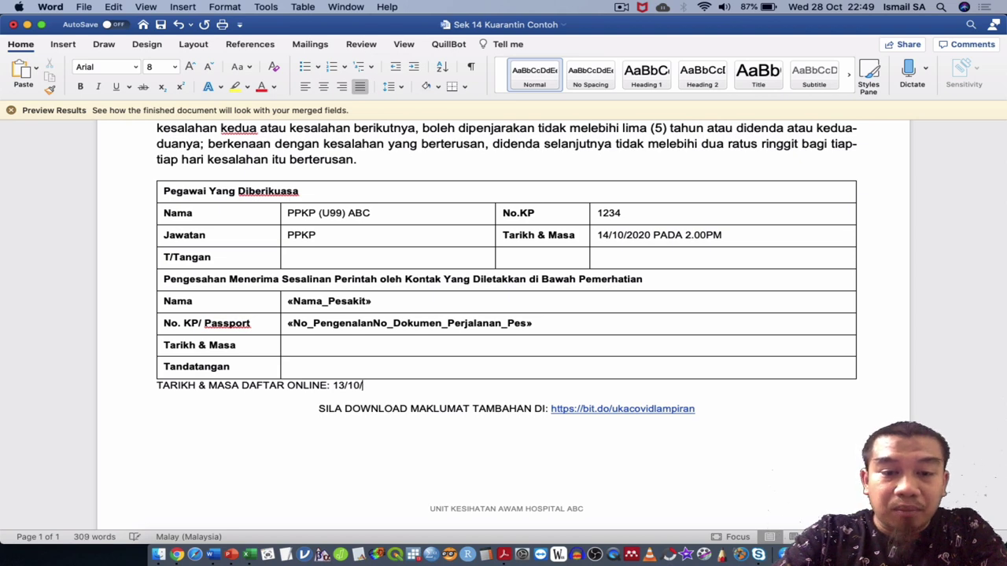
{"action": "type", "text": "2020 PADA 8"}
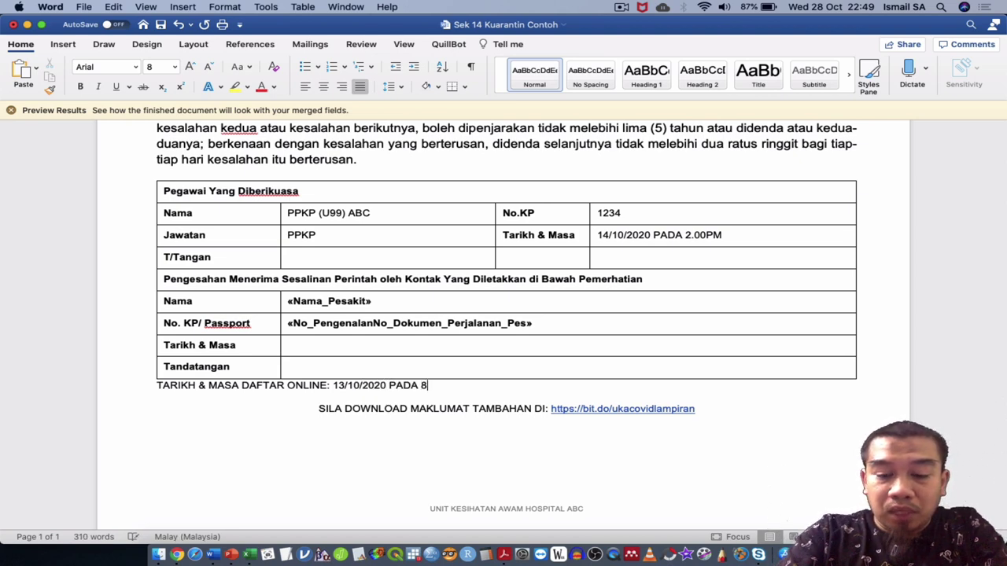
{"action": "type", "text": ".00PM"}
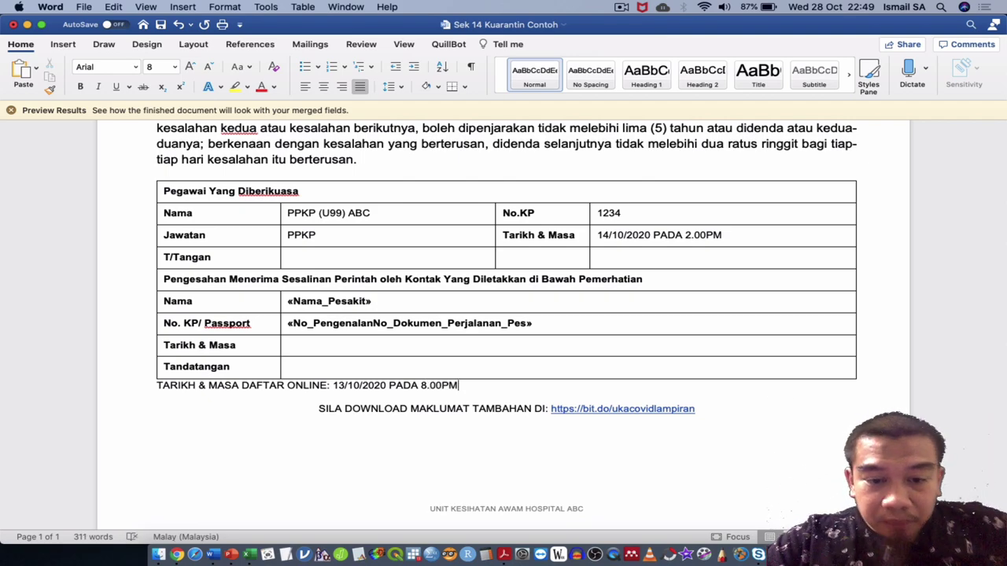
{"action": "scroll", "coordinate": [503, 314], "scroll_direction": "up", "scroll_amount": 3}
{"action": "scroll", "coordinate": [503, 315], "scroll_direction": "up", "scroll_amount": 10}
From Mailings > Finish & Merge, choose Edit Individual Documents
{"action": "scroll", "coordinate": [504, 314], "scroll_direction": "up", "scroll_amount": 5}
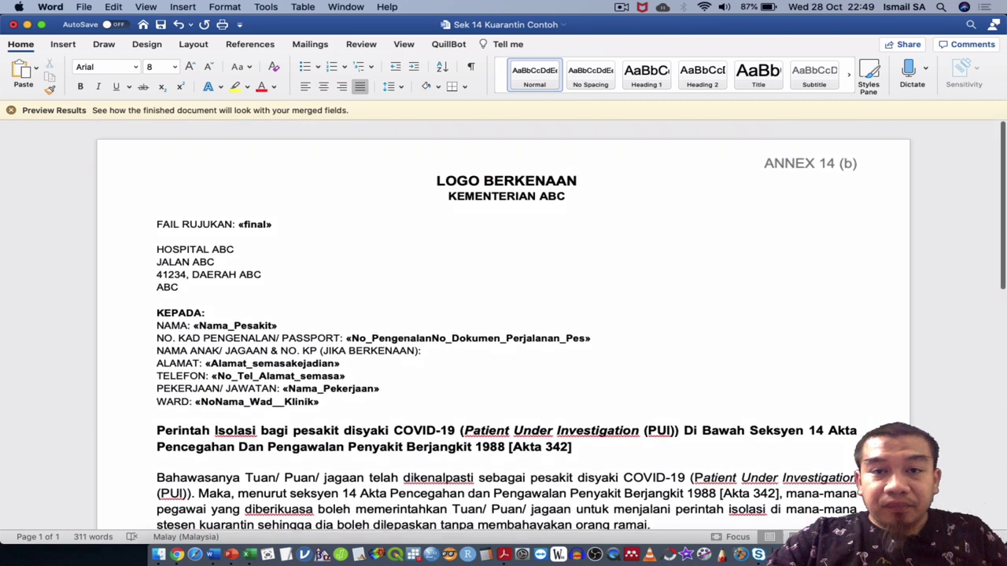
{"action": "left_click", "coordinate": [310, 44]}
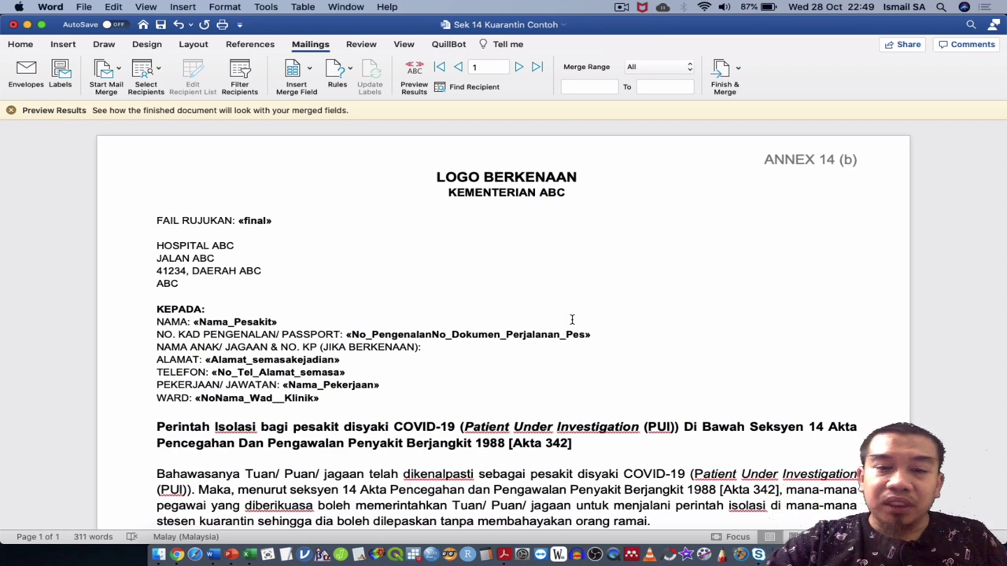
{"action": "left_click", "coordinate": [725, 69]}
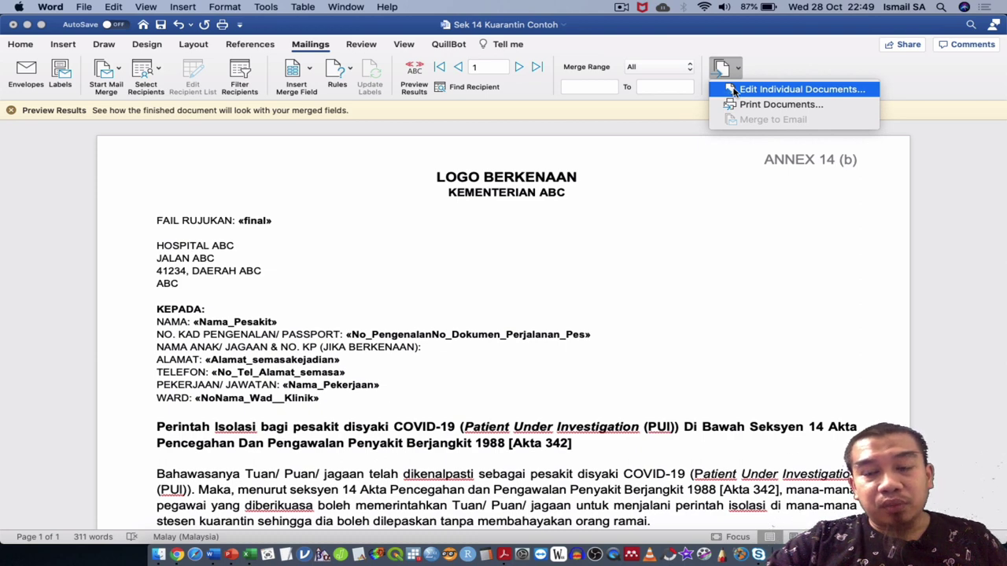
{"action": "left_click", "coordinate": [733, 91]}
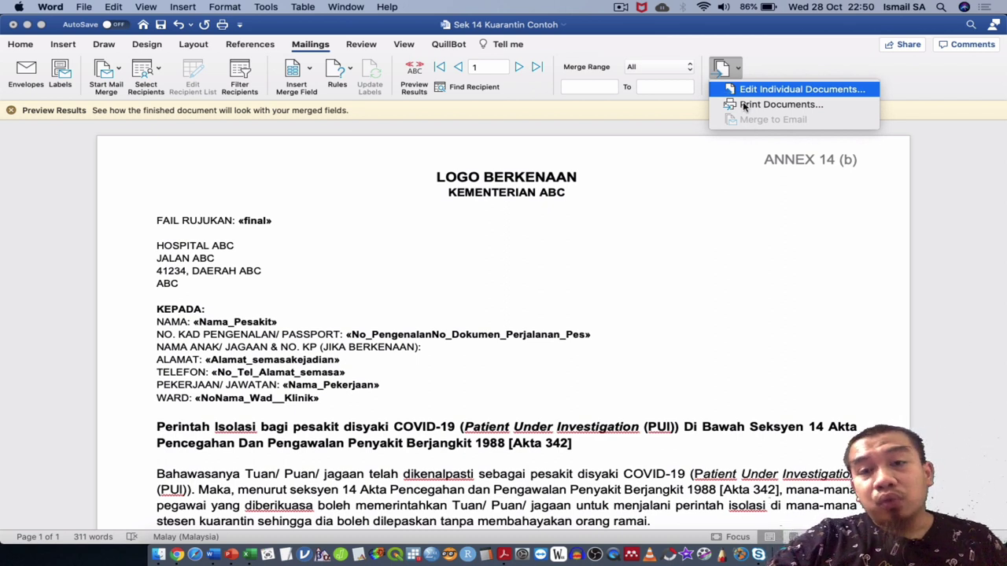
{"action": "left_click", "coordinate": [744, 107]}
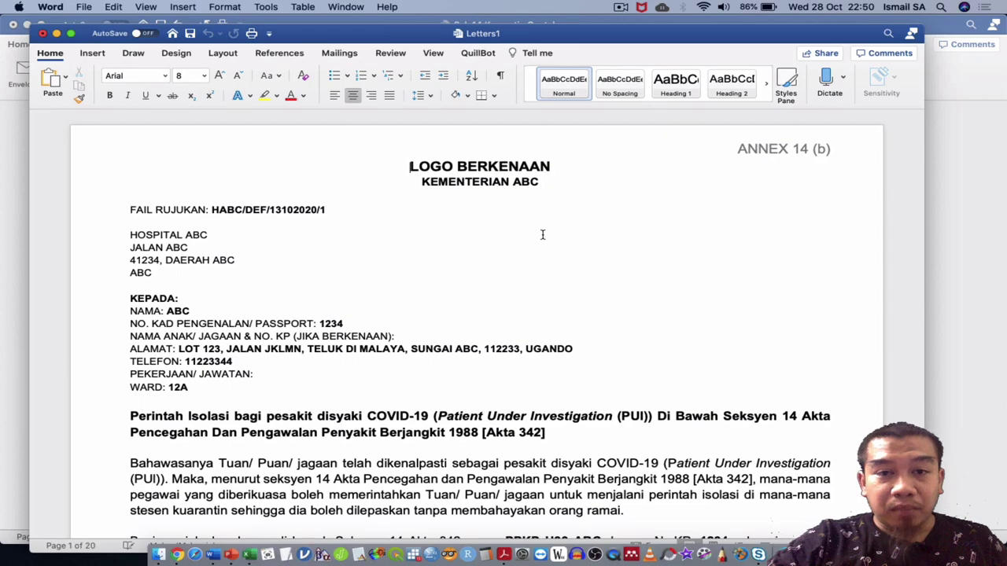
{"action": "scroll", "coordinate": [542, 234], "scroll_direction": "down", "scroll_amount": 5}
{"action": "scroll", "coordinate": [542, 235], "scroll_direction": "down", "scroll_amount": 5}
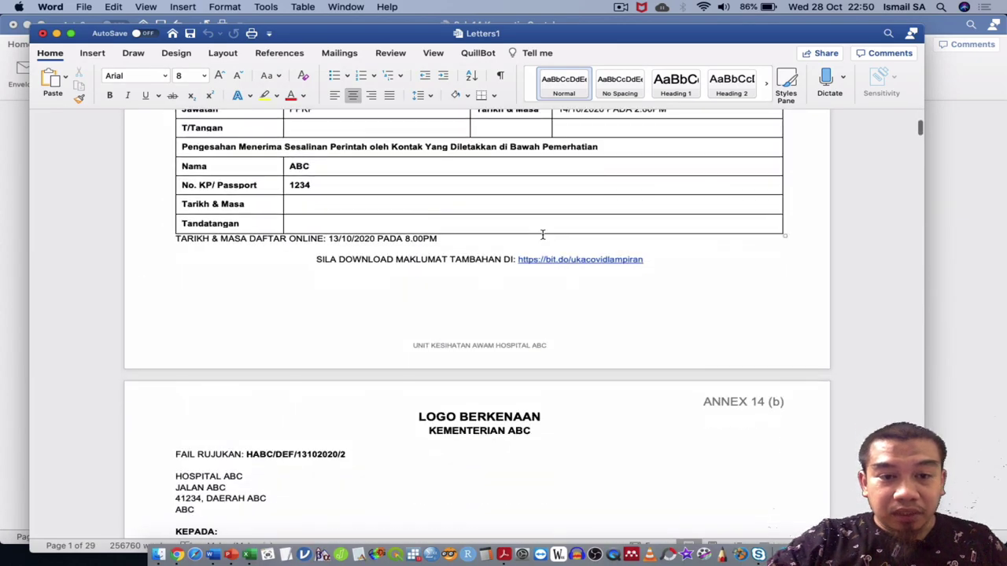
{"action": "scroll", "coordinate": [542, 235], "scroll_direction": "down", "scroll_amount": 2}
{"action": "scroll", "coordinate": [542, 235], "scroll_direction": "down", "scroll_amount": 8}
{"action": "scroll", "coordinate": [542, 234], "scroll_direction": "down", "scroll_amount": 10}
{"action": "scroll", "coordinate": [542, 235], "scroll_direction": "down", "scroll_amount": 5}
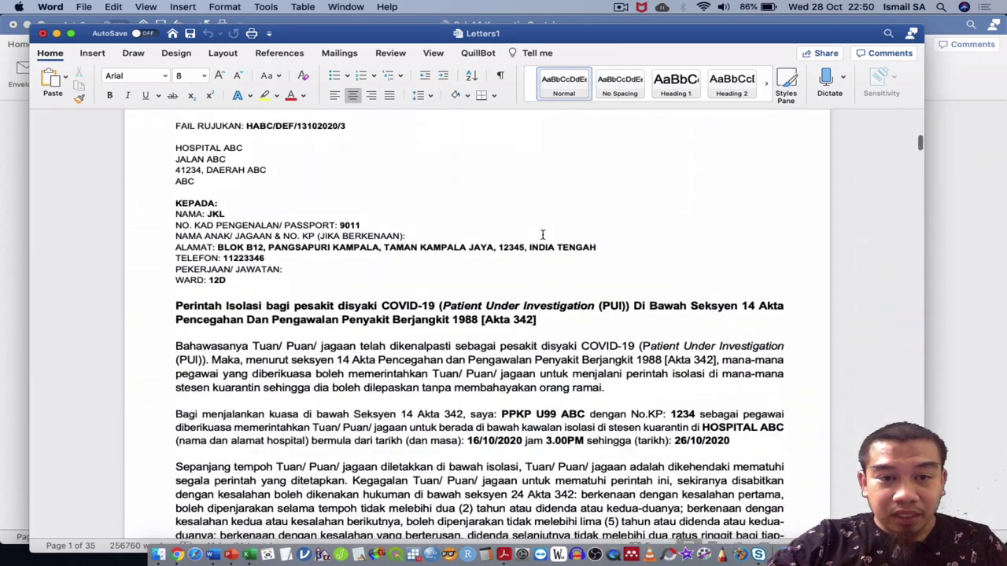
{"action": "scroll", "coordinate": [542, 234], "scroll_direction": "down", "scroll_amount": 7}
{"action": "scroll", "coordinate": [542, 234], "scroll_direction": "down", "scroll_amount": 10}
{"action": "scroll", "coordinate": [542, 234], "scroll_direction": "down", "scroll_amount": 10}
{"action": "scroll", "coordinate": [542, 234], "scroll_direction": "down", "scroll_amount": 10}
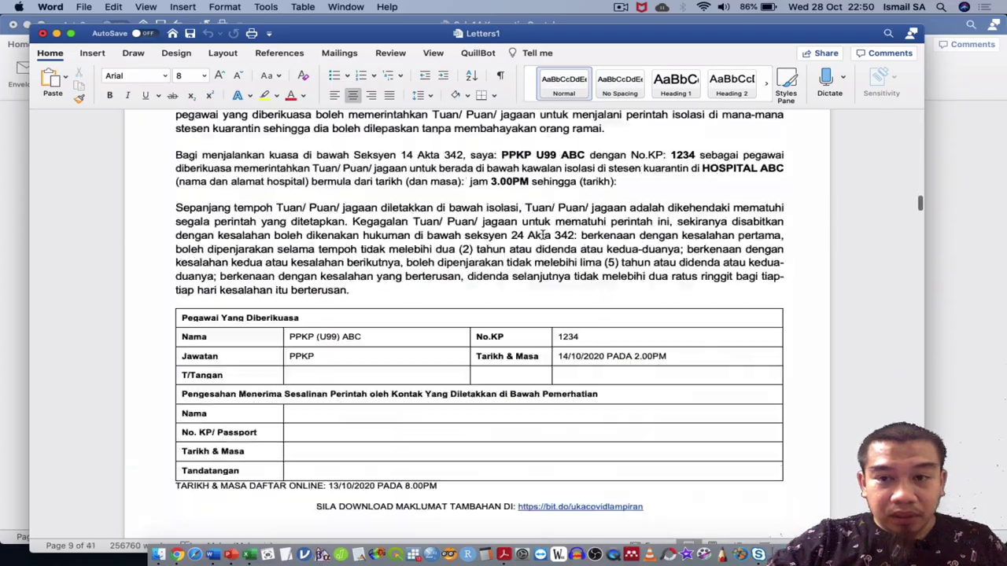
{"action": "scroll", "coordinate": [542, 234], "scroll_direction": "down", "scroll_amount": 3}
{"action": "scroll", "coordinate": [542, 236], "scroll_direction": "down", "scroll_amount": 8}
{"action": "scroll", "coordinate": [542, 239], "scroll_direction": "down", "scroll_amount": 8}
{"action": "scroll", "coordinate": [542, 236], "scroll_direction": "down", "scroll_amount": 8}
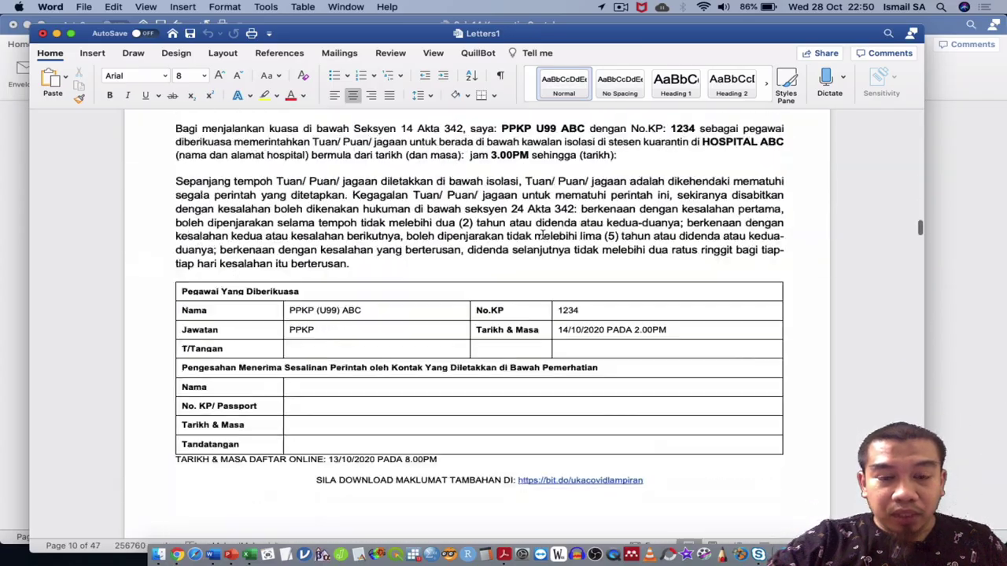
{"action": "scroll", "coordinate": [542, 235], "scroll_direction": "down", "scroll_amount": 4}
{"action": "scroll", "coordinate": [542, 233], "scroll_direction": "down", "scroll_amount": 4}
{"action": "scroll", "coordinate": [542, 234], "scroll_direction": "down", "scroll_amount": 4}
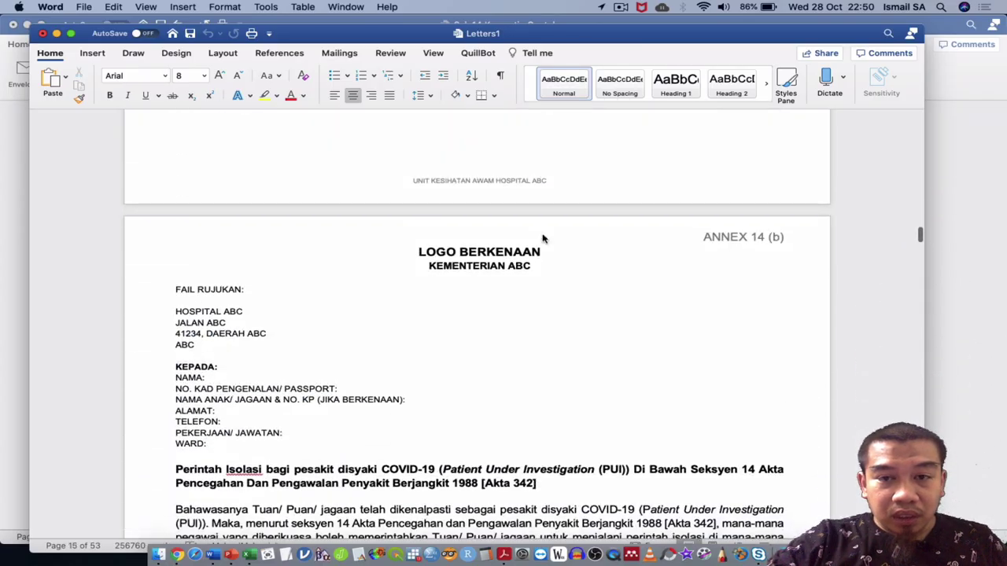
{"action": "scroll", "coordinate": [542, 234], "scroll_direction": "up", "scroll_amount": 10}
{"action": "scroll", "coordinate": [542, 235], "scroll_direction": "up", "scroll_amount": 9}
{"action": "scroll", "coordinate": [542, 234], "scroll_direction": "up", "scroll_amount": 1}
{"action": "scroll", "coordinate": [542, 234], "scroll_direction": "up", "scroll_amount": 2}
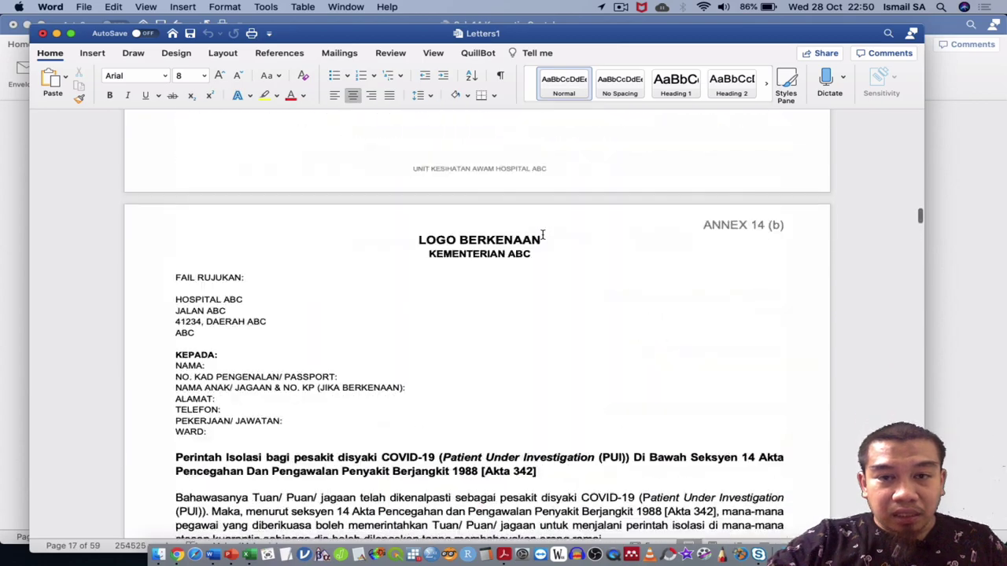
{"action": "scroll", "coordinate": [542, 235], "scroll_direction": "up", "scroll_amount": 6}
{"action": "scroll", "coordinate": [542, 234], "scroll_direction": "up", "scroll_amount": 5}
{"action": "scroll", "coordinate": [542, 234], "scroll_direction": "up", "scroll_amount": 5}
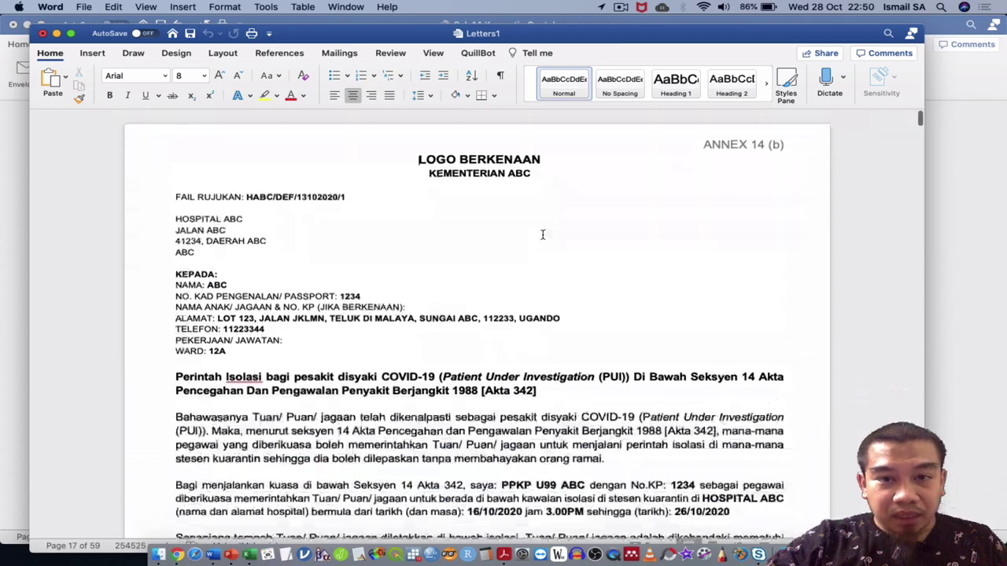
{"action": "scroll", "coordinate": [542, 235], "scroll_direction": "down", "scroll_amount": 5}
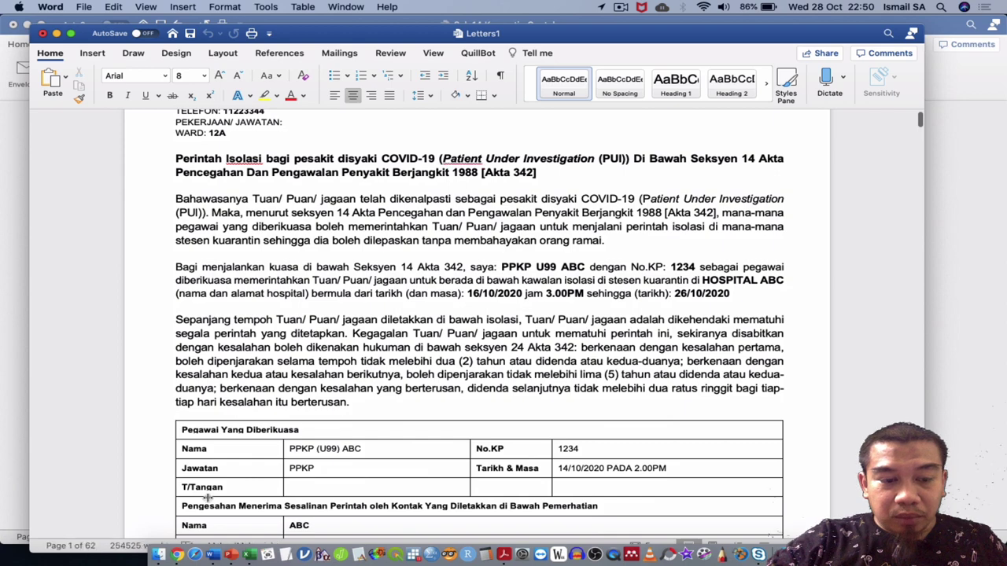
{"action": "scroll", "coordinate": [517, 395], "scroll_direction": "down", "scroll_amount": 6}
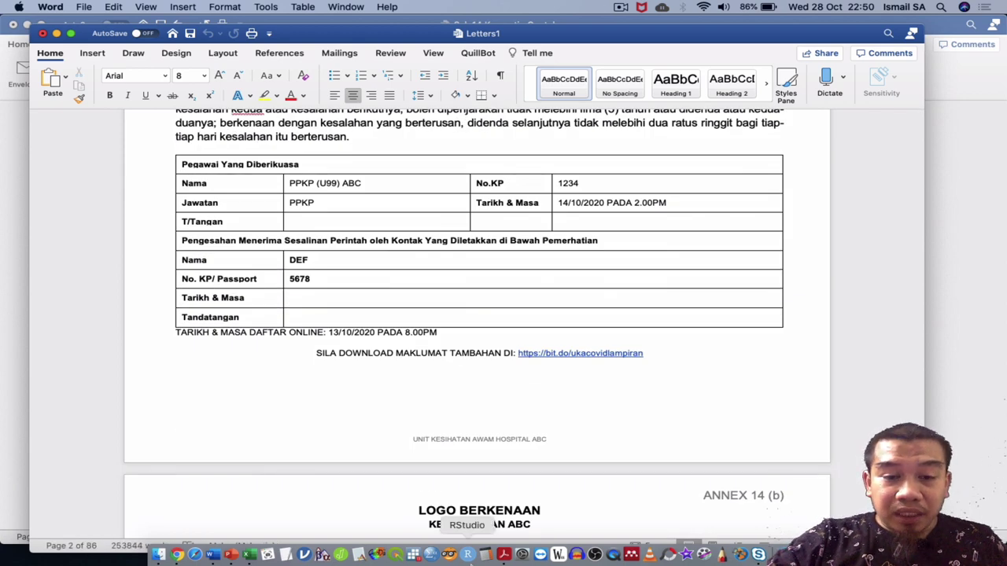
{"action": "left_click", "coordinate": [250, 556]}
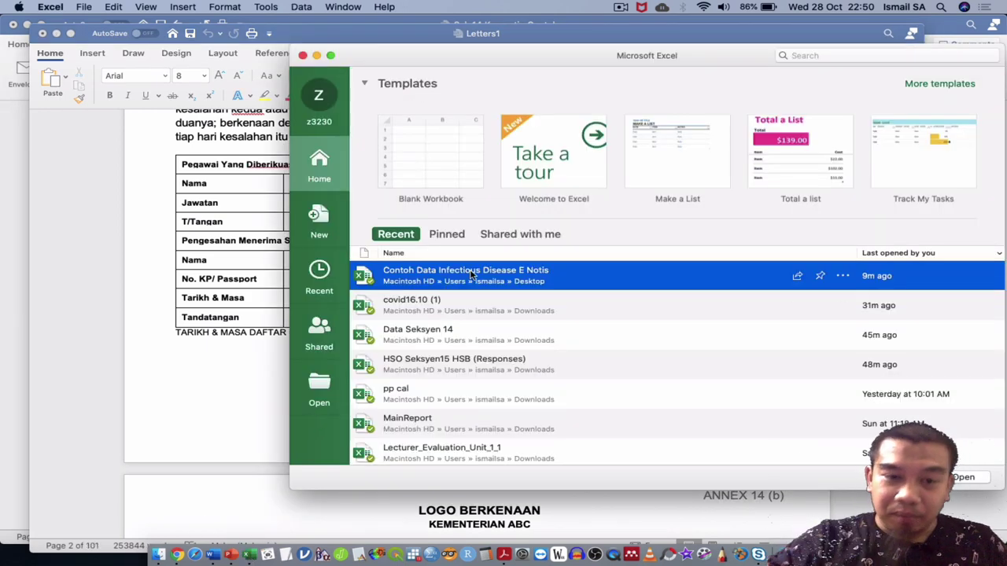
{"action": "left_click", "coordinate": [193, 391]}
{"action": "scroll", "coordinate": [455, 318], "scroll_direction": "down", "scroll_amount": 10}
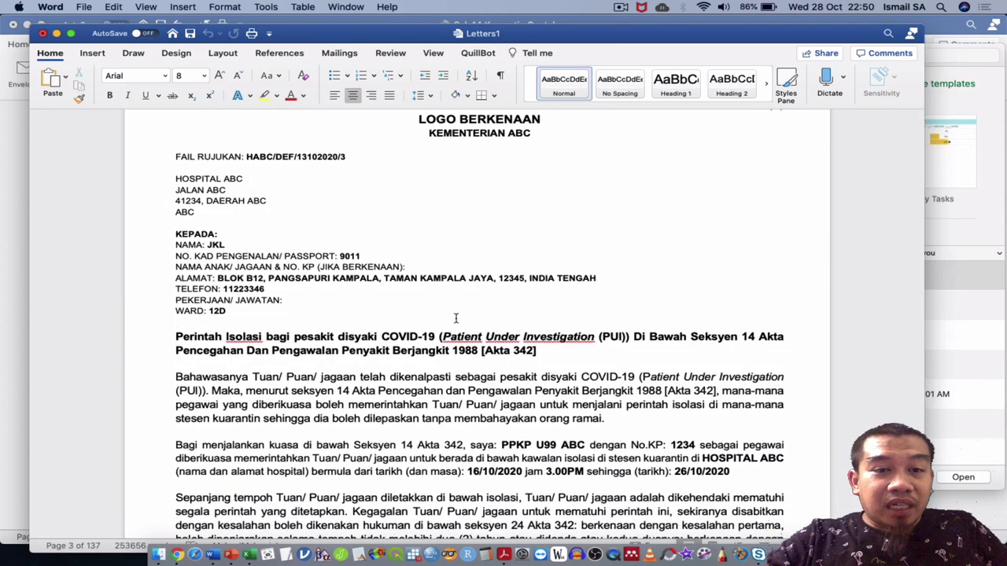
{"action": "scroll", "coordinate": [455, 318], "scroll_direction": "down", "scroll_amount": 5}
{"action": "scroll", "coordinate": [456, 317], "scroll_direction": "down", "scroll_amount": 5}
{"action": "scroll", "coordinate": [455, 317], "scroll_direction": "down", "scroll_amount": 4}
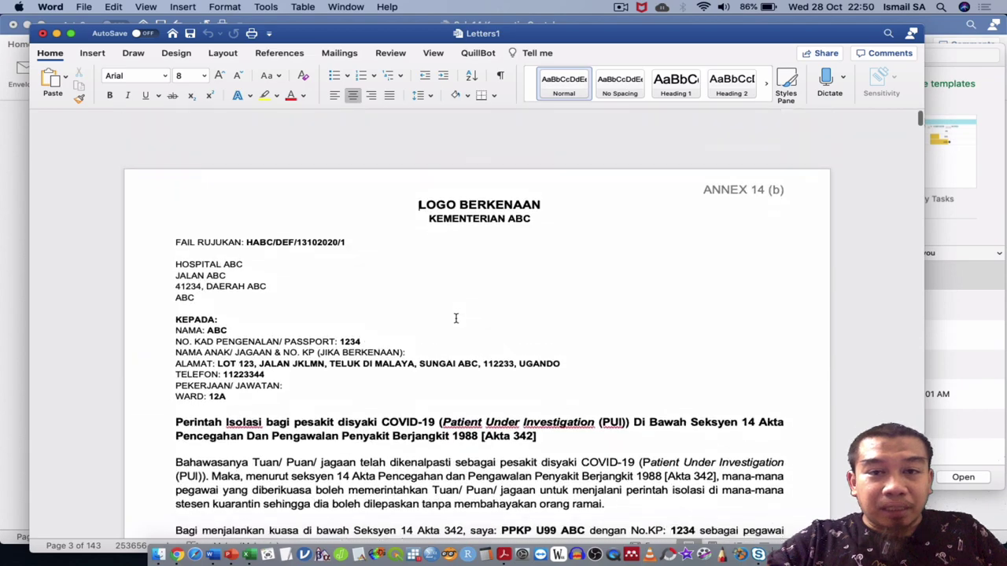
{"action": "scroll", "coordinate": [455, 318], "scroll_direction": "down", "scroll_amount": 3}
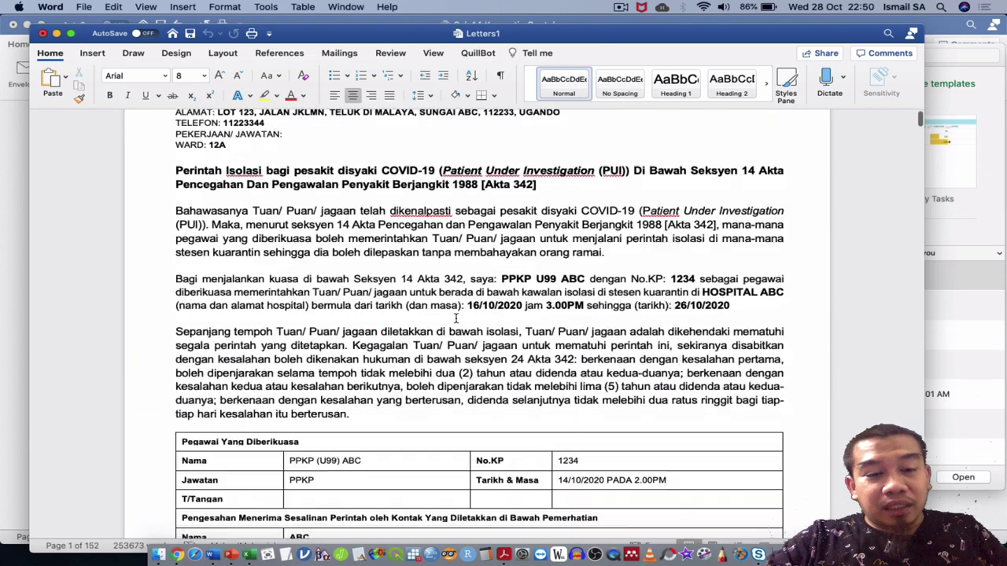
{"action": "scroll", "coordinate": [455, 317], "scroll_direction": "down", "scroll_amount": 1}
{"action": "scroll", "coordinate": [456, 317], "scroll_direction": "down", "scroll_amount": 3}
{"action": "scroll", "coordinate": [456, 318], "scroll_direction": "down", "scroll_amount": 1}
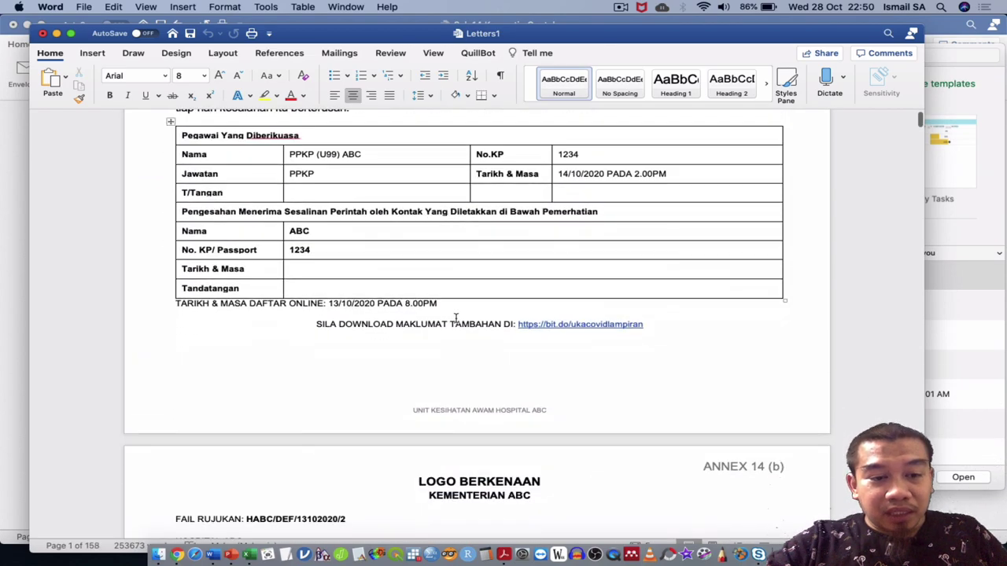
{"action": "scroll", "coordinate": [455, 318], "scroll_direction": "down", "scroll_amount": 3}
{"action": "scroll", "coordinate": [455, 318], "scroll_direction": "down", "scroll_amount": 2}
{"action": "scroll", "coordinate": [455, 318], "scroll_direction": "down", "scroll_amount": 5}
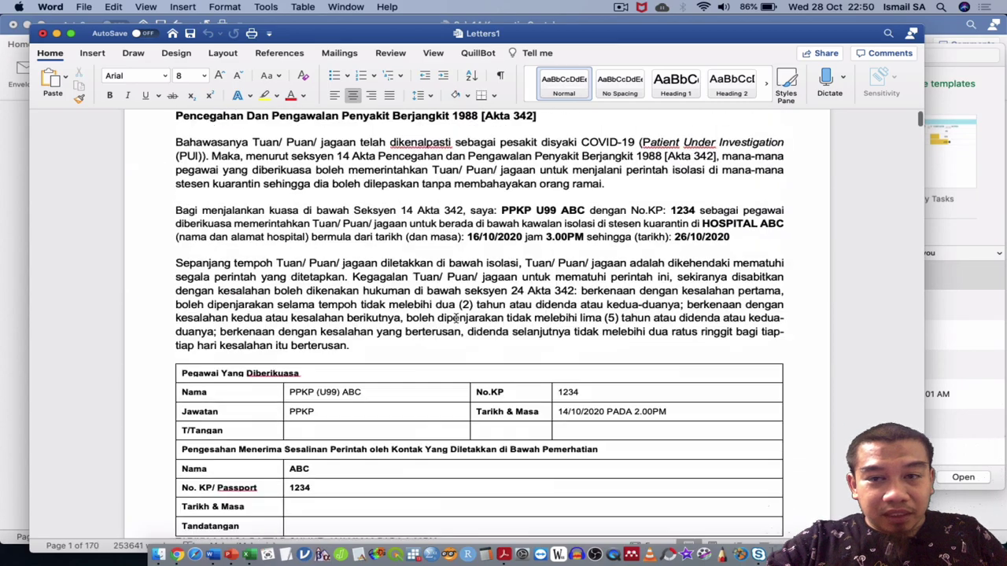
{"action": "scroll", "coordinate": [455, 317], "scroll_direction": "down", "scroll_amount": 10}
{"action": "scroll", "coordinate": [456, 318], "scroll_direction": "down", "scroll_amount": 2}
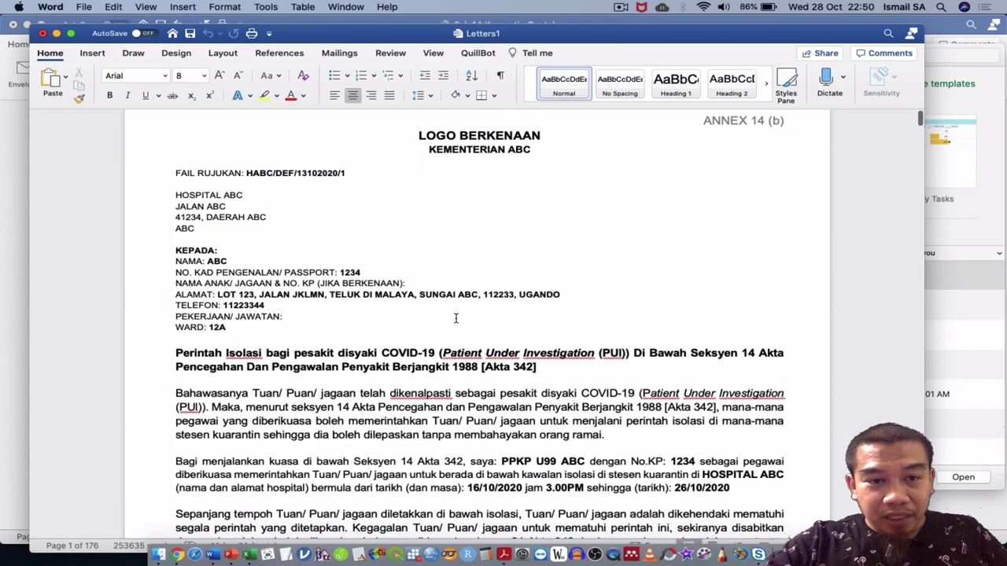
{"action": "scroll", "coordinate": [455, 318], "scroll_direction": "down", "scroll_amount": 3}
{"action": "scroll", "coordinate": [455, 318], "scroll_direction": "down", "scroll_amount": 5}
{"action": "scroll", "coordinate": [455, 317], "scroll_direction": "down", "scroll_amount": 3}
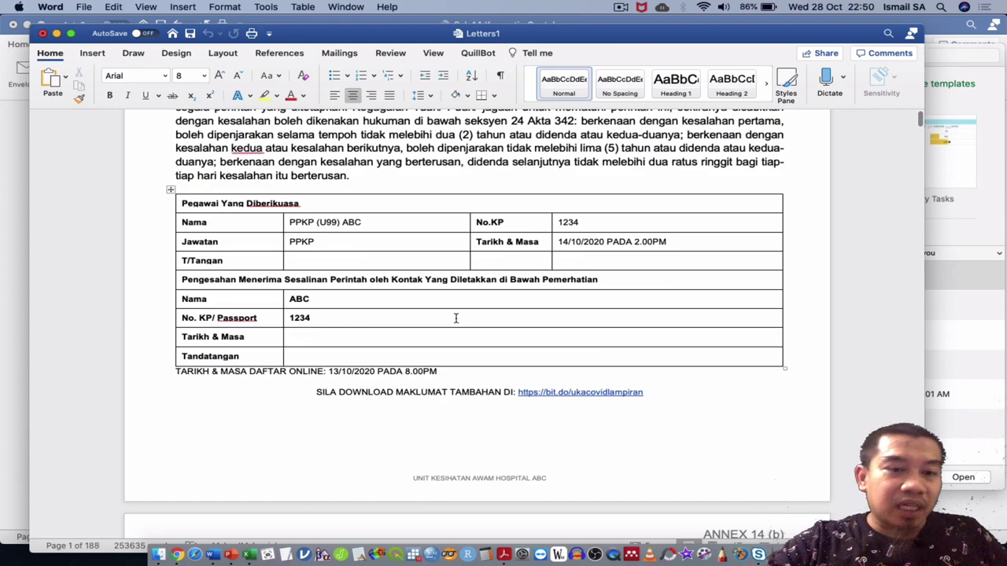
{"action": "scroll", "coordinate": [455, 317], "scroll_direction": "down", "scroll_amount": 4}
{"action": "scroll", "coordinate": [455, 317], "scroll_direction": "down", "scroll_amount": 5}
{"action": "scroll", "coordinate": [455, 317], "scroll_direction": "down", "scroll_amount": 4}
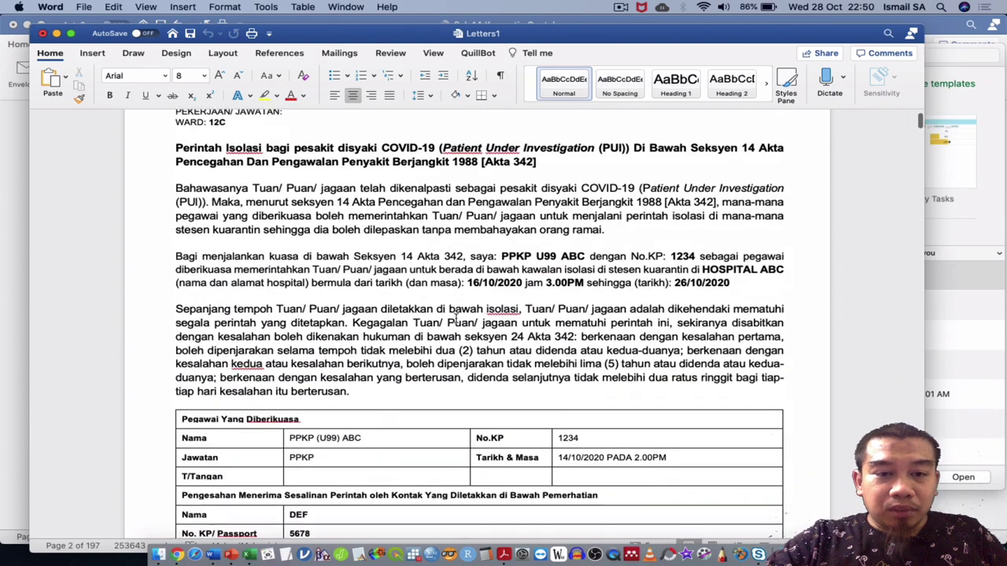
{"action": "scroll", "coordinate": [456, 317], "scroll_direction": "down", "scroll_amount": 5}
{"action": "scroll", "coordinate": [456, 317], "scroll_direction": "down", "scroll_amount": 3}
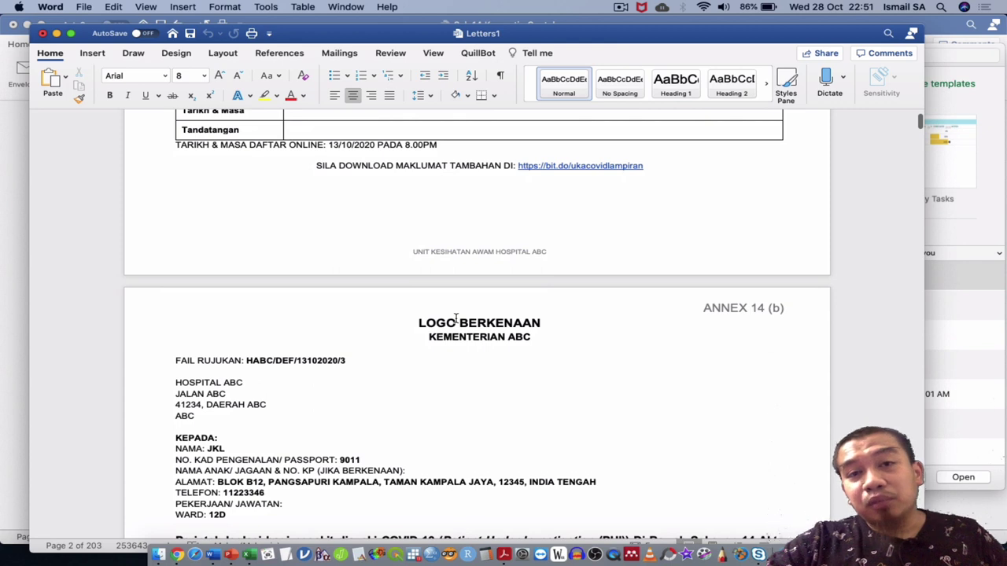
Close Letters1 with Don't Save, then save the Sek 14 Kuarantin Contoh template
{"action": "left_click", "coordinate": [42, 35]}
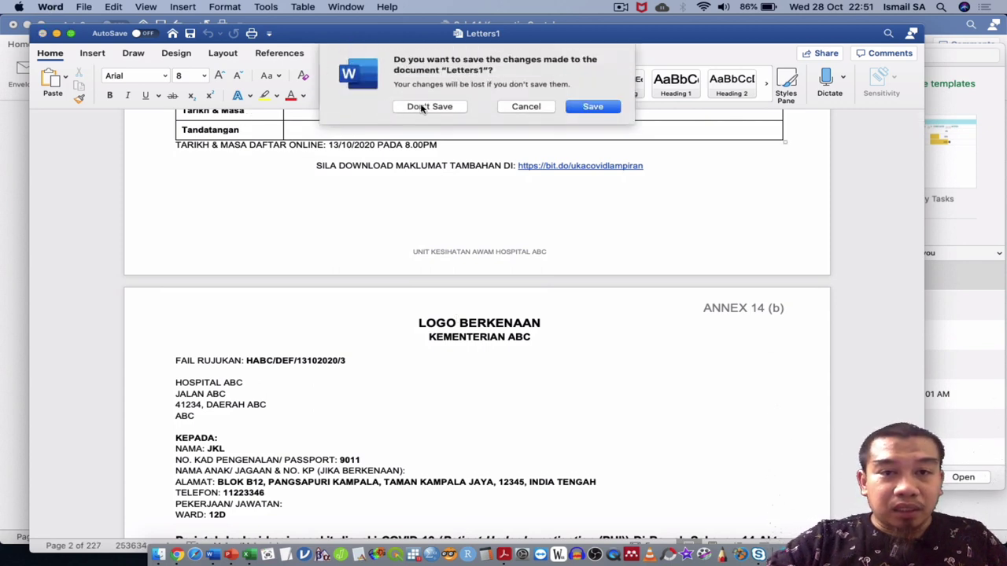
{"action": "left_click", "coordinate": [424, 103]}
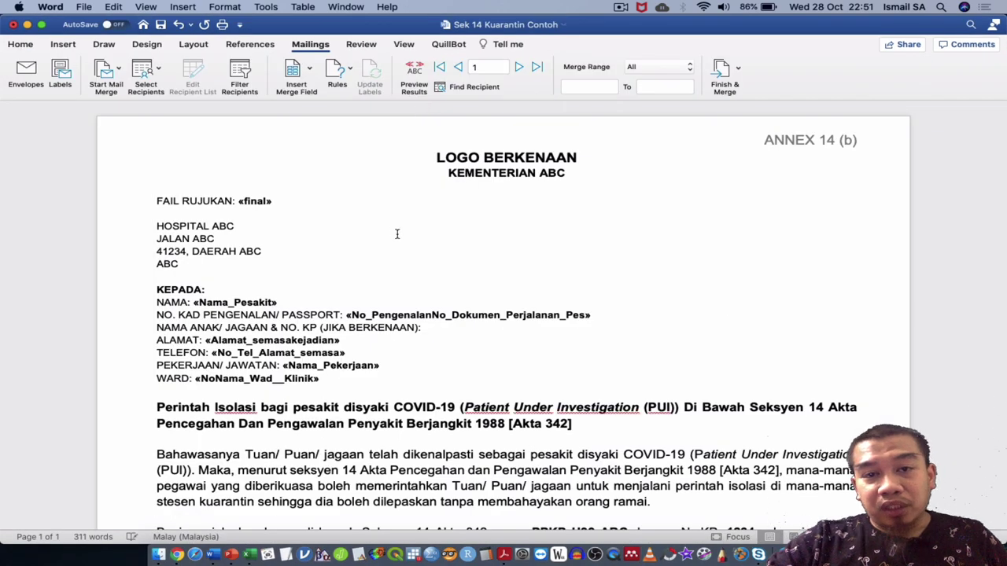
{"action": "left_click", "coordinate": [160, 26]}
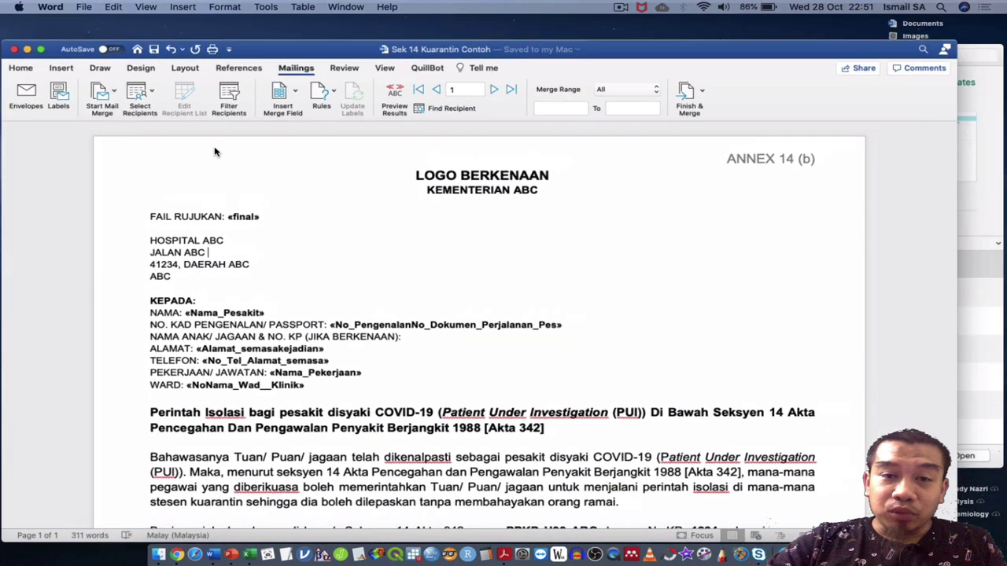
{"action": "key", "text": "ctrl+Up"}
{"action": "left_click", "coordinate": [493, 267]}
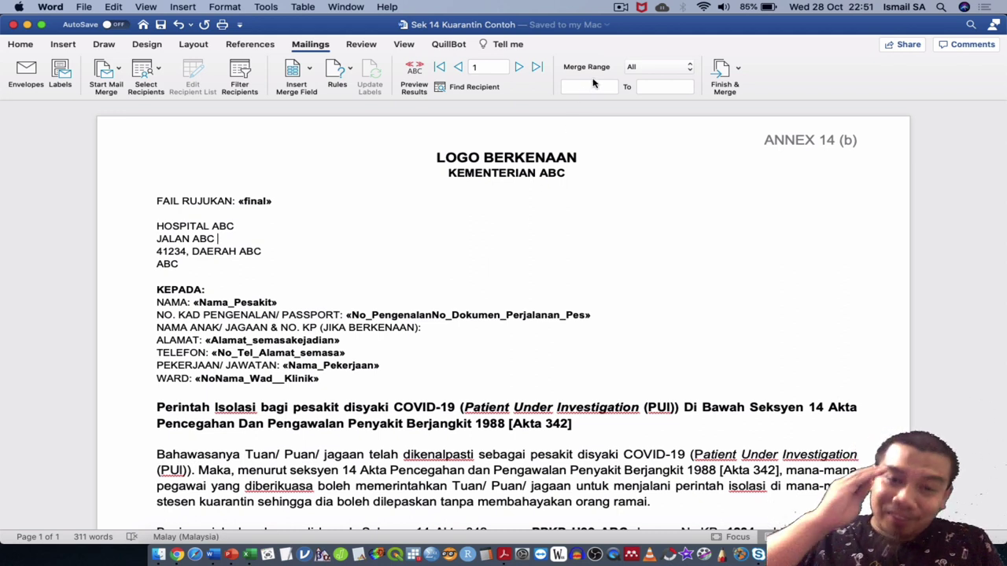
{"action": "left_click", "coordinate": [618, 10]}
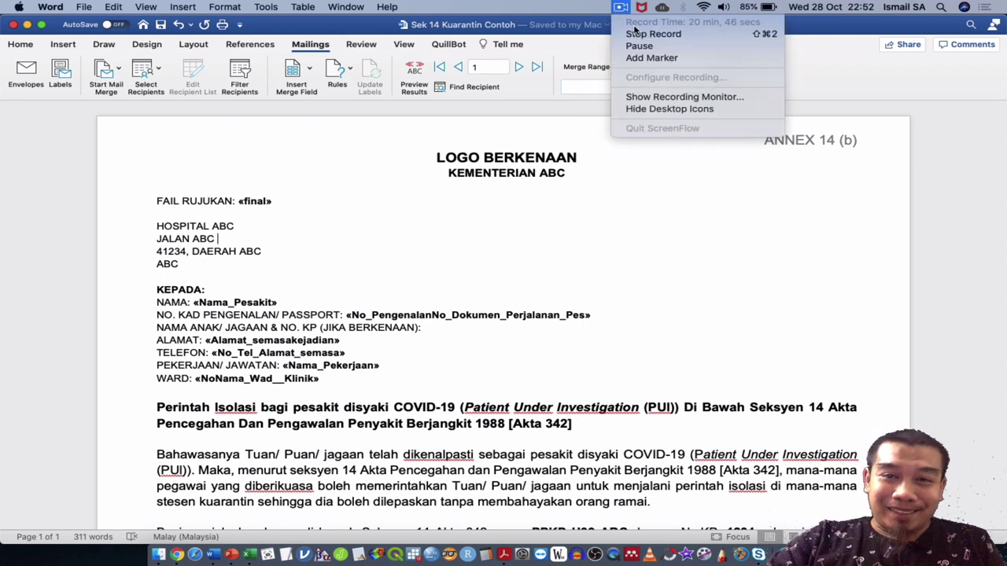